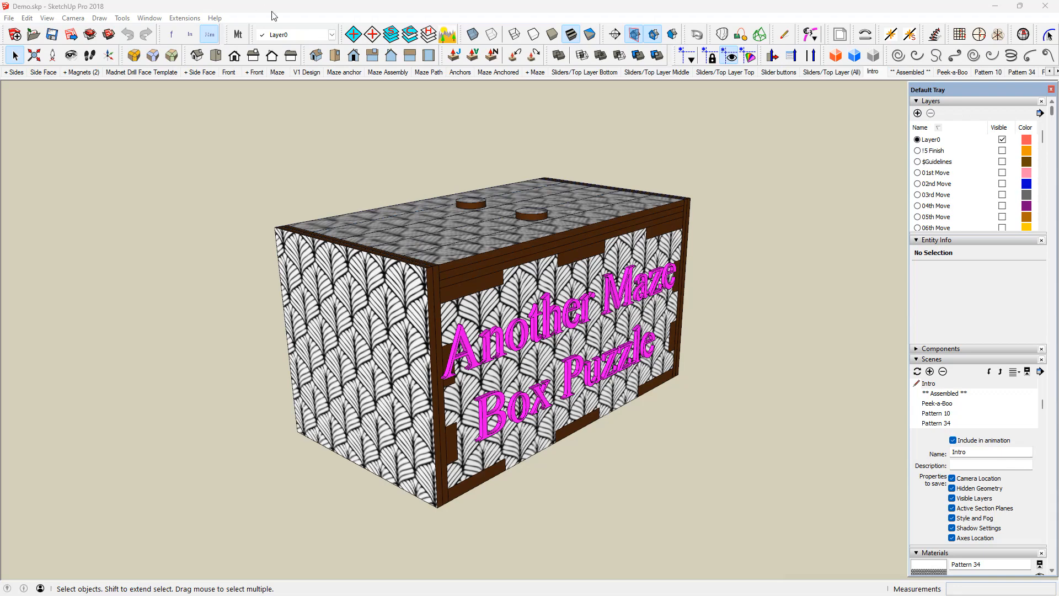
Examine the puzzle box model from different sides and in the Assembled, Peek-a-Boo, Pattern 10 and Pattern 34 scenes
left_click_drag(617, 404, 465, 414)
left_click_drag(497, 309, 348, 287)
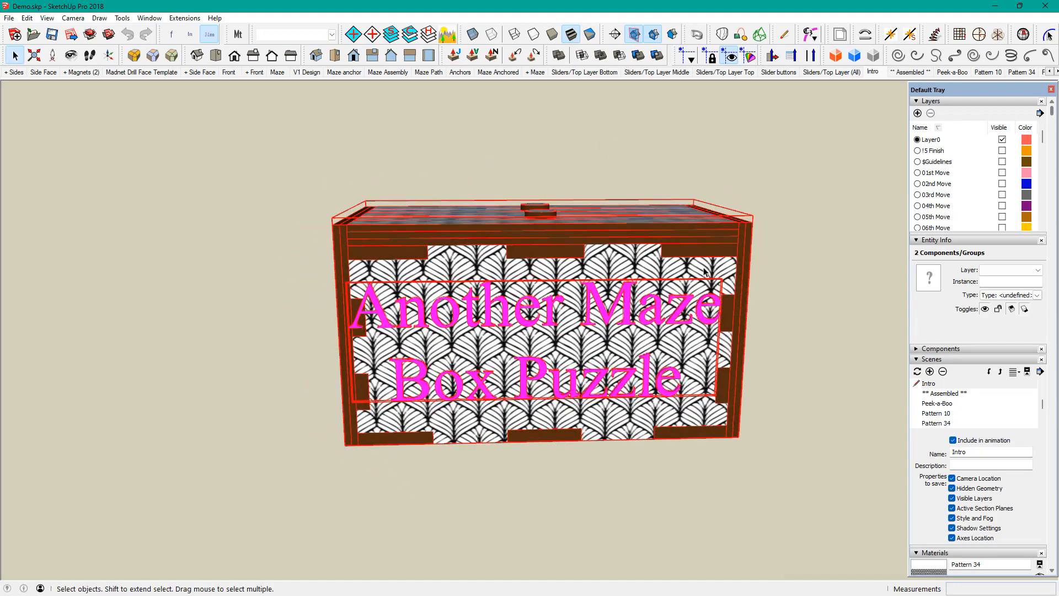
left_click(910, 71)
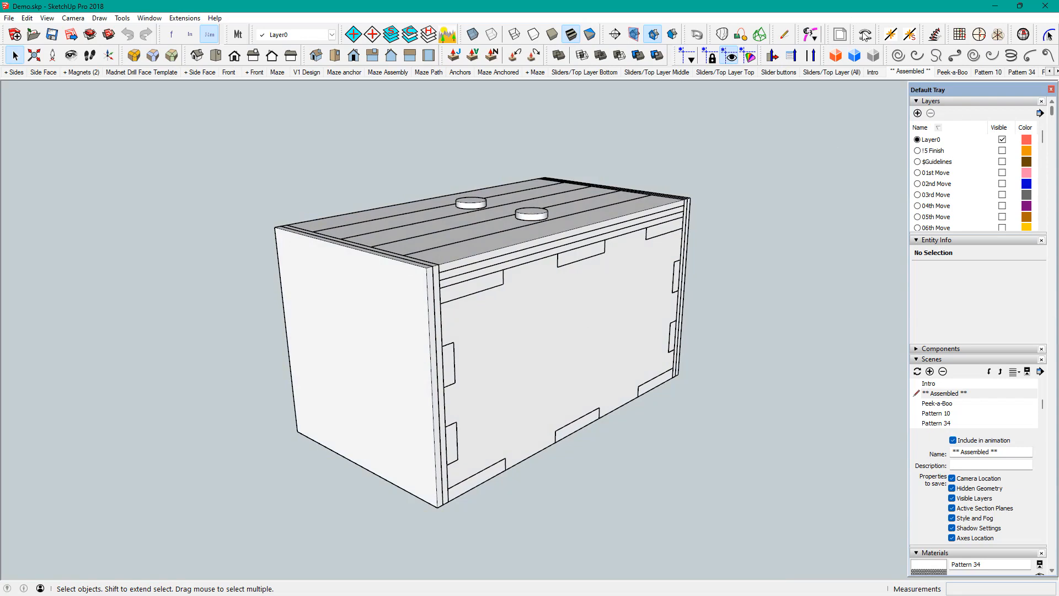
left_click(960, 72)
left_click_drag(576, 288, 346, 271)
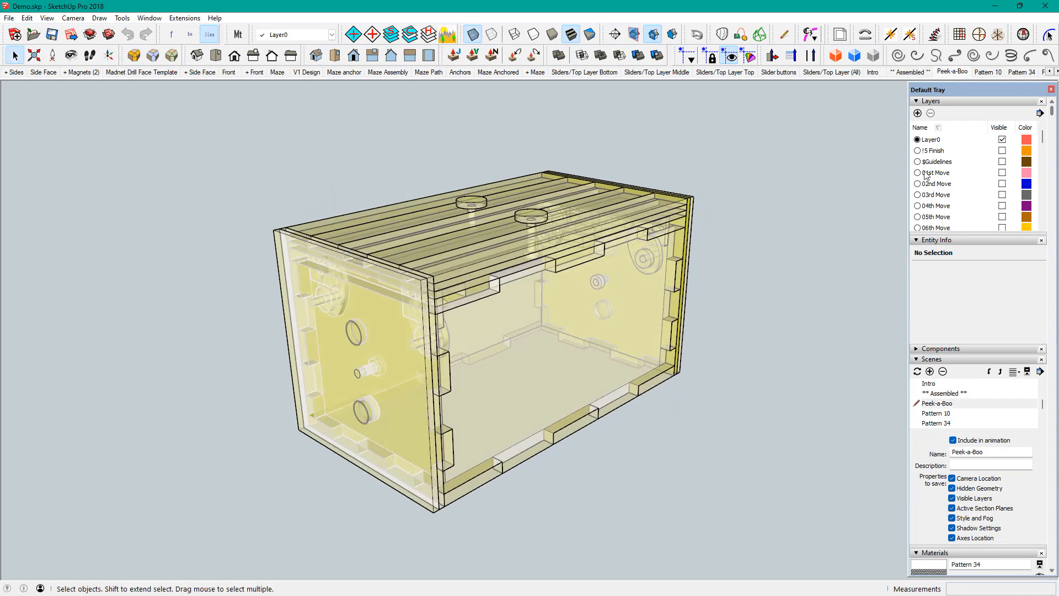
left_click(988, 72)
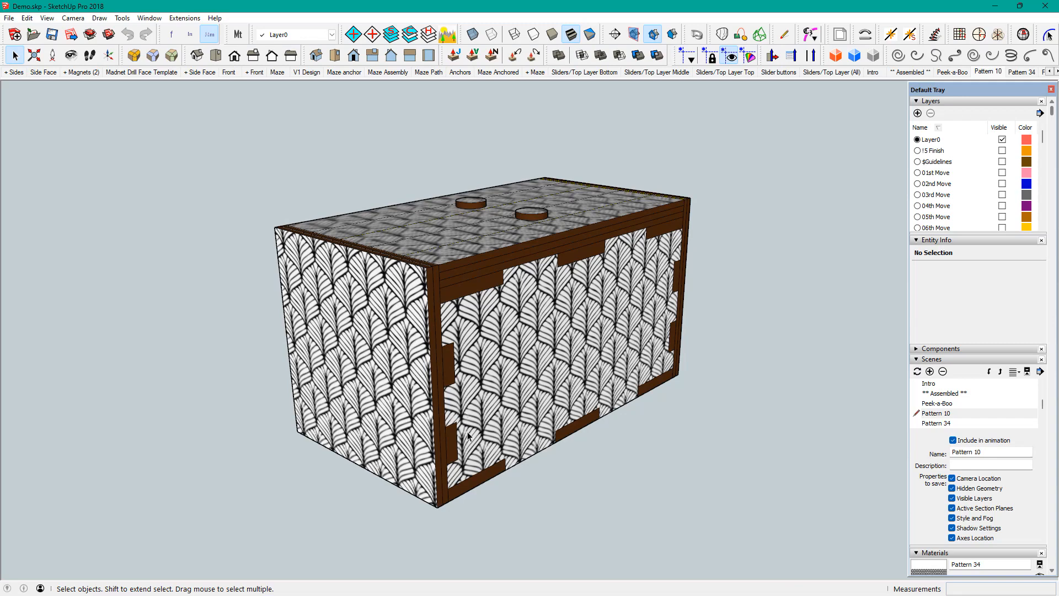
left_click(1023, 75)
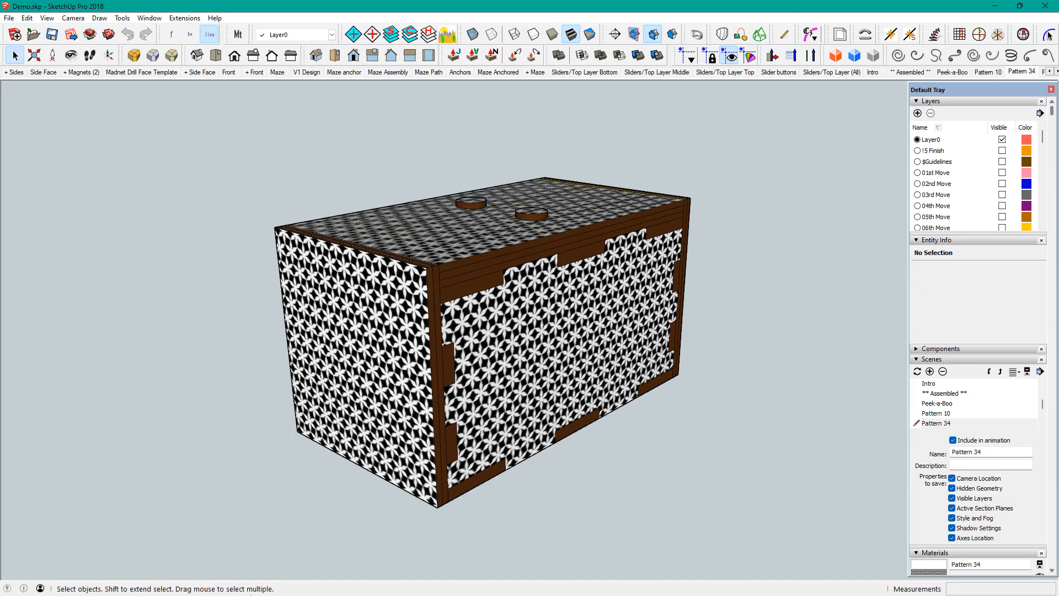
Switch to ThumbsPlus and open Maze 04.cdr from the puzzle's Corel folder in CorelDRAW
key("super")
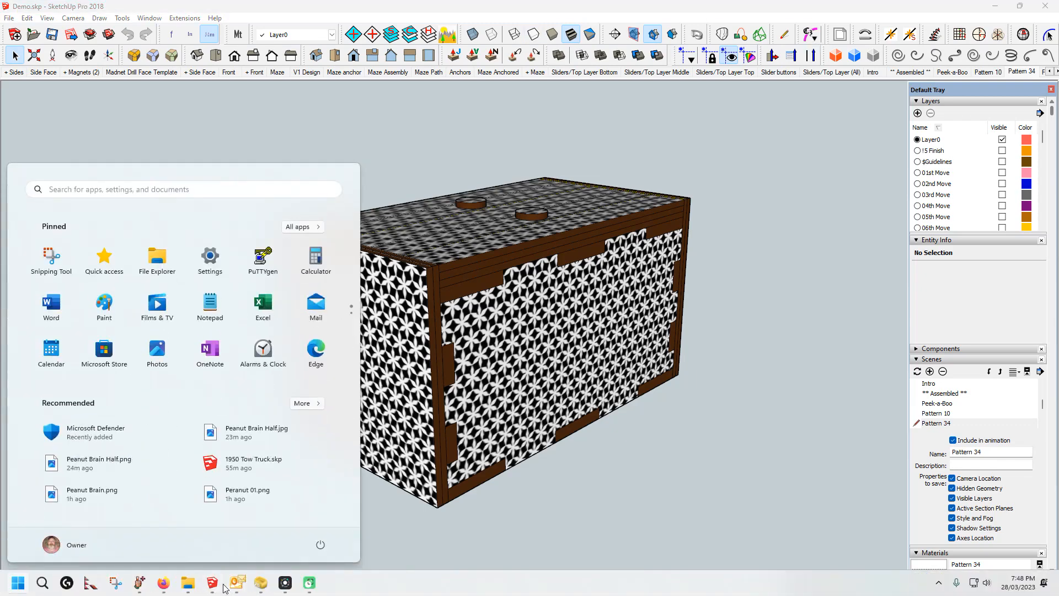
mouse_move(141, 581)
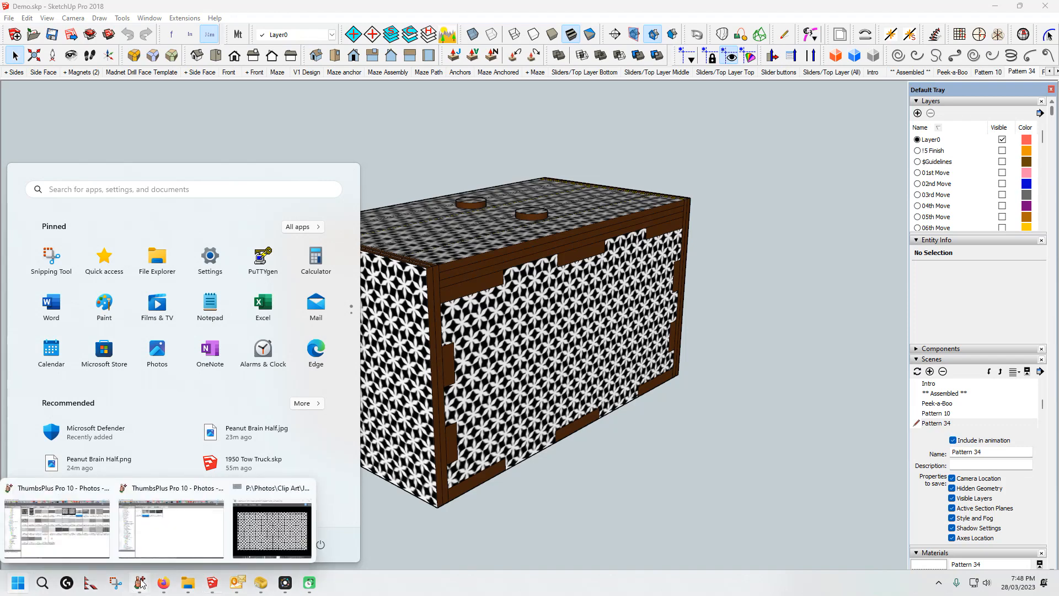
left_click(157, 546)
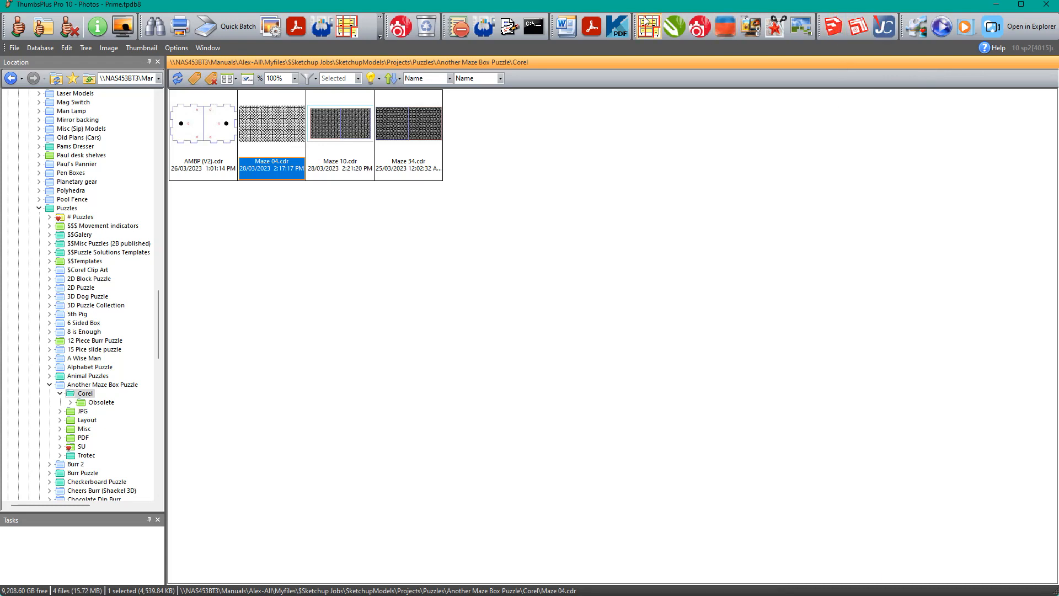
left_click(673, 28)
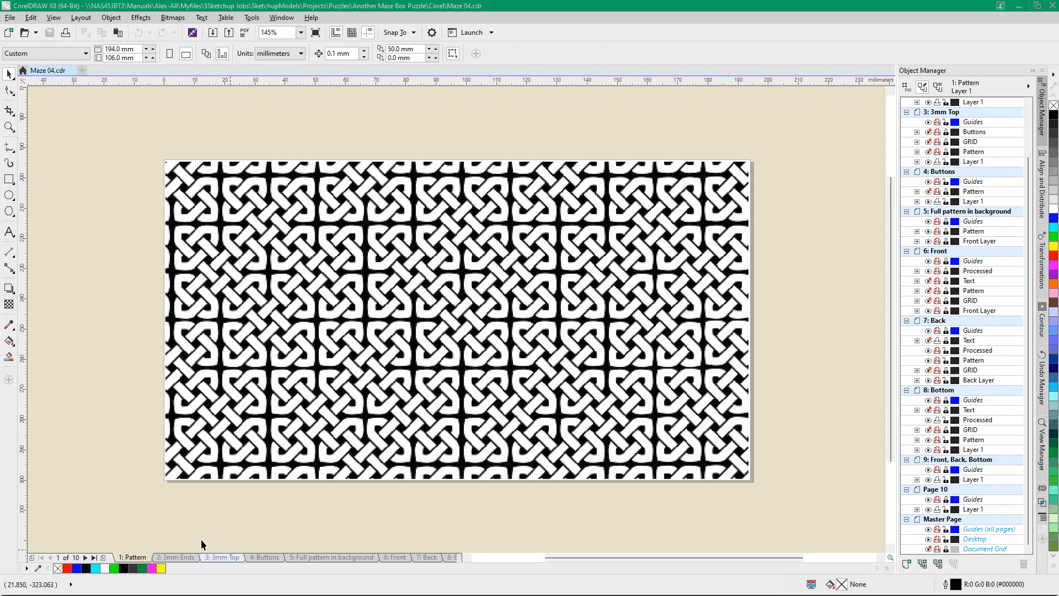
Review the pages from 3mm Ends through Back, and make the Back page's Pattern layer active
left_click(175, 557)
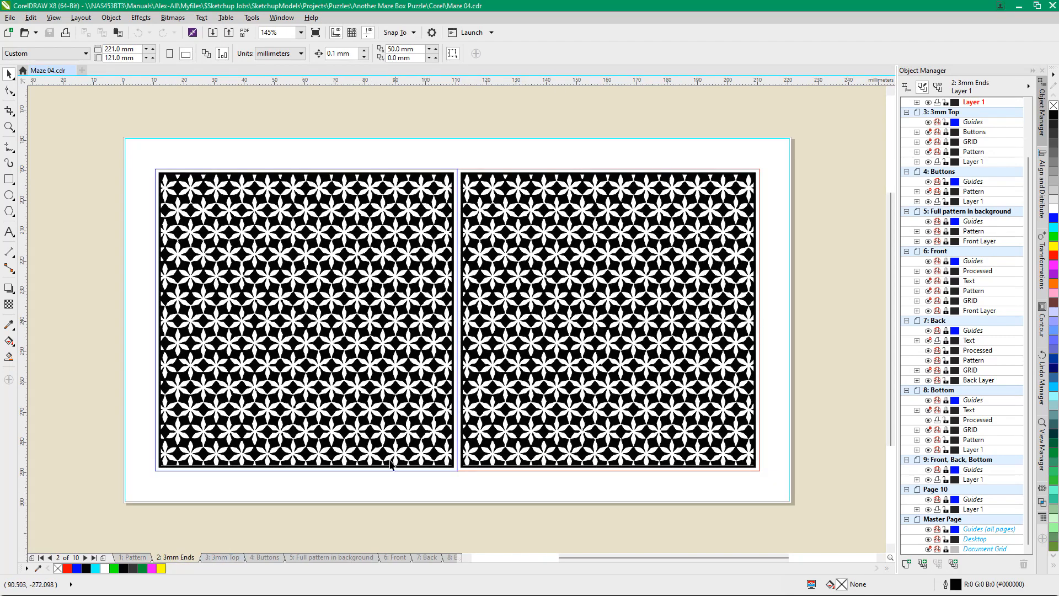
left_click(245, 557)
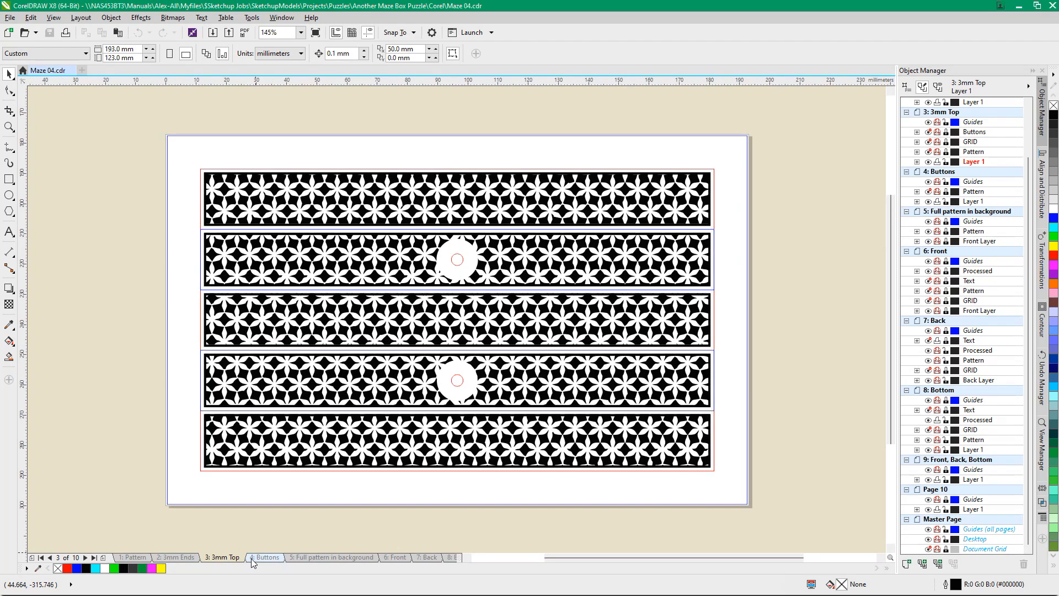
left_click(252, 558)
left_click(353, 558)
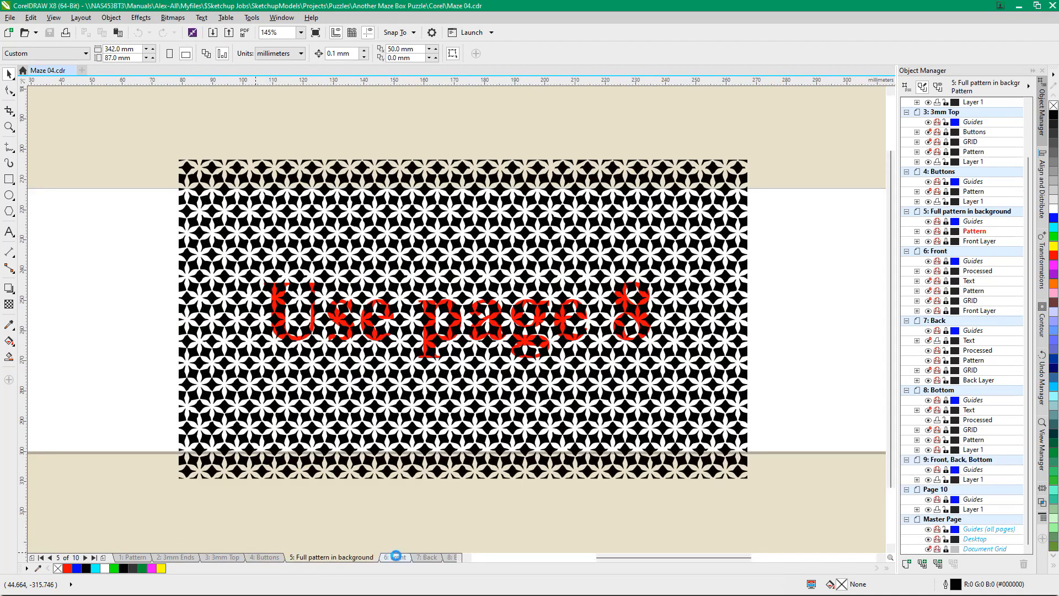
left_click(397, 557)
left_click(431, 556)
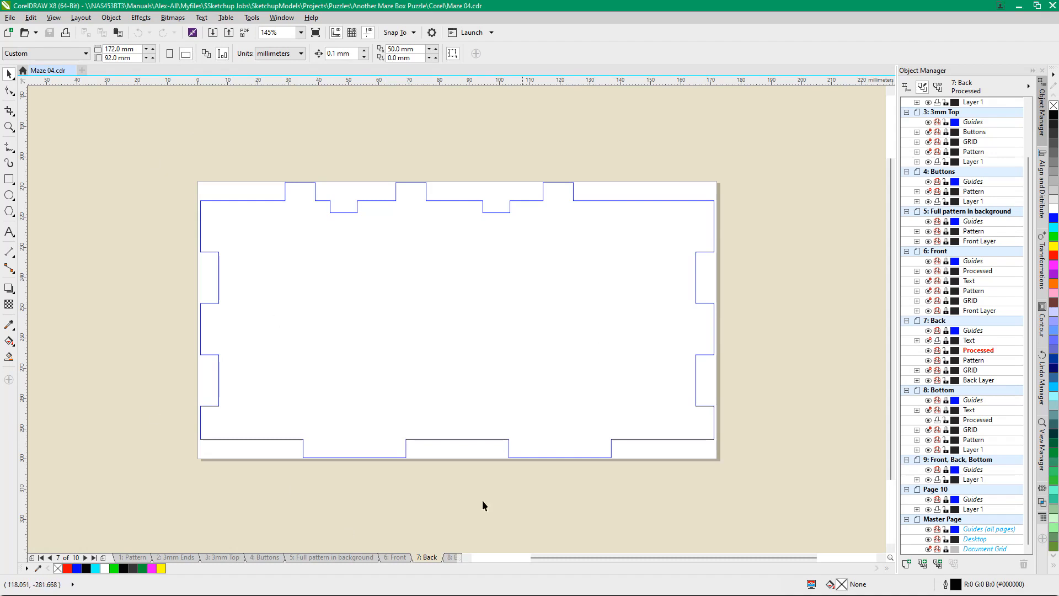
double_click(983, 360)
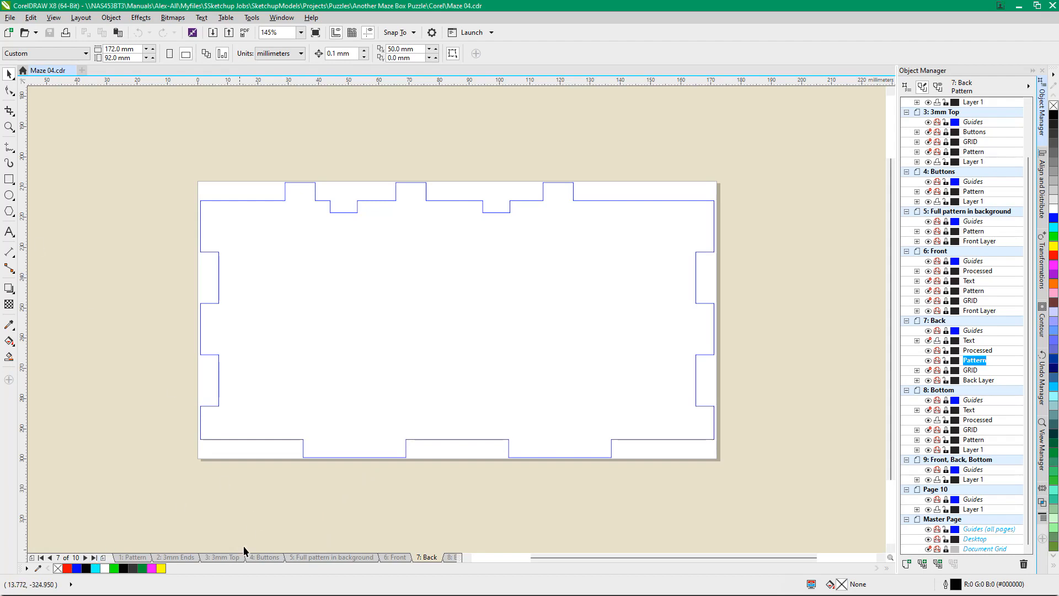
Switch to the ThumbsPlus window showing the Japanese patterns Repeaters folder
key("super")
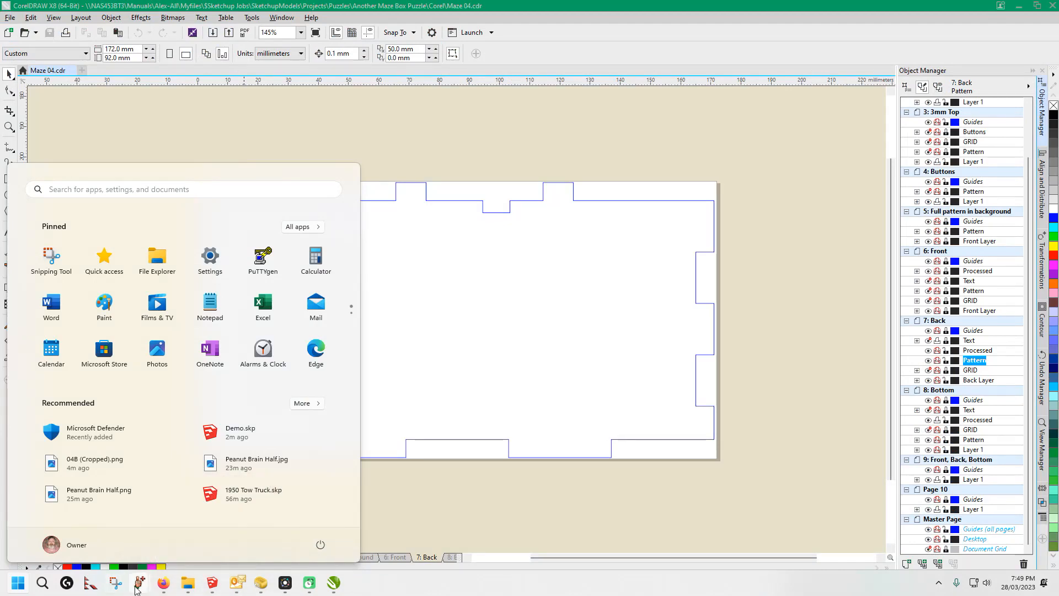
mouse_move(139, 583)
left_click(92, 548)
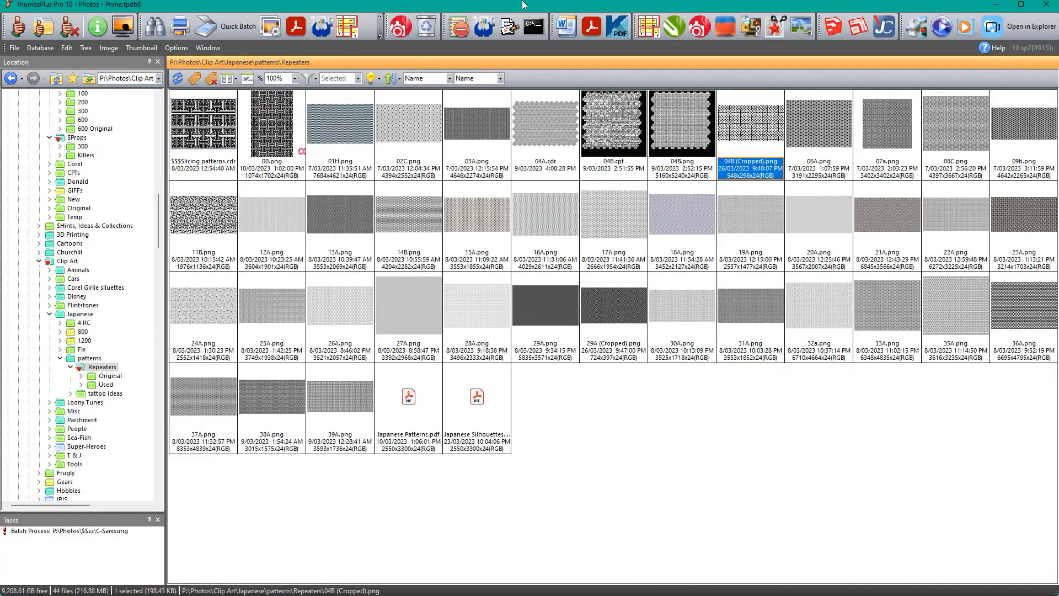
Try cropping the 00.png pattern to a small section of its design, and close it without saving
double_click(270, 111)
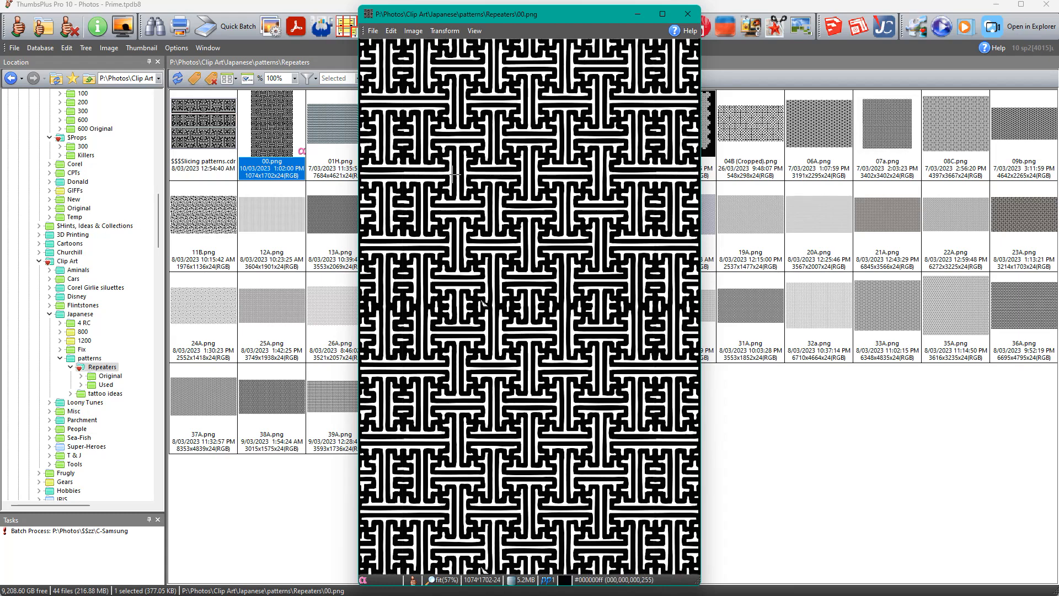
left_click_drag(453, 174, 562, 272)
key("ctrl+r")
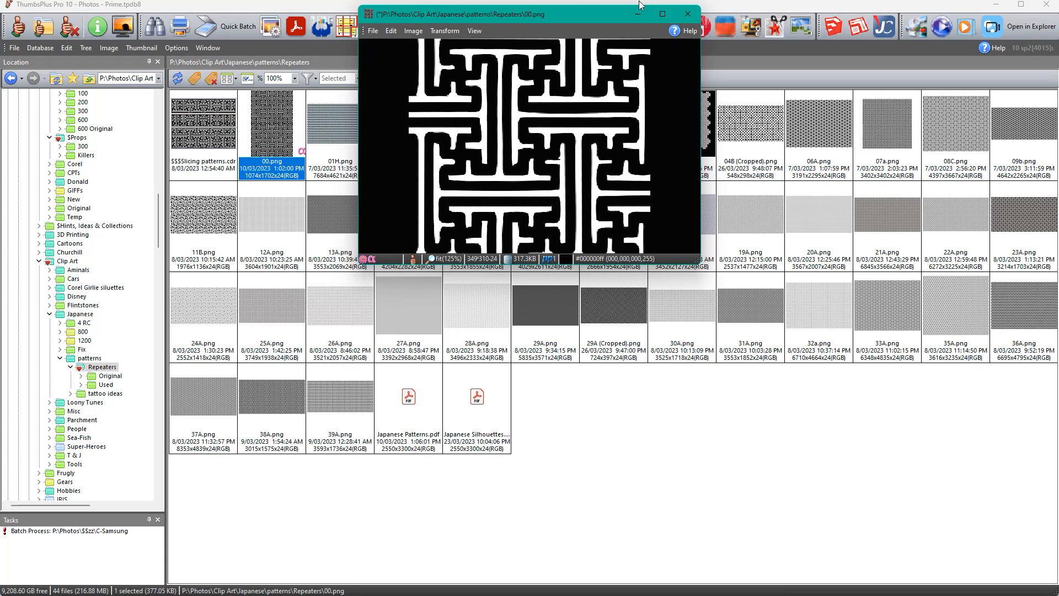
left_click(687, 14)
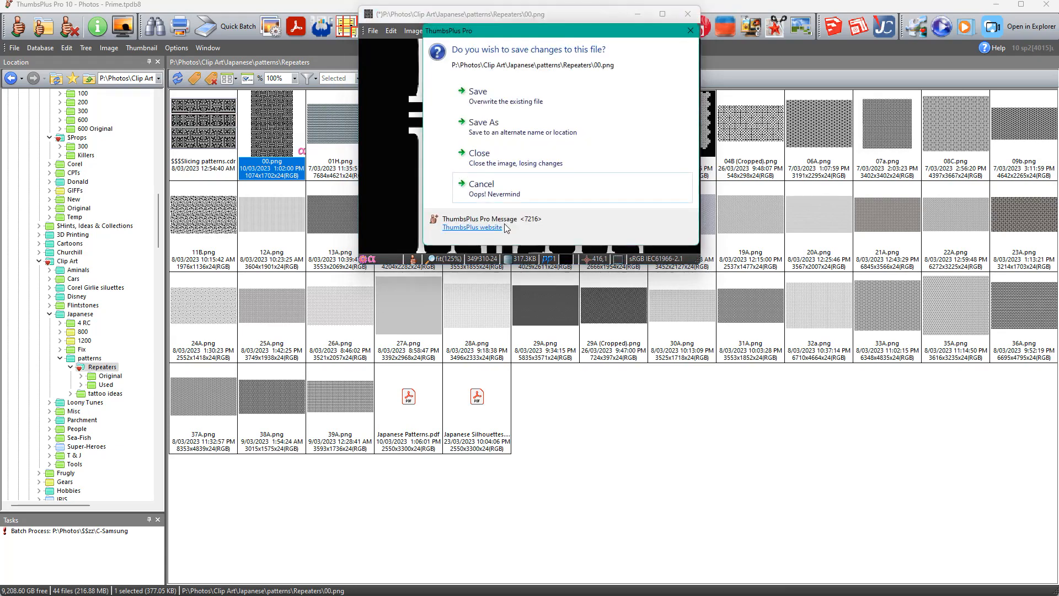
left_click(498, 164)
Look through the pattern images one by one from 00.png to 04B (Cropped).png
double_click(288, 128)
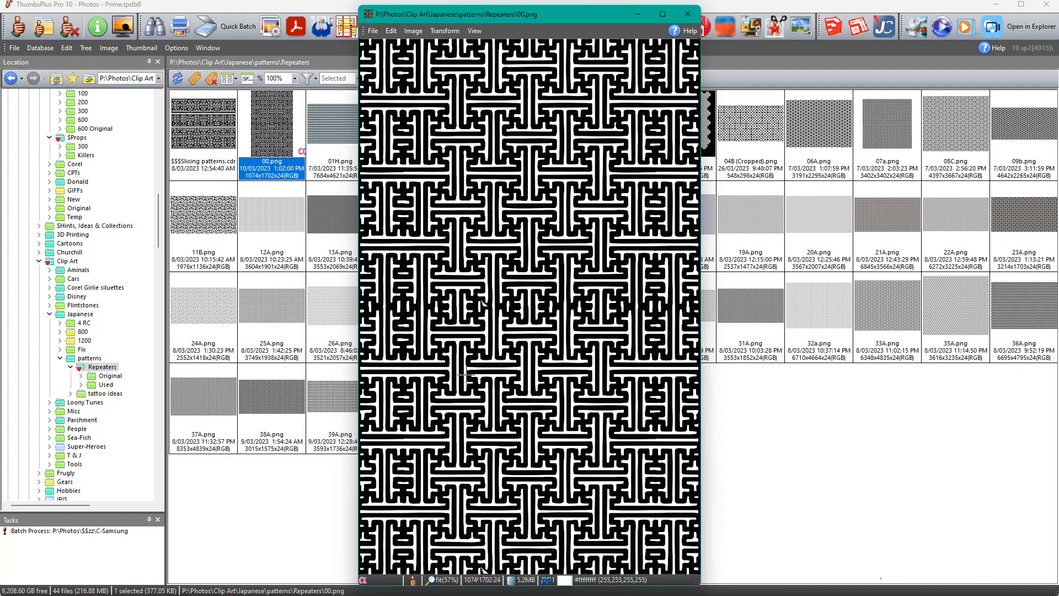
key("space")
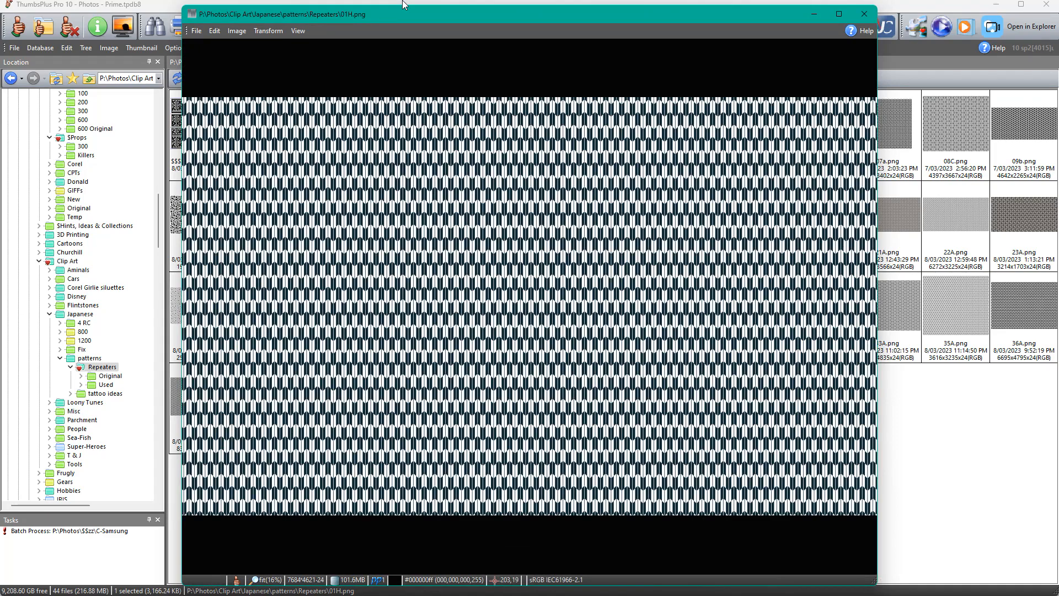
key("space")
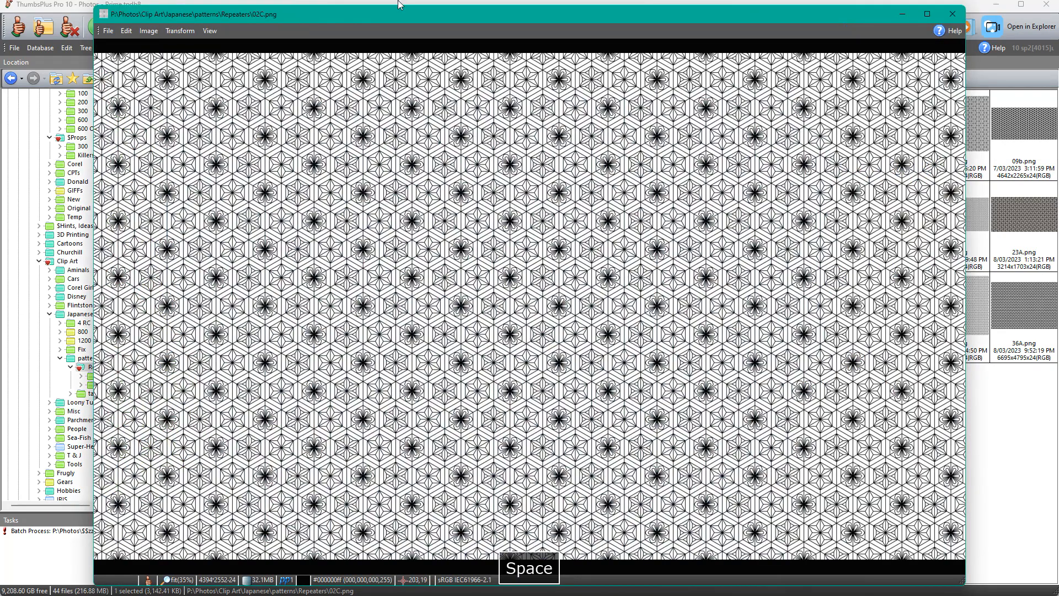
key("space")
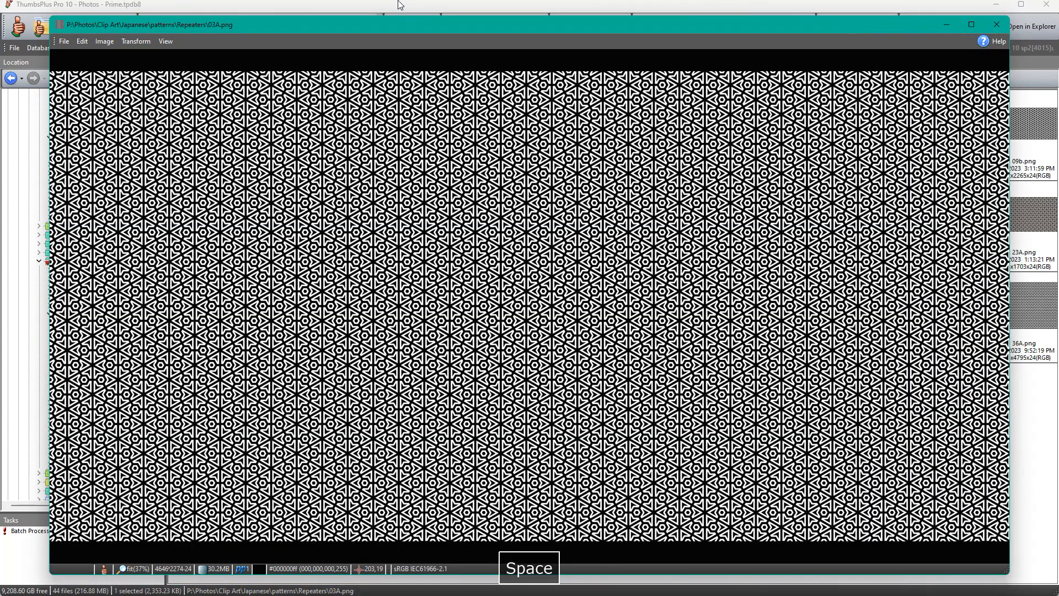
key("space")
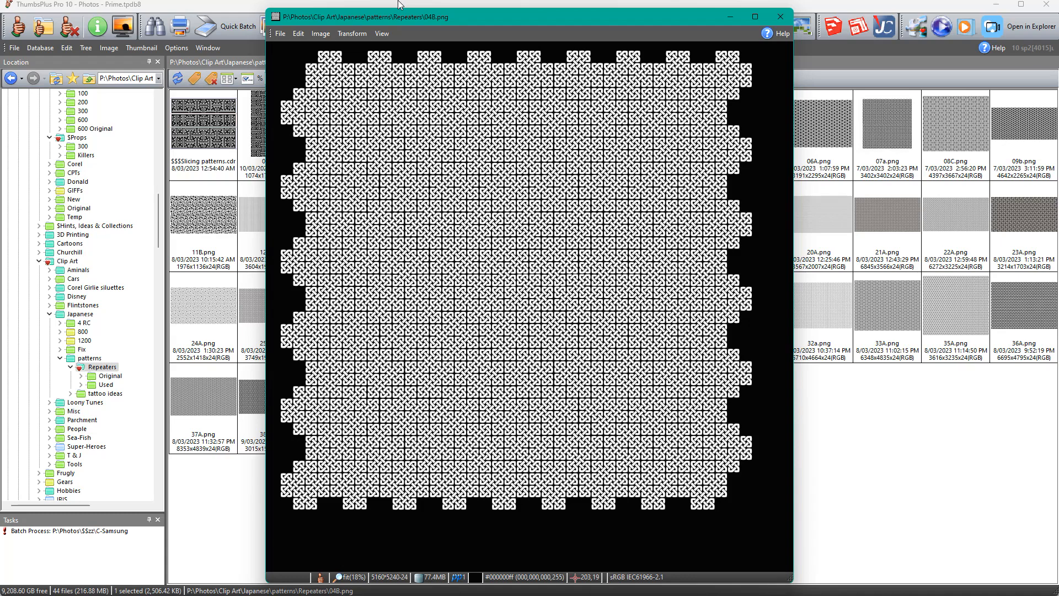
key("space")
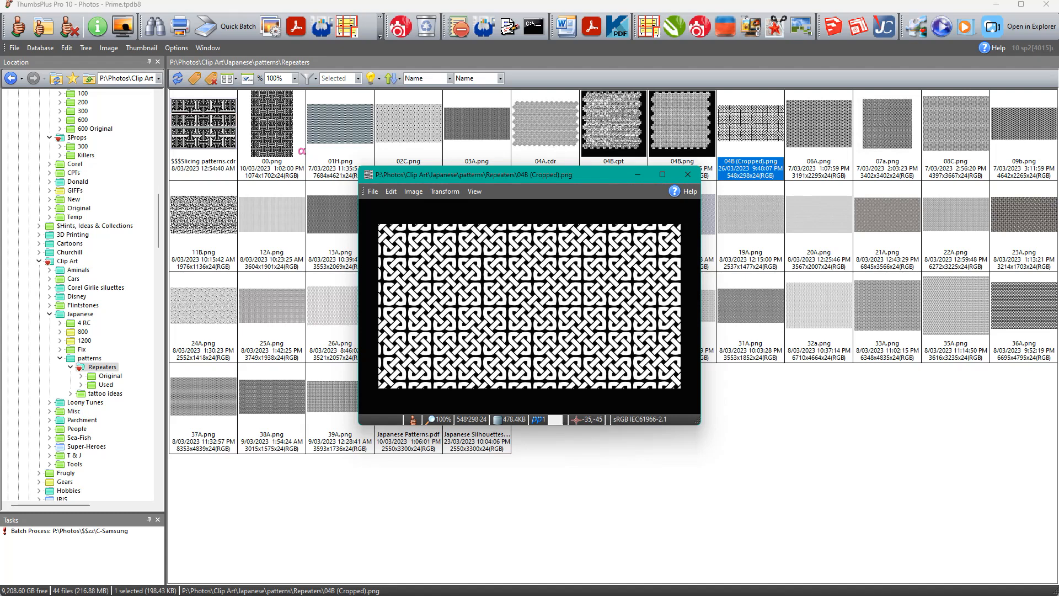
Switch to CorelDRAW, import 04B (Cropped).png onto the Back page's Pattern layer, and centre it on the page
key("super")
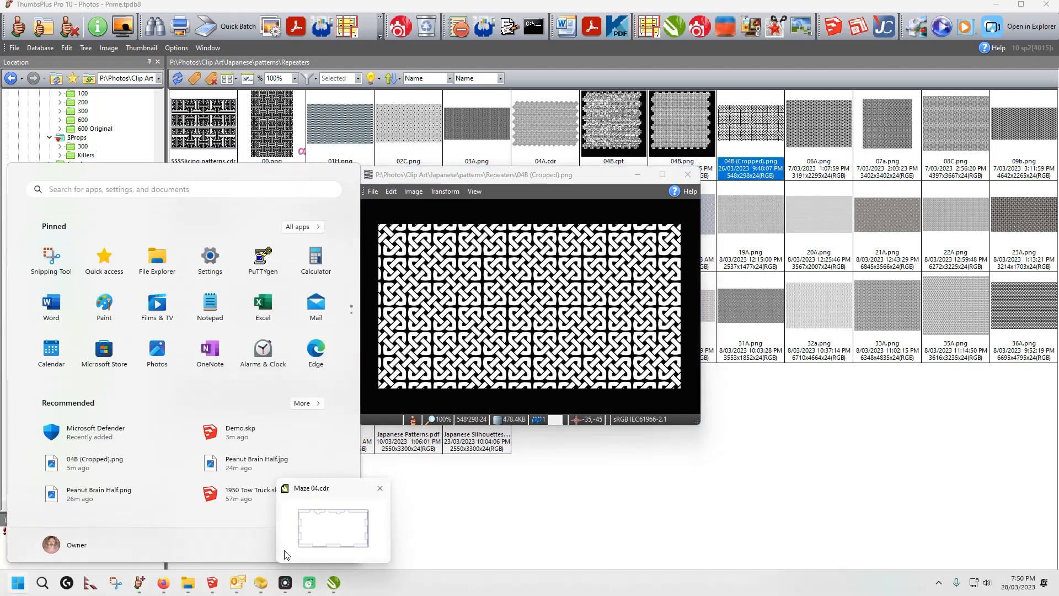
mouse_move(336, 586)
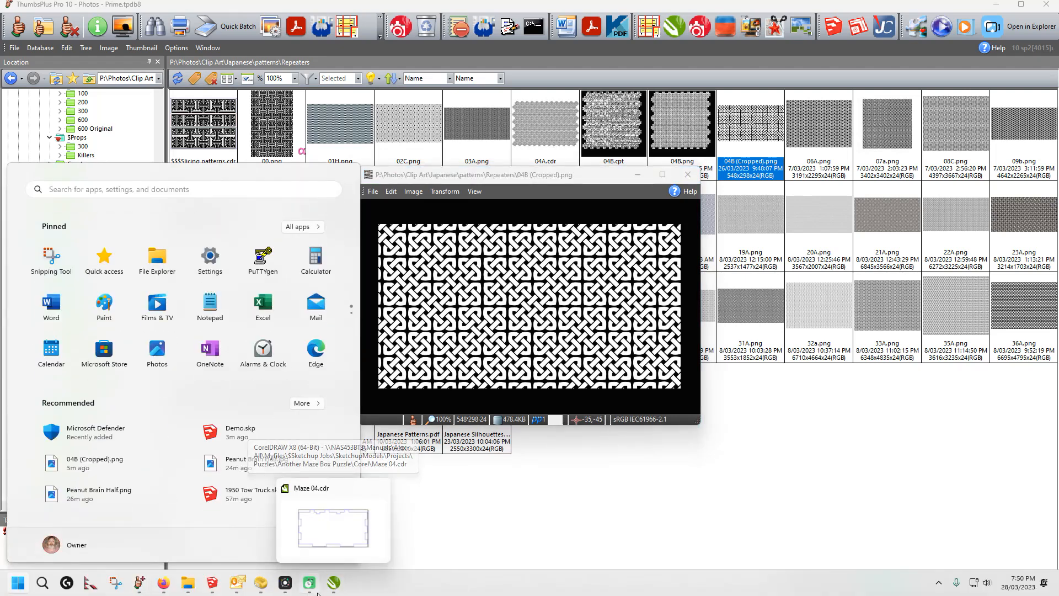
left_click(334, 586)
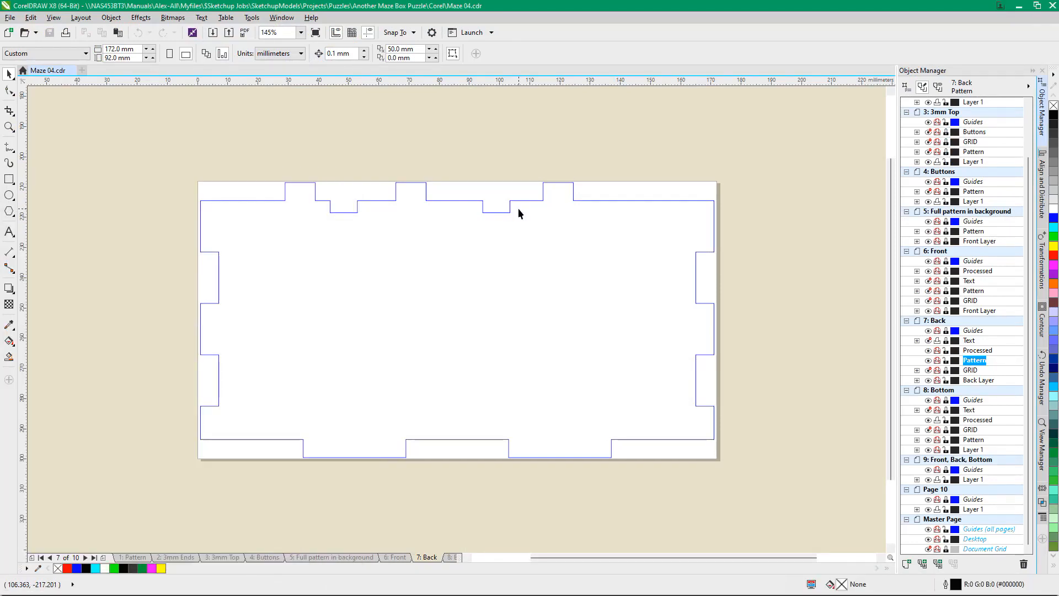
key("ctrl+m")
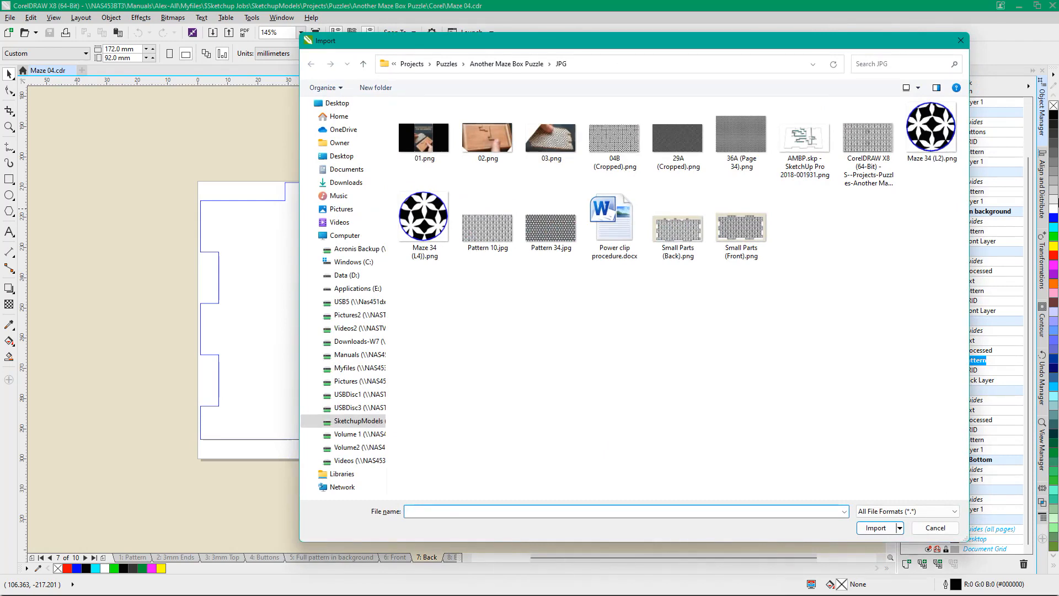
double_click(617, 138)
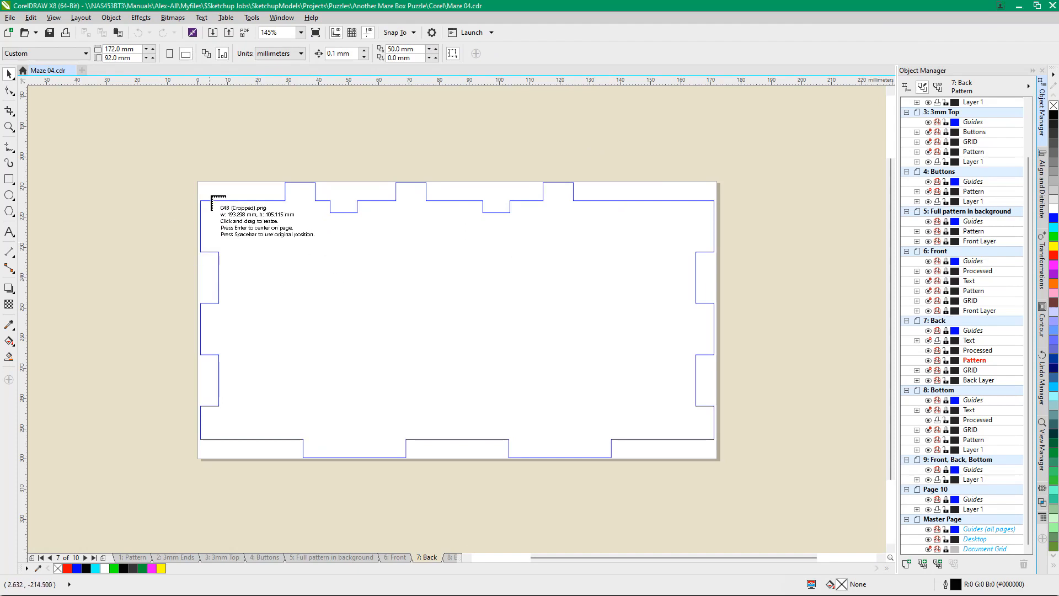
left_click(188, 174)
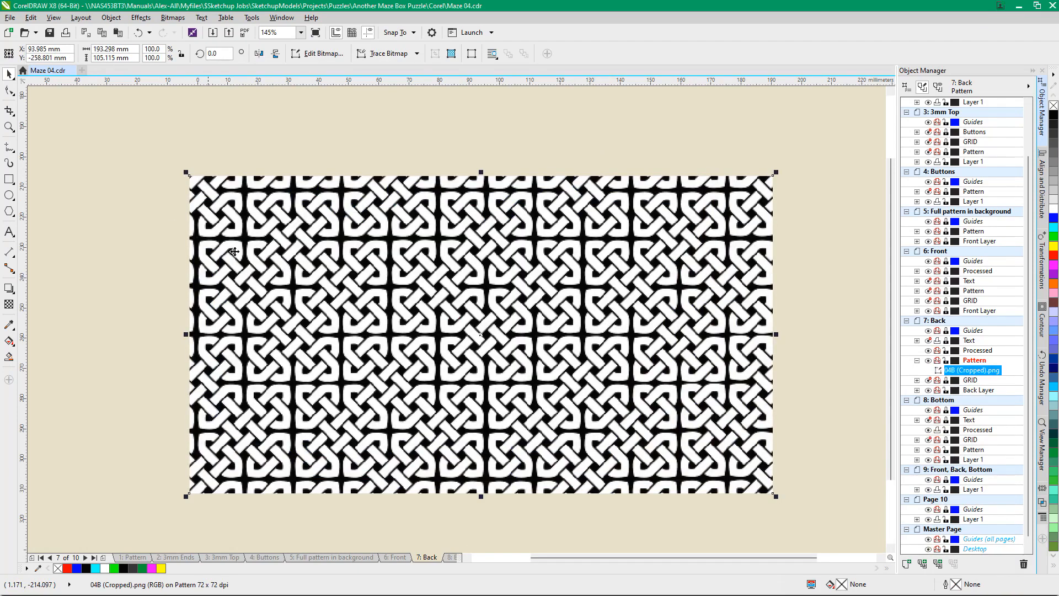
left_click(381, 373)
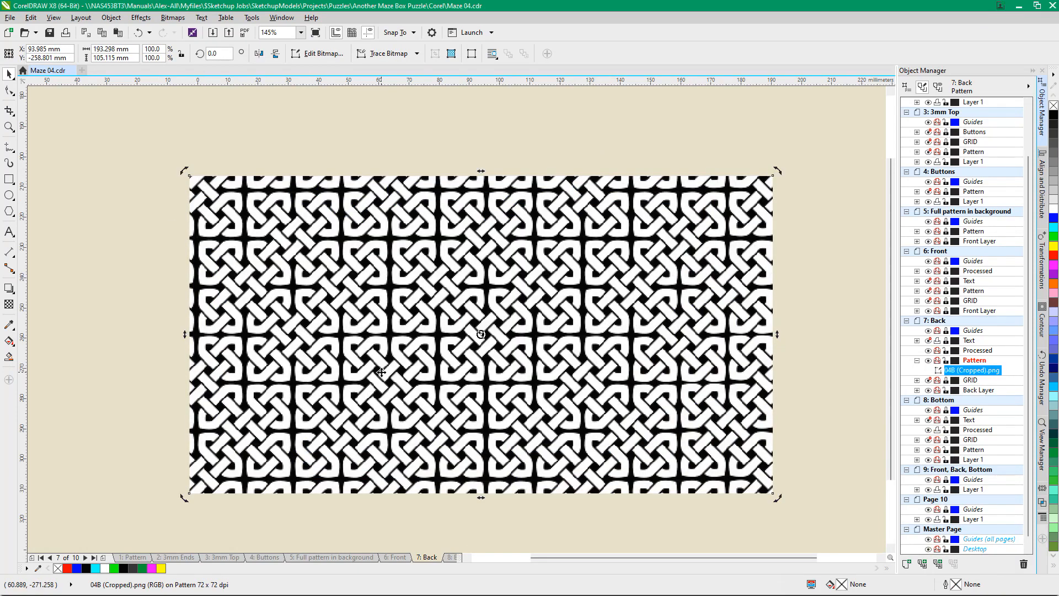
key("p")
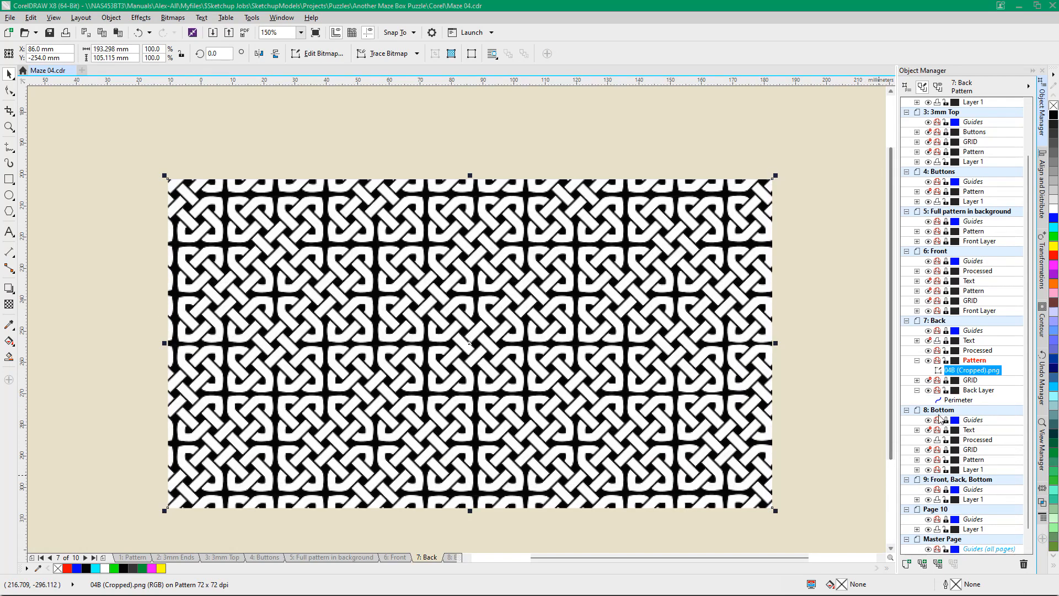
Trace the 04B (Cropped).png bitmap with the Clipart outline trace at maximum detail, deleting the original image
right_click(967, 371)
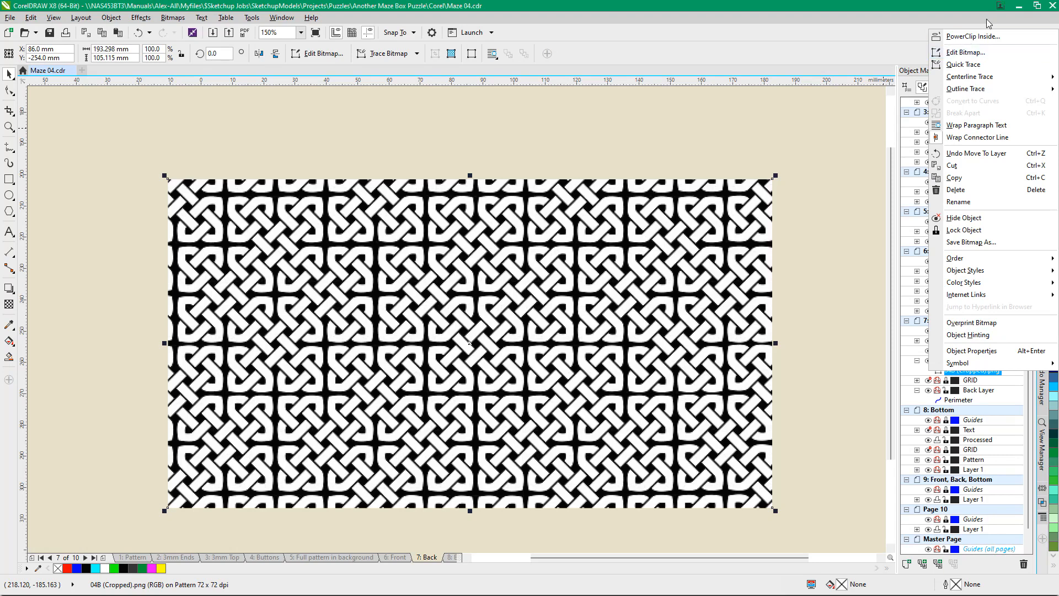
mouse_move(969, 95)
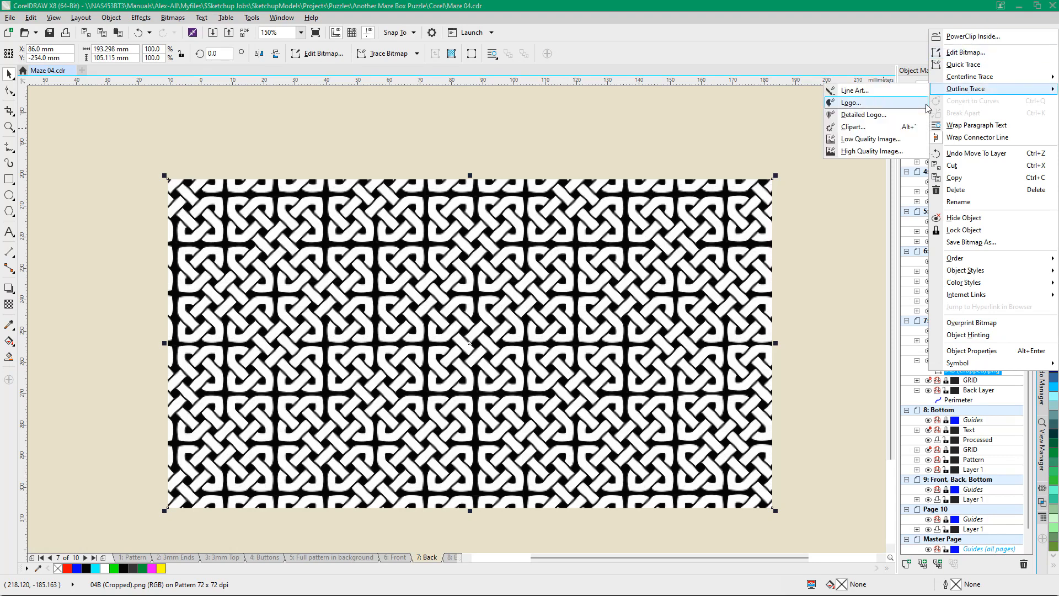
left_click(856, 125)
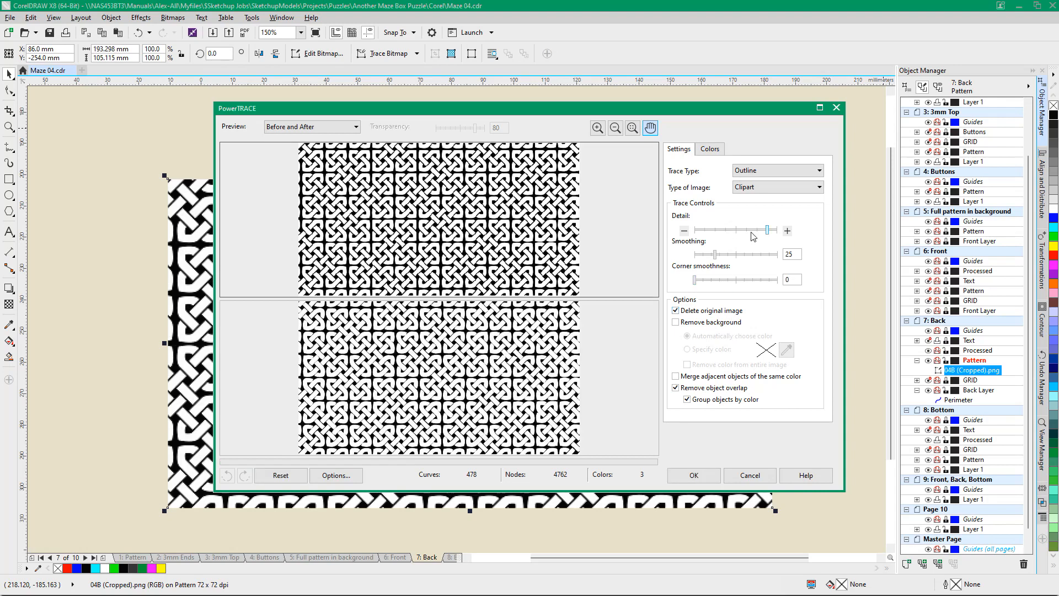
left_click(777, 234)
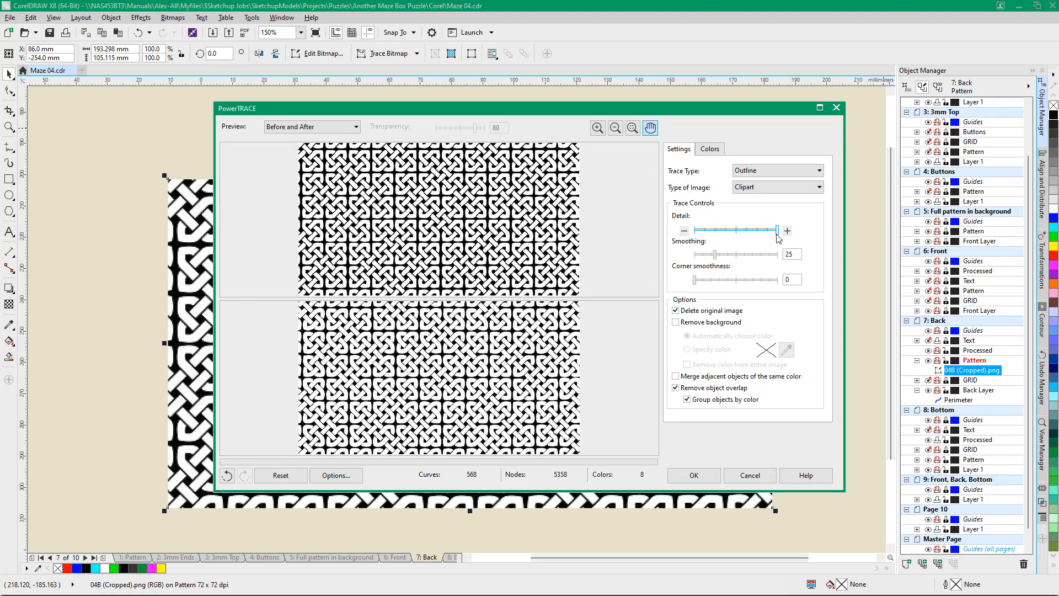
left_click(694, 475)
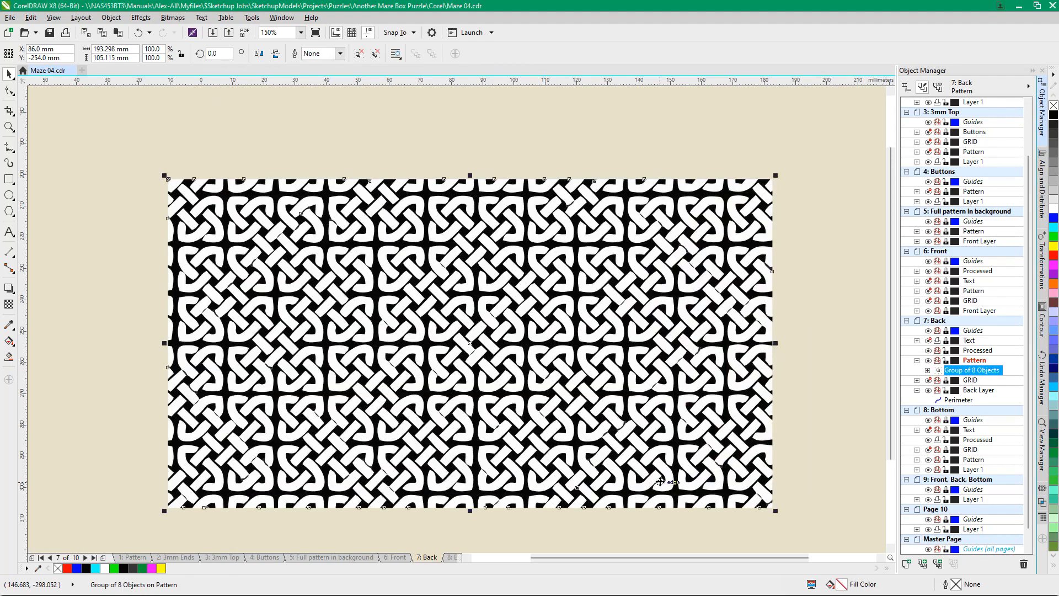
Mark the traced pattern's group of 11 objects red to inspect its first curve up close, and delete the whole group
left_click(927, 370)
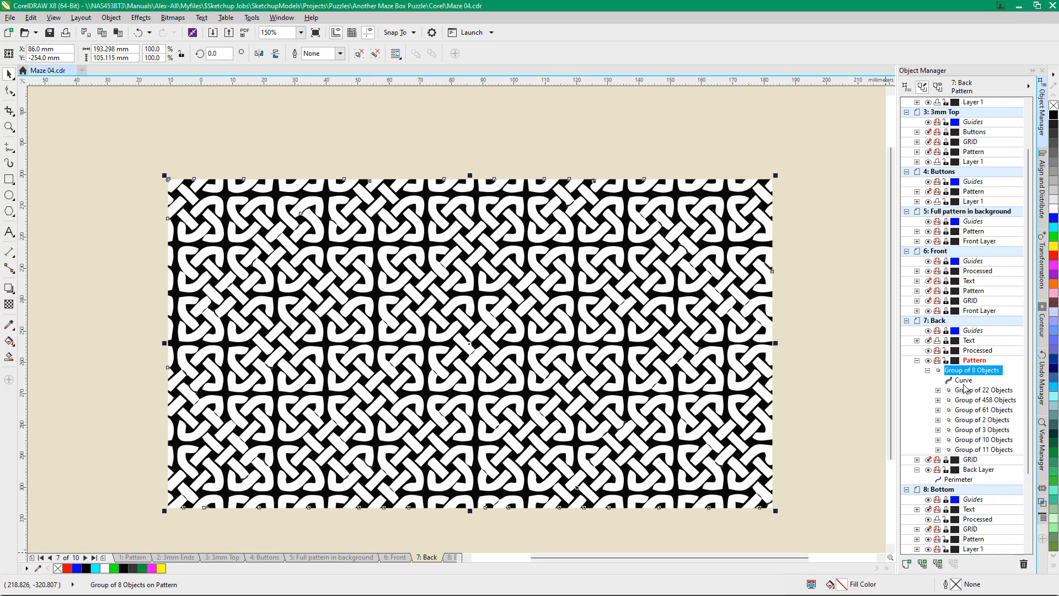
scroll(974, 411, "down", 1)
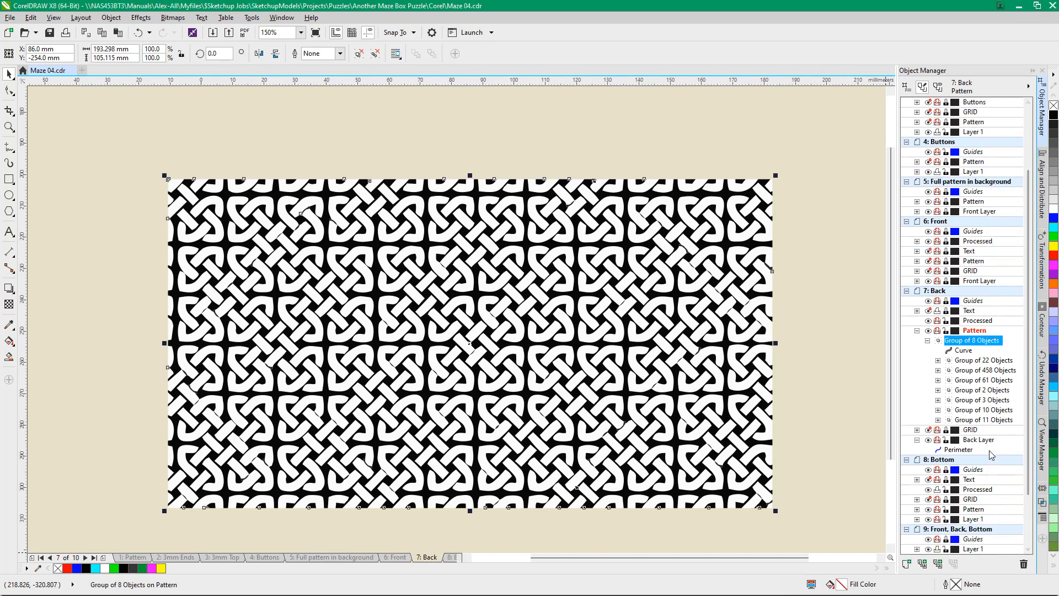
left_click(972, 421)
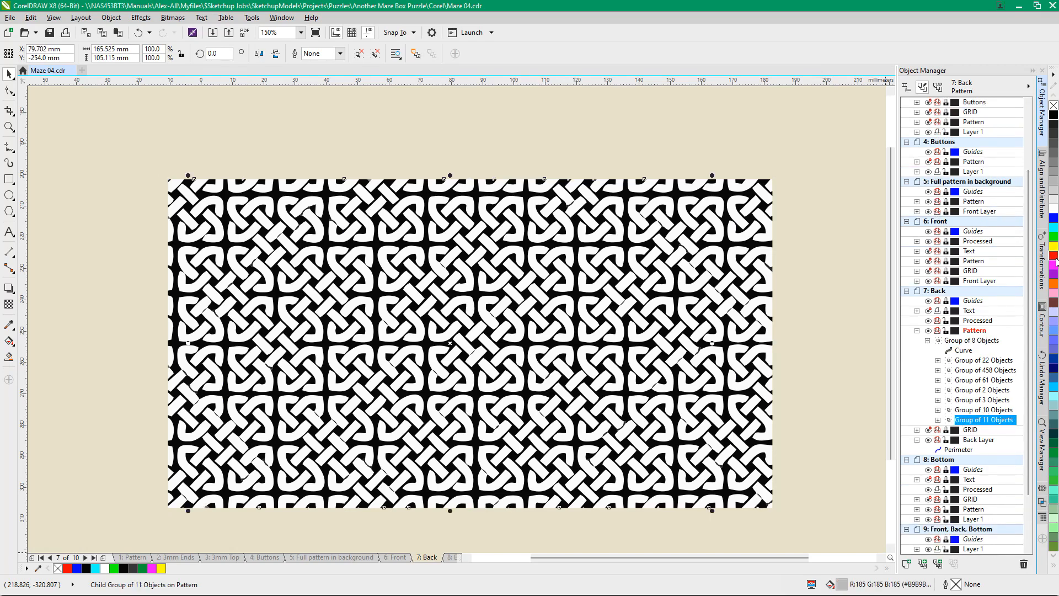
left_click(1054, 257)
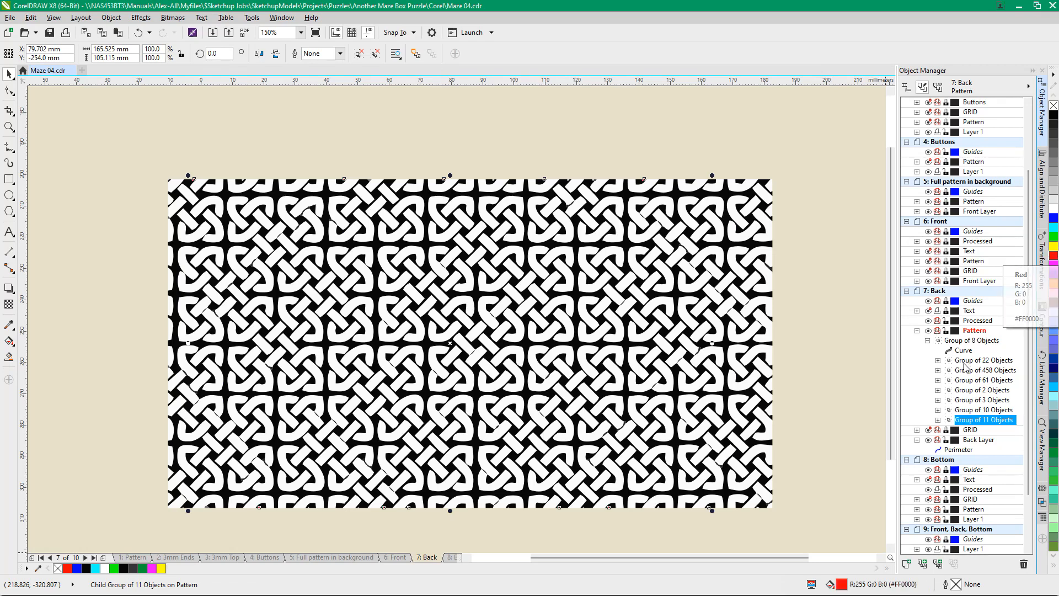
left_click(939, 421)
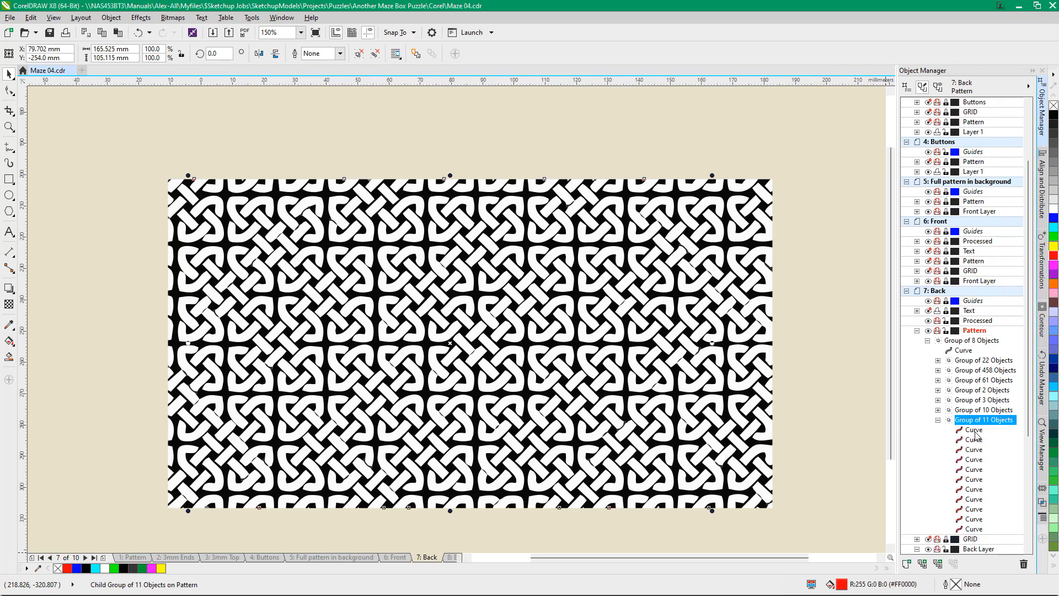
left_click(974, 431)
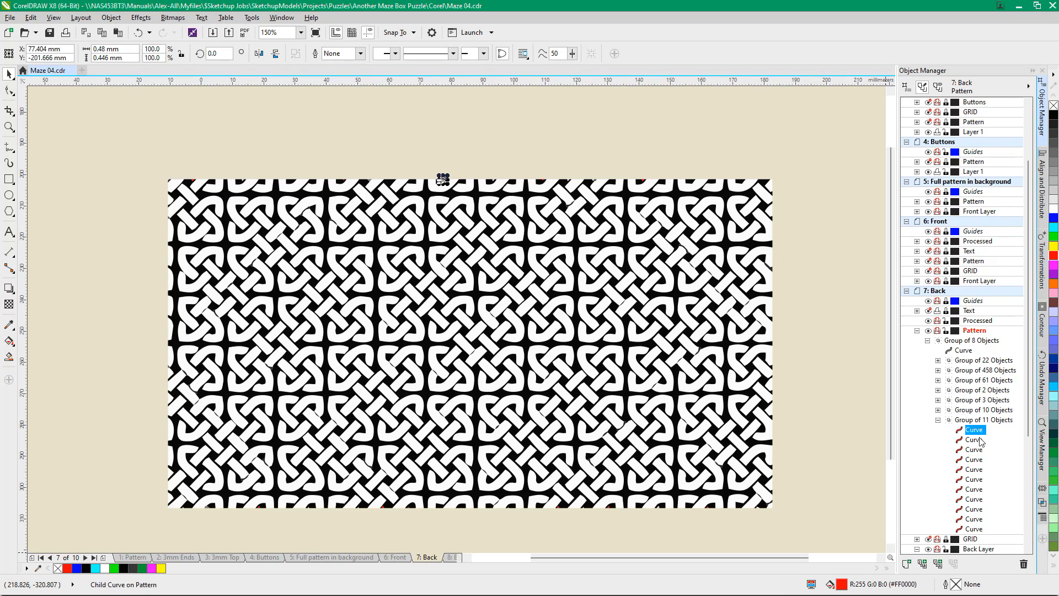
scroll(448, 179, "up", 1)
scroll(448, 180, "up", 3)
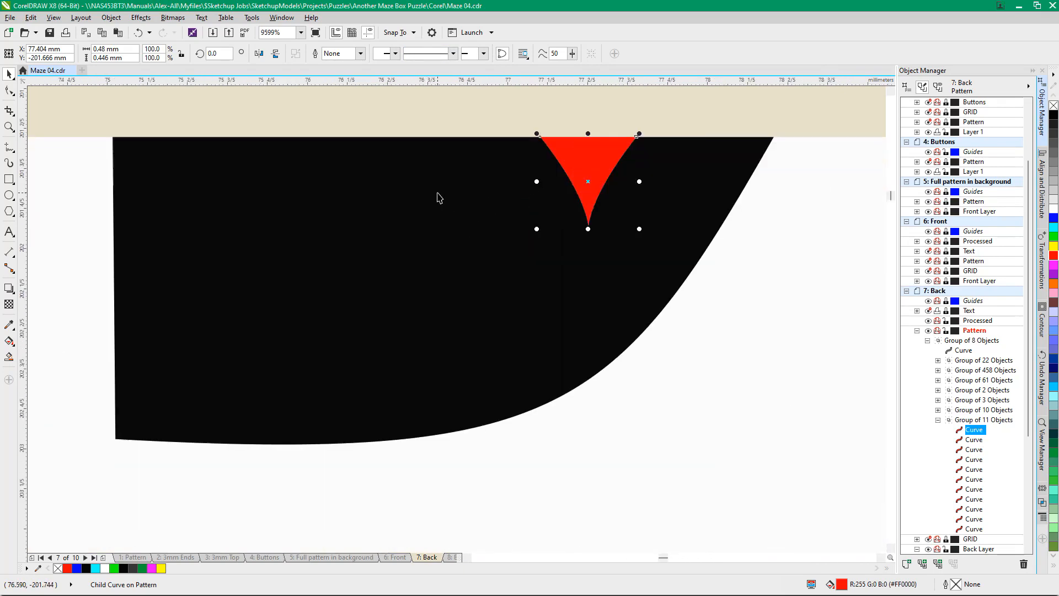
scroll(598, 168, "down", 1)
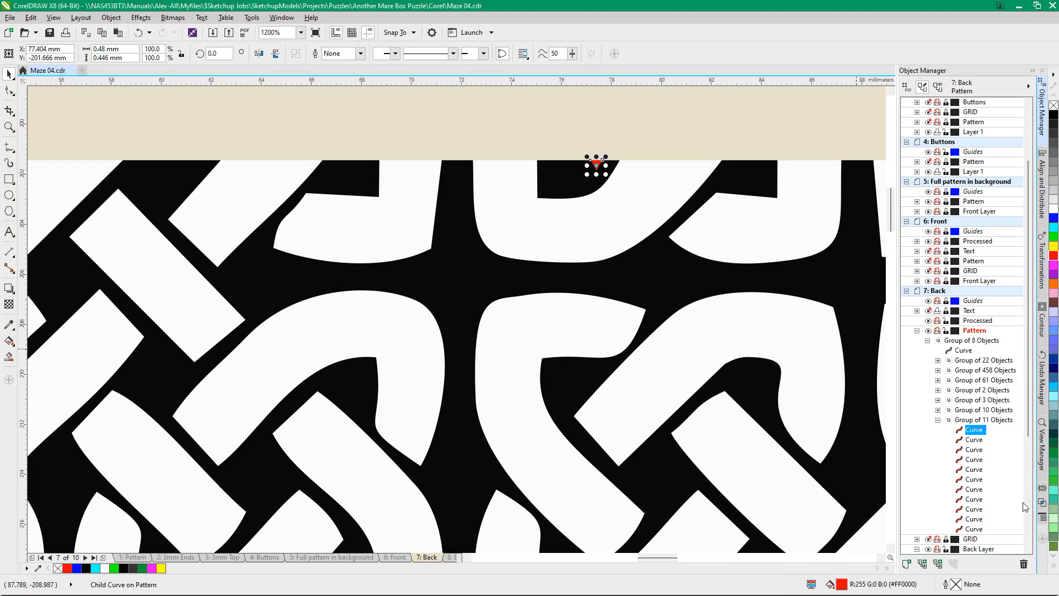
left_click(975, 421)
key("Delete")
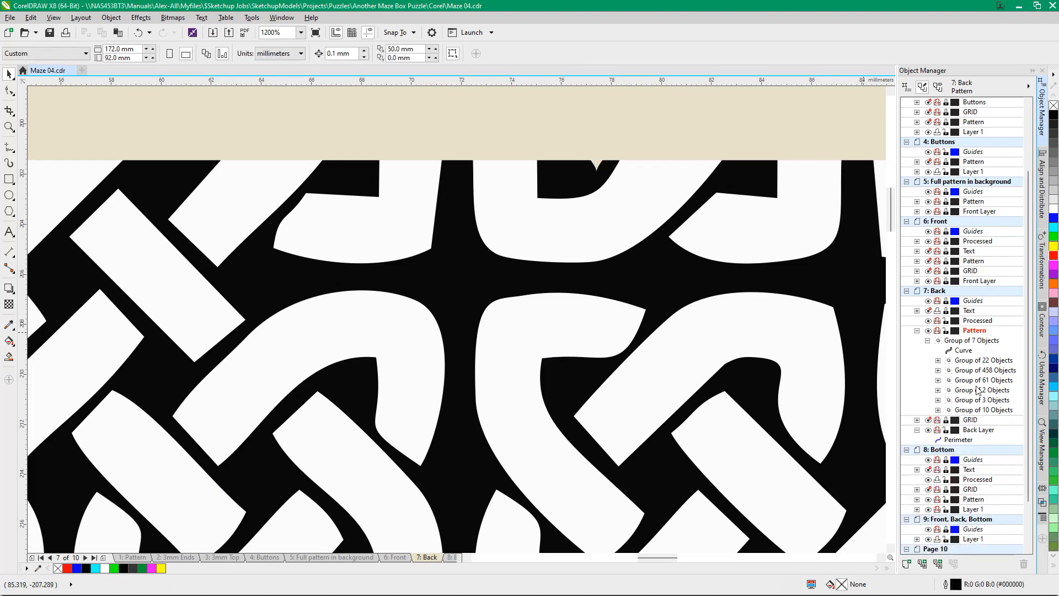
Mark the traced pattern's group of 10 objects red to check its small edge fragments, and delete the whole group
left_click(980, 409)
left_click(1055, 252)
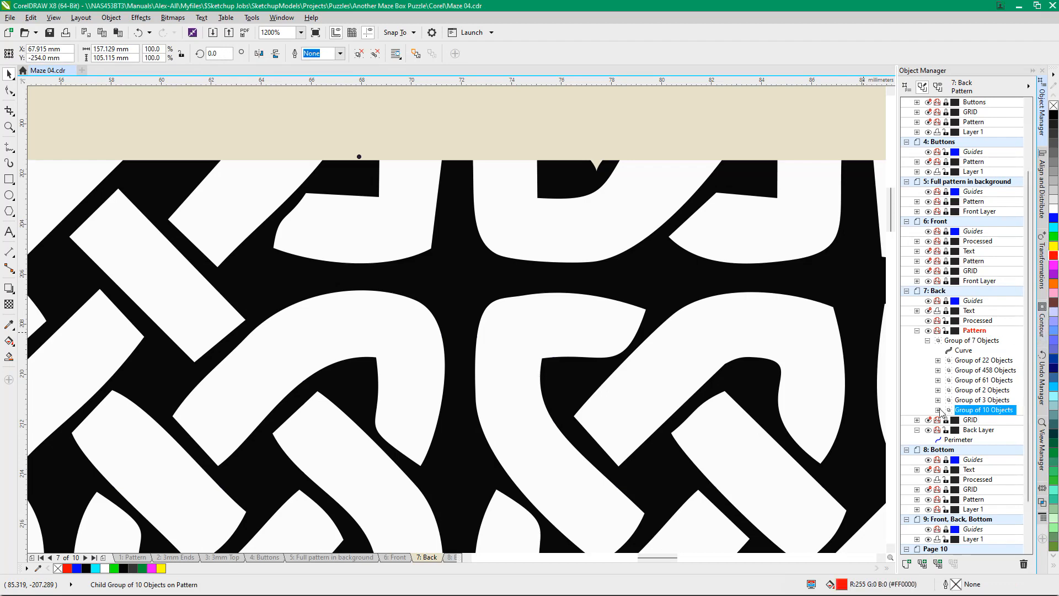
left_click(938, 410)
left_click(977, 420)
scroll(573, 375, "down", 3)
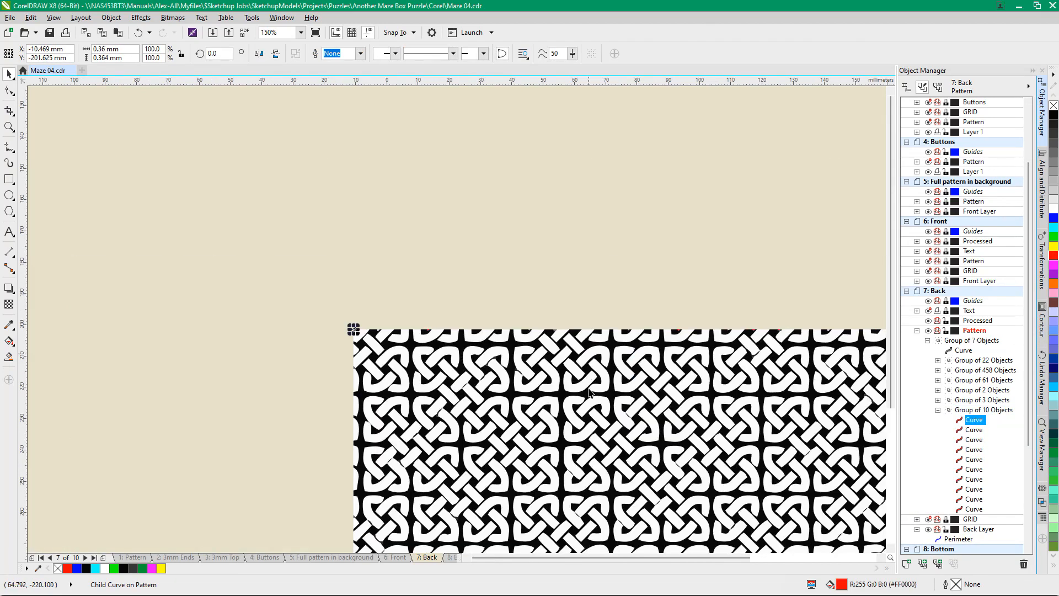
scroll(353, 331, "up", 6)
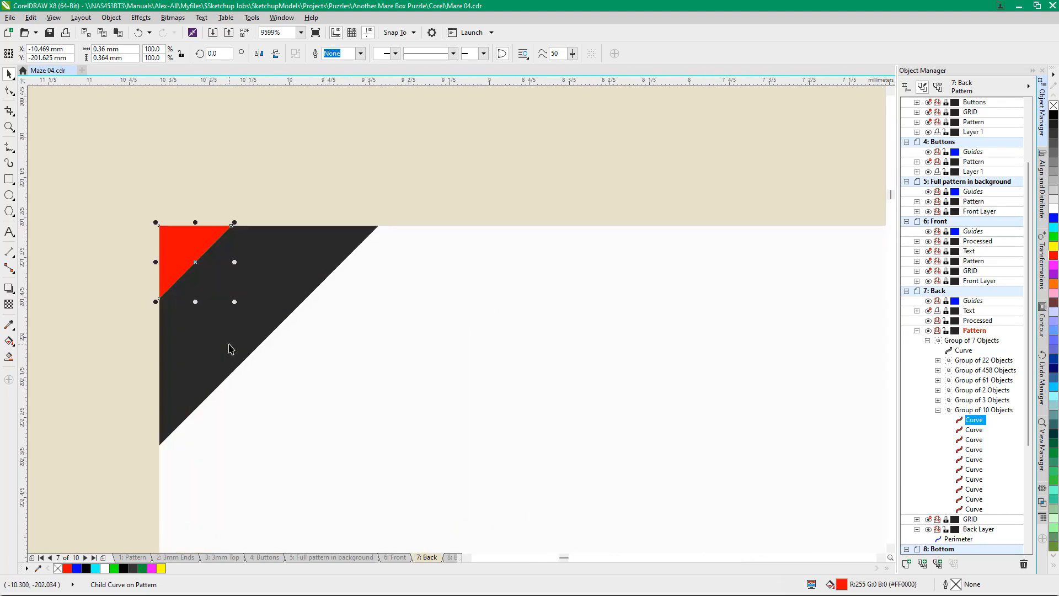
scroll(230, 349, "down", 6)
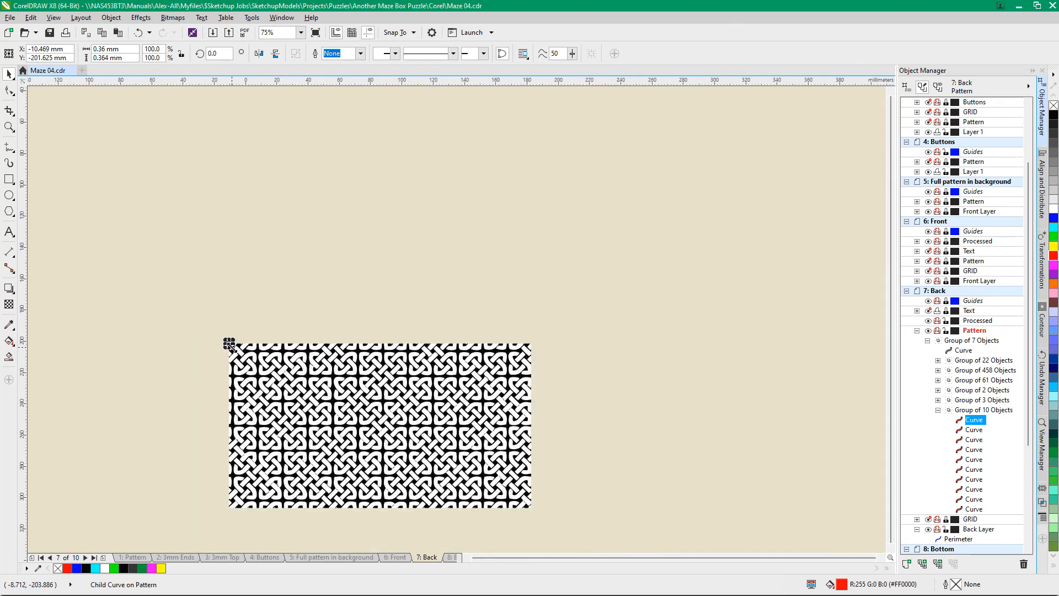
scroll(270, 335, "up", 2)
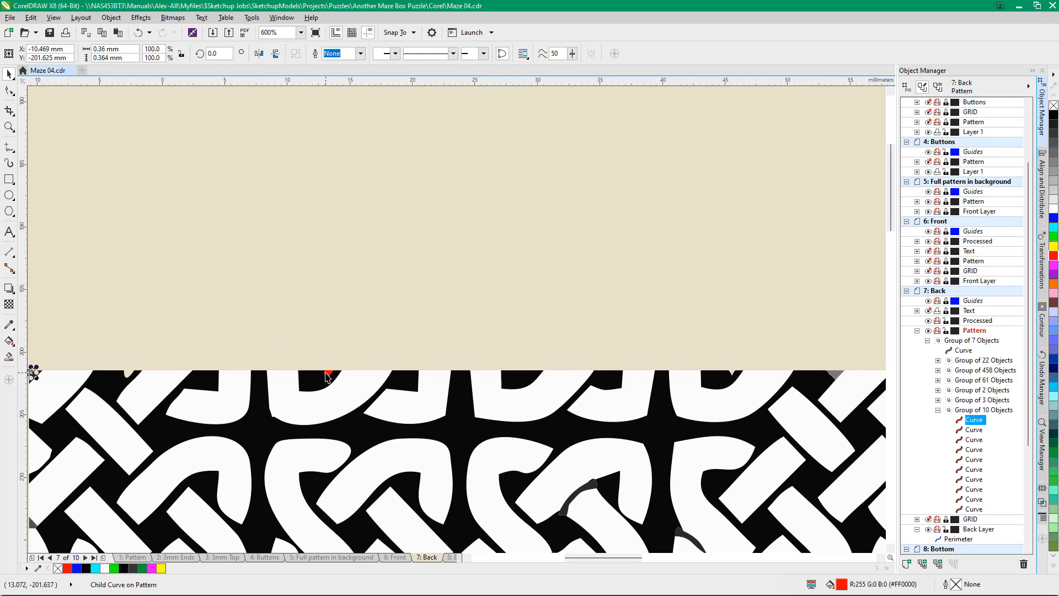
left_click(988, 409)
key("Delete")
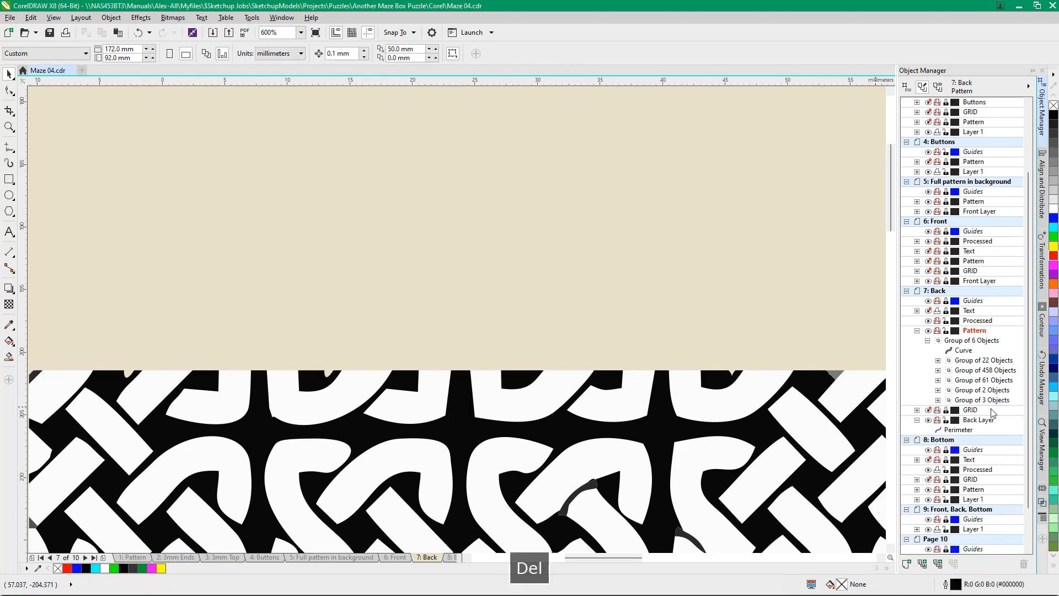
Fill the group of 3 objects red and examine its first curve at the pattern's edge
left_click(985, 400)
left_click(1053, 256)
scroll(701, 408, "down", 3)
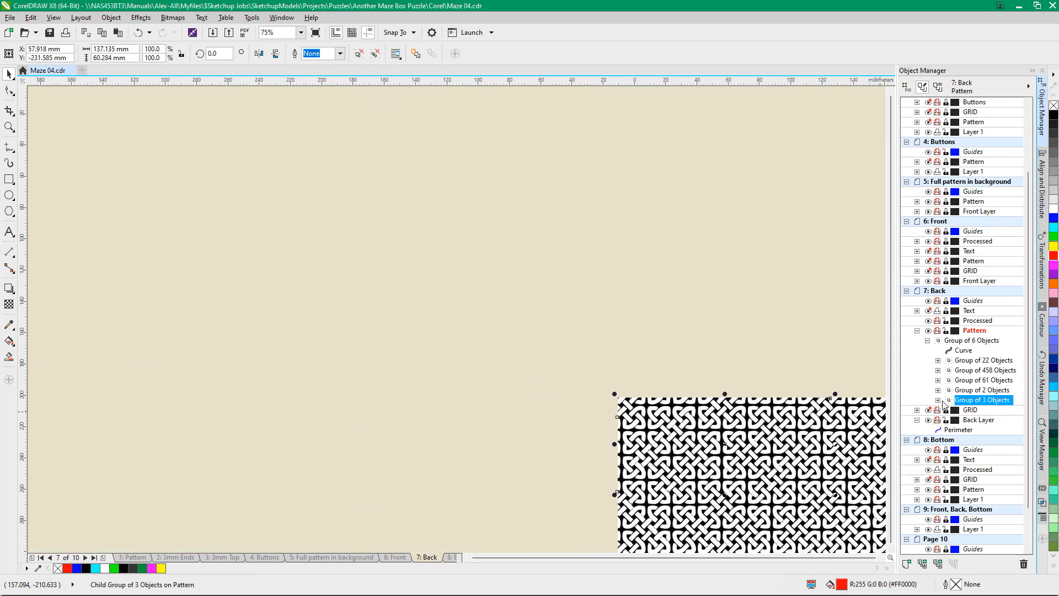
left_click(938, 400)
left_click(974, 409)
scroll(710, 434, "up", 2)
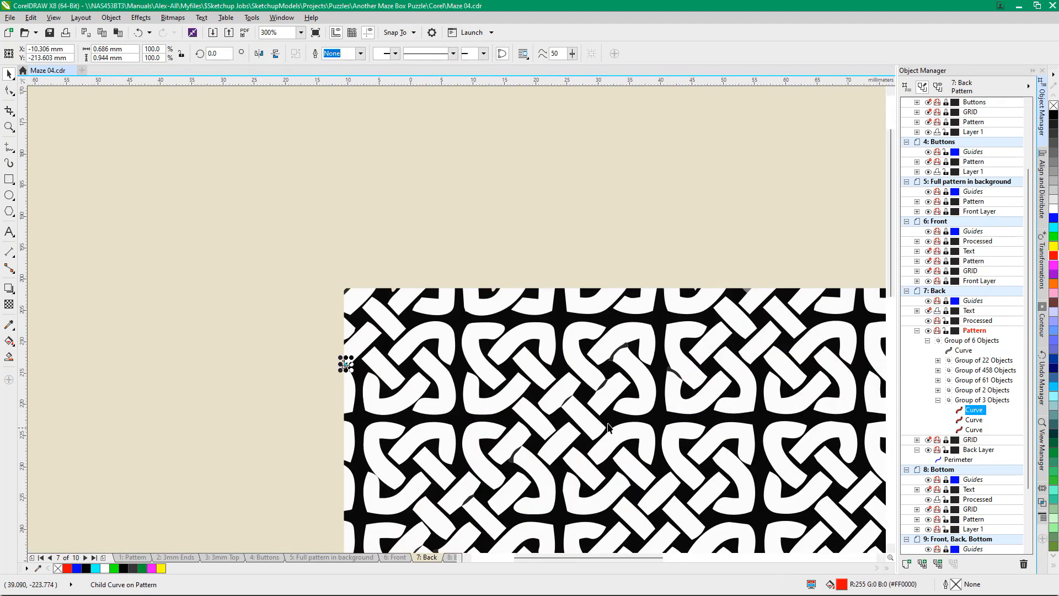
scroll(342, 367, "up", 3)
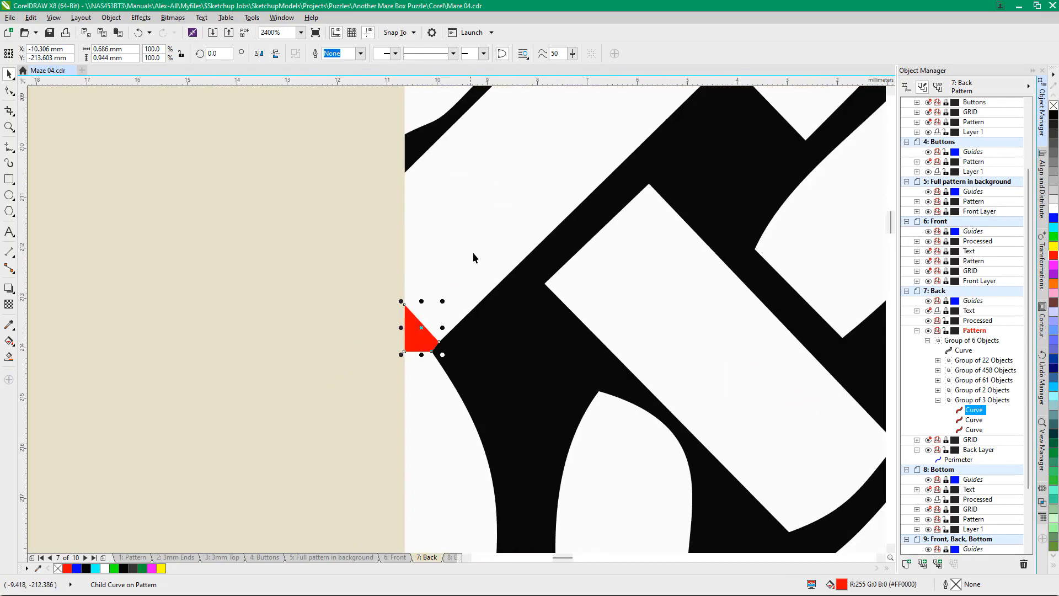
scroll(432, 340, "down", 1)
scroll(432, 341, "down", 1)
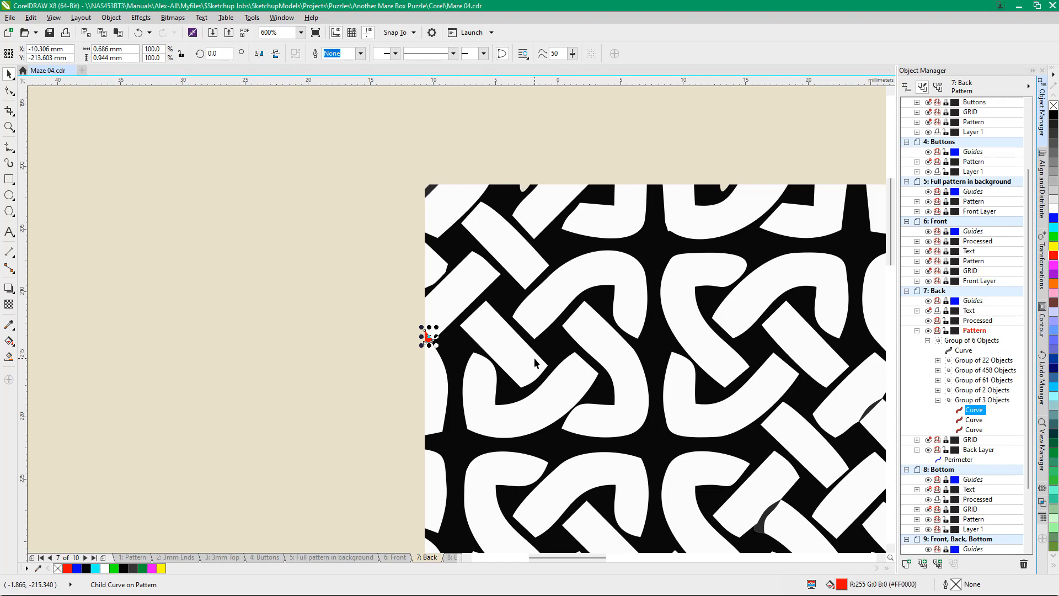
scroll(525, 366, "down", 2)
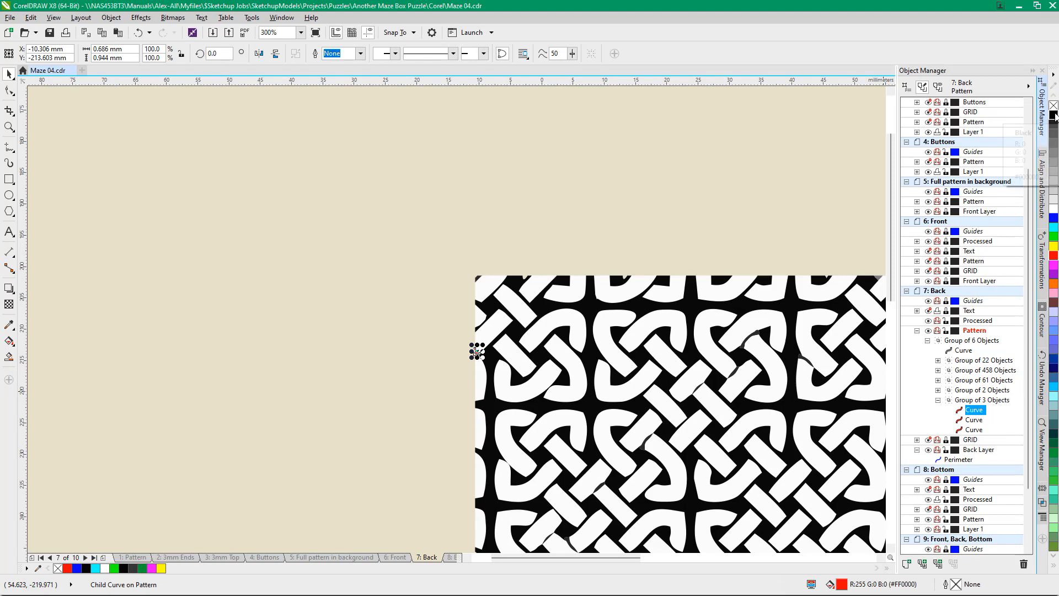
Ungroup the group of 3 objects, combine its curves into one, and fill it black
key("ctrl+u")
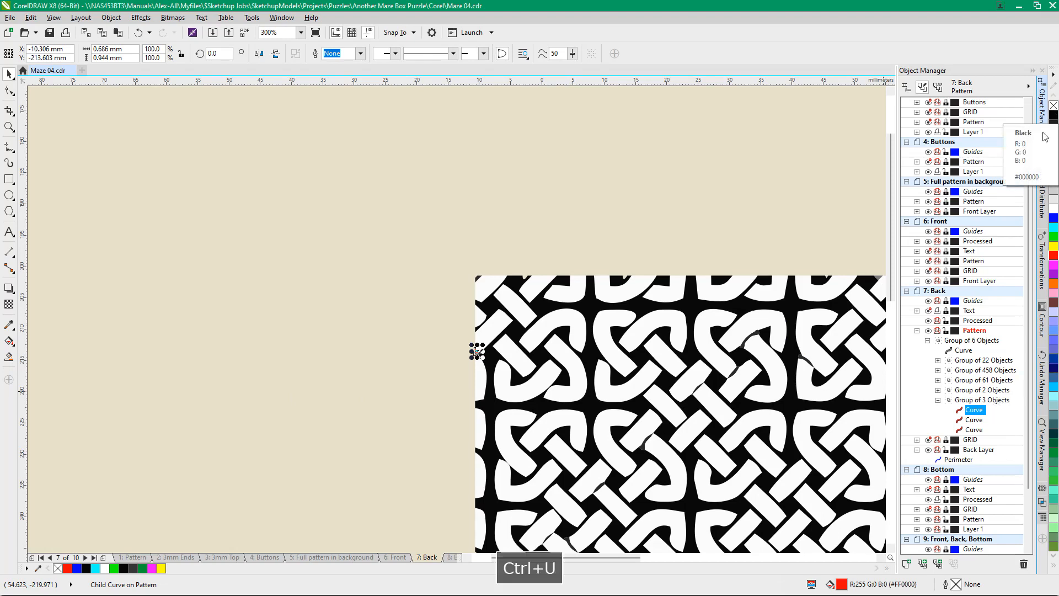
left_click(984, 400)
key("ctrl+u")
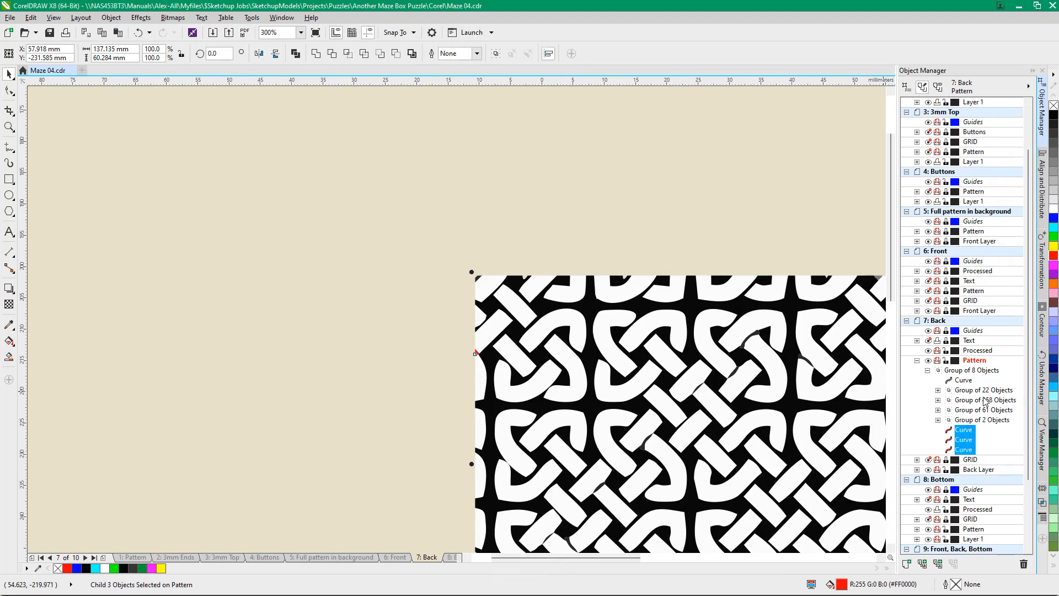
key("ctrl+l")
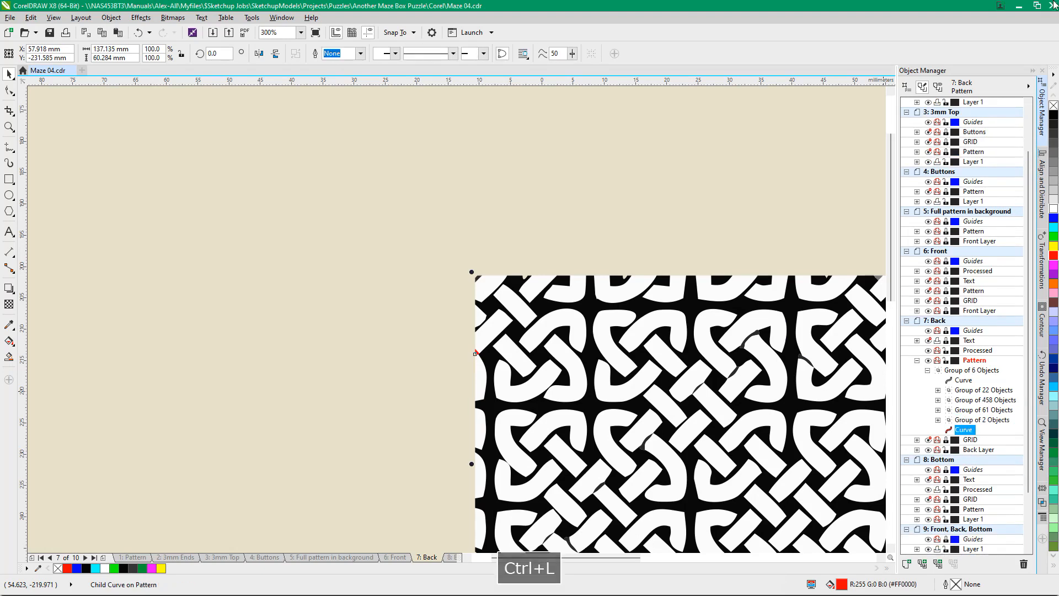
left_click(1053, 106)
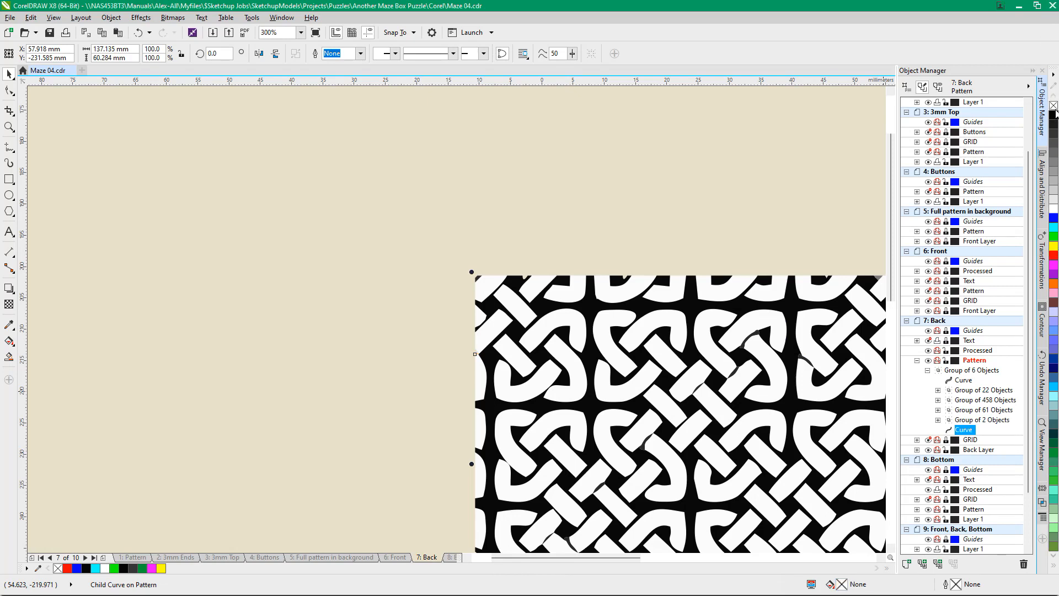
left_click(1054, 115)
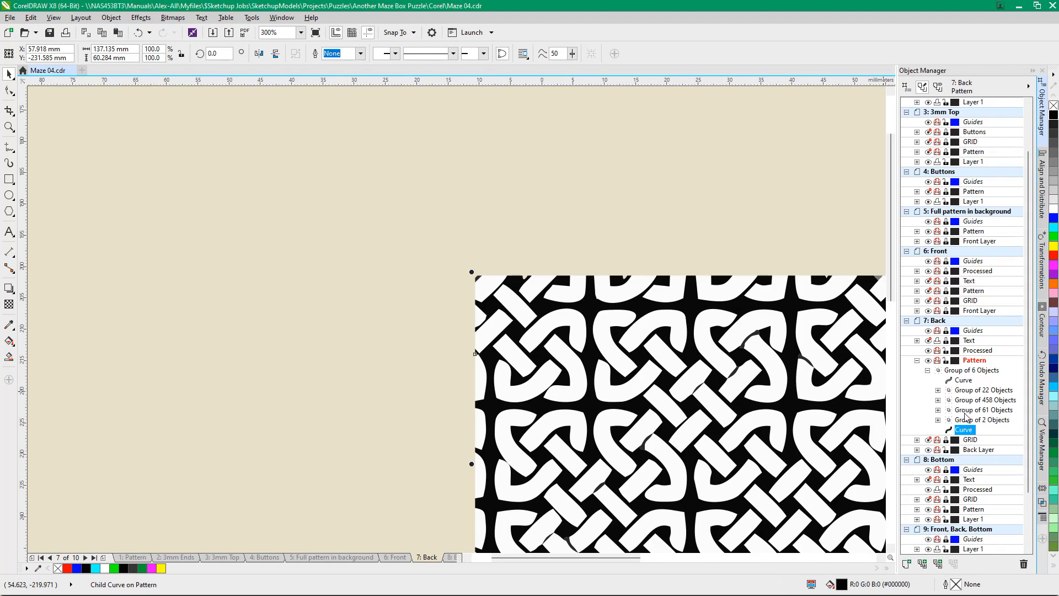
Fill the group of 2 objects red and examine its first curve along the pattern's upper edge
left_click(964, 420)
left_click(1053, 255)
scroll(599, 436, "down", 1)
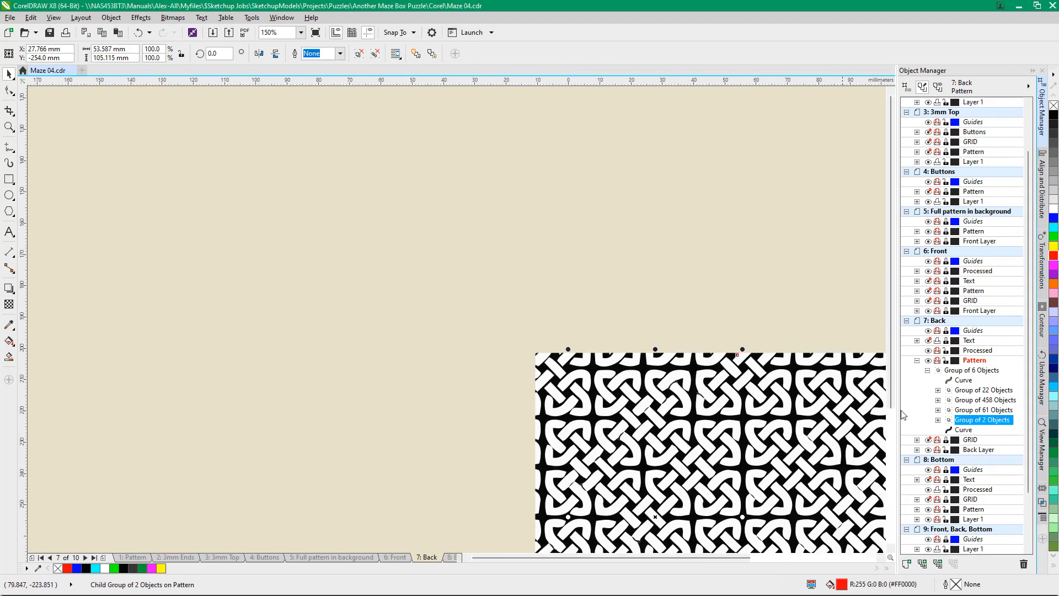
left_click(938, 420)
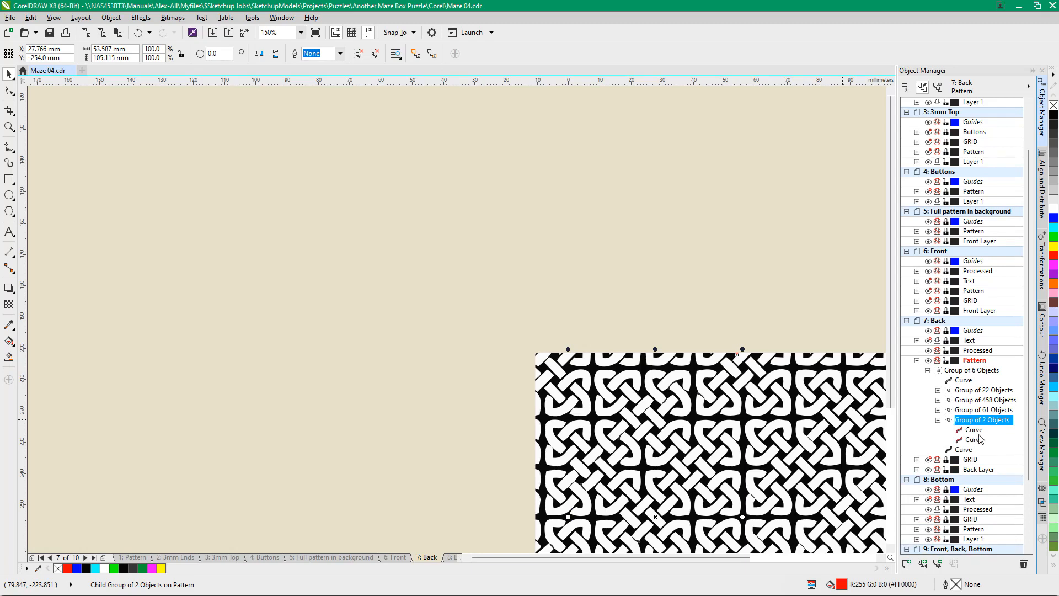
left_click(973, 429)
scroll(737, 356, "up", 3)
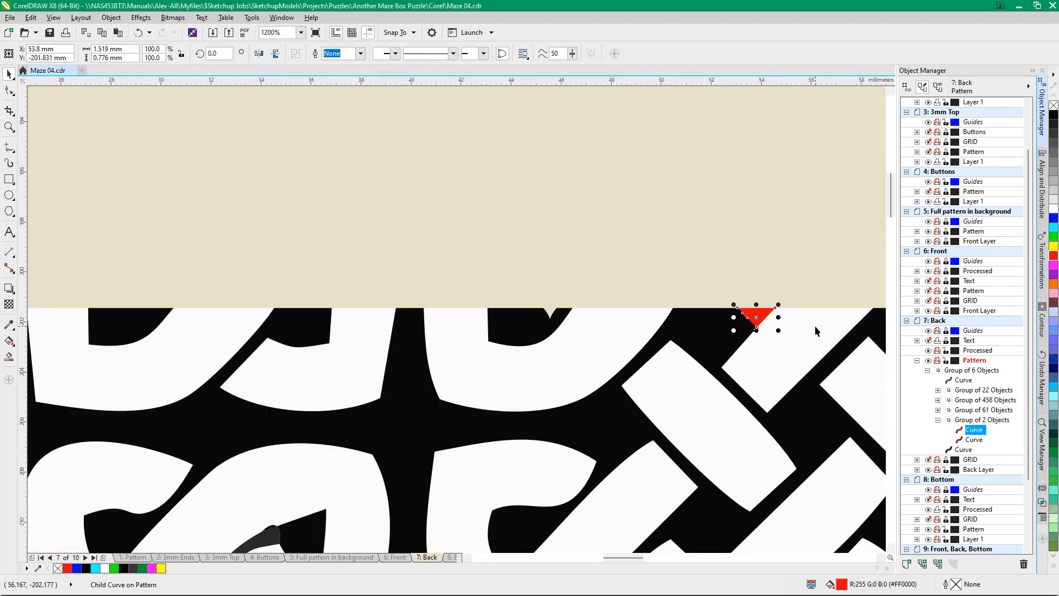
scroll(749, 343, "down", 2)
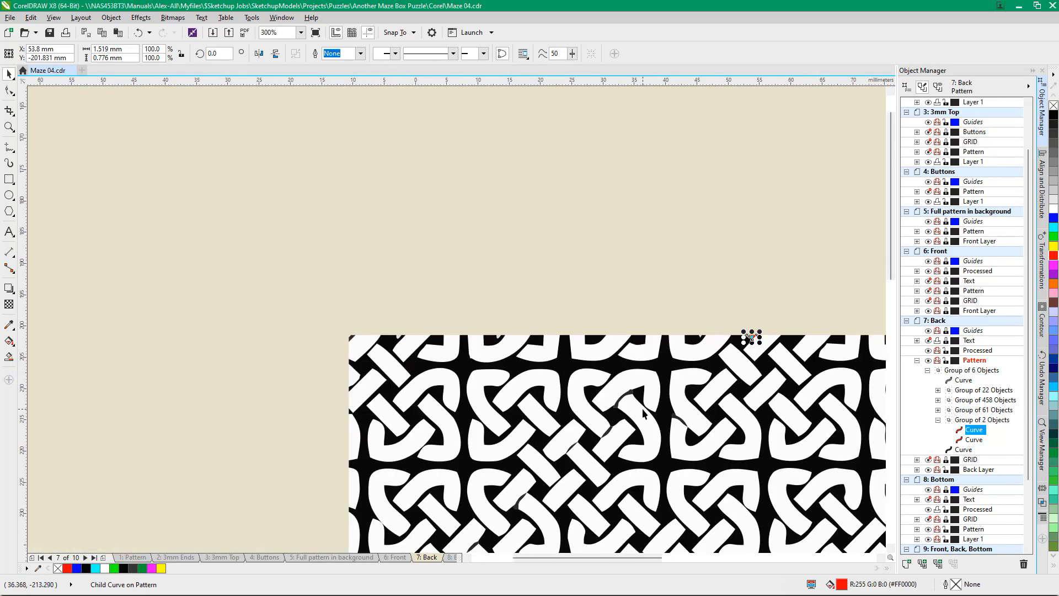
scroll(759, 331, "up", 2)
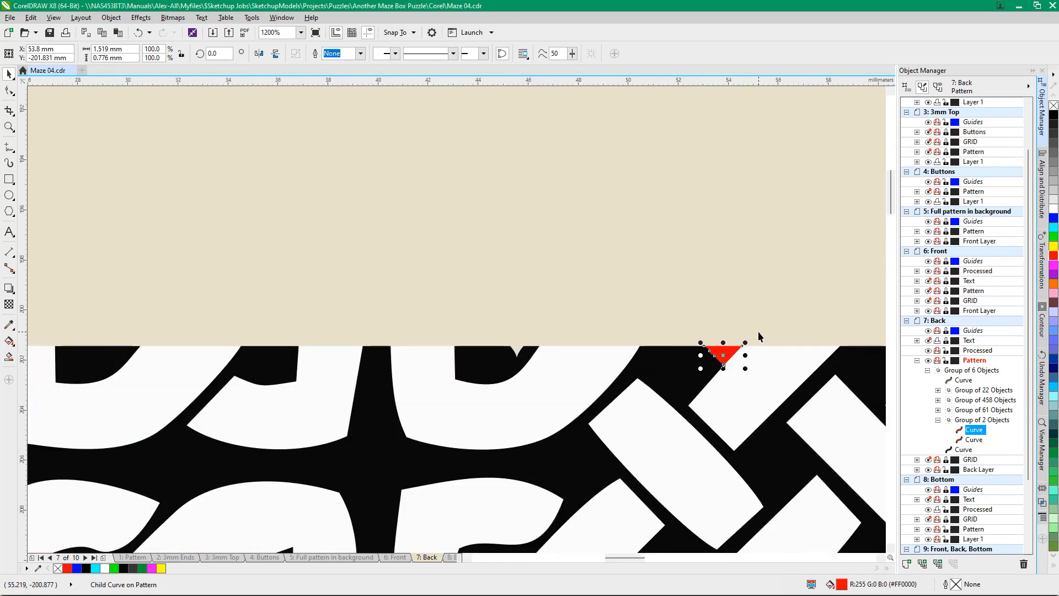
Examine the second curve of the group of 2 objects along the pattern's lower edge
scroll(758, 331, "down", 3)
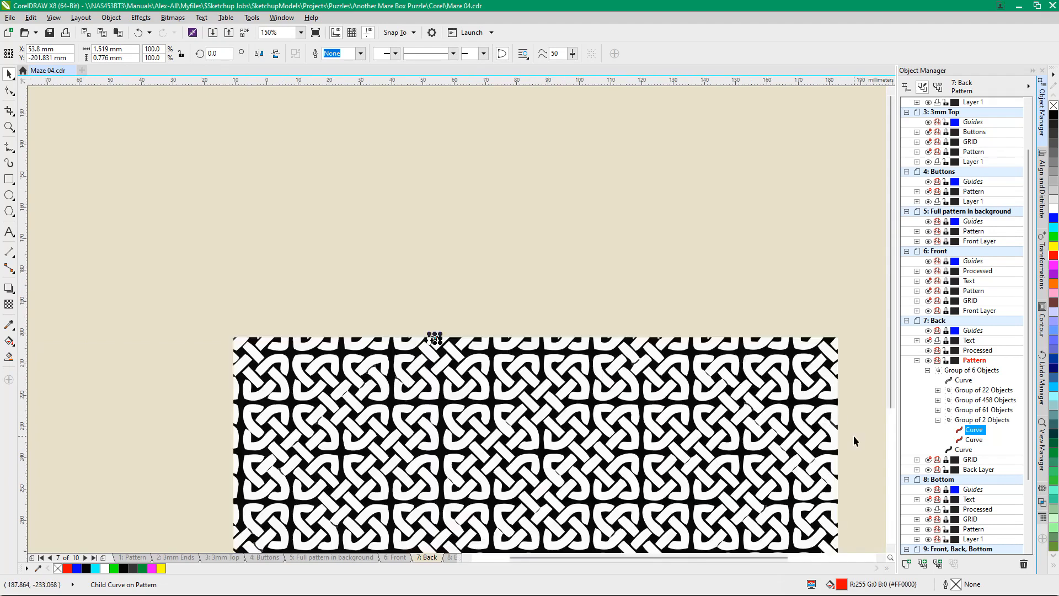
left_click(977, 441)
scroll(458, 436, "down", 3)
scroll(442, 425, "up", 4)
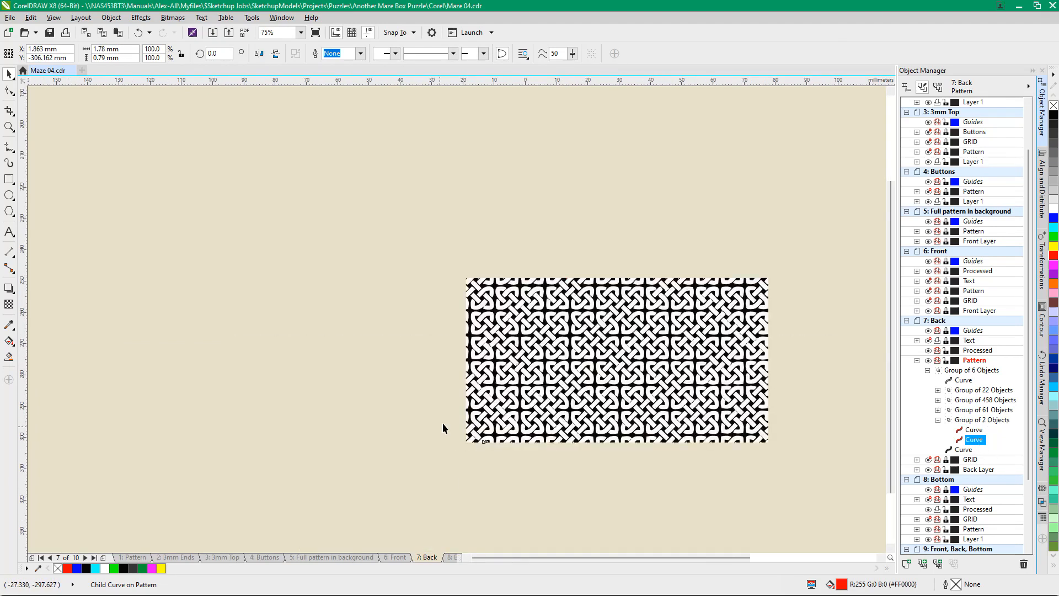
scroll(558, 451, "up", 2)
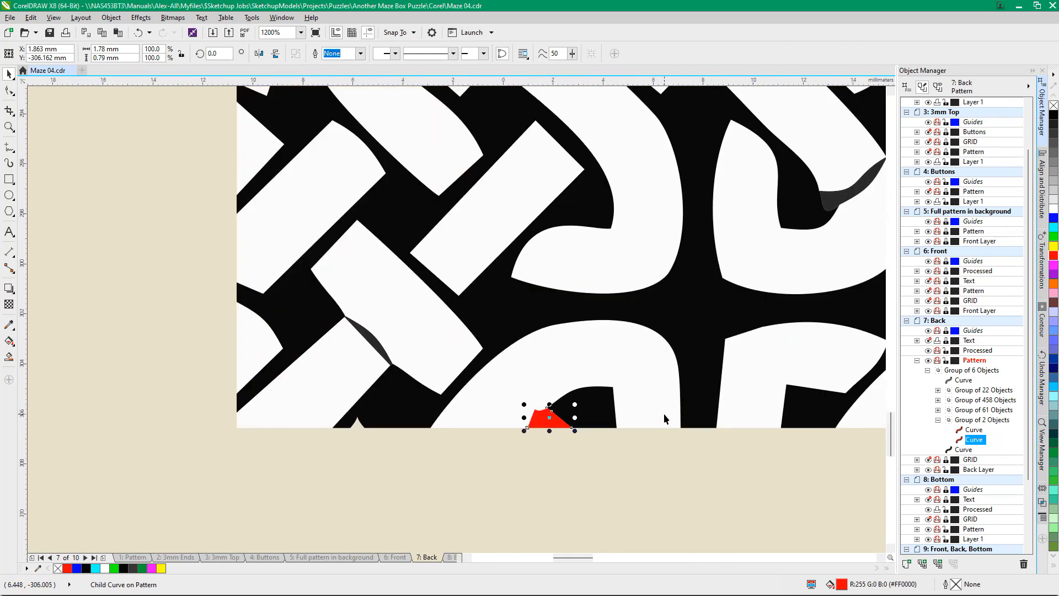
scroll(664, 413, "down", 1)
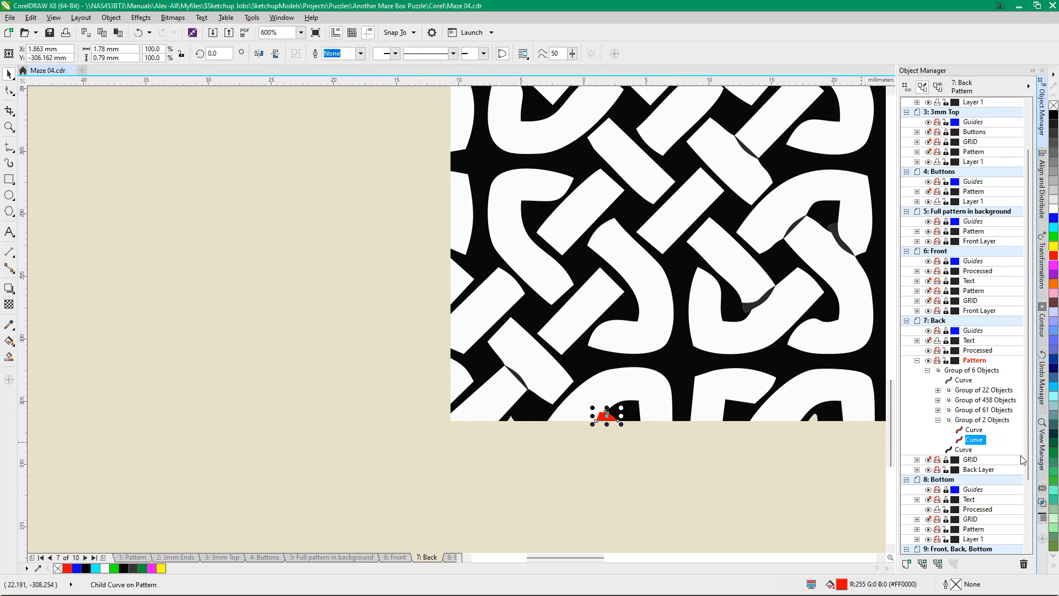
Ungroup the group of 2 objects, combine its curves into one, and fill it black
left_click(969, 421)
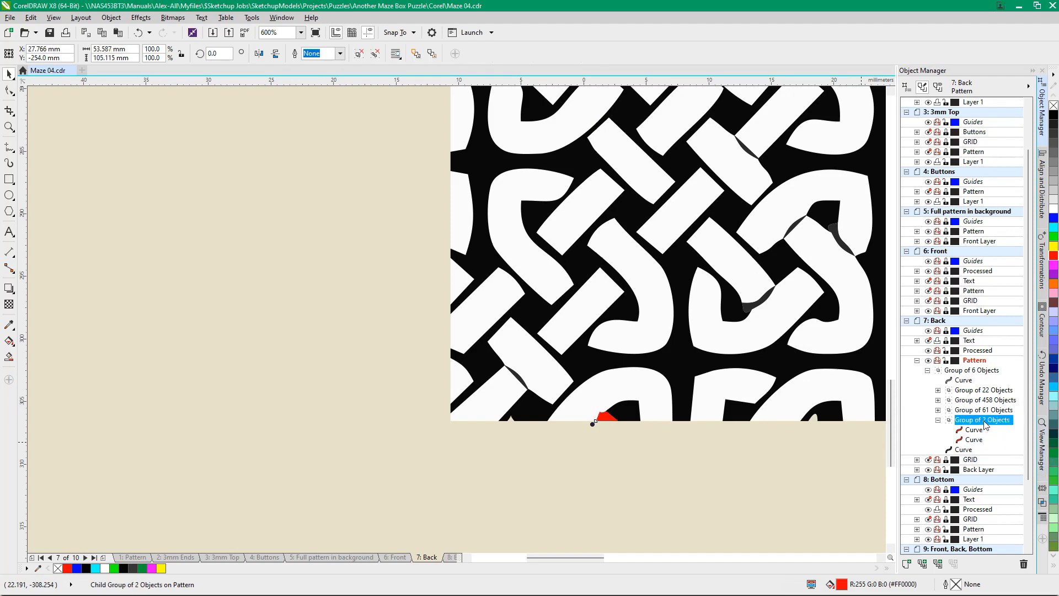
key("ctrl+u")
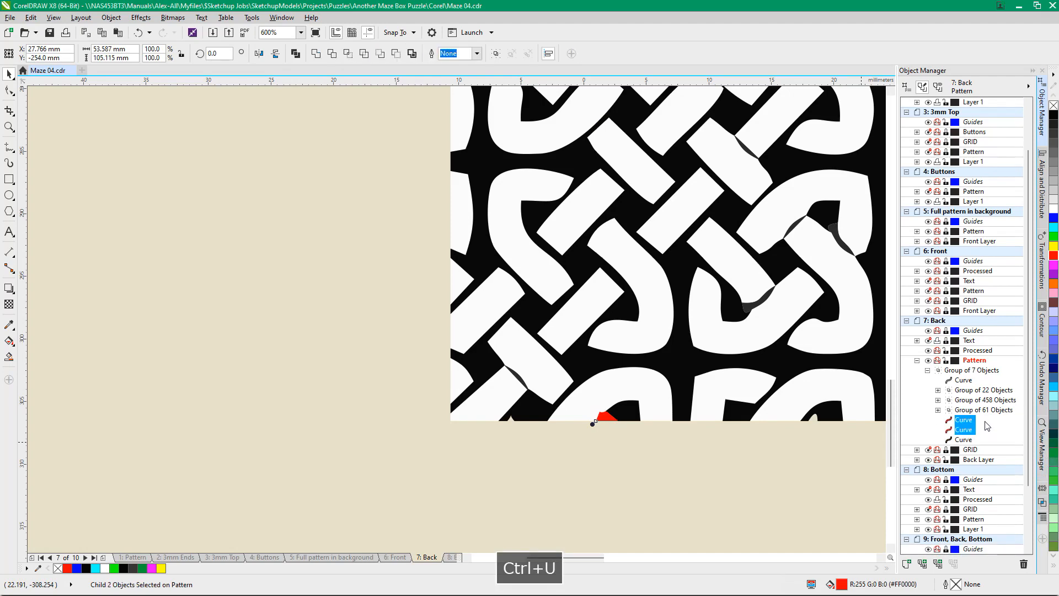
key("ctrl+l")
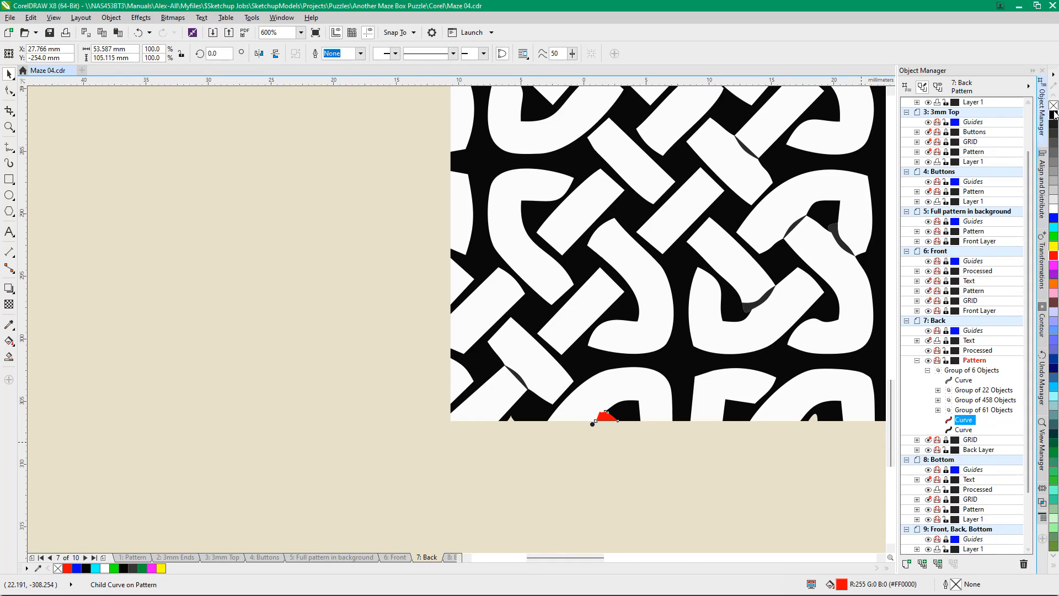
left_click(1054, 114)
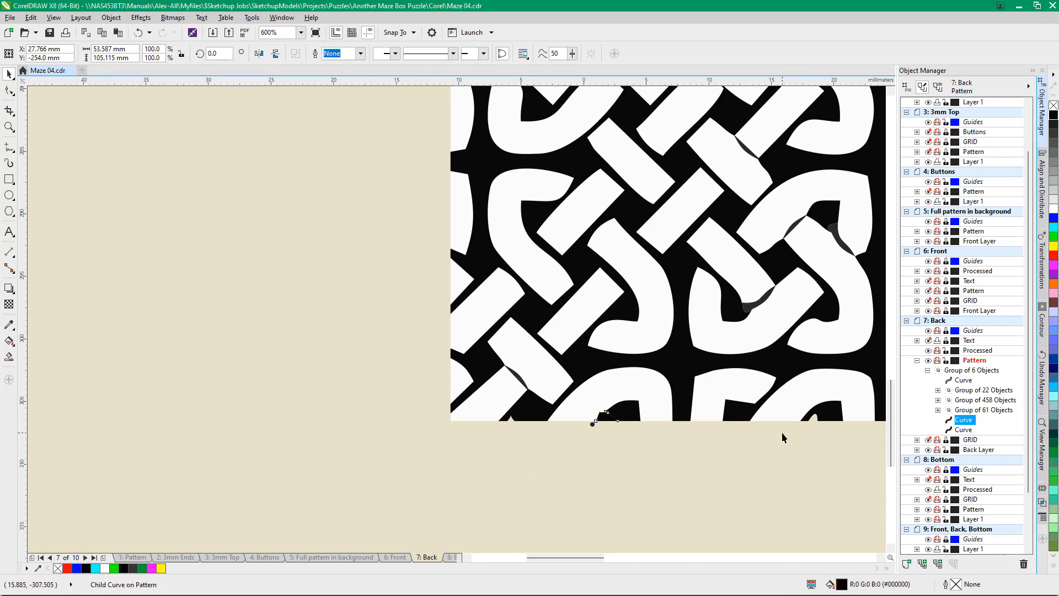
Mark the group of 61 objects red to check its fragments, ungroup and combine it into one curve, and fill it black
scroll(783, 432, "down", 2)
scroll(624, 443, "down", 2)
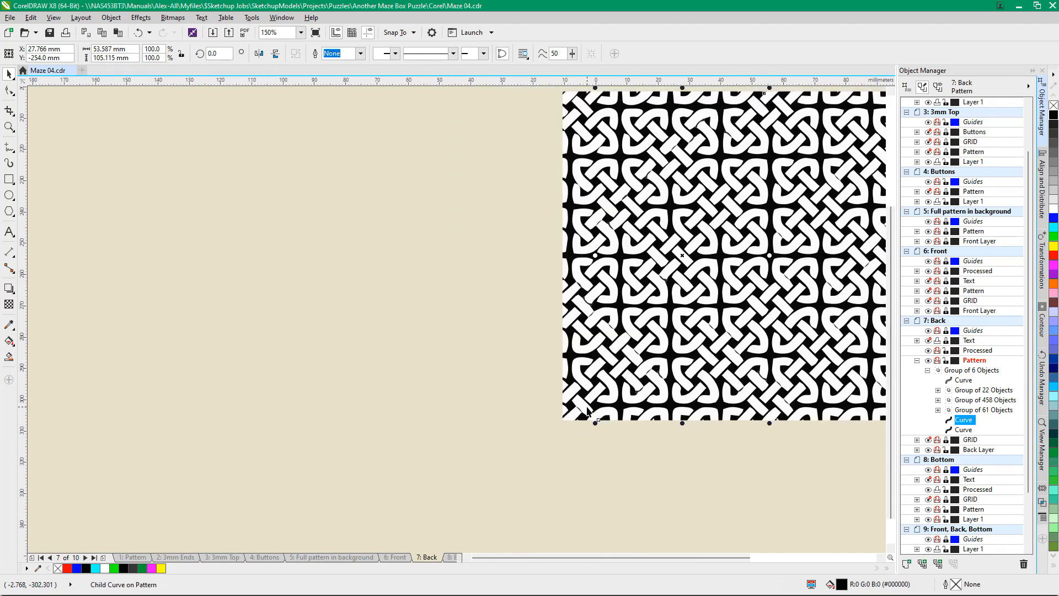
scroll(589, 411, "up", 2)
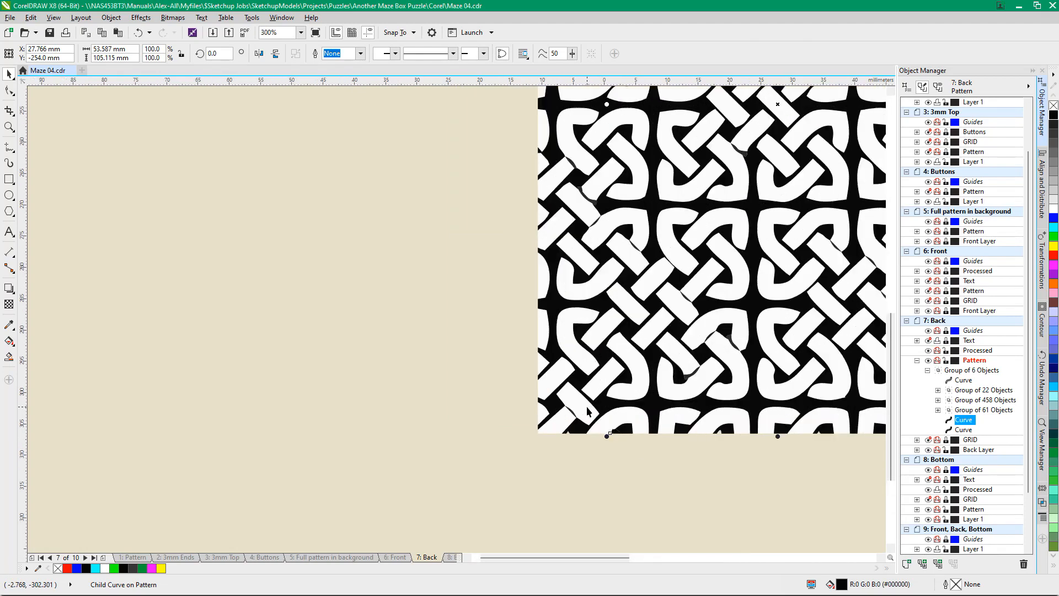
left_click(983, 410)
left_click(1054, 256)
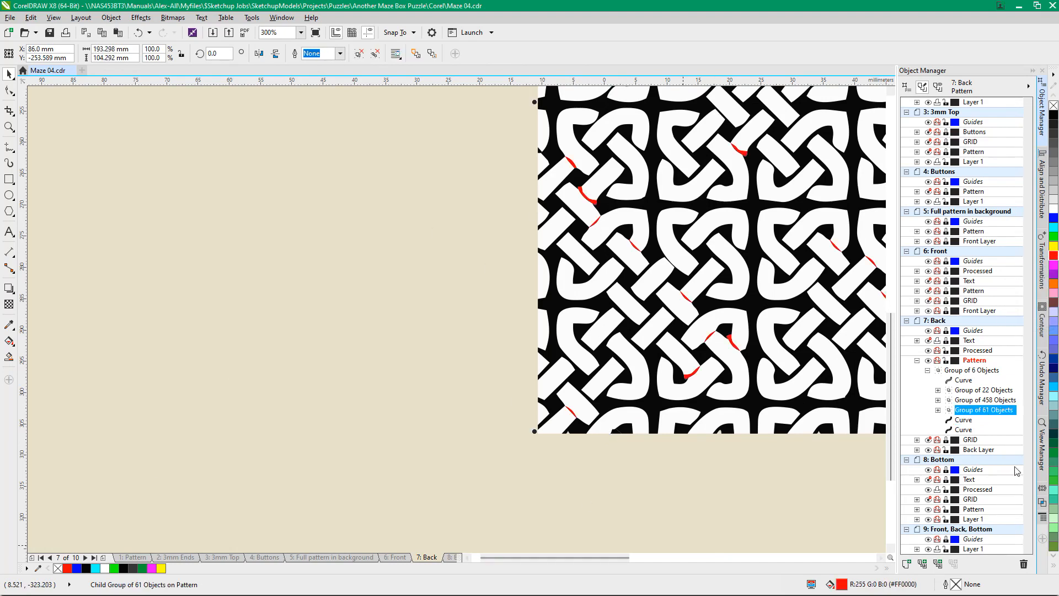
key("ctrl+u")
key("ctrl+l")
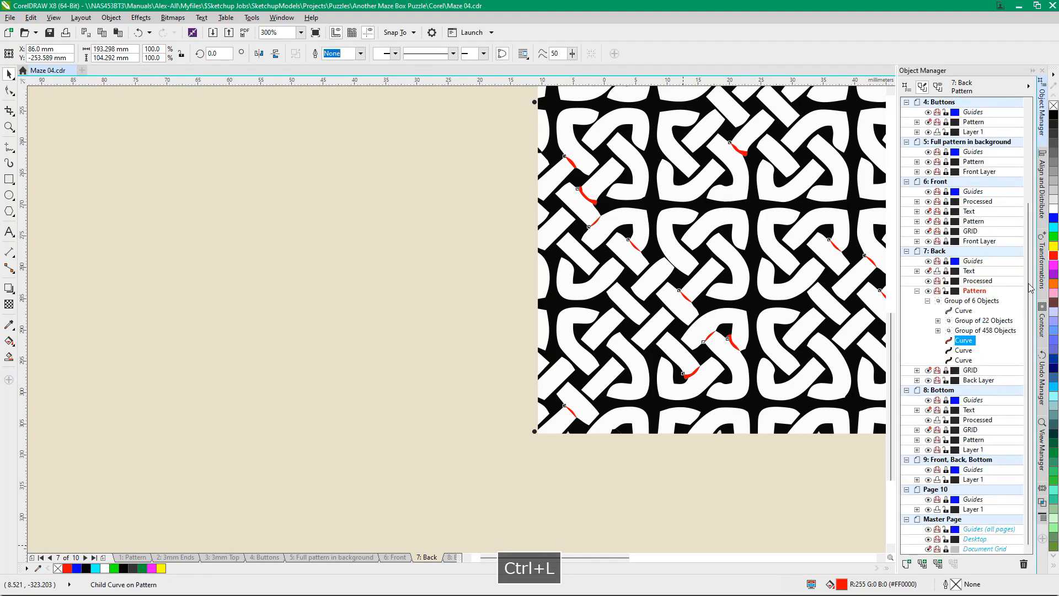
left_click(1055, 114)
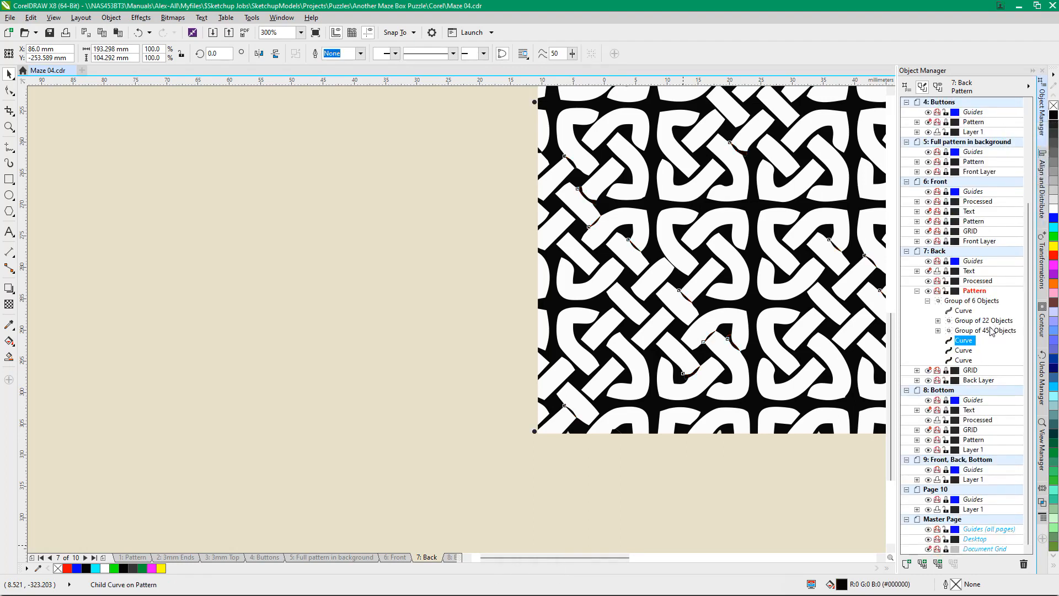
Mark the group of 458 objects red to identify its shapes, and delete the whole group
left_click(991, 331)
left_click(1054, 255)
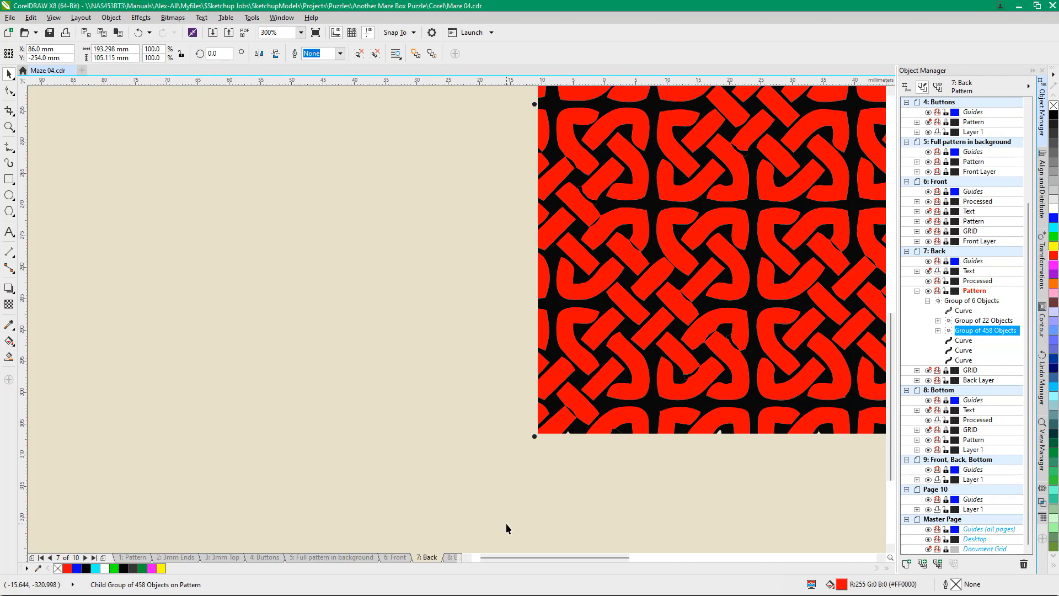
key("Delete")
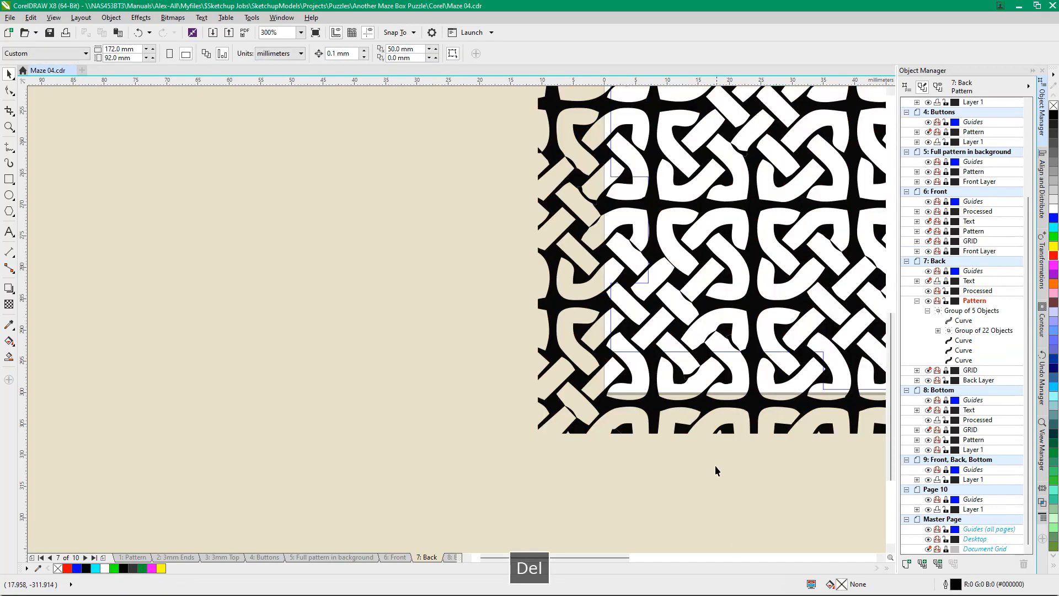
Mark the group of 22 objects red, ungroup and combine it into one curve, and fill it black
left_click(977, 330)
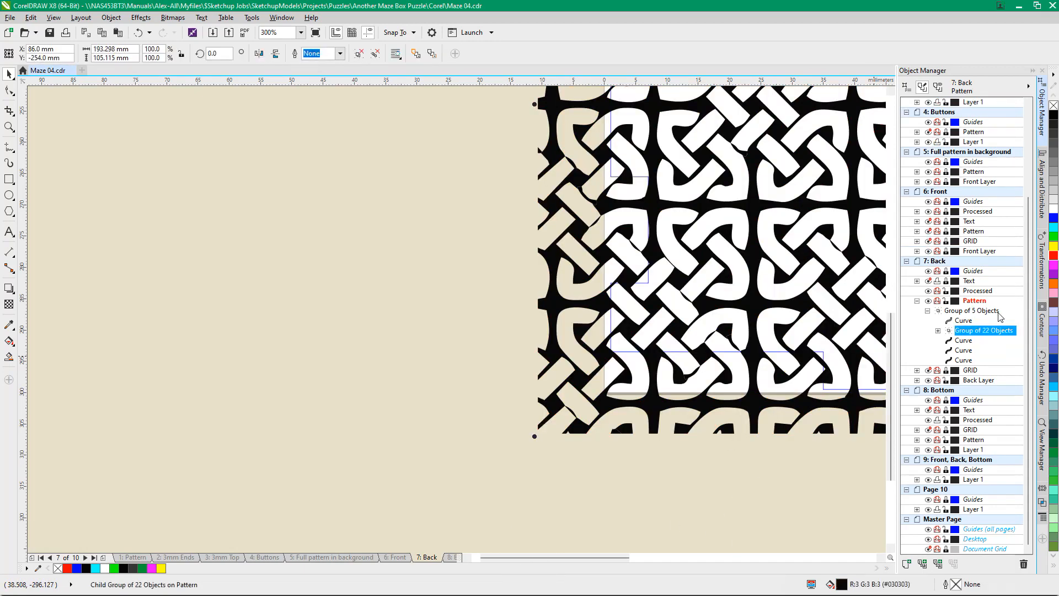
left_click(1055, 257)
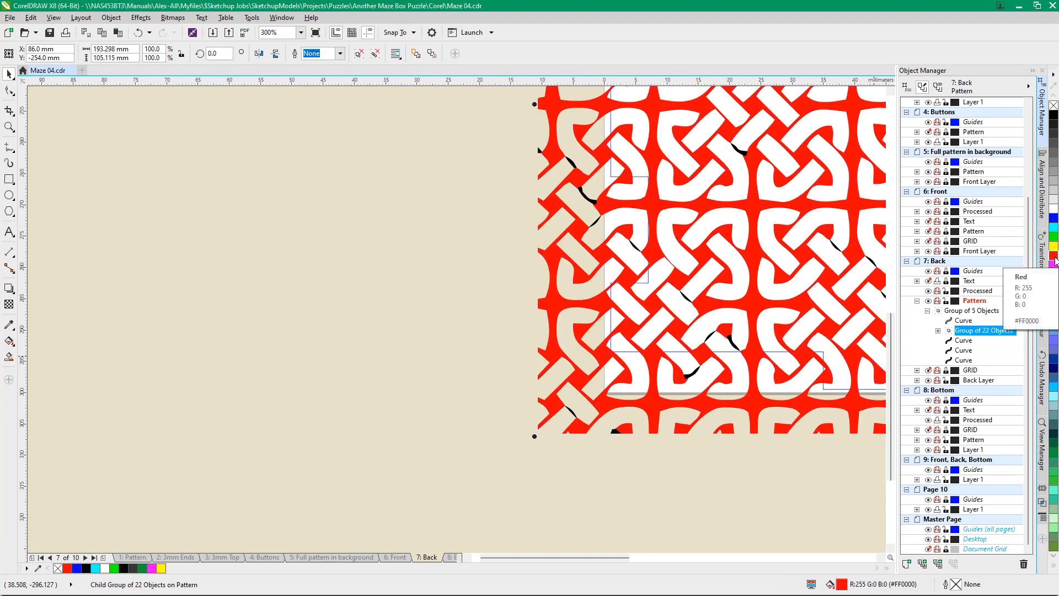
key("ctrl+u")
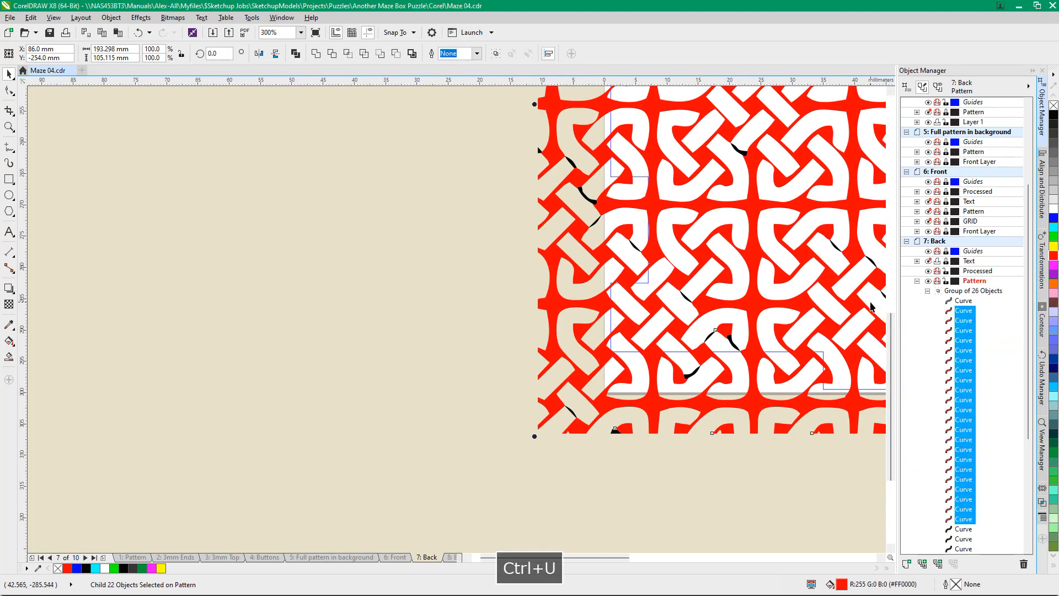
key("ctrl+l")
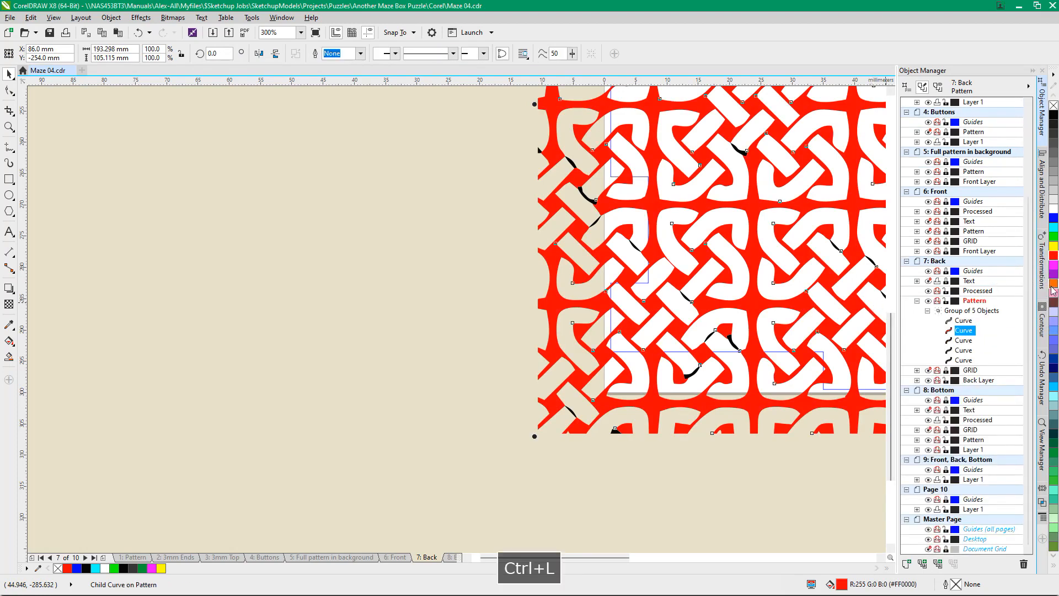
left_click(1055, 115)
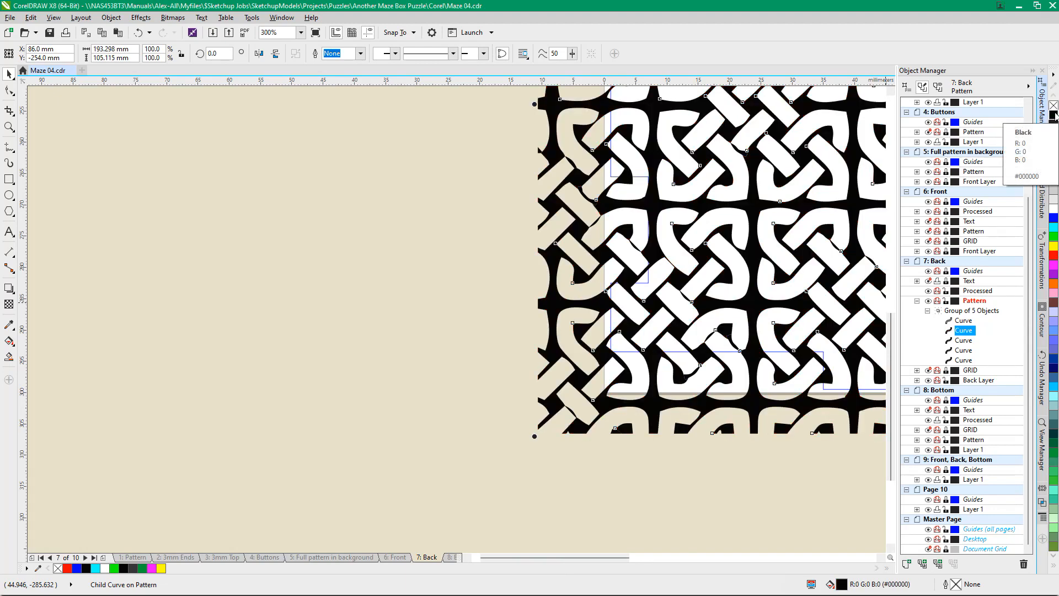
Ungroup the remaining group of 5 objects and combine its curves into a single pattern curve
left_click(967, 311)
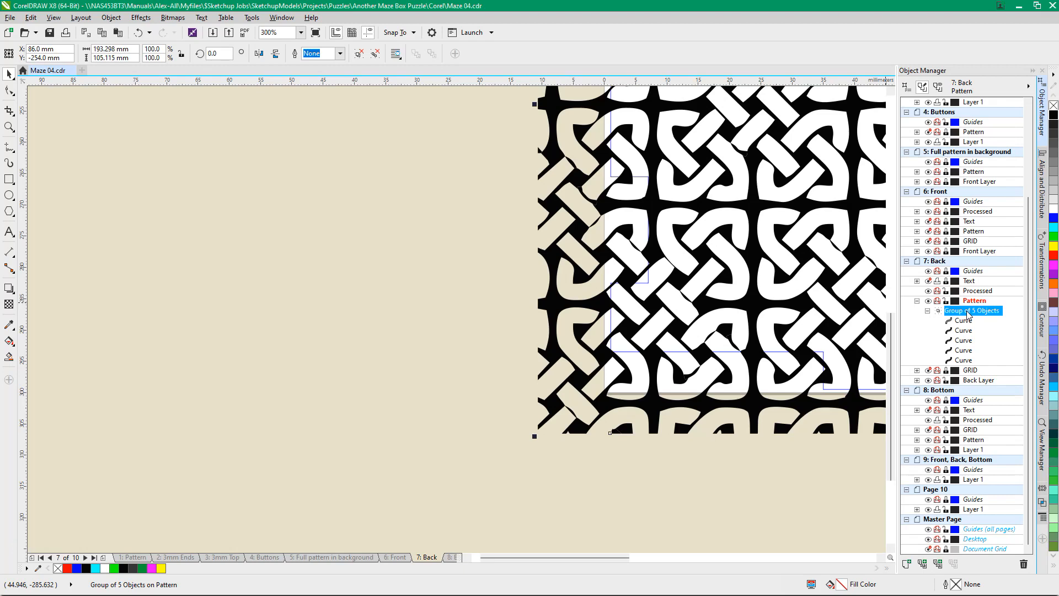
key("ctrl+u")
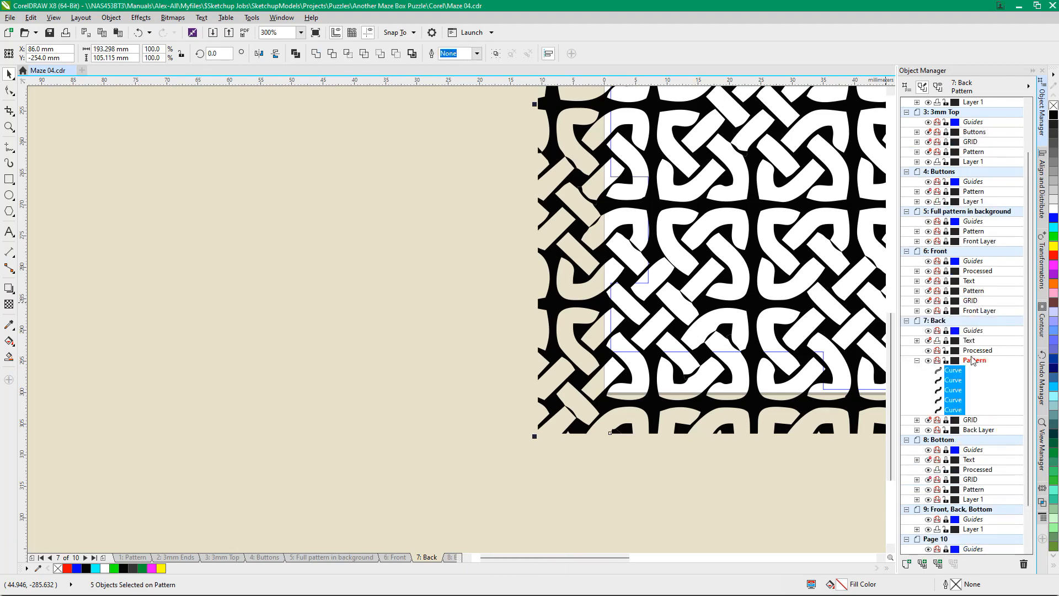
key("ctrl+l")
scroll(436, 331, "down", 5)
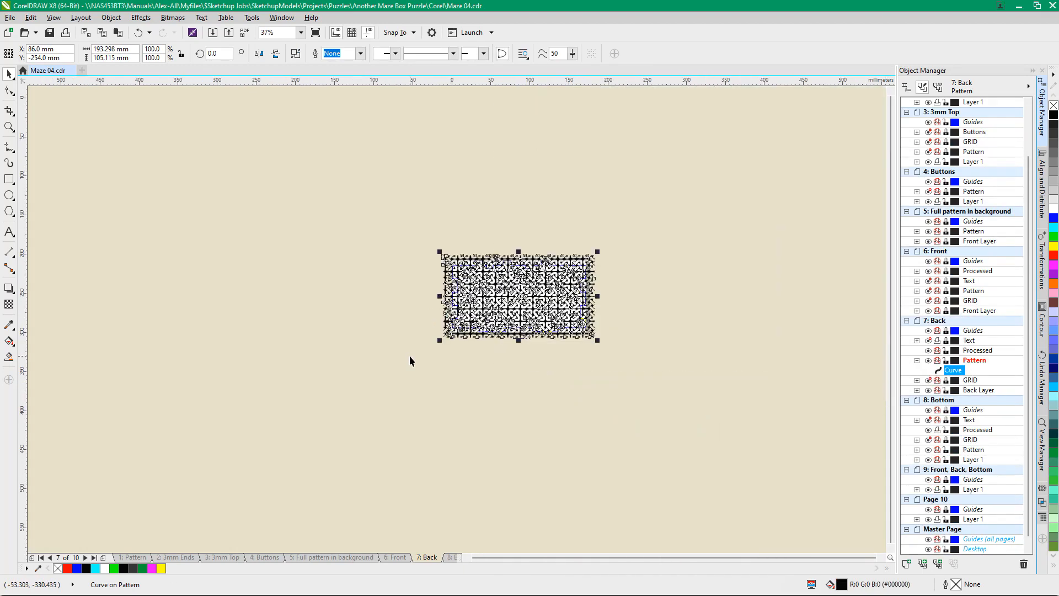
scroll(477, 294, "up", 2)
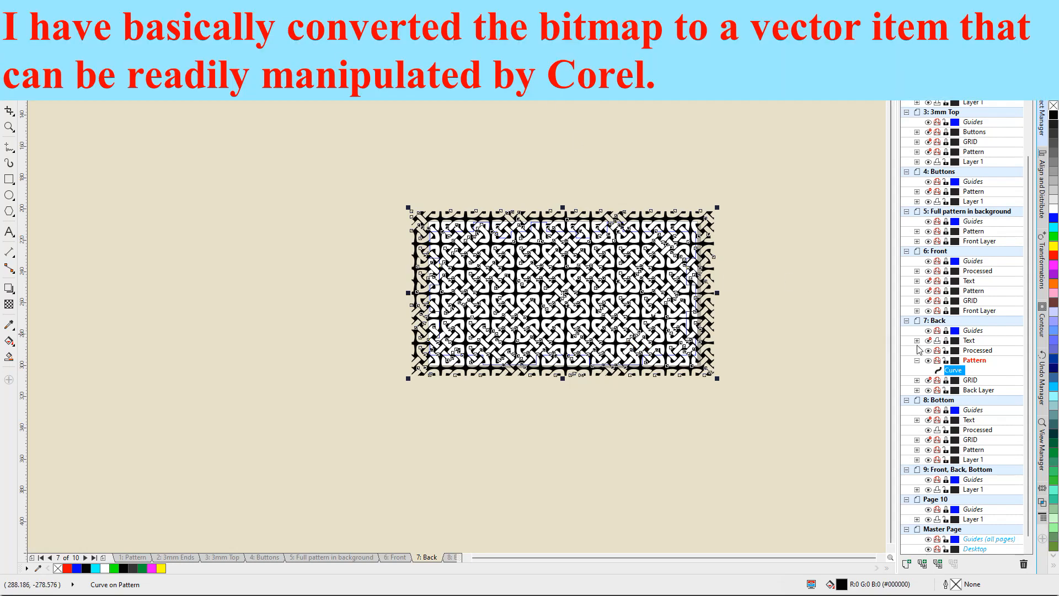
Lock and hide the Back page's Pattern layer, and make Back Layer the active layer
left_click(945, 361)
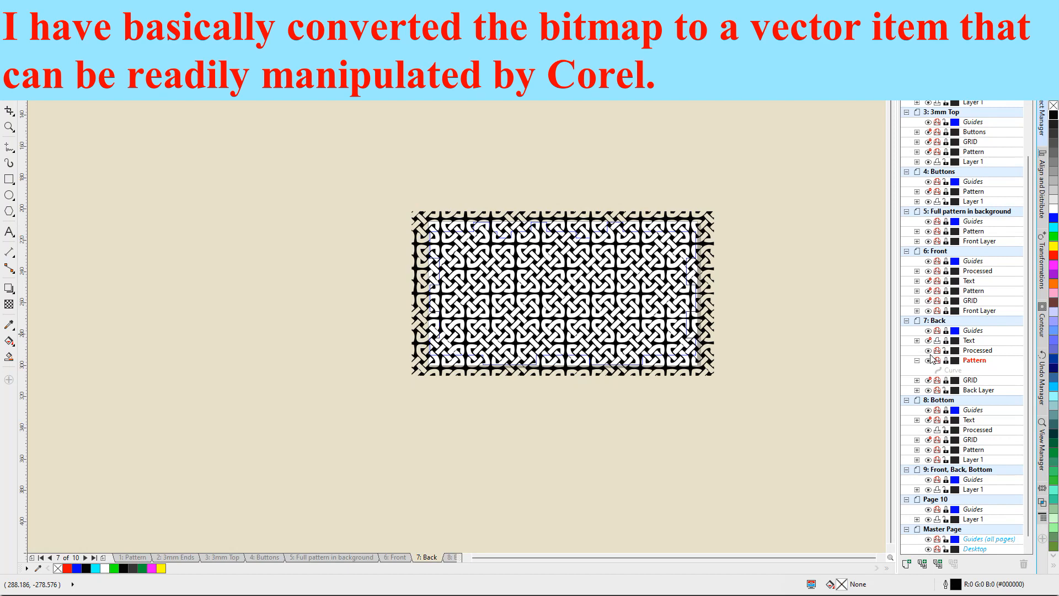
left_click(929, 360)
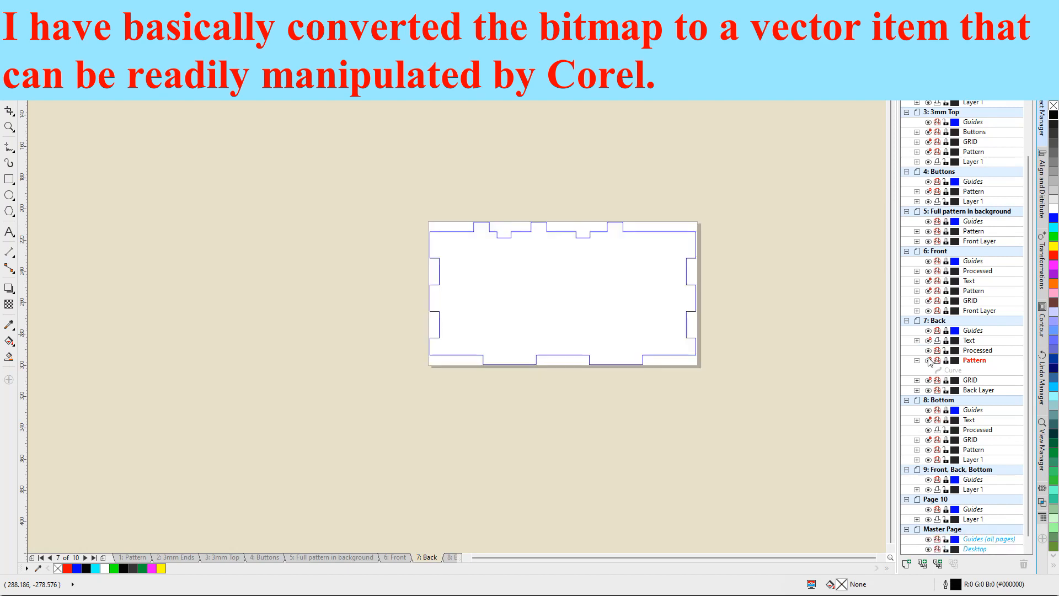
double_click(971, 390)
scroll(626, 287, "up", 2)
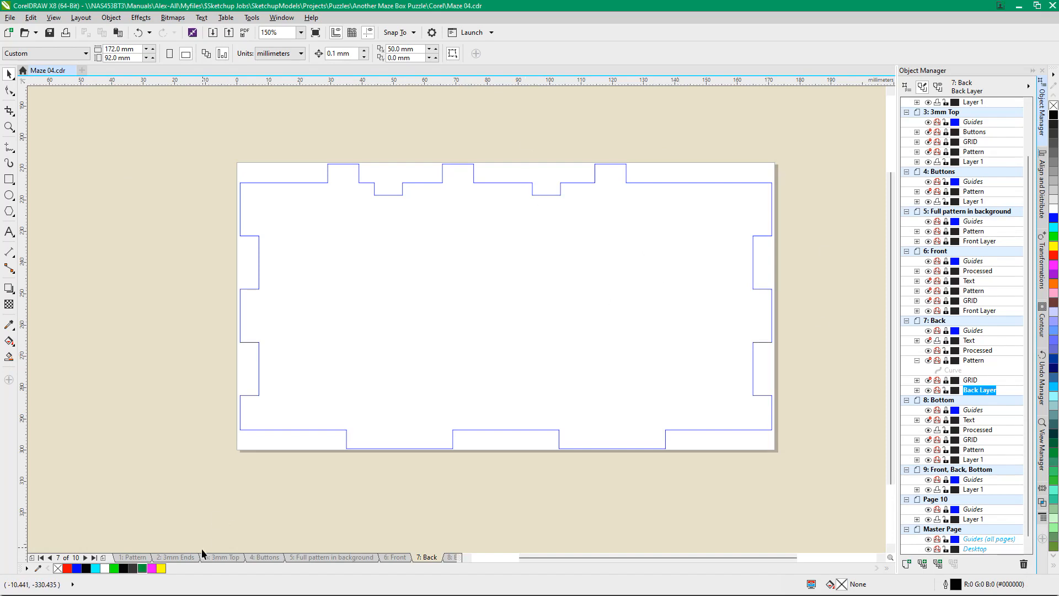
Examine the finished pattern and its border on the Front page, and return to the Back page
left_click(393, 558)
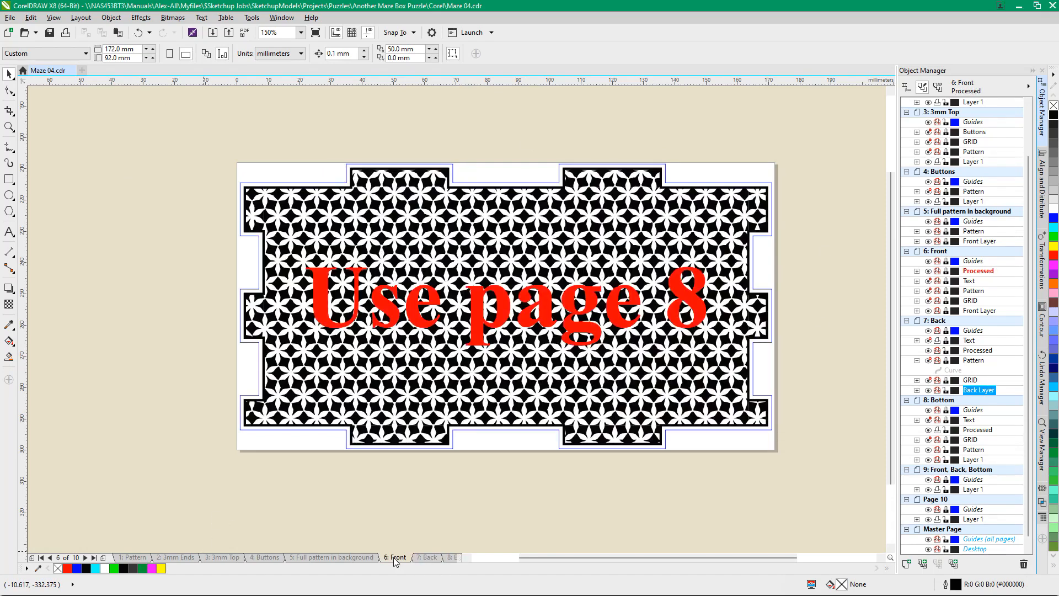
scroll(451, 150, "up", 2)
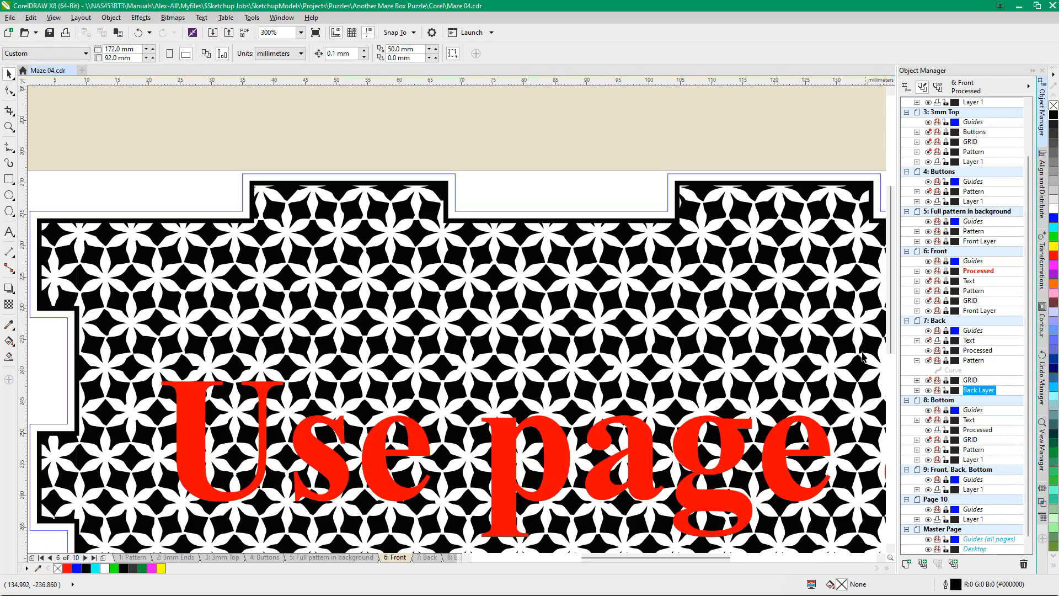
left_click(427, 558)
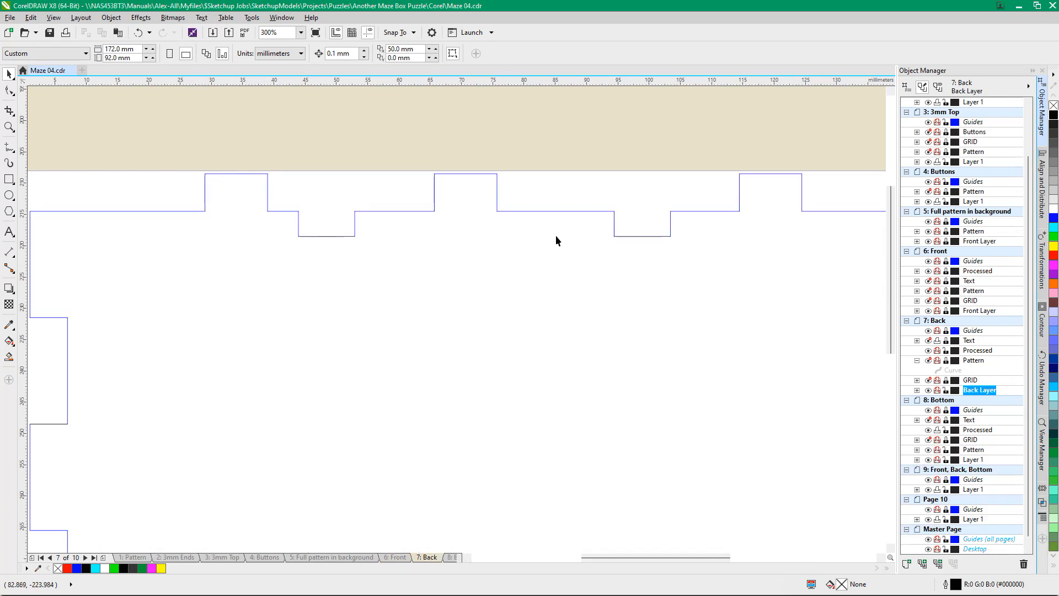
Try a one-step 1.0 mm inside contour on the Back panel's perimeter, and undo it
scroll(555, 235, "down", 1)
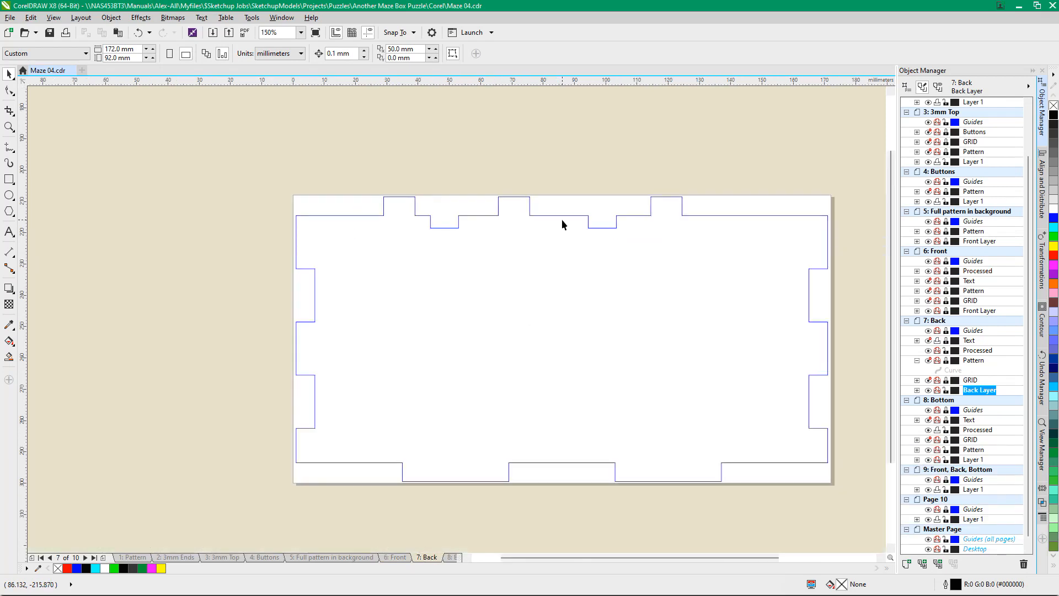
left_click(810, 299)
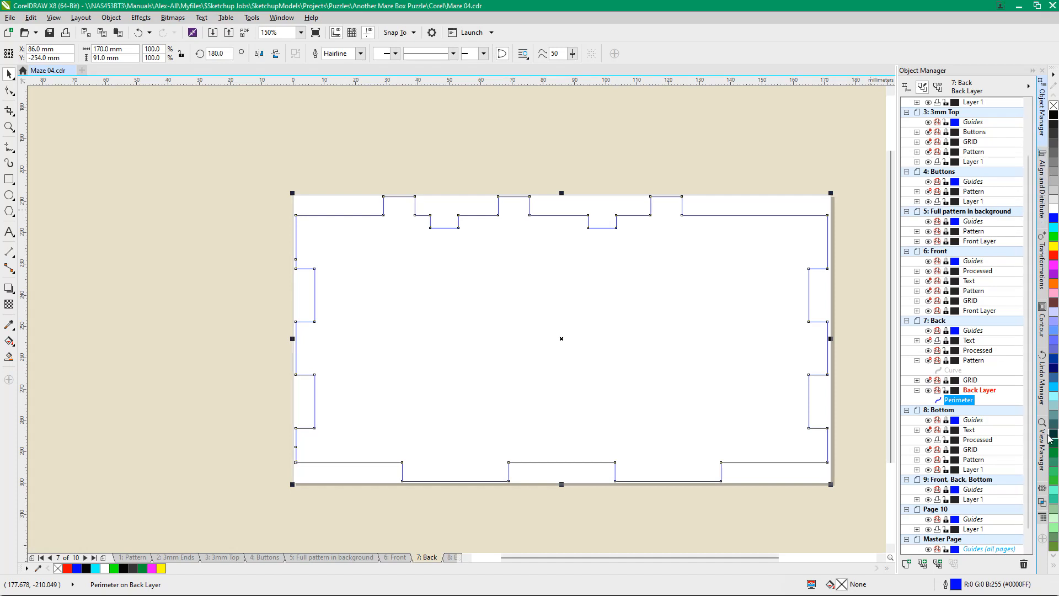
left_click(1043, 328)
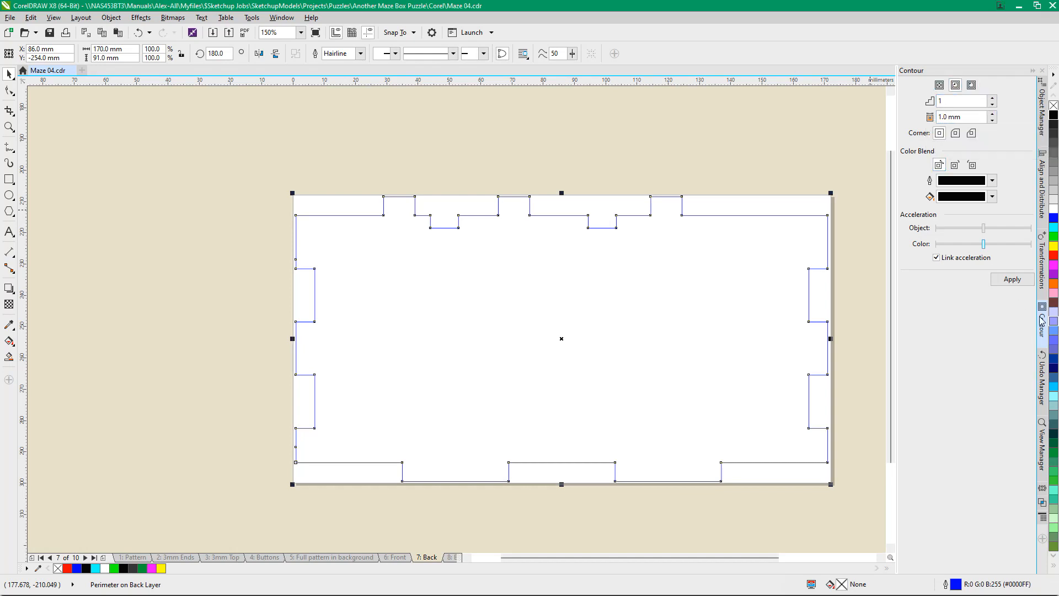
left_click(1012, 279)
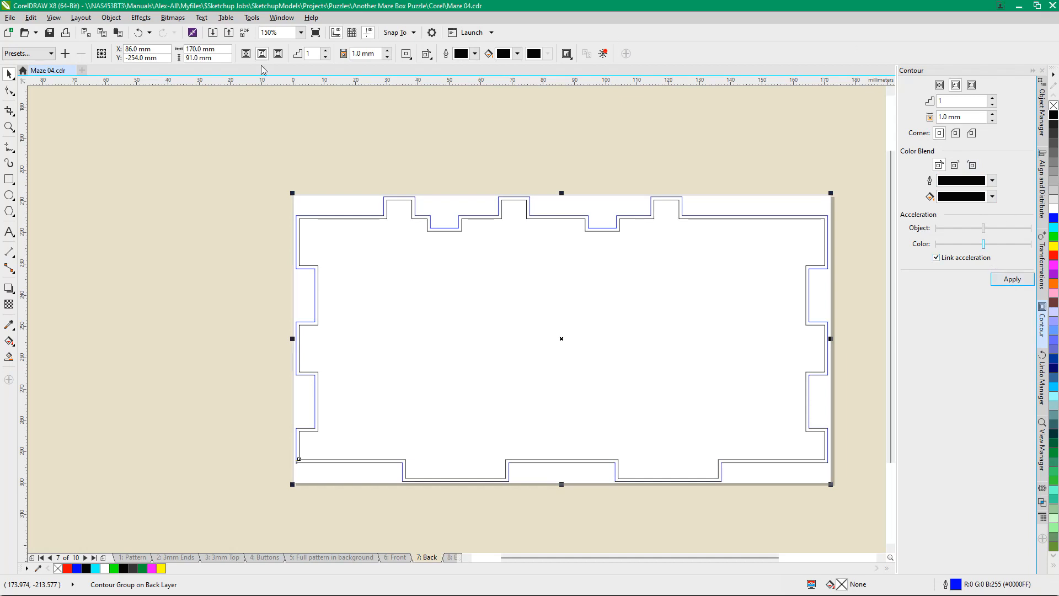
left_click(139, 33)
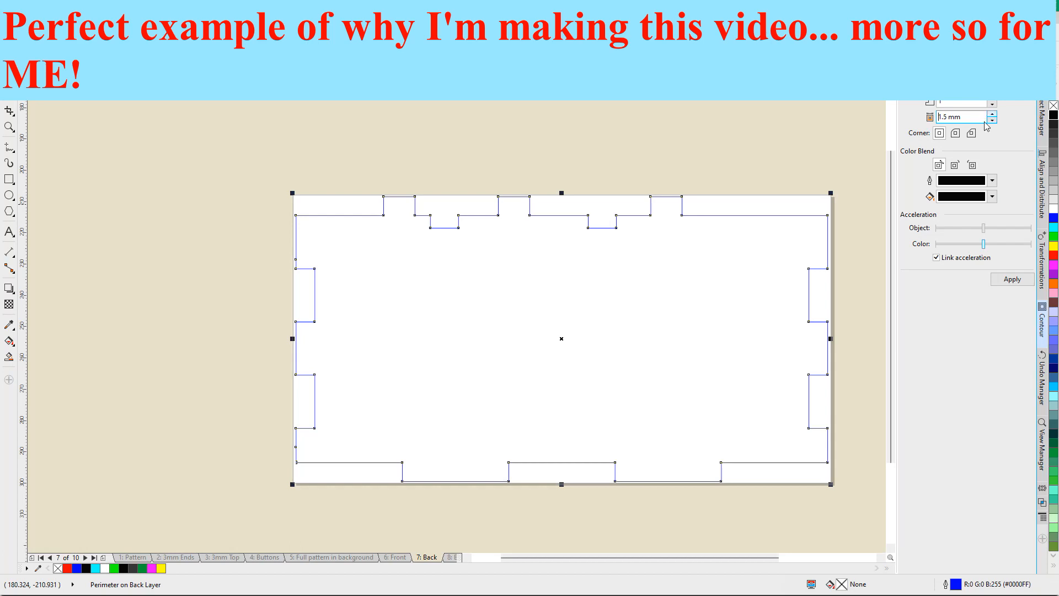
Apply a one-step 1.5 mm inside contour to the Back panel's perimeter and break the contour group apart
left_click(1011, 279)
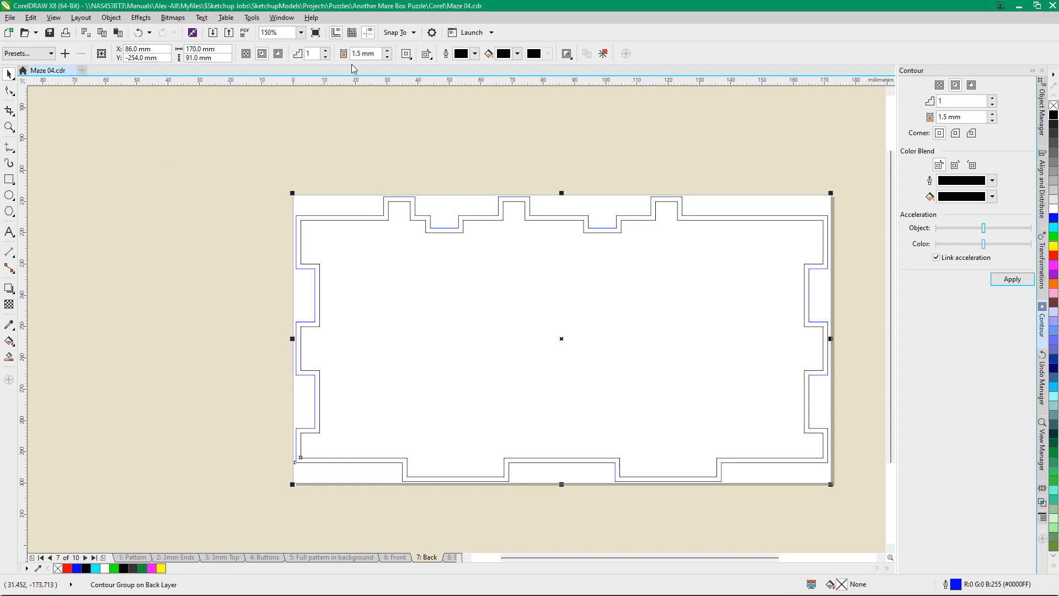
left_click(1045, 124)
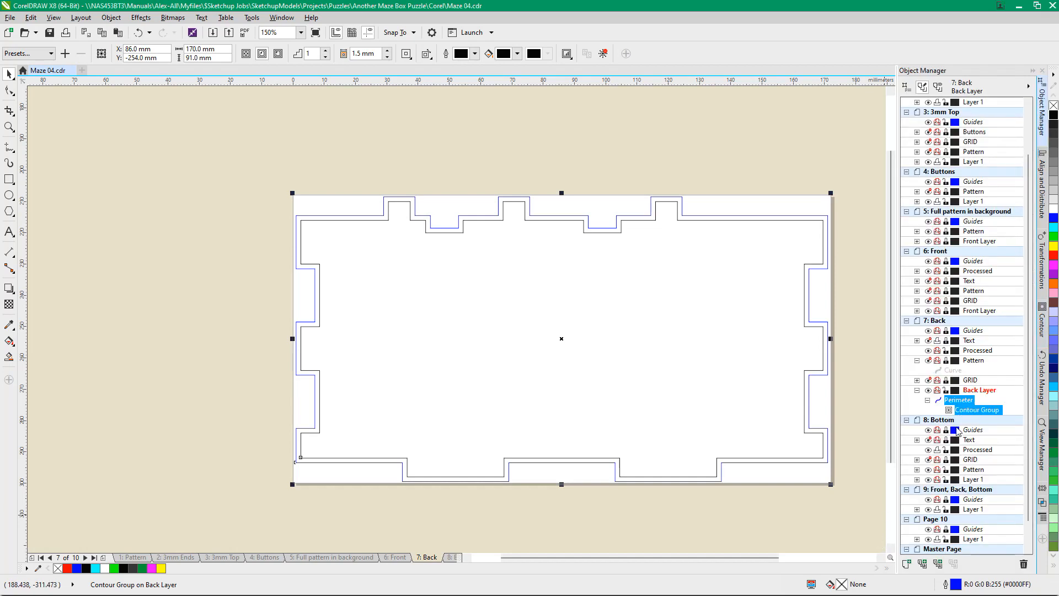
right_click(970, 413)
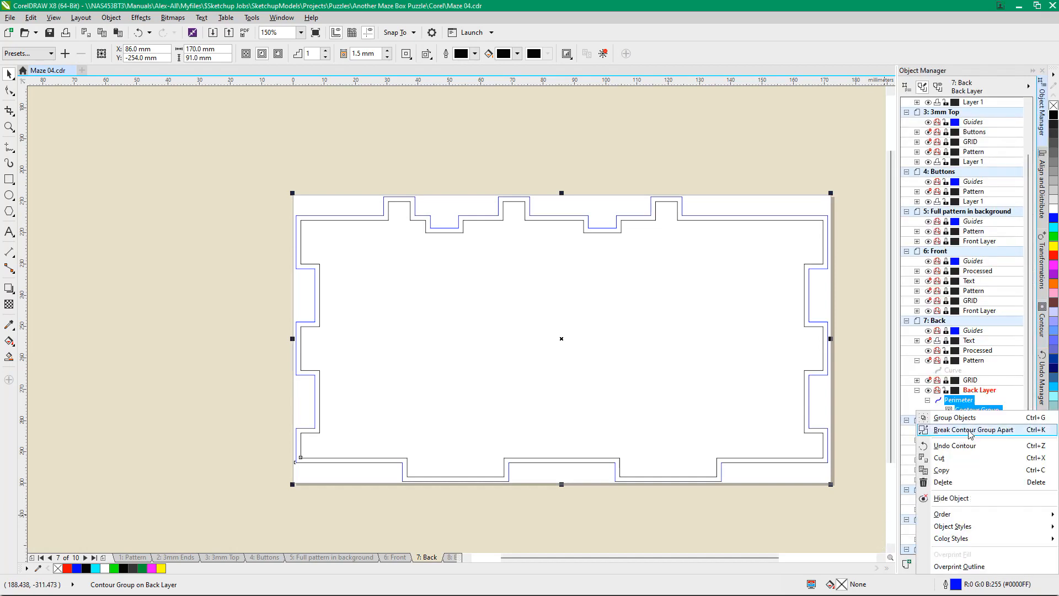
left_click(971, 433)
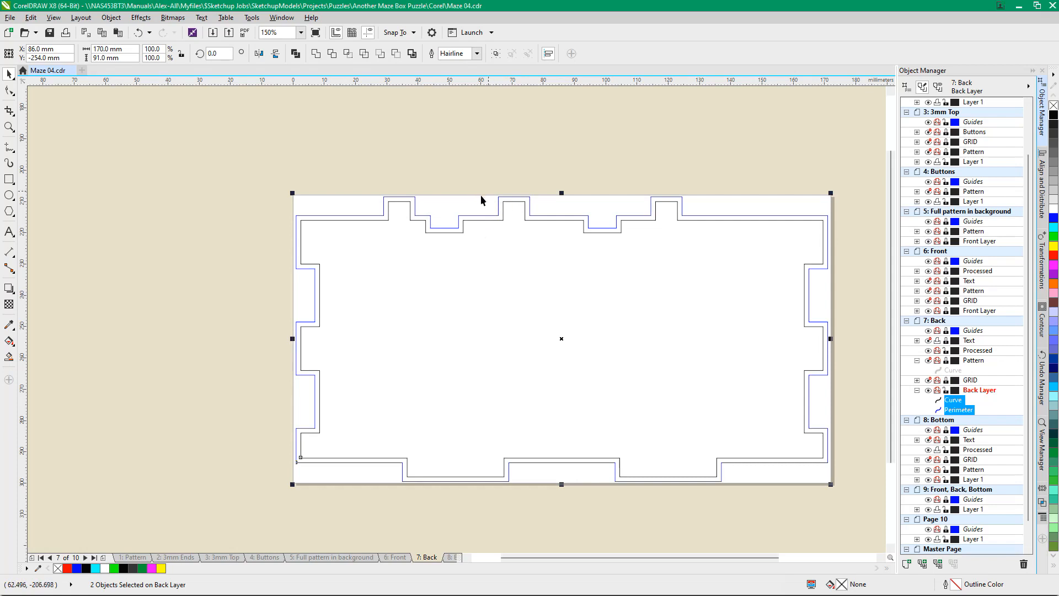
Lock the perimeter and the inner contour curve on Back Layer, and unlock only the inner contour curve
right_click(956, 414)
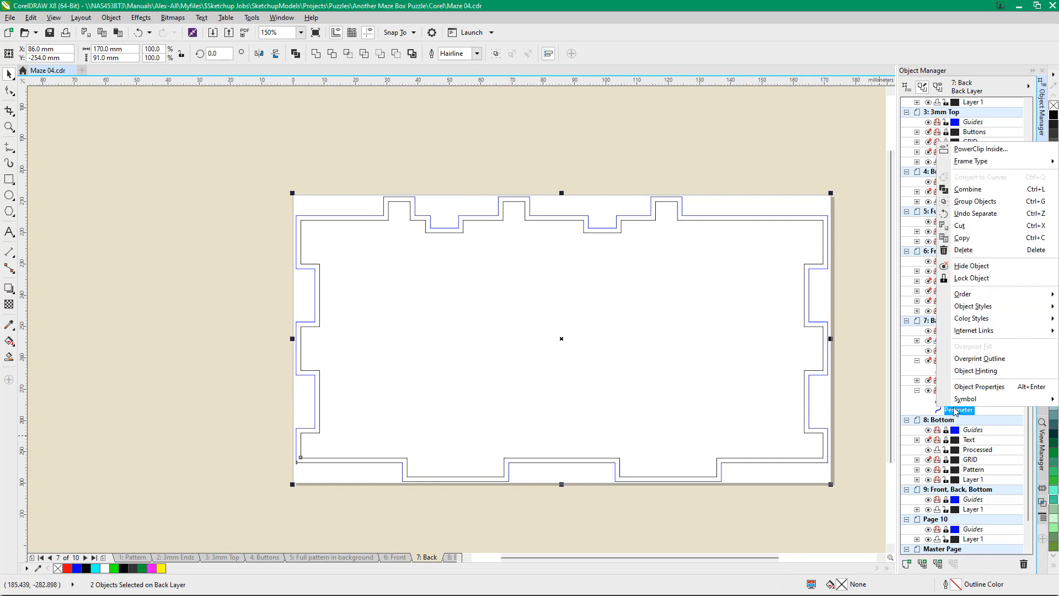
left_click(966, 279)
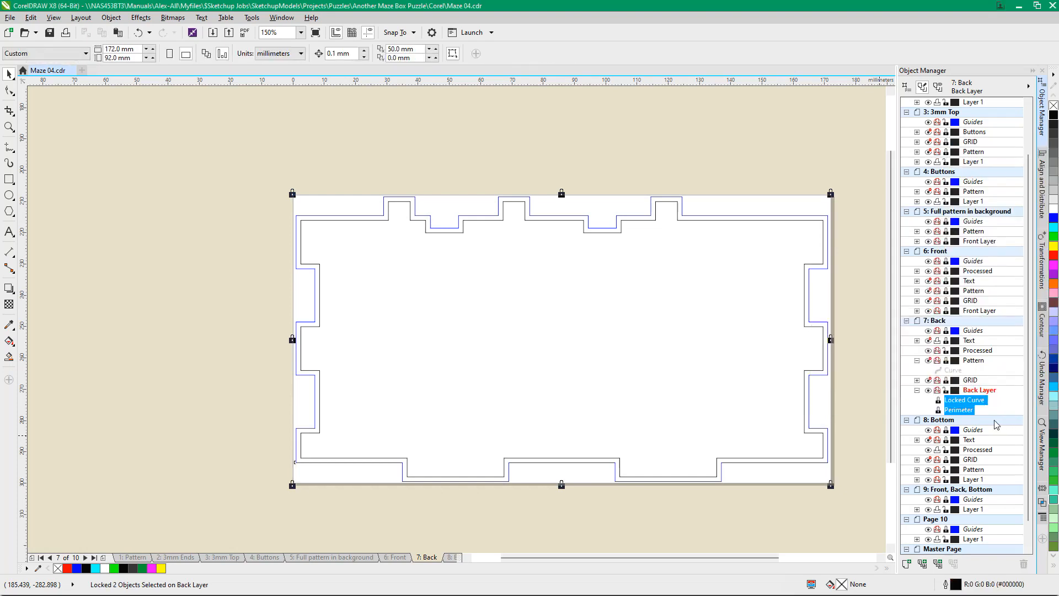
left_click(974, 403)
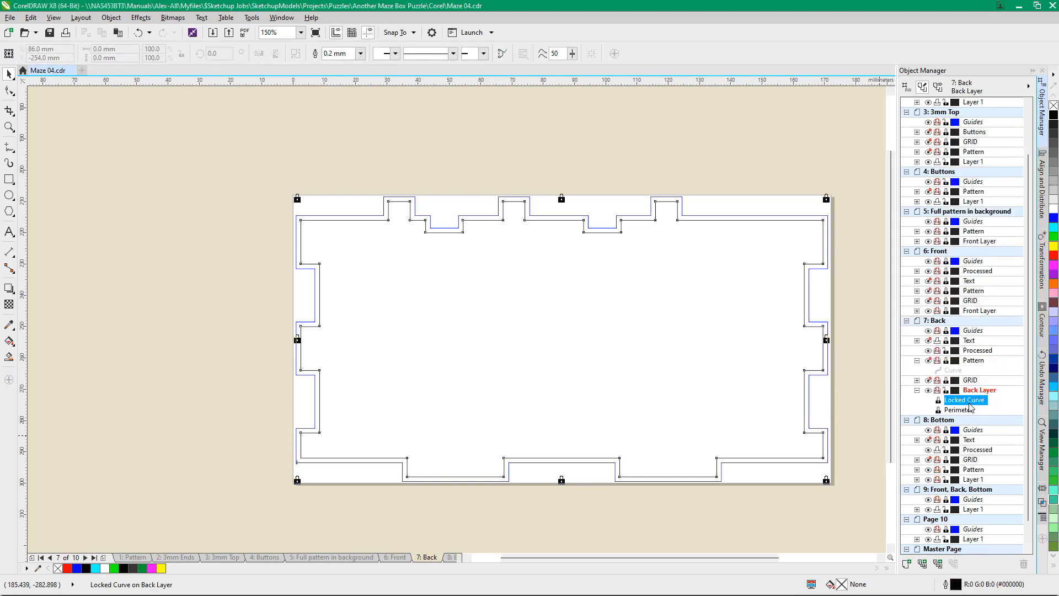
right_click(963, 401)
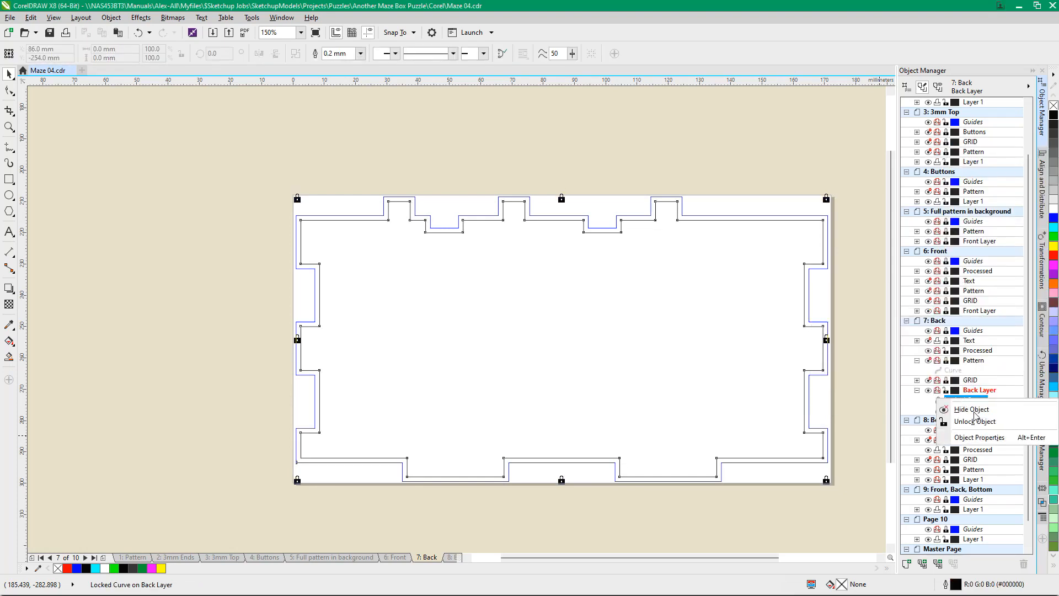
left_click(975, 420)
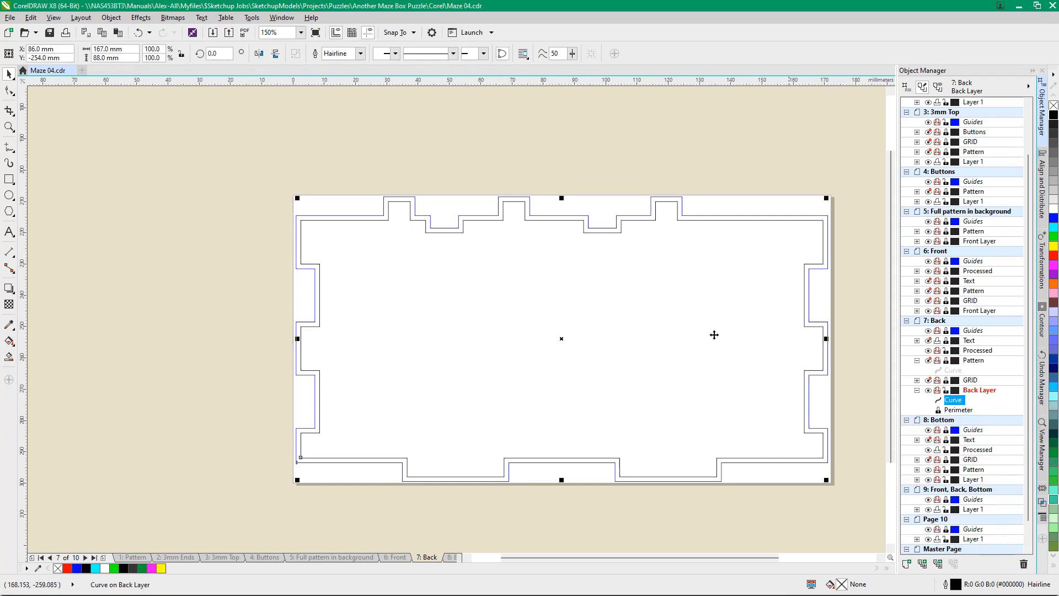
Set the inner contour curve's outline width to 0.75 mm and lock the curve
left_click(360, 55)
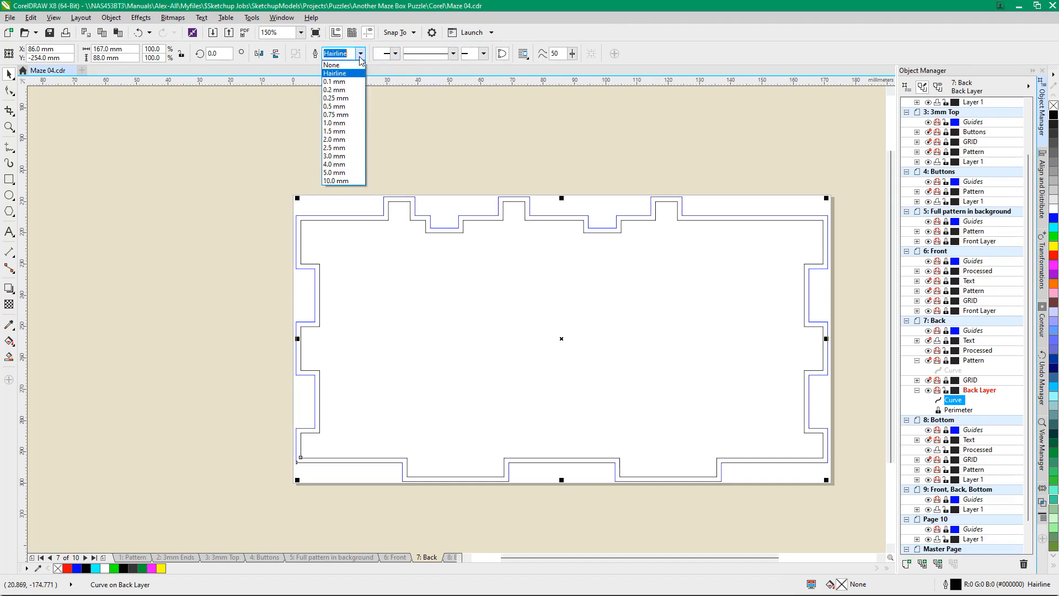
left_click(336, 114)
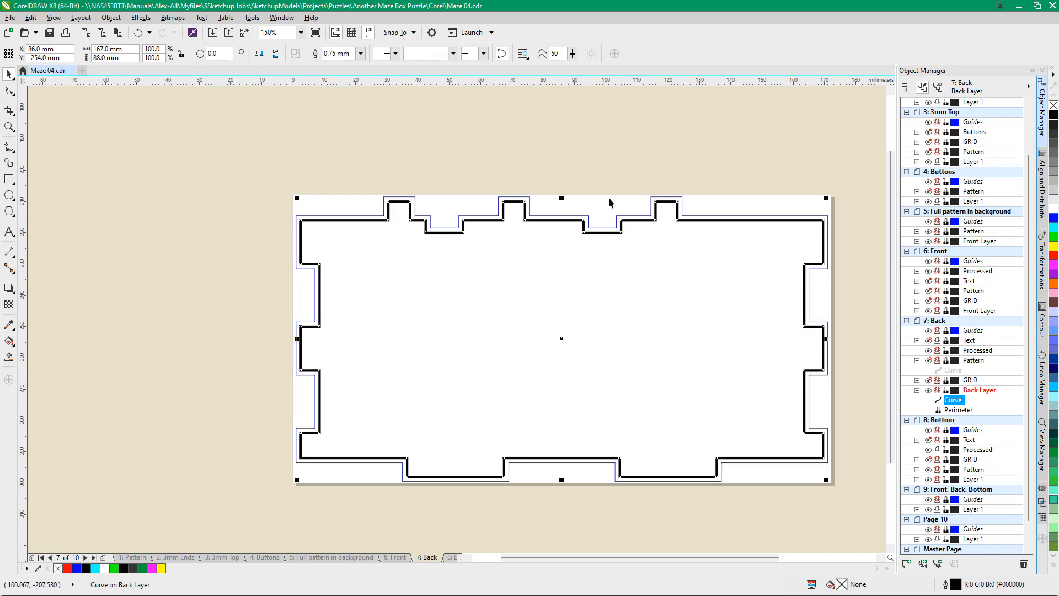
scroll(580, 209, "up", 2)
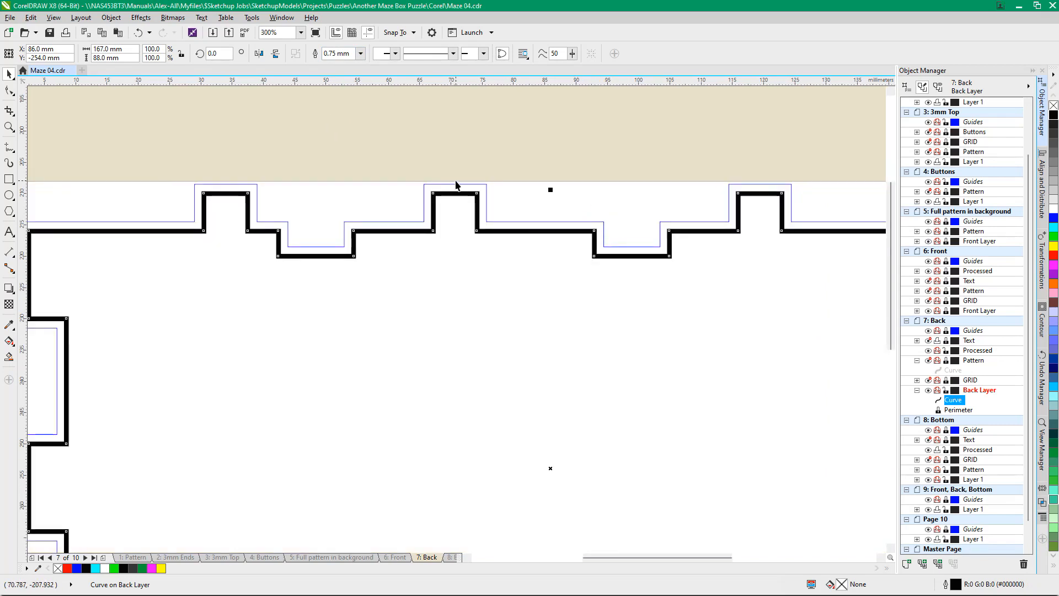
scroll(457, 182, "up", 4)
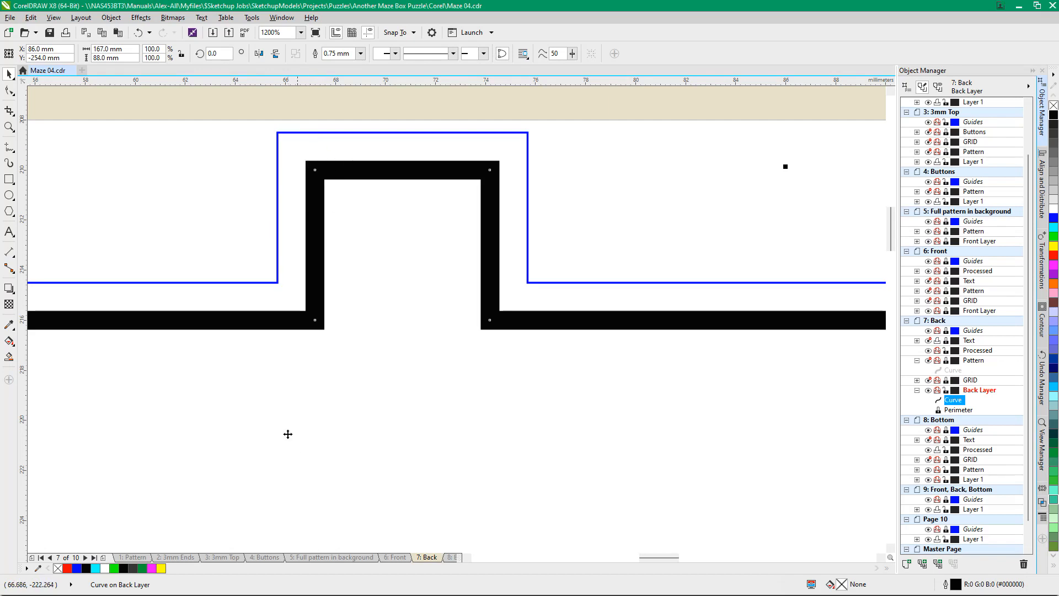
scroll(546, 233, "down", 4)
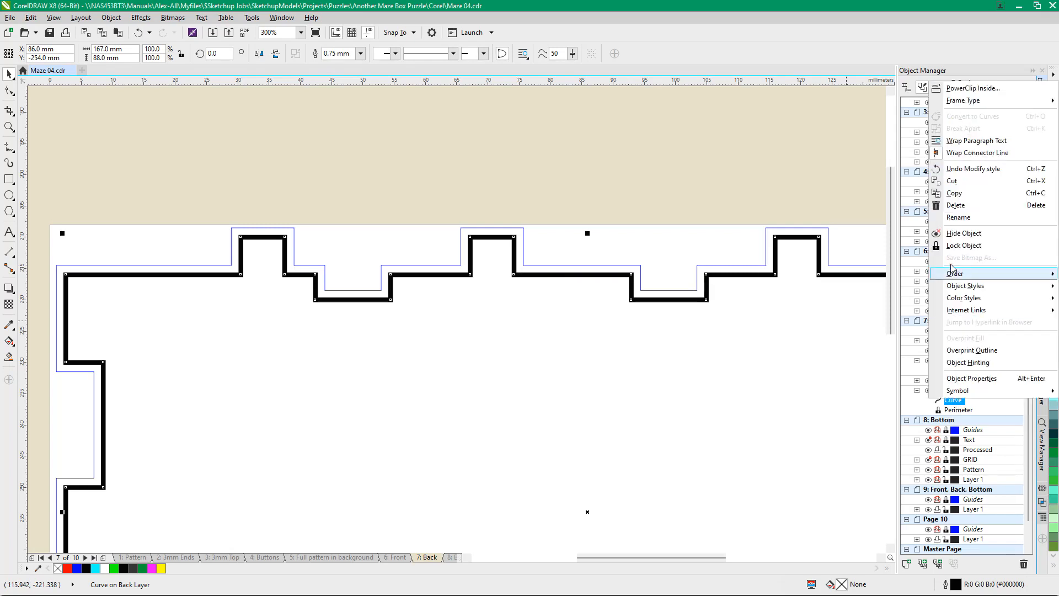
left_click(963, 246)
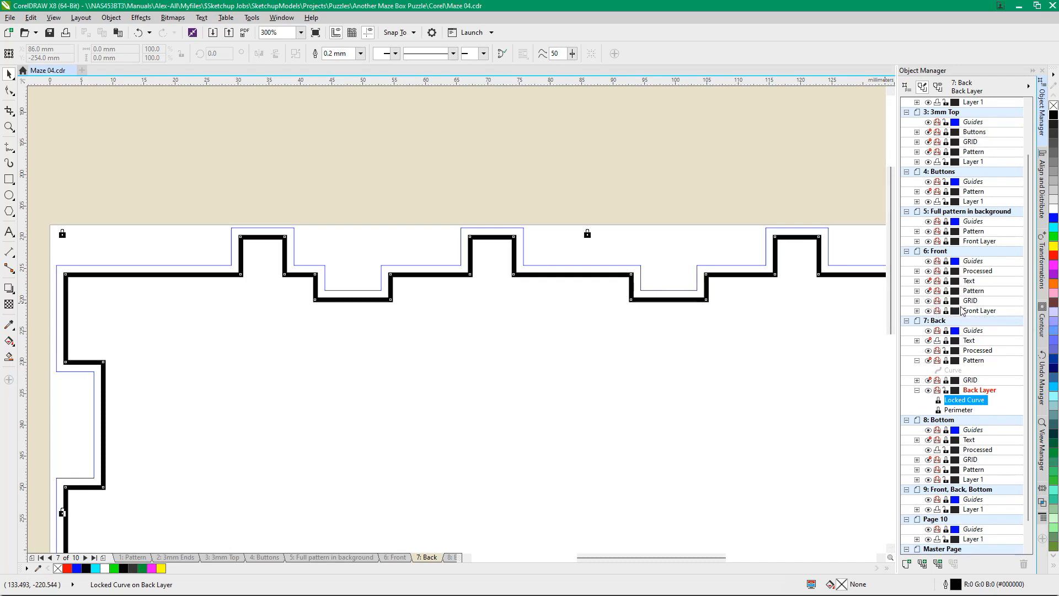
Show the Back page's GRID layer
left_click(928, 301)
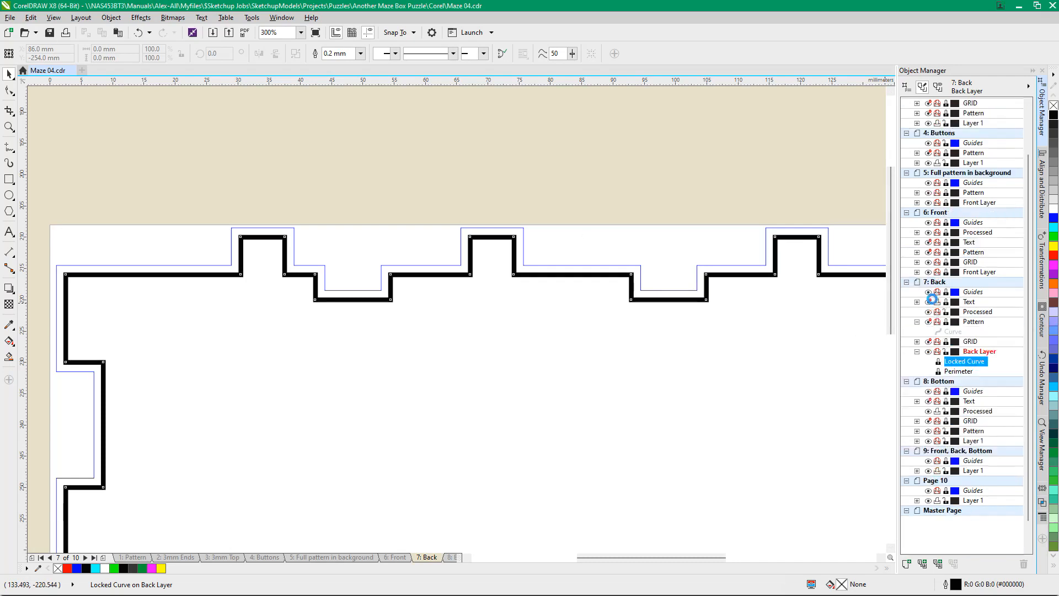
left_click(928, 381)
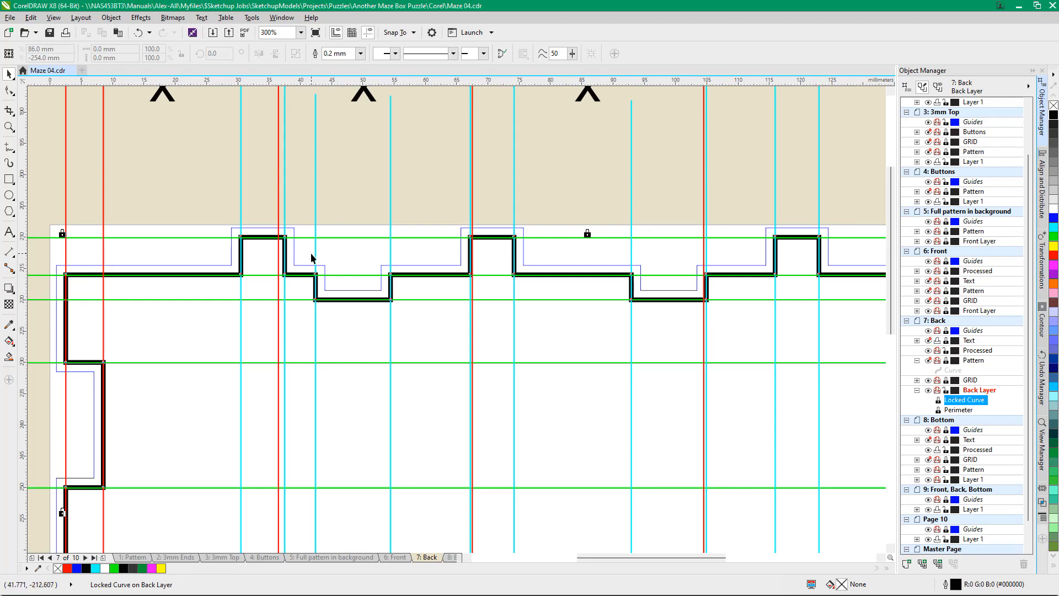
Examine how the coloured grid lines align with the tabs, notches and edges of the thick inner contour around the Back panel
scroll(310, 252, "down", 3)
scroll(309, 393, "up", 3)
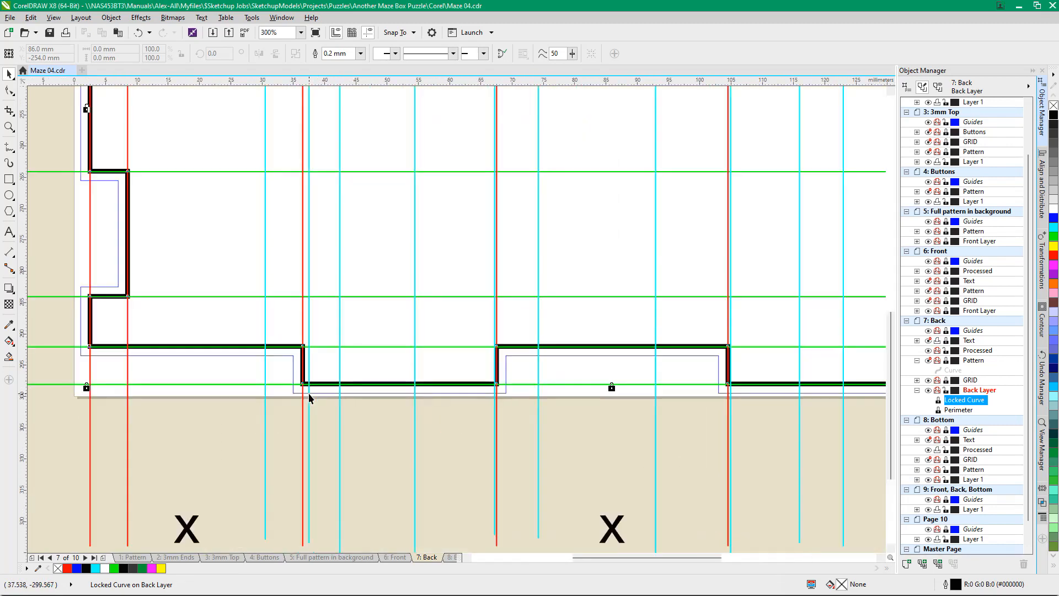
scroll(309, 392, "down", 3)
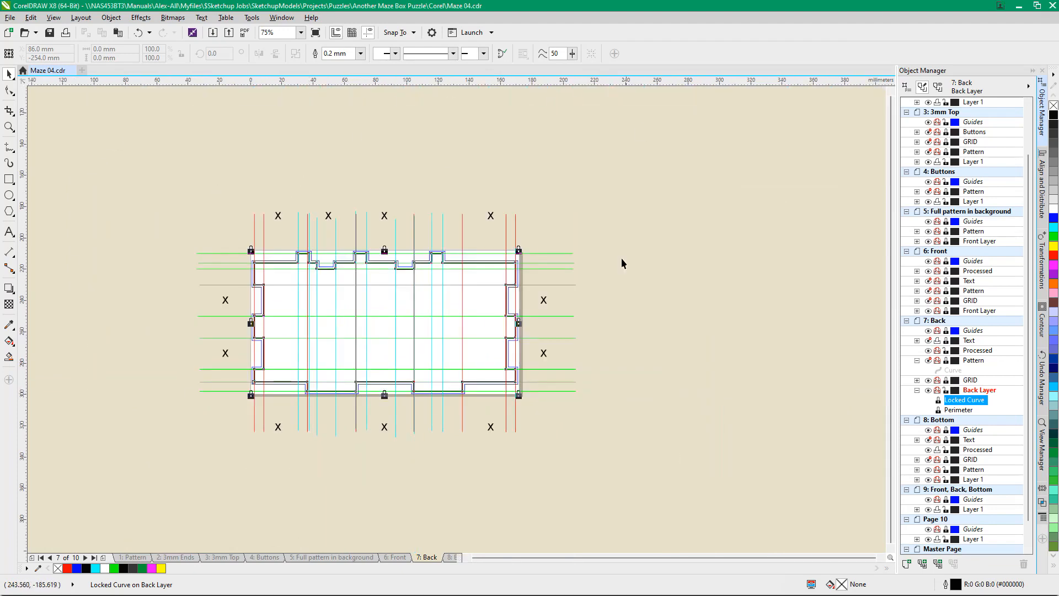
scroll(332, 395, "up", 3)
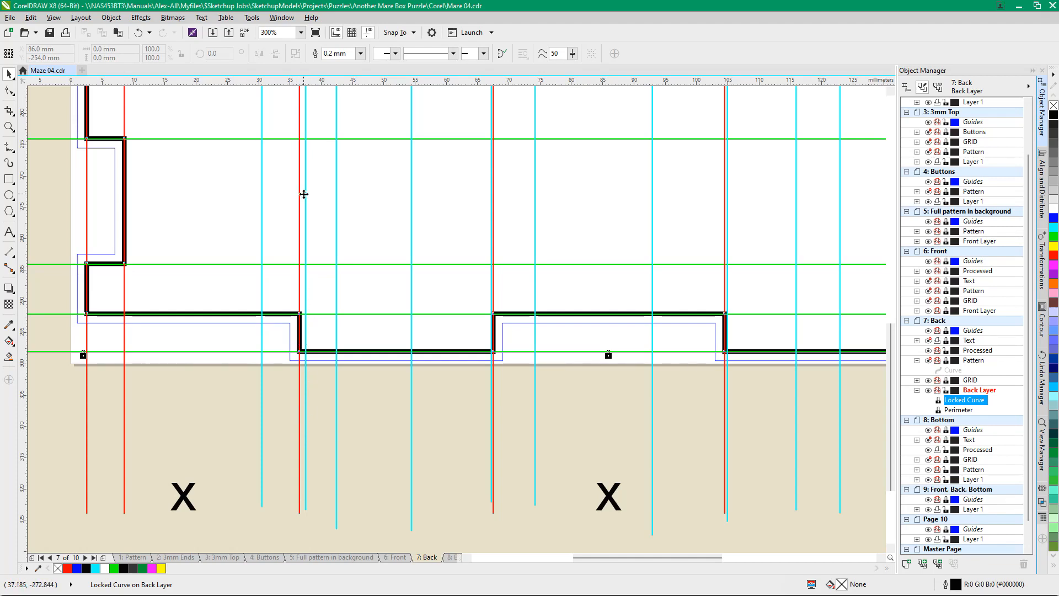
scroll(440, 435, "down", 4)
scroll(309, 331, "up", 3)
scroll(323, 331, "up", 1)
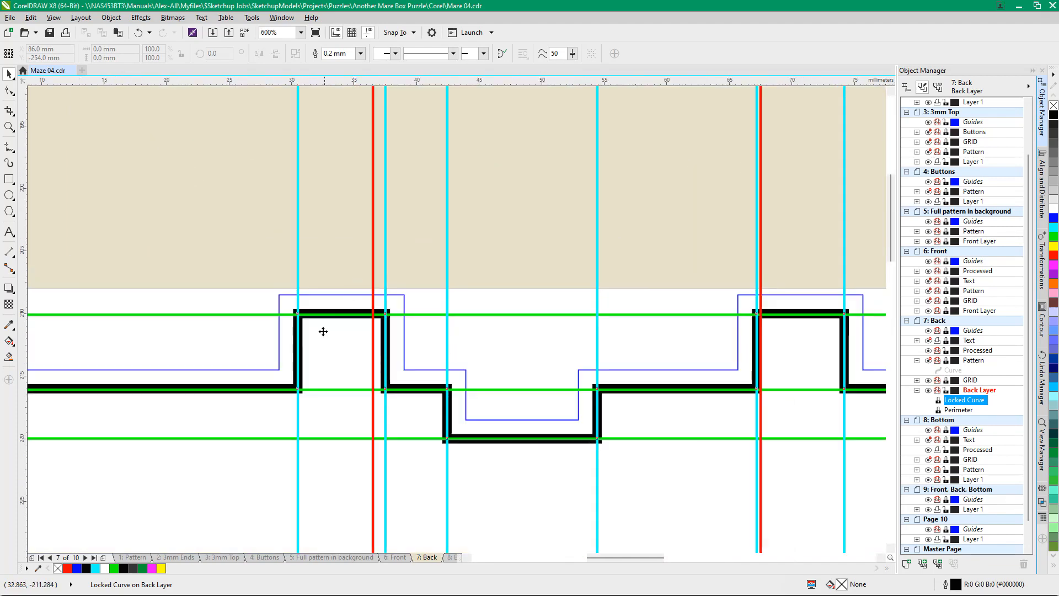
scroll(323, 331, "up", 2)
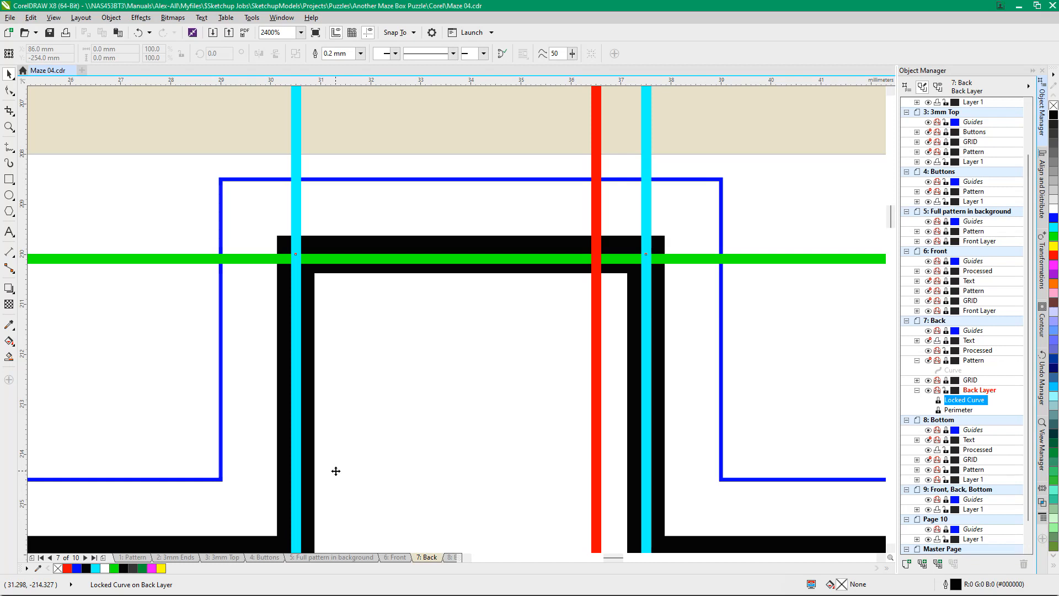
scroll(291, 439, "down", 7)
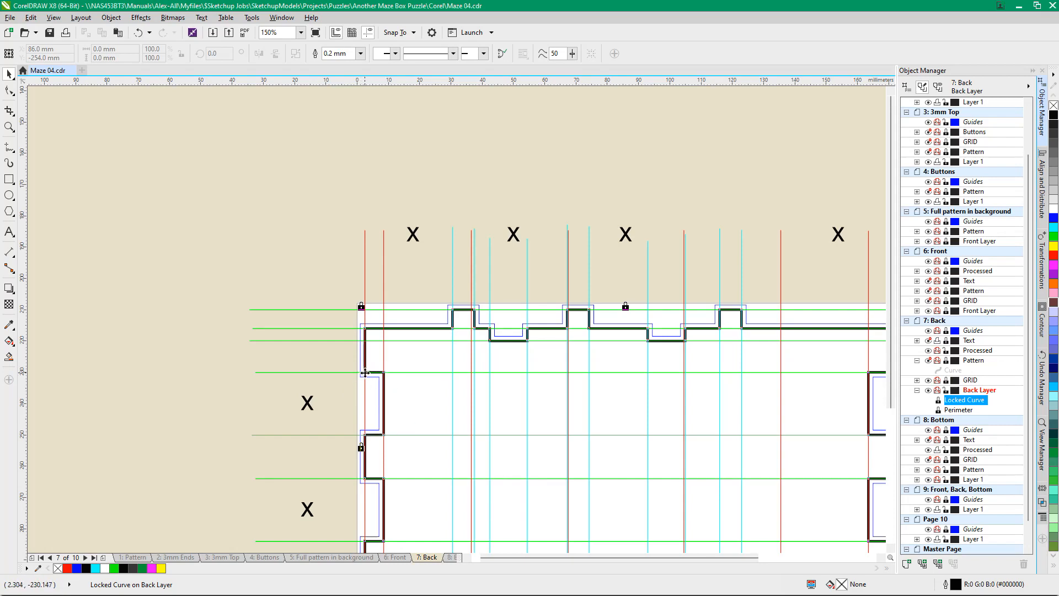
left_click_drag(325, 356, 405, 472)
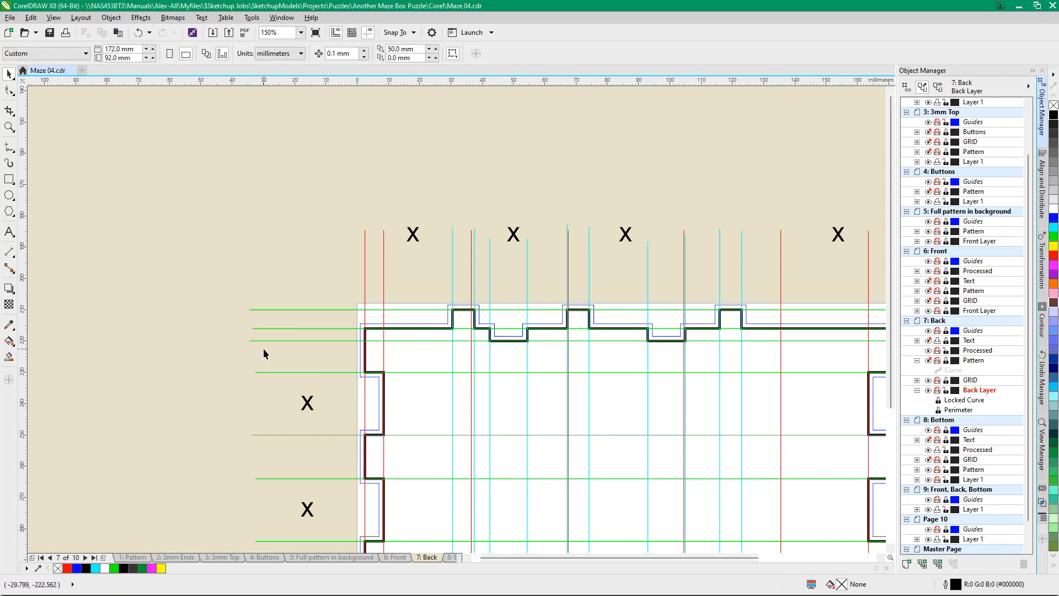
scroll(264, 348, "down", 3)
scroll(309, 397, "up", 1)
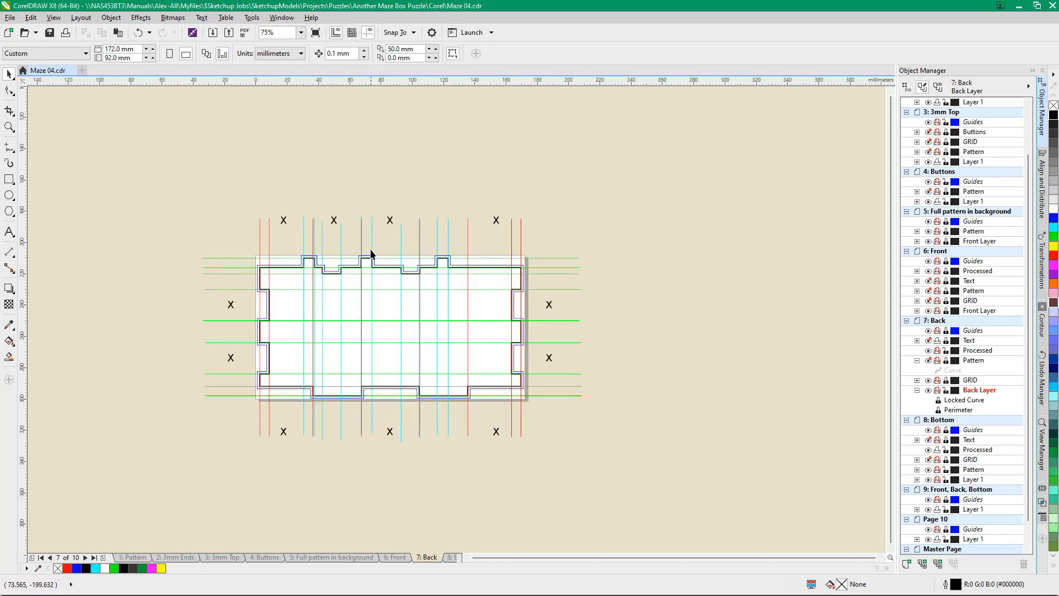
scroll(370, 251, "up", 2)
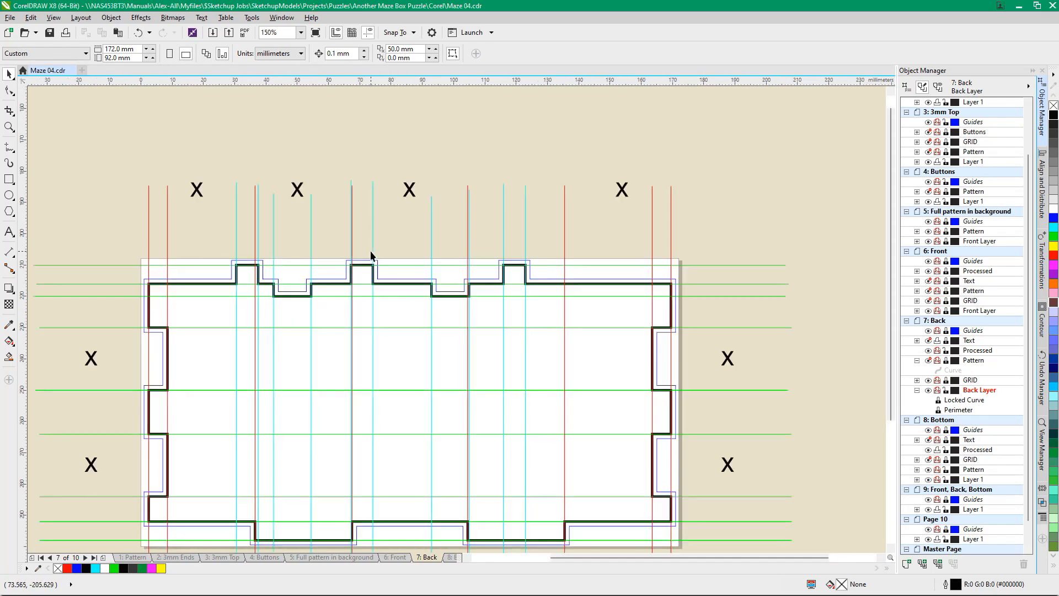
Show the Back page's Pattern layer, copy its curve onto Back Layer, and hide the Pattern layer again
left_click(929, 360)
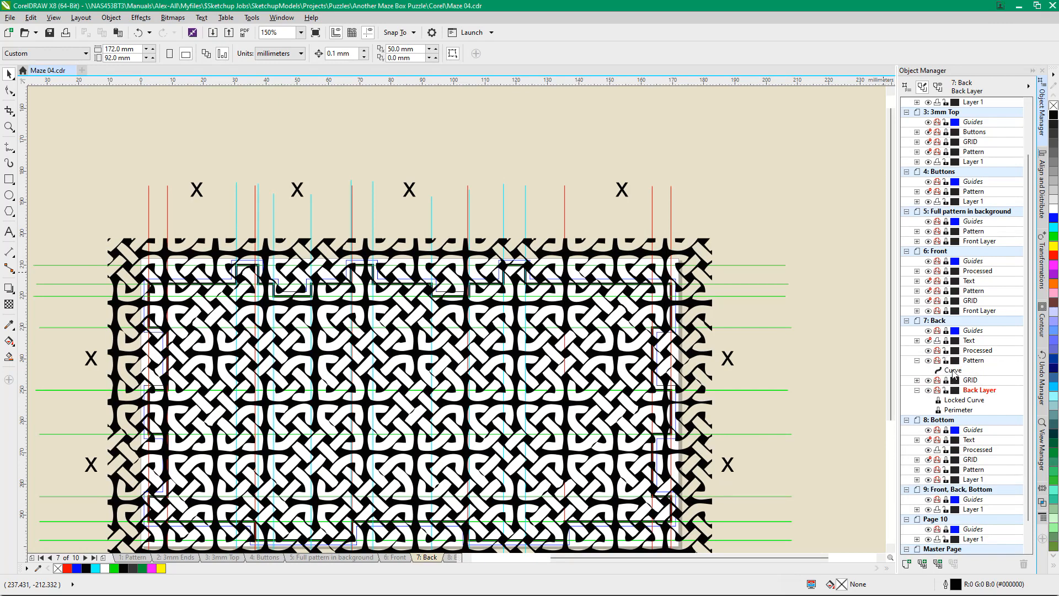
left_click(953, 370)
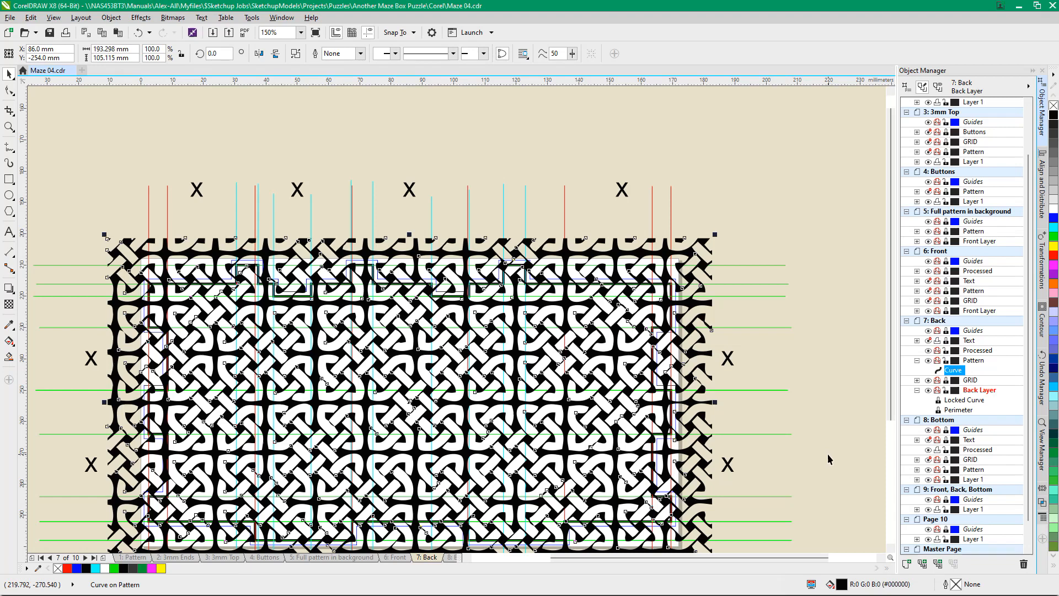
key("ctrl+c")
key("ctrl+v")
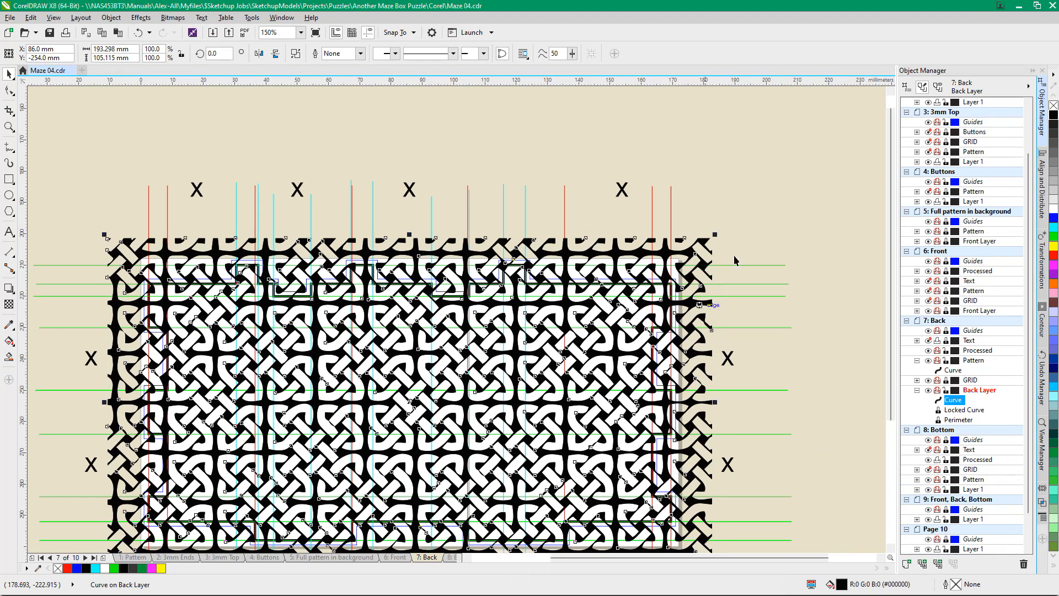
left_click(946, 361)
left_click(929, 361)
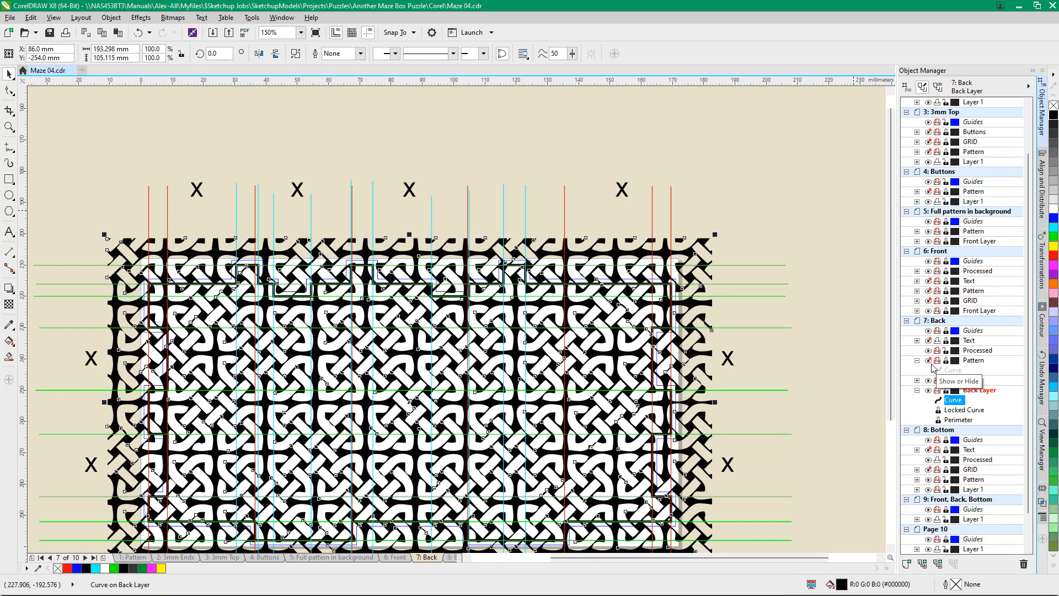
Try to crop the copied pattern curve to 167 x 82 mm, ending at the second-lowest green grid line, and undo the crop
key("F3")
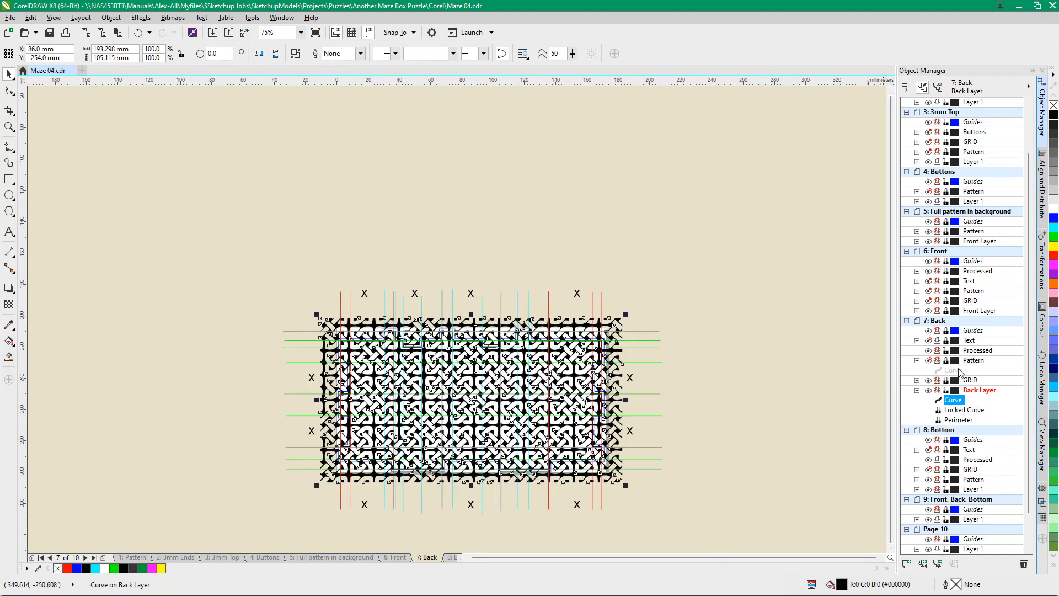
scroll(419, 329, "up", 2)
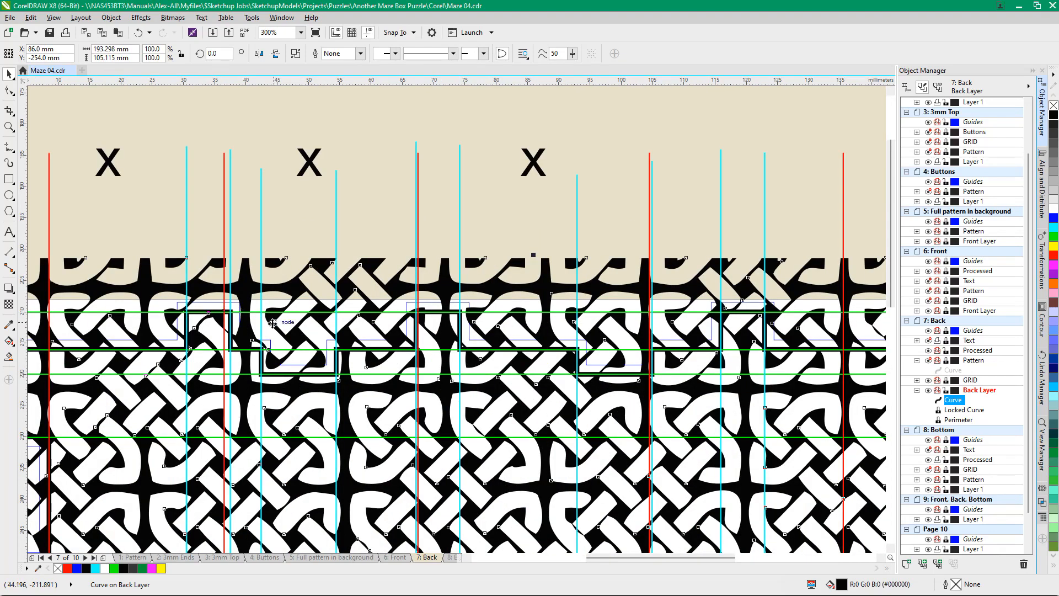
scroll(272, 323, "down", 1)
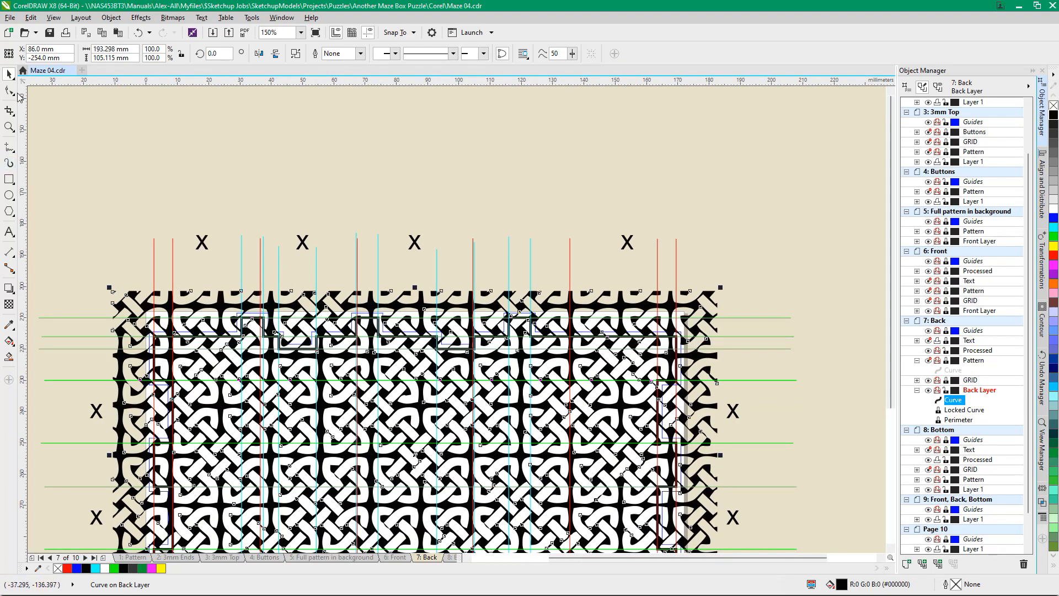
left_click(9, 111)
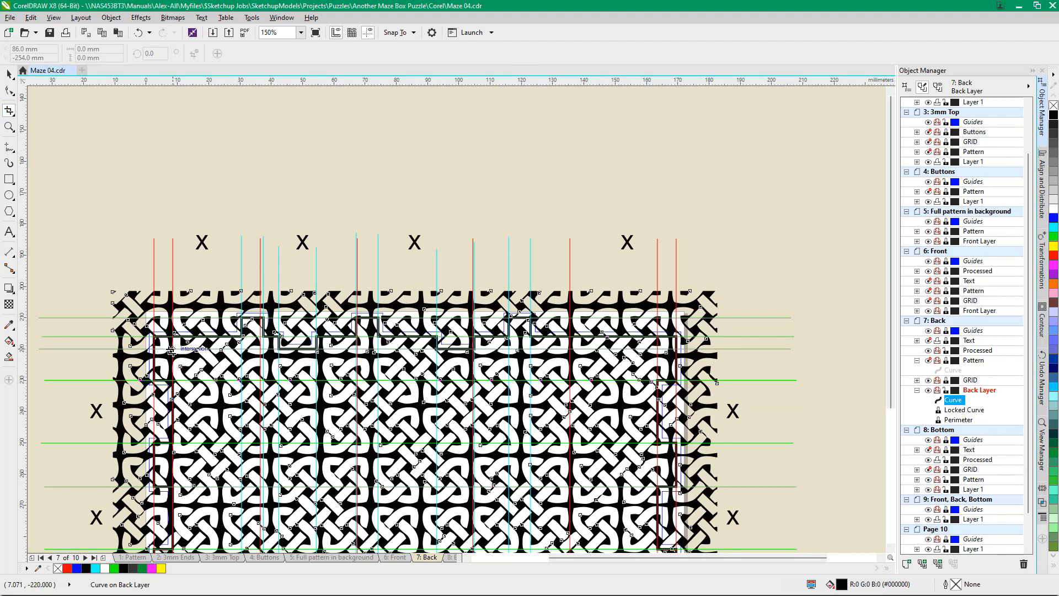
scroll(171, 351, "up", 2)
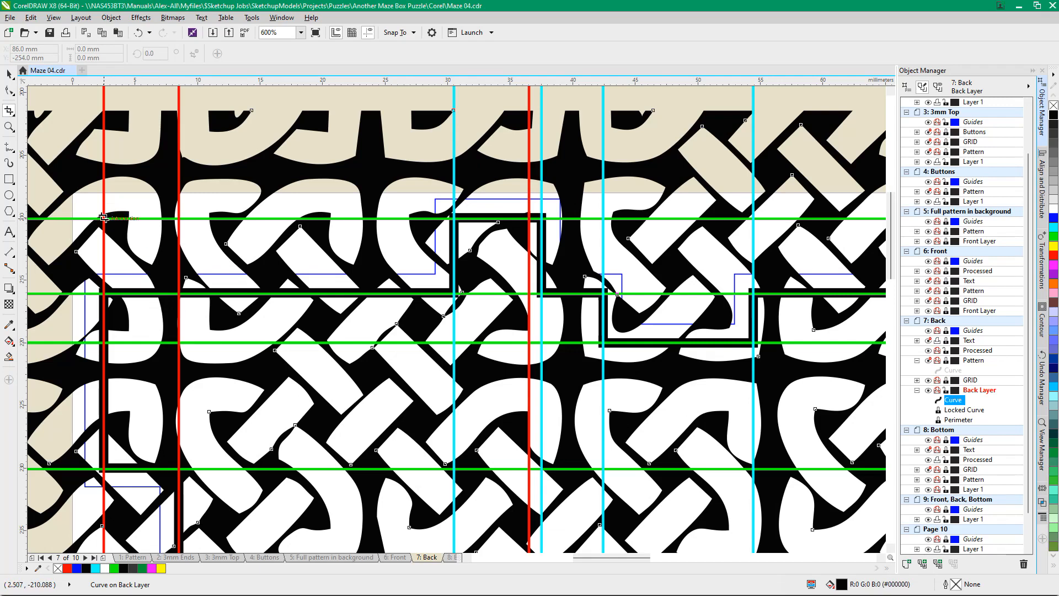
mouse_move(104, 220)
left_mouse_down()
mouse_move(653, 528)
mouse_move(838, 353)
mouse_move(768, 440)
mouse_move(785, 475)
mouse_move(586, 384)
left_mouse_up()
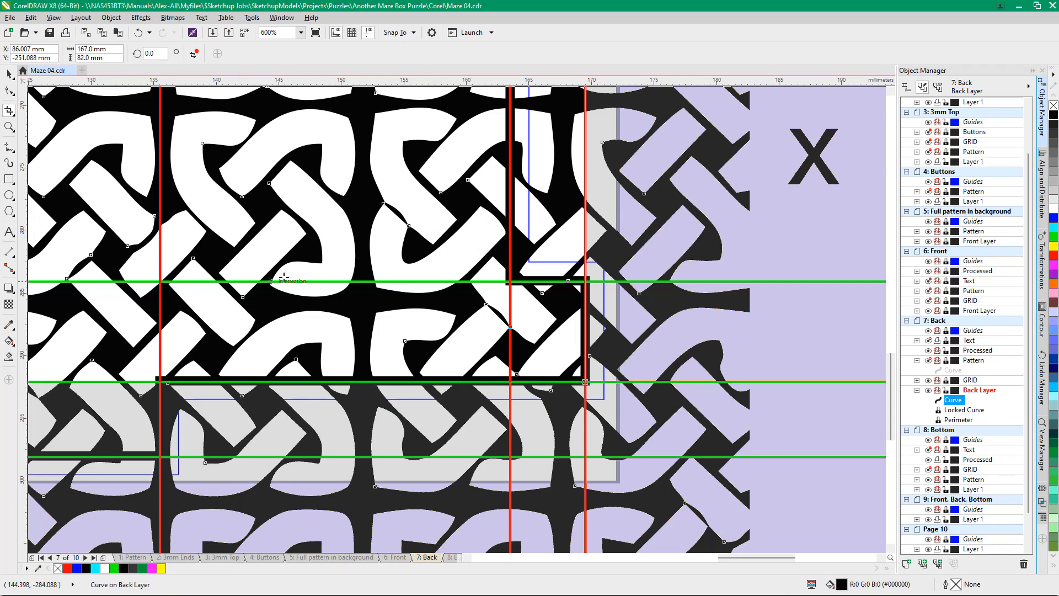
double_click(397, 246)
scroll(785, 419, "down", 2)
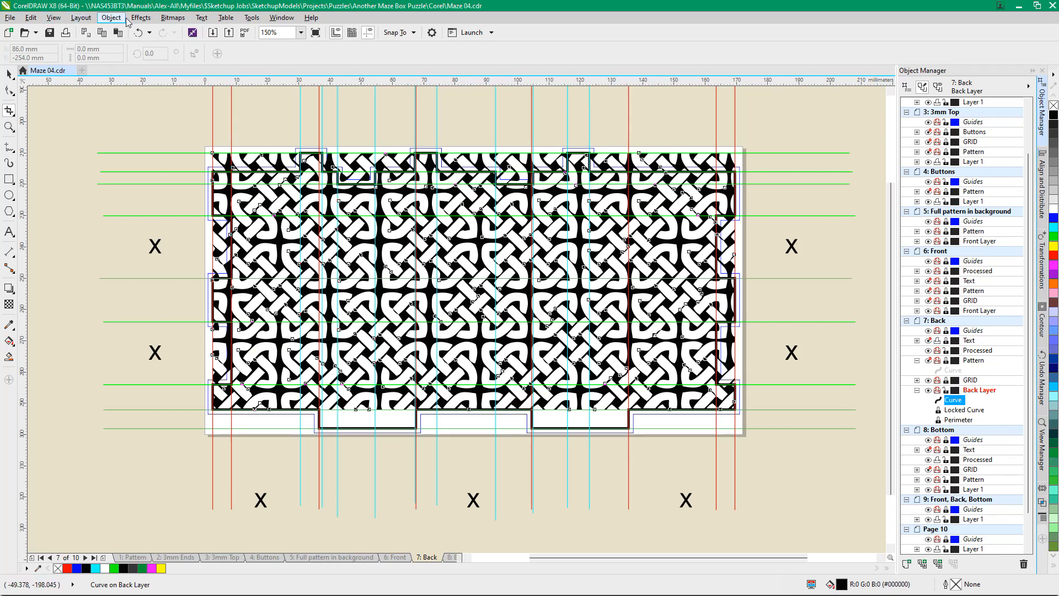
left_click(138, 33)
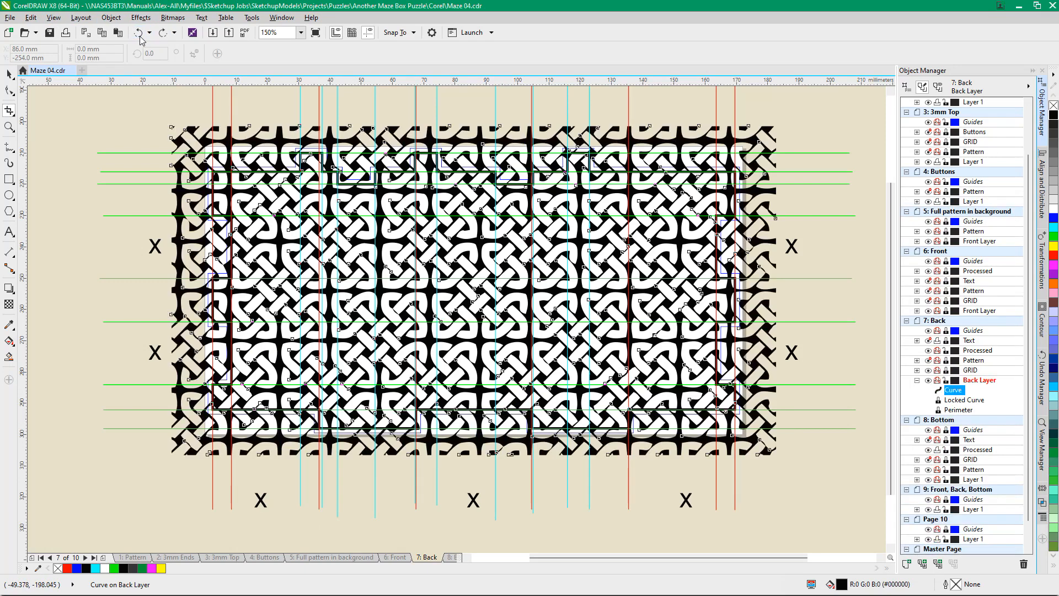
scroll(518, 476, "up", 4)
scroll(491, 499, "down", 4)
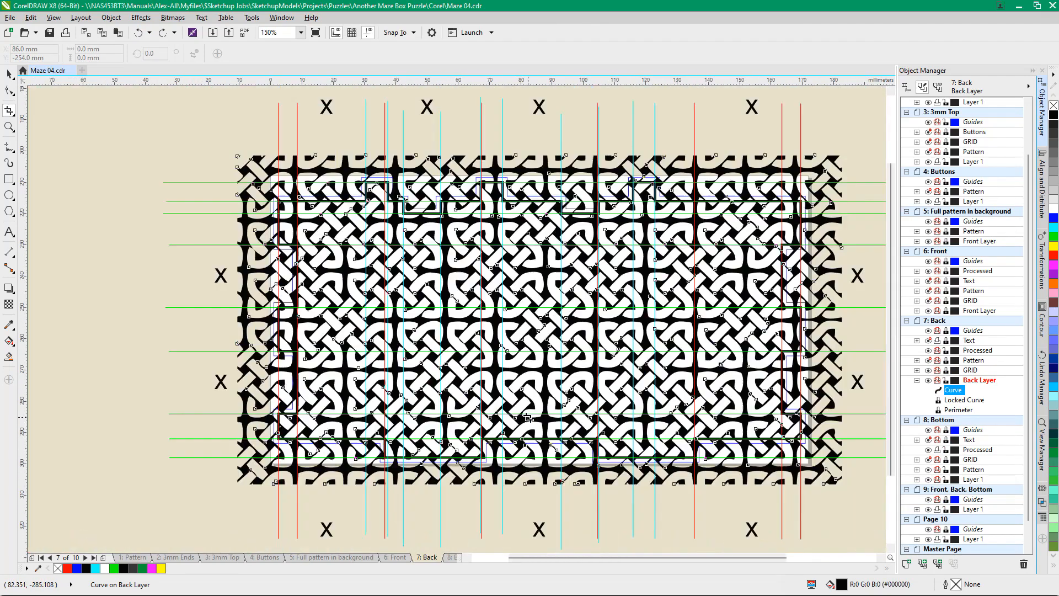
scroll(561, 504, "up", 2)
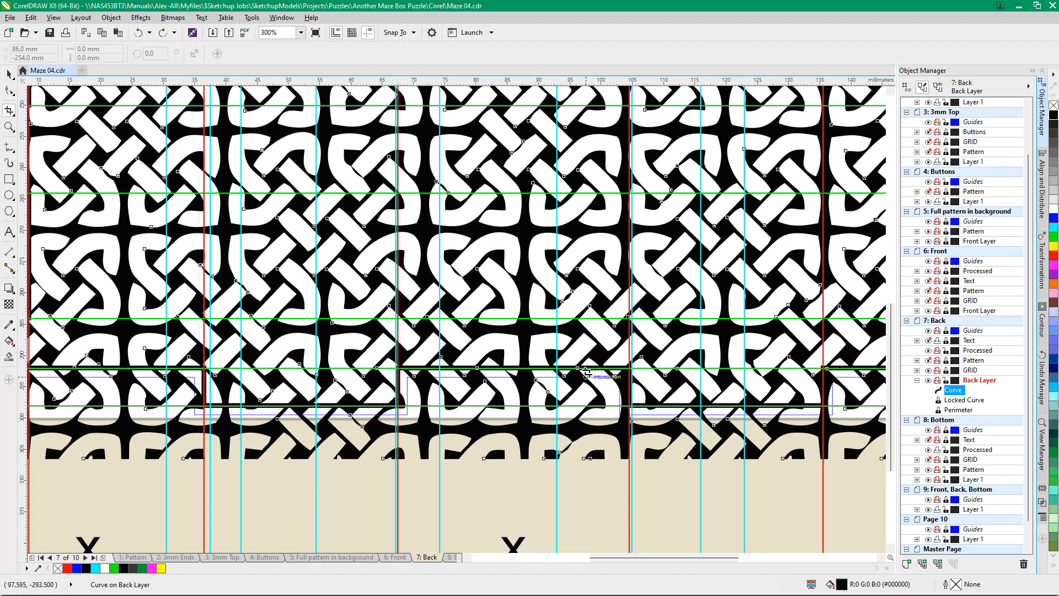
scroll(586, 373, "down", 1)
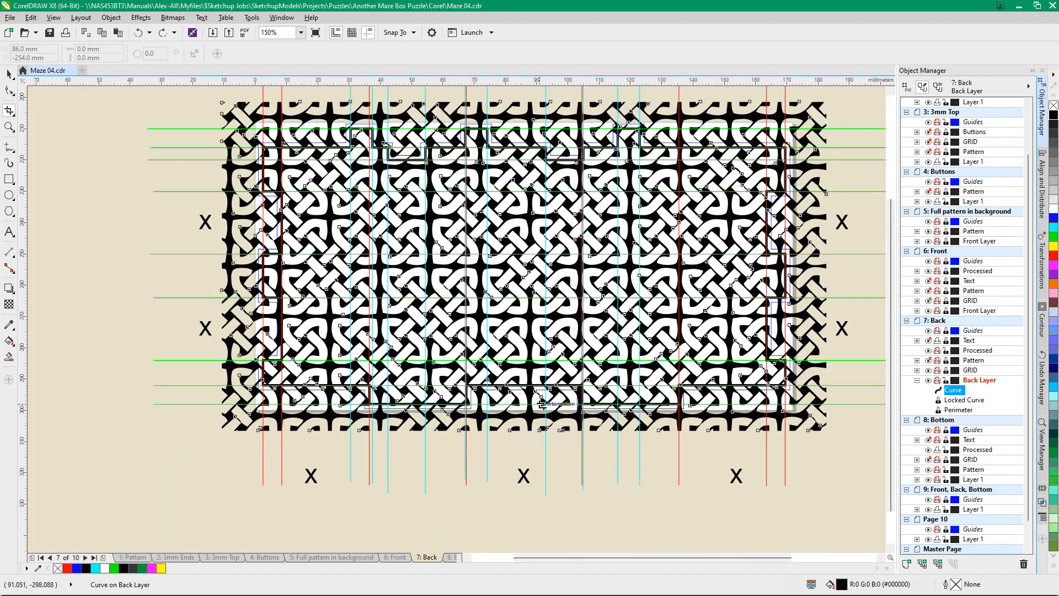
scroll(562, 396, "up", 1)
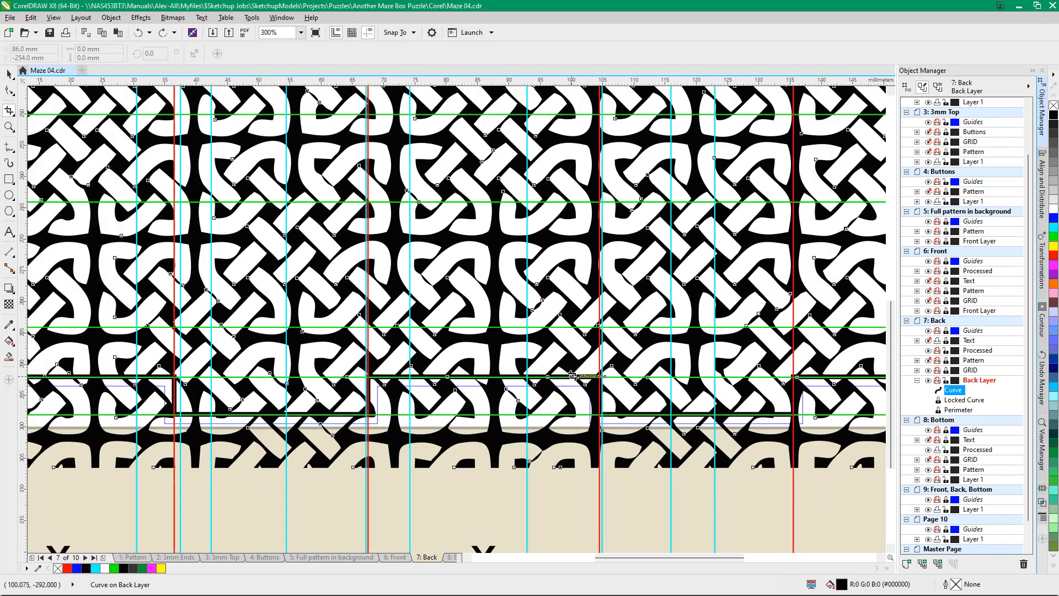
mouse_move(550, 378)
left_mouse_down()
mouse_move(554, 396)
mouse_move(560, 389)
left_mouse_up()
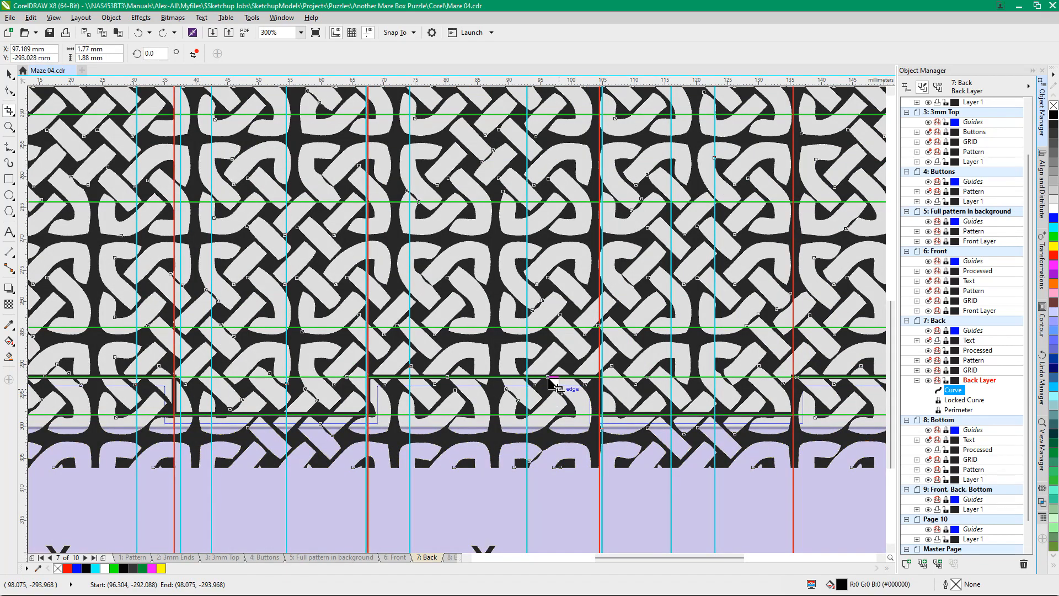
key("Escape")
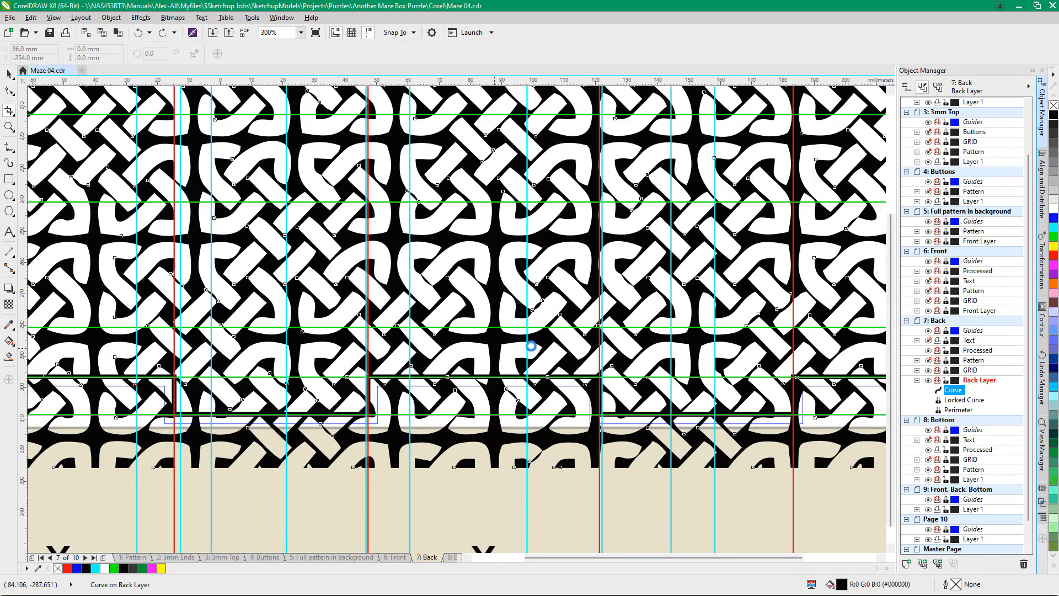
Crop the pattern curve to the rectangle bounded by the outermost red grid lines and the highest and lowest green grid lines
key("F3")
scroll(240, 372, "up", 2)
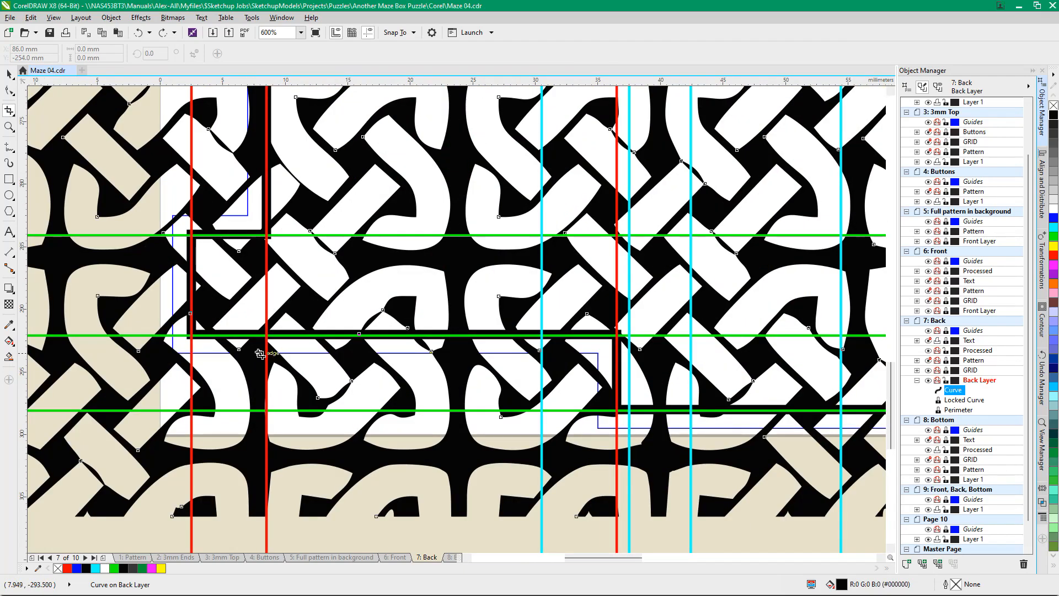
scroll(308, 333, "down", 3)
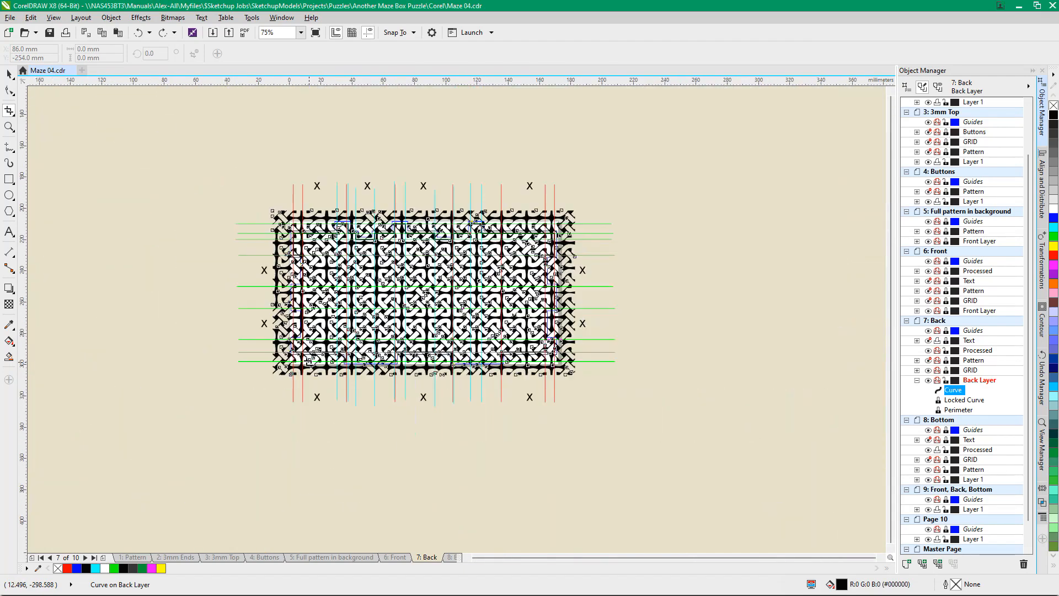
scroll(323, 229, "up", 2)
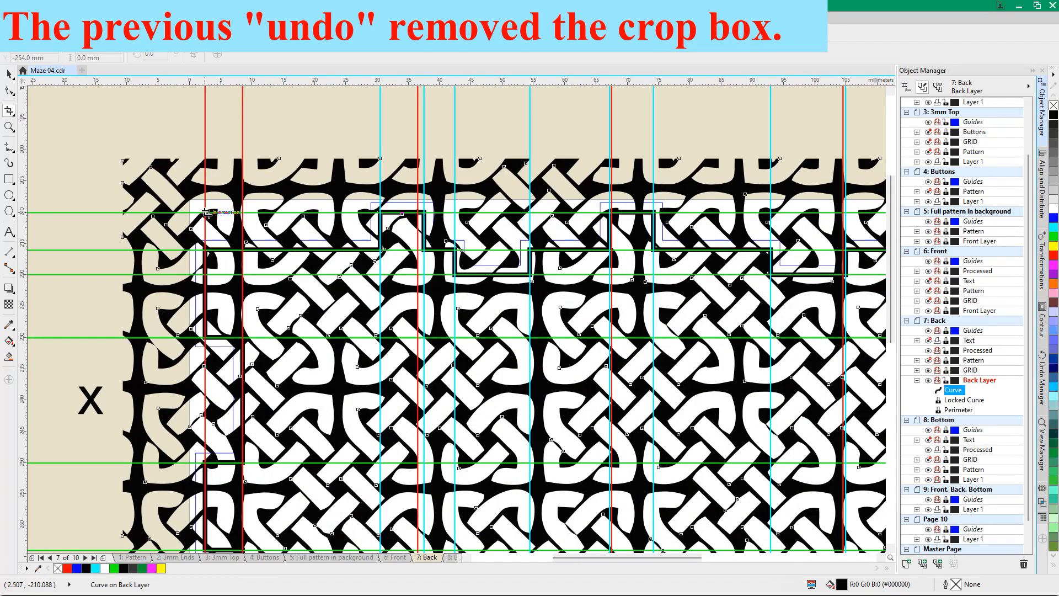
left_click_drag(204, 213, 802, 376)
left_click_drag(953, 590, 583, 380)
scroll(404, 251, "down", 4)
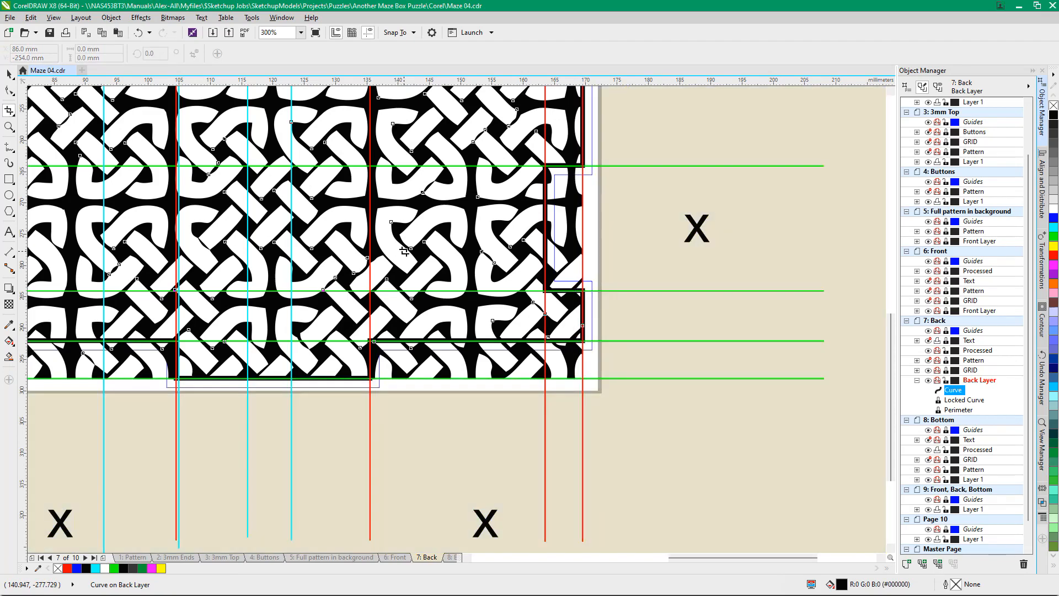
Rename the cropped pattern curve on Back Layer as Middle
scroll(548, 225, "up", 2)
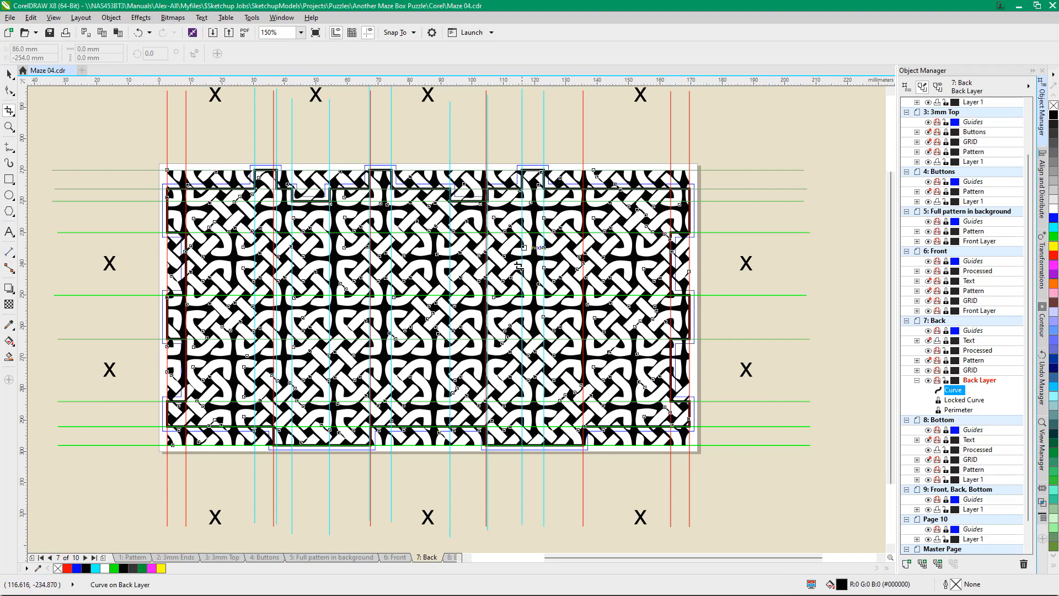
left_click(957, 392)
type("Middle")
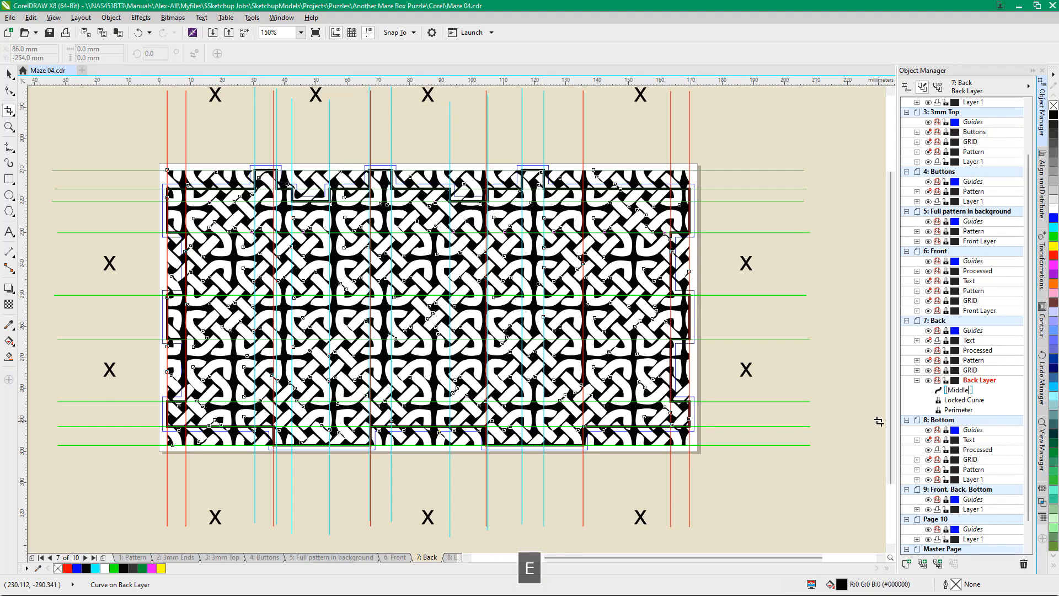
key("Return")
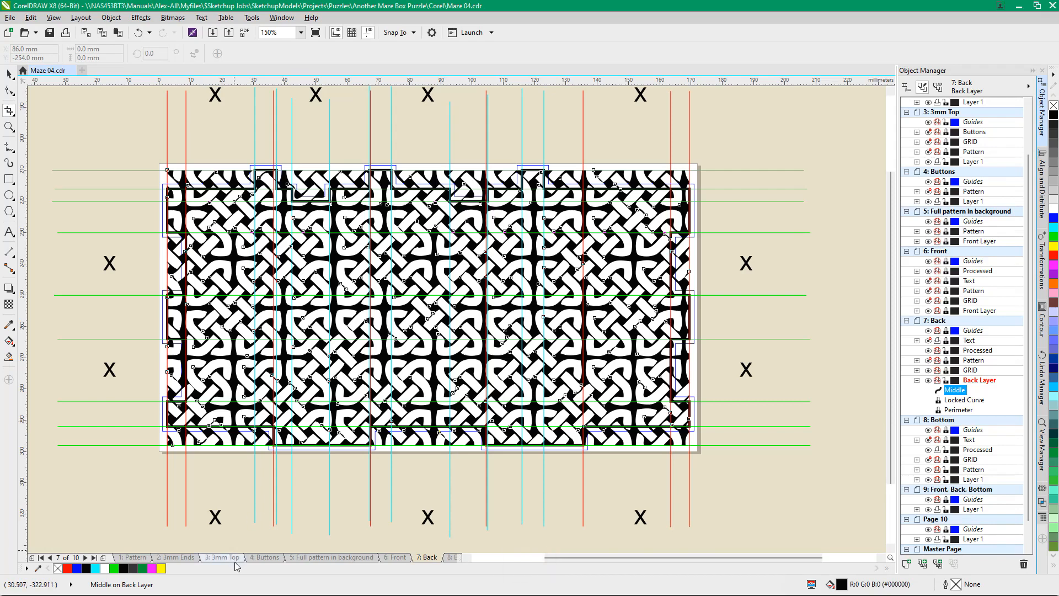
Cut the pattern horizontally with the Knife tool along the second green grid line from the top, across the panel's full width
scroll(278, 221, "up", 1)
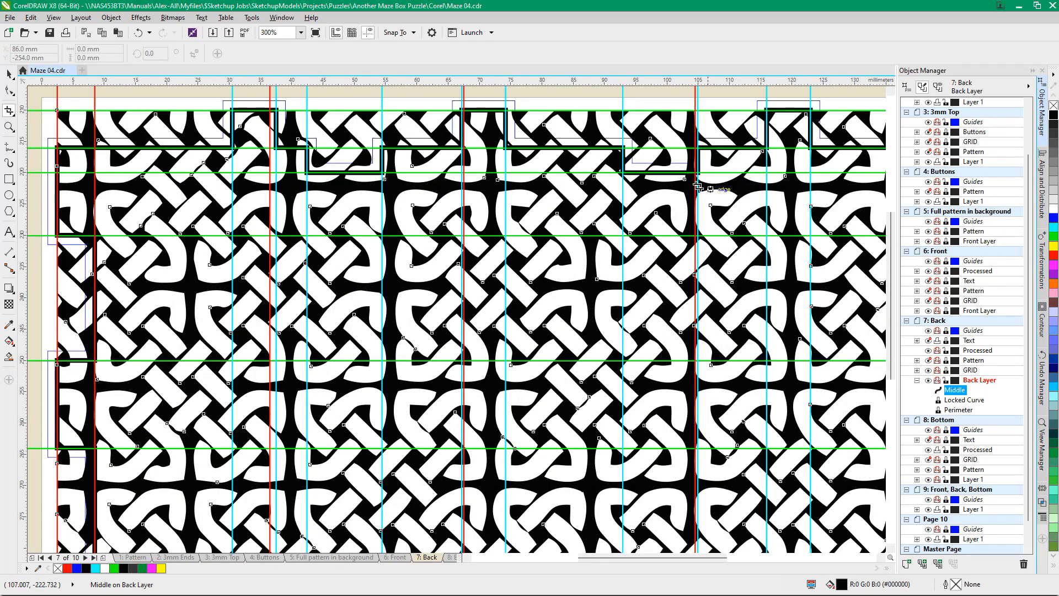
left_click_drag(362, 215, 358, 268)
scroll(358, 268, "down", 2)
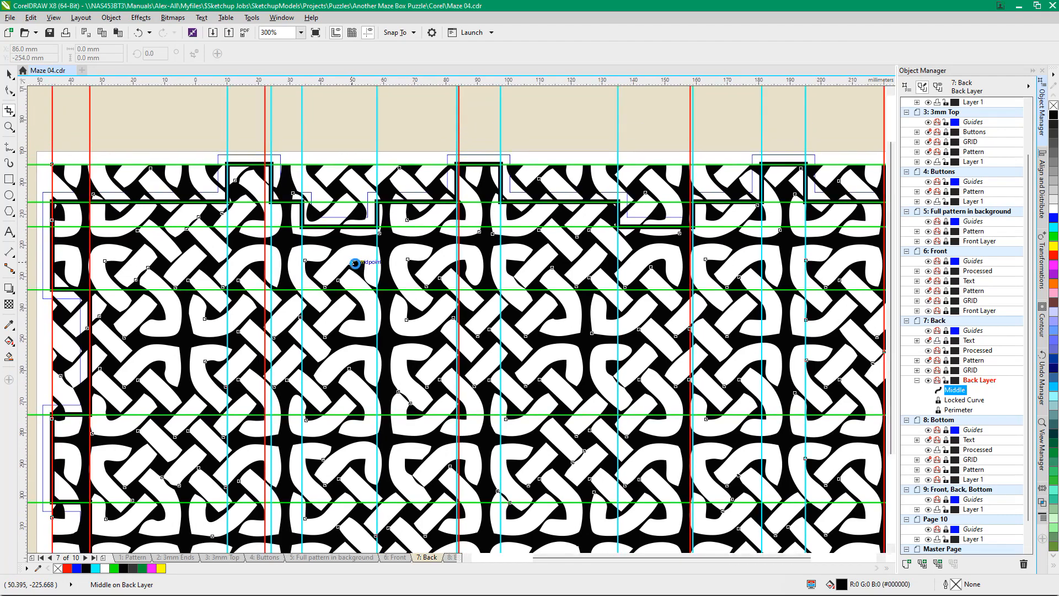
scroll(263, 240, "up", 1)
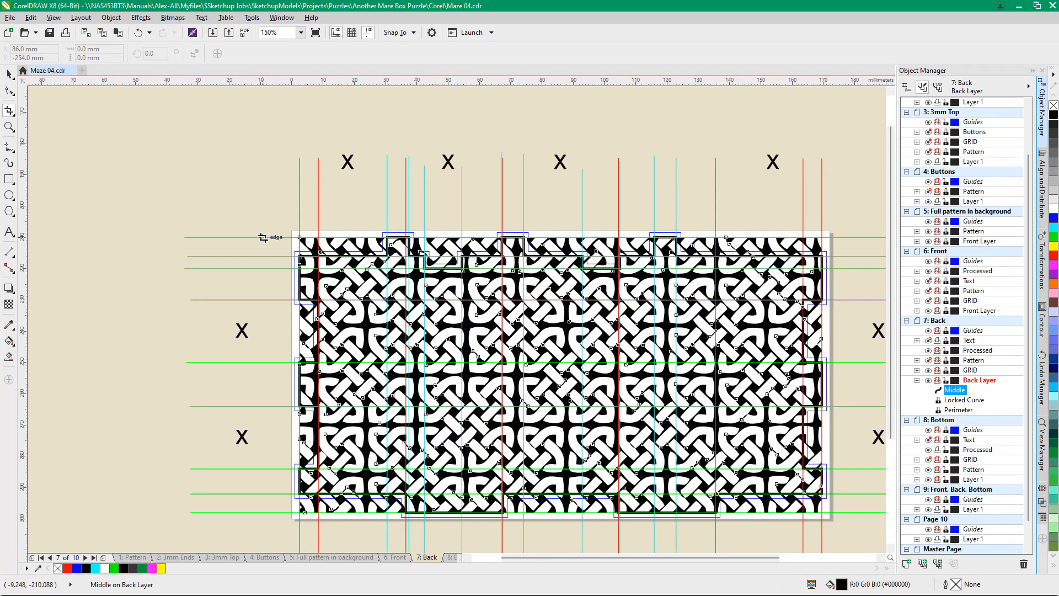
left_click(10, 111)
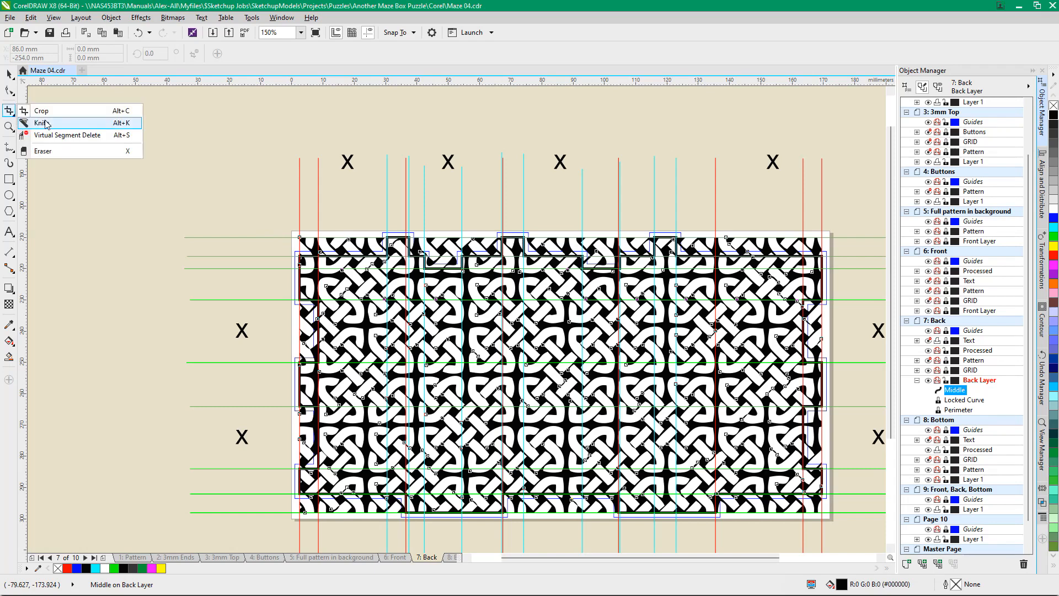
left_click(33, 121)
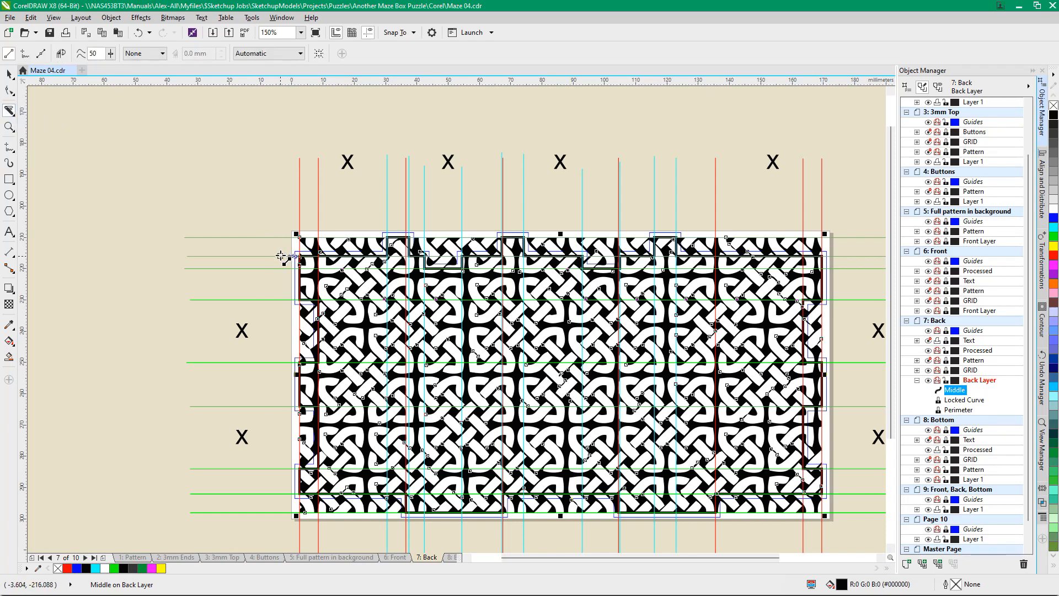
left_click(278, 257)
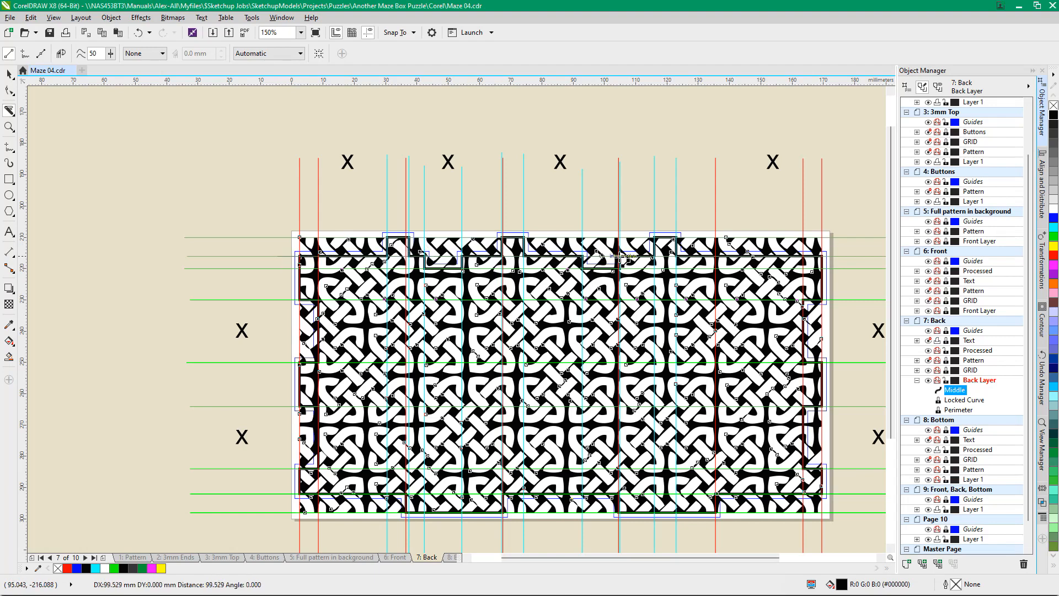
left_click(851, 256)
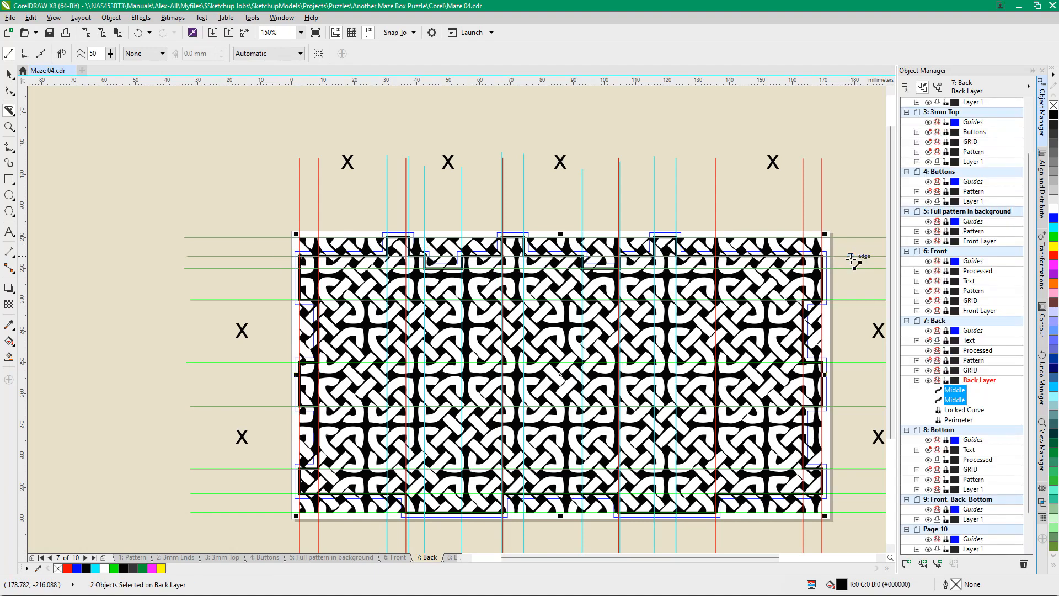
Hide the large lower Middle piece of the split pattern, leaving the narrow upper strip shown
left_click(962, 390)
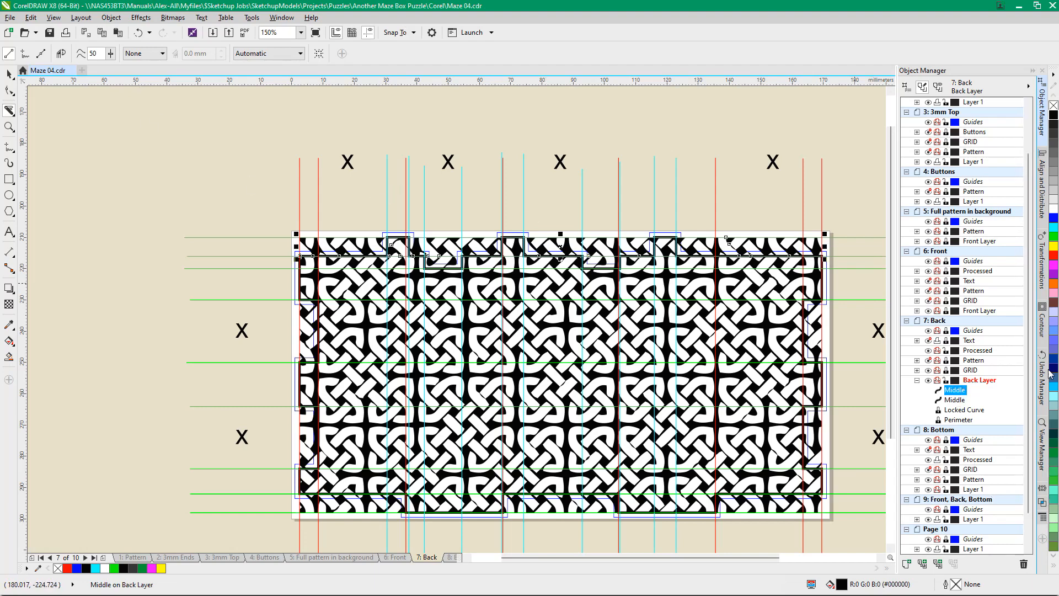
right_click(955, 400)
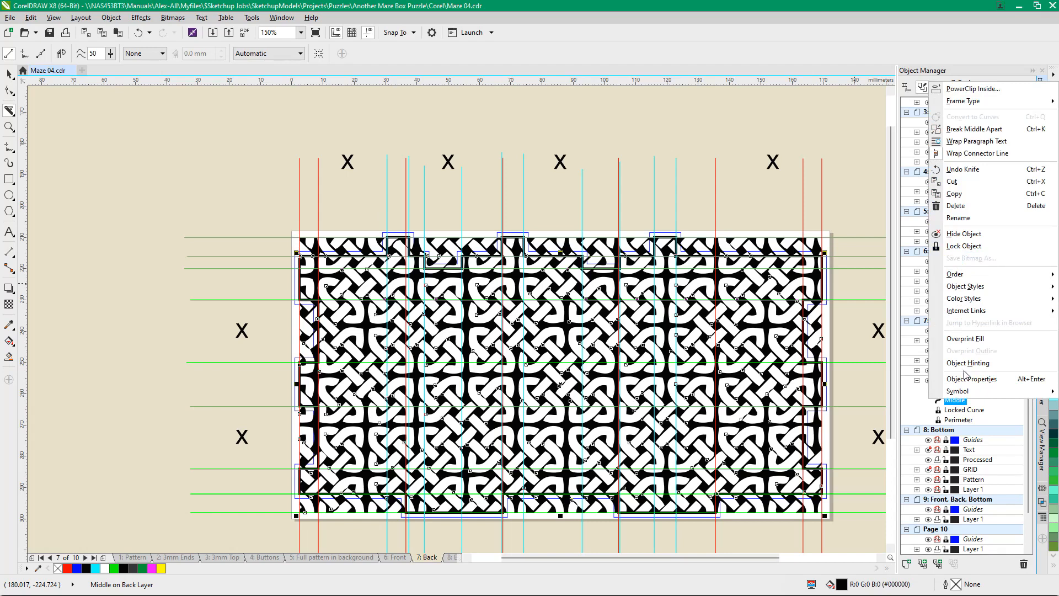
left_click(955, 234)
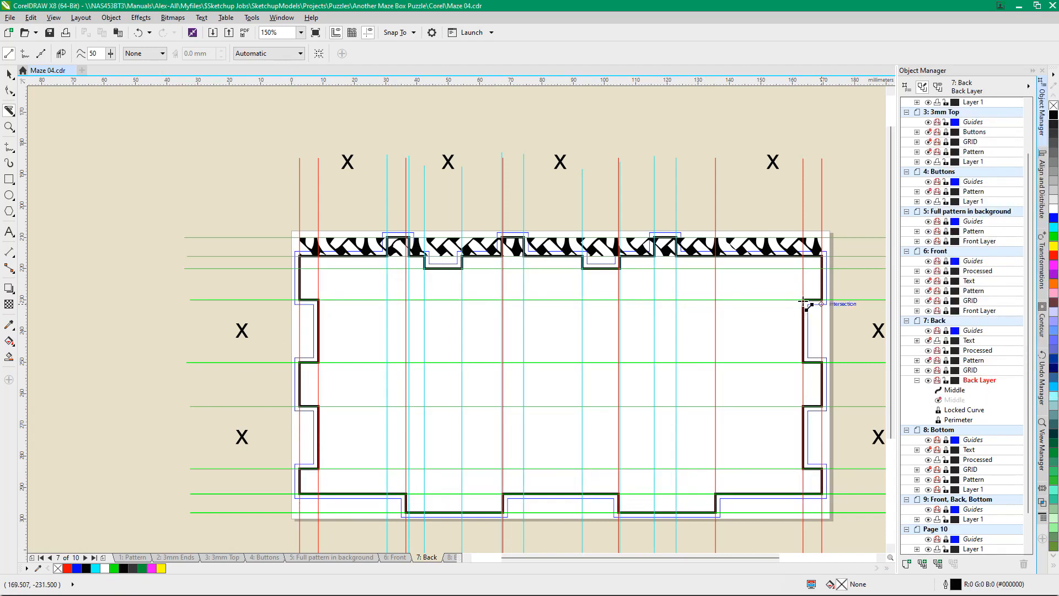
Rename the narrow upper strip of the split pattern on Back Layer as Top 1
scroll(684, 260, "up", 4)
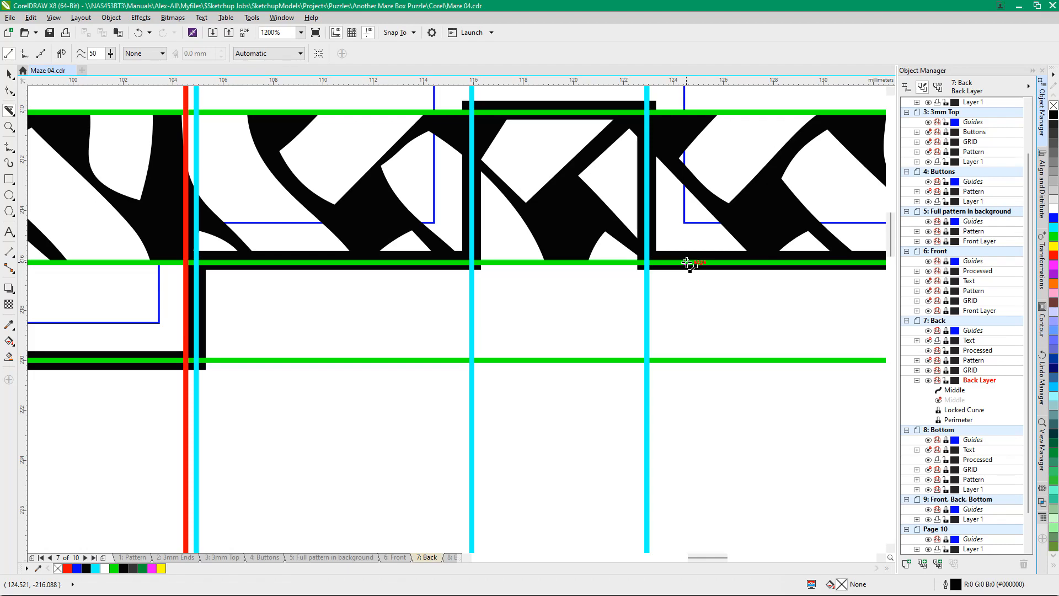
scroll(689, 263, "down", 5)
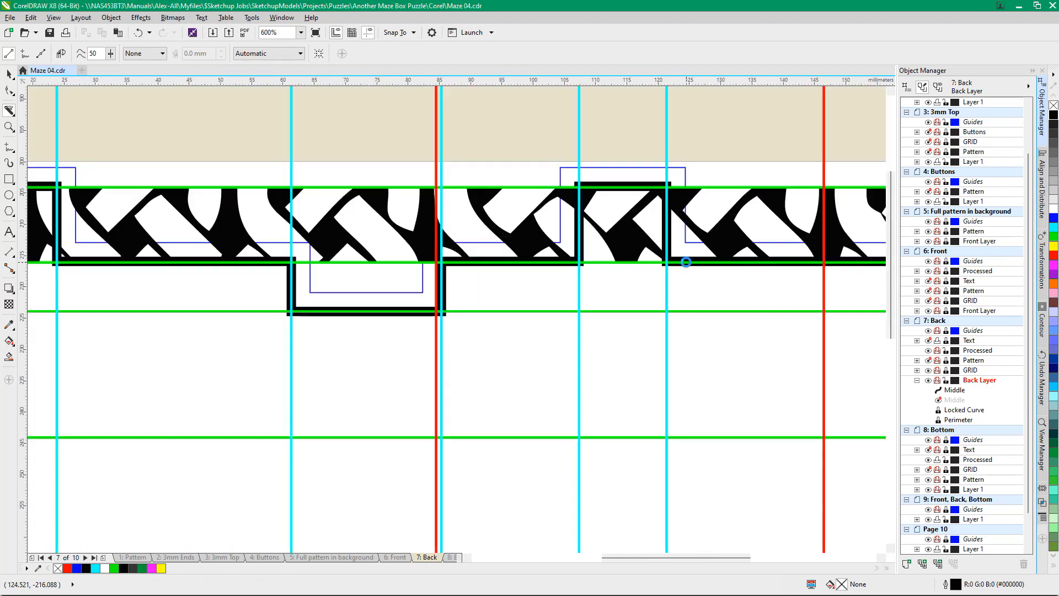
left_click(957, 391)
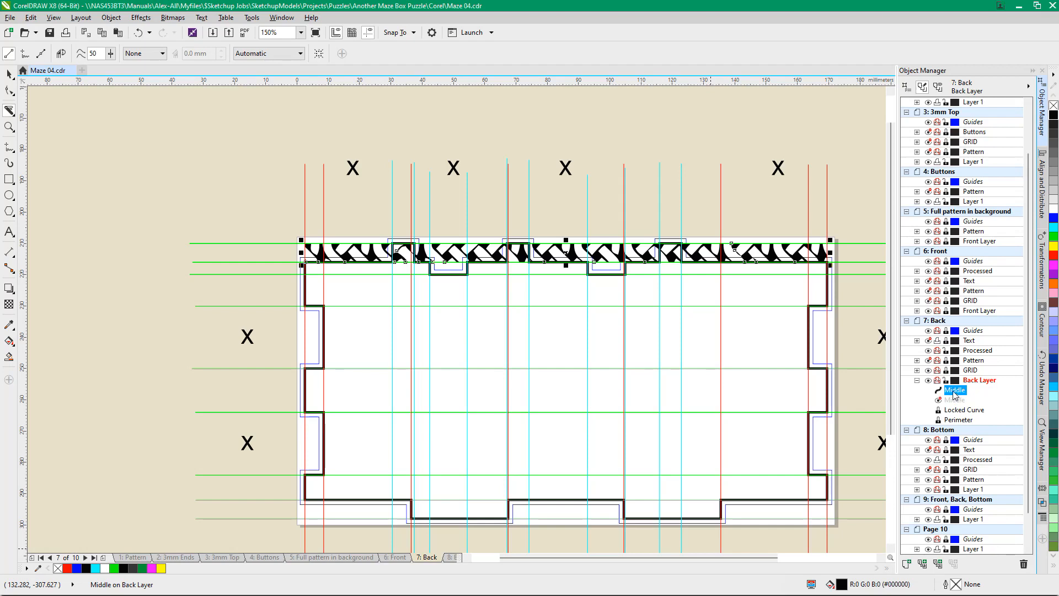
type("Top 1")
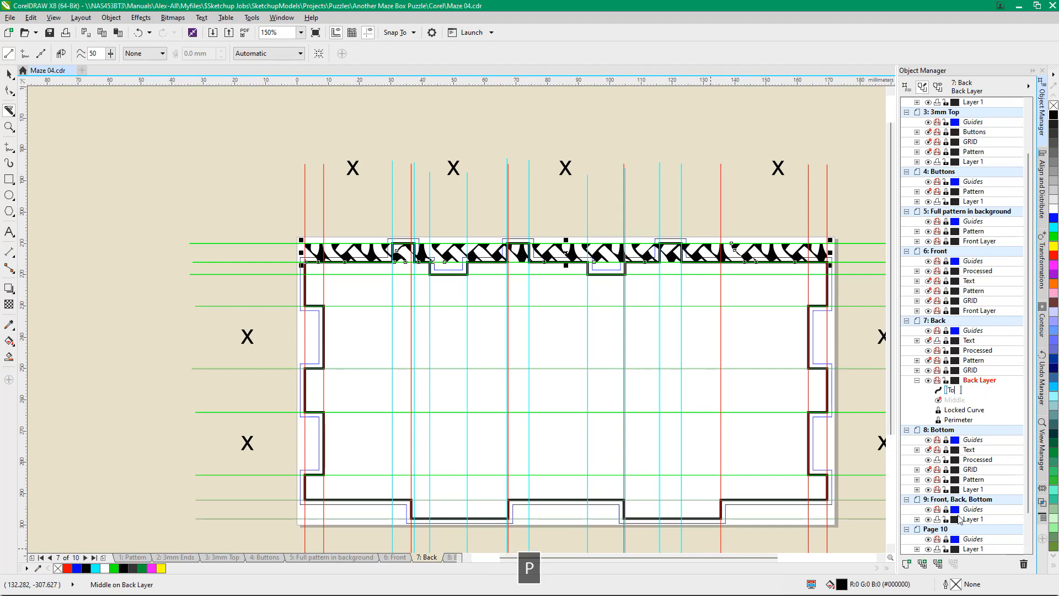
key("Return")
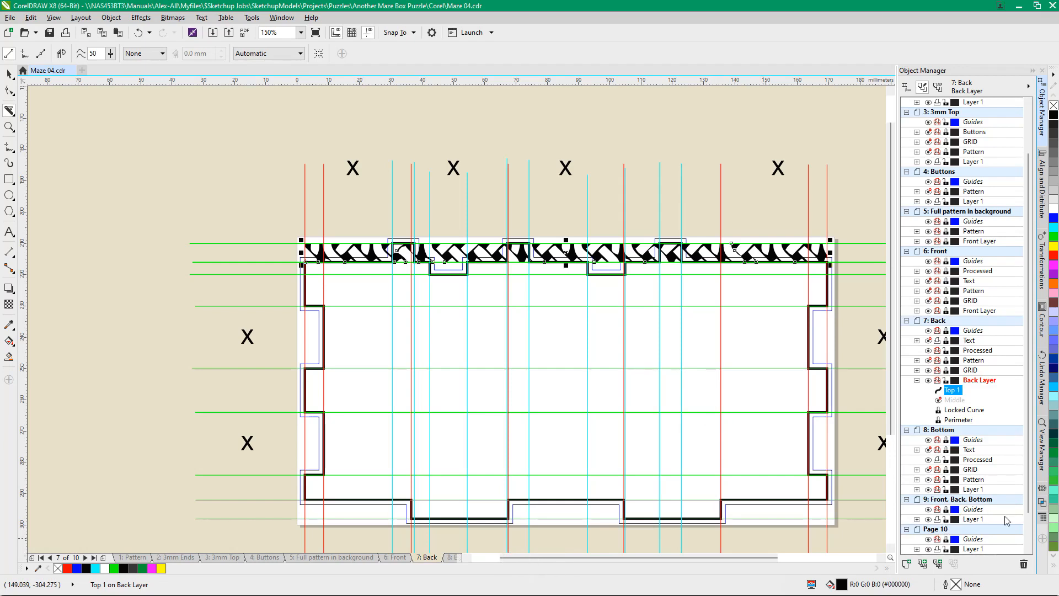
Show the large Middle piece again and hide the Top 1 strip
right_click(949, 401)
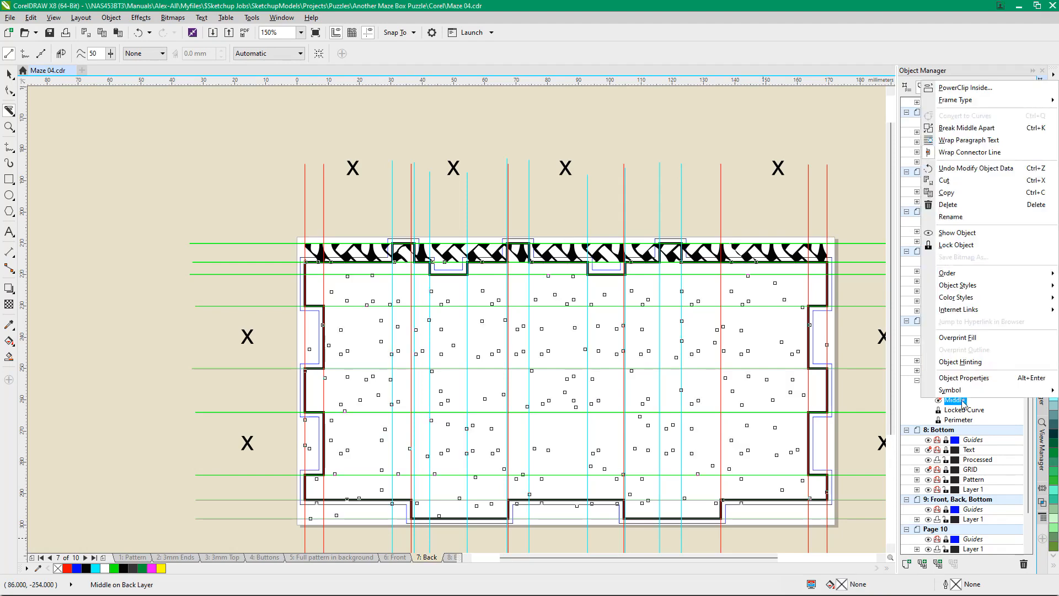
left_click(957, 233)
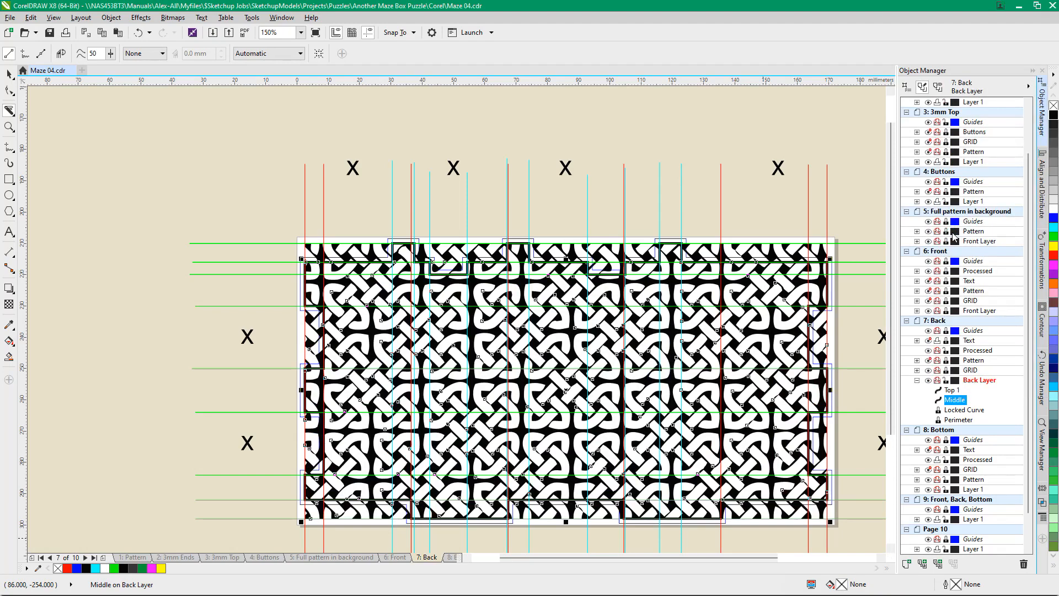
right_click(950, 390)
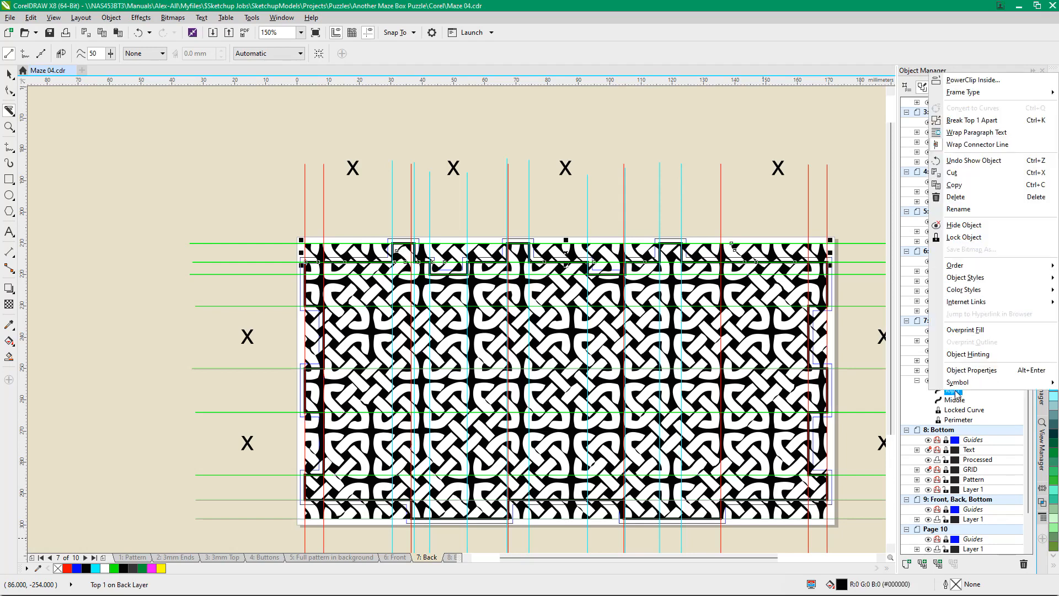
left_click(950, 226)
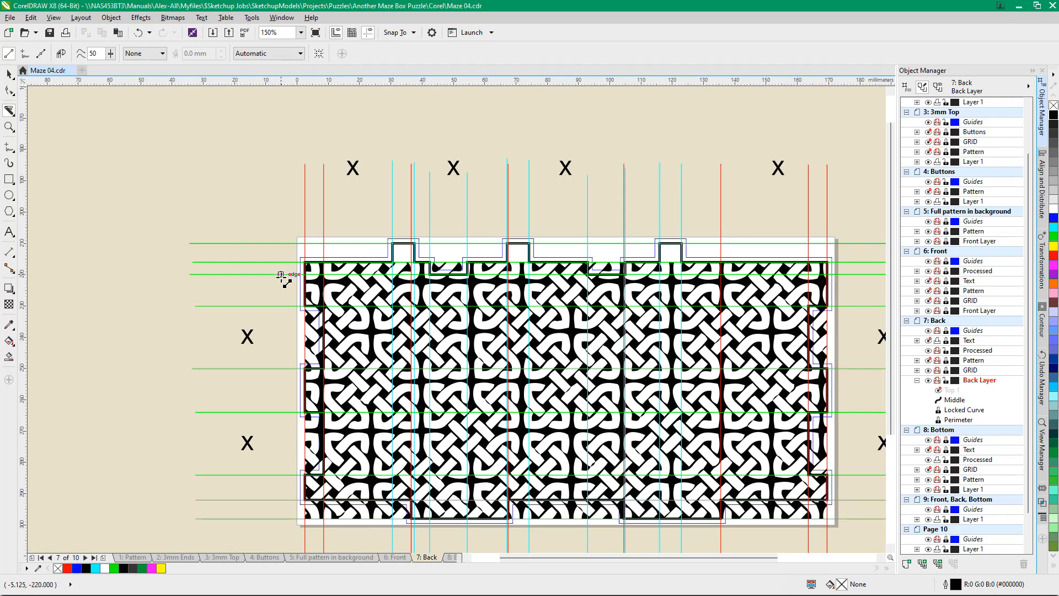
Cut the Middle piece horizontally with the Knife tool along the third green grid line from the top and rename the upper strip Top 2
left_click_drag(282, 274, 855, 274)
left_click(951, 400)
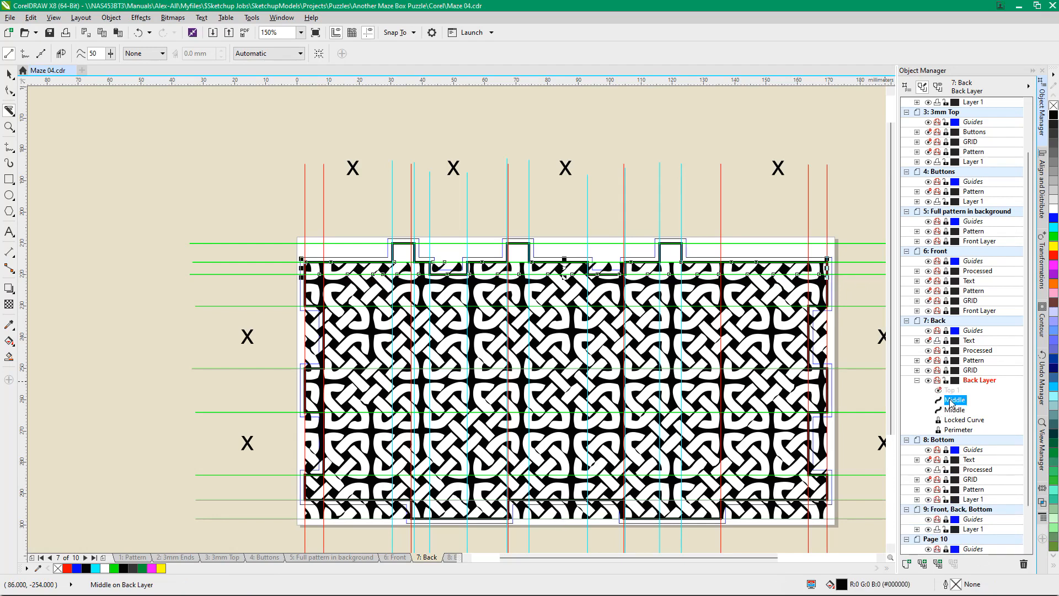
left_click(950, 400)
type("Top 2")
key("Return")
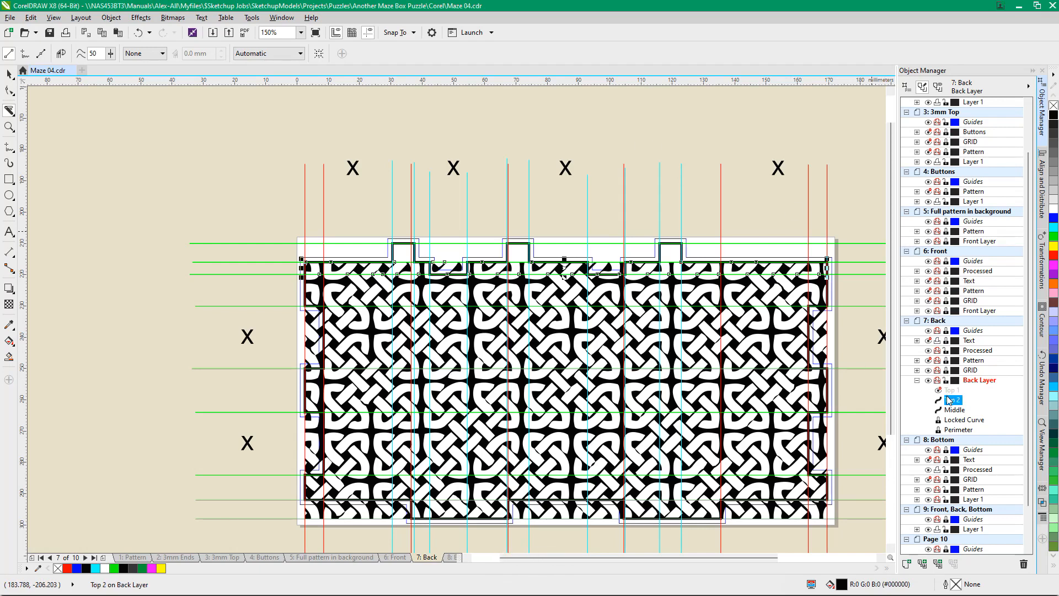
Hide the Top 2 strip and knife-cut the remaining pattern vertically along the second red grid line from each side
right_click(948, 397)
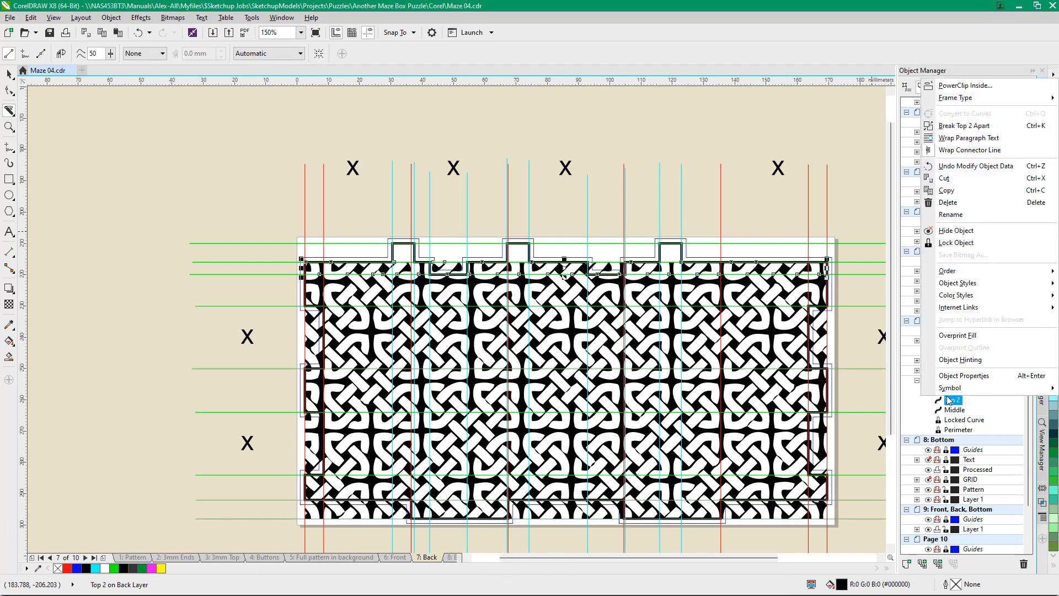
left_click(948, 232)
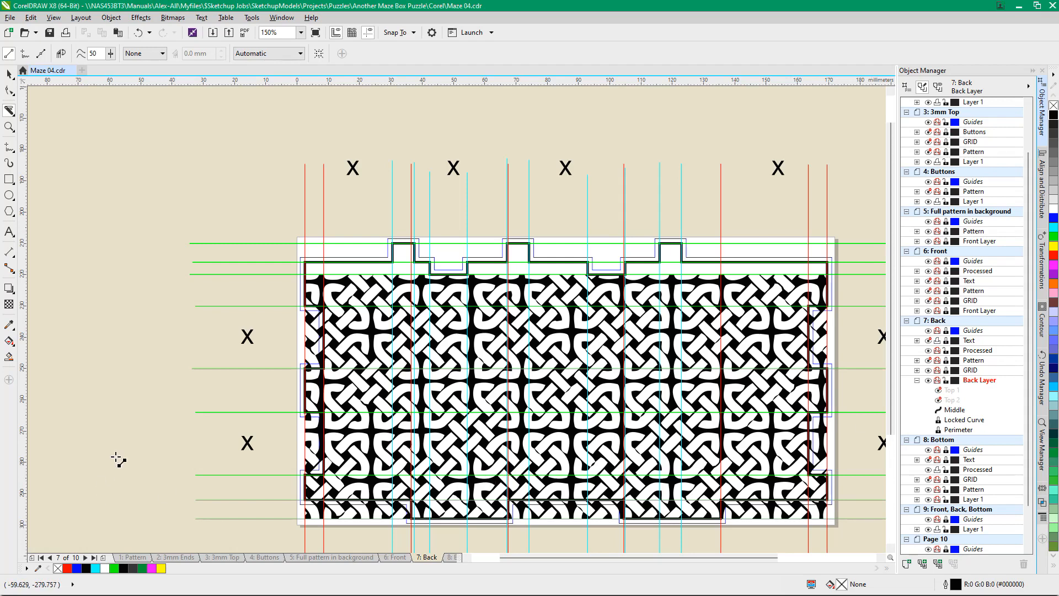
left_click_drag(736, 296, 776, 253)
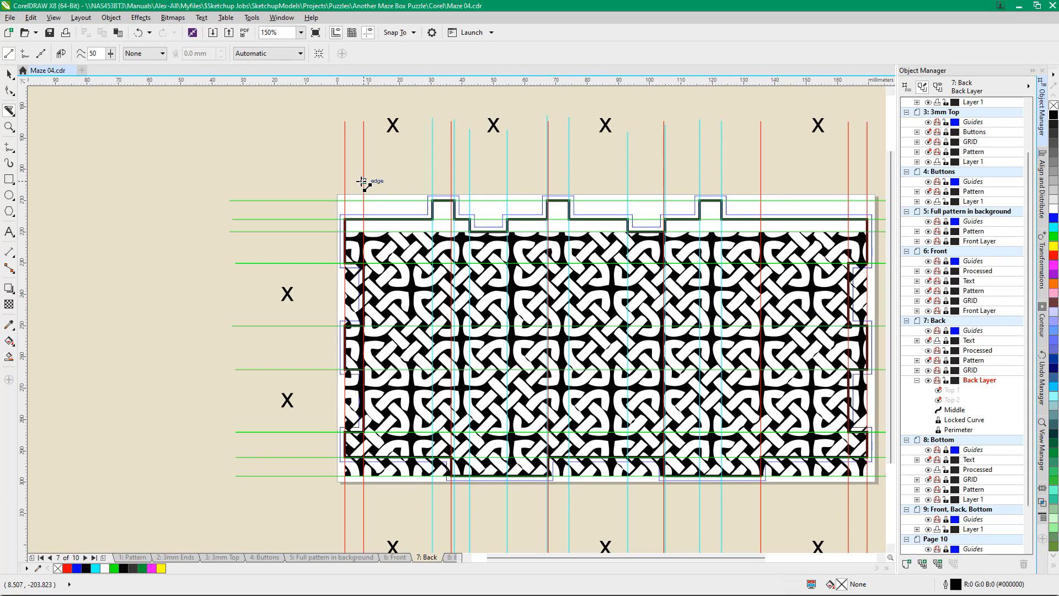
left_click_drag(362, 180, 367, 480)
left_click_drag(795, 341, 497, 379)
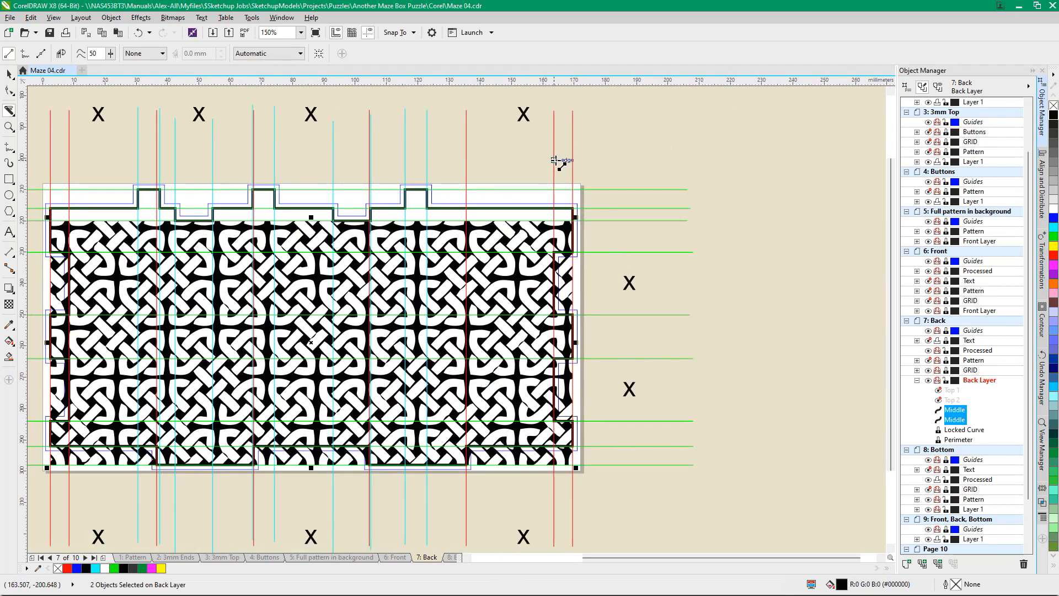
left_click_drag(555, 160, 555, 510)
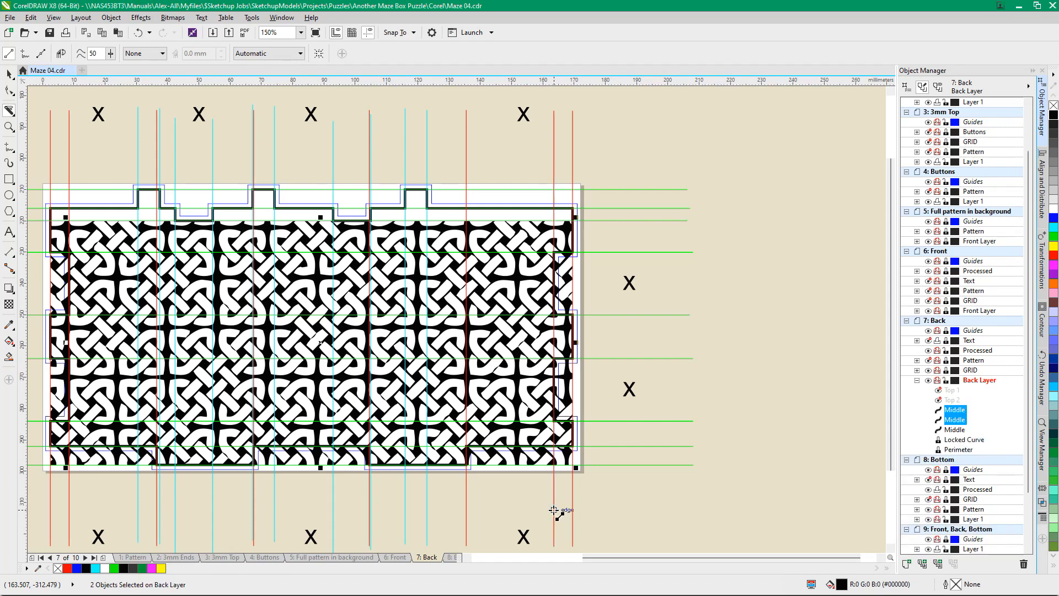
Rename the pattern's narrow right edge strip as Right and its narrow left edge strip as Left
left_click(956, 411)
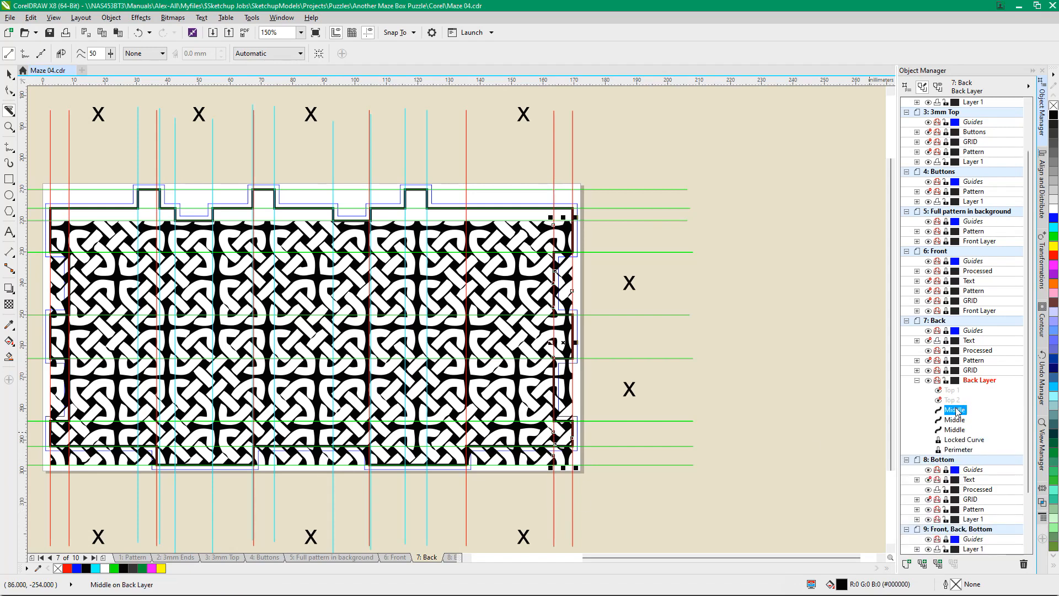
left_click(956, 411)
type("Right")
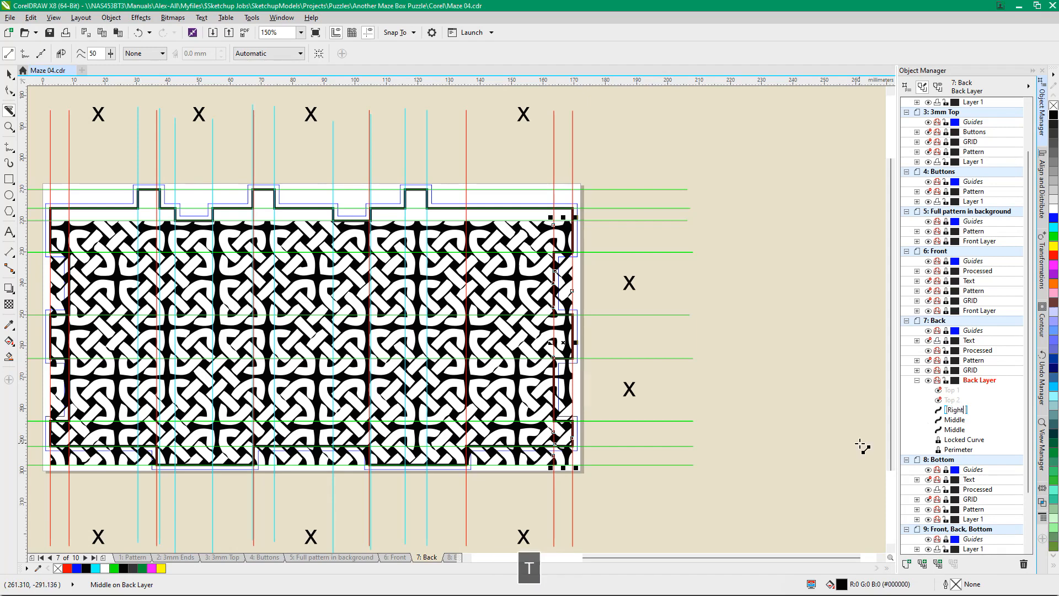
key("Return")
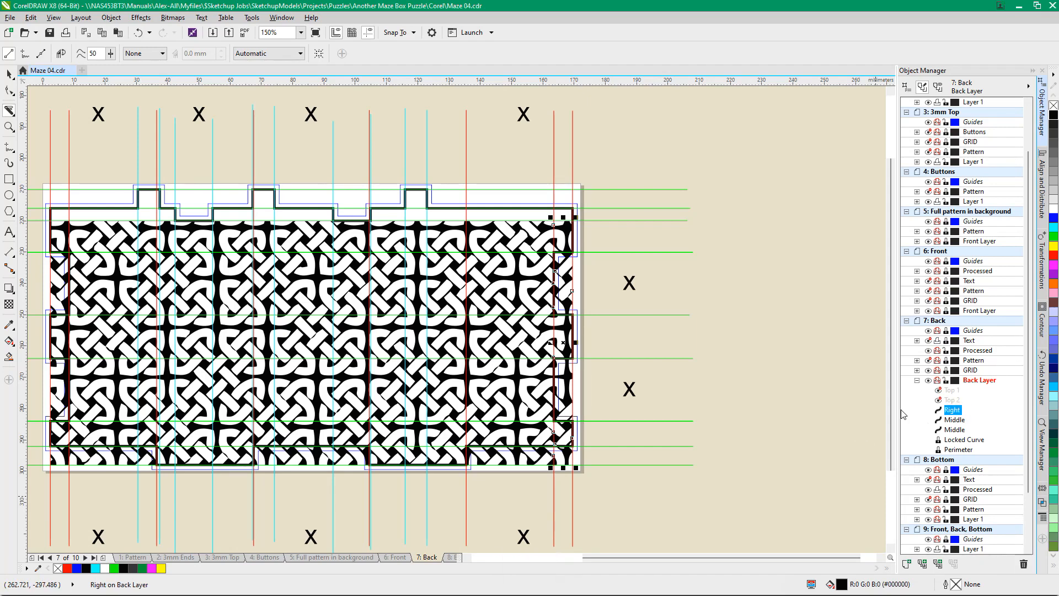
left_click(952, 421)
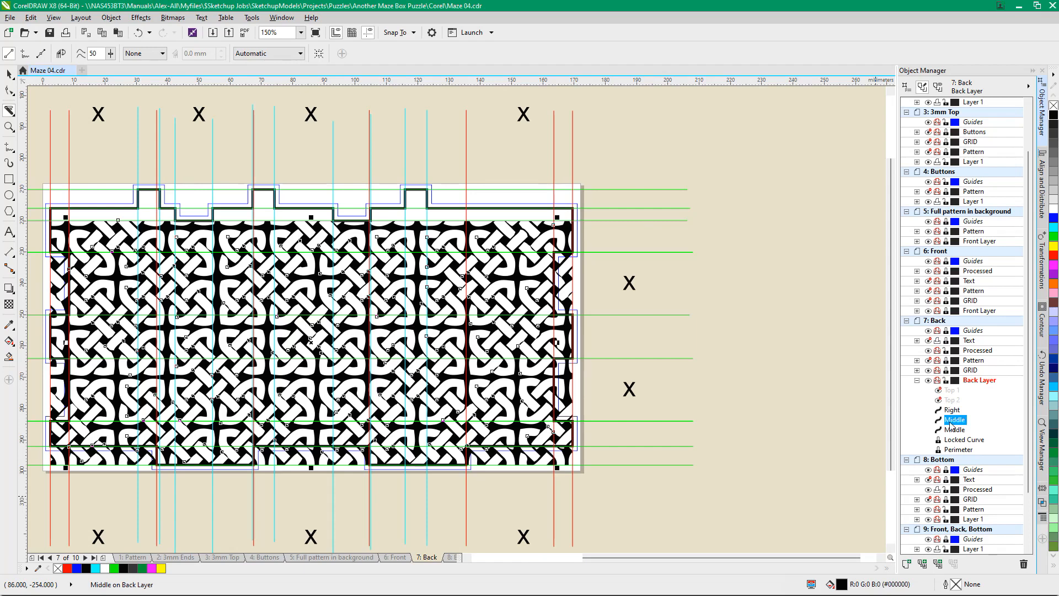
left_click(955, 430)
left_click(955, 431)
type("Left")
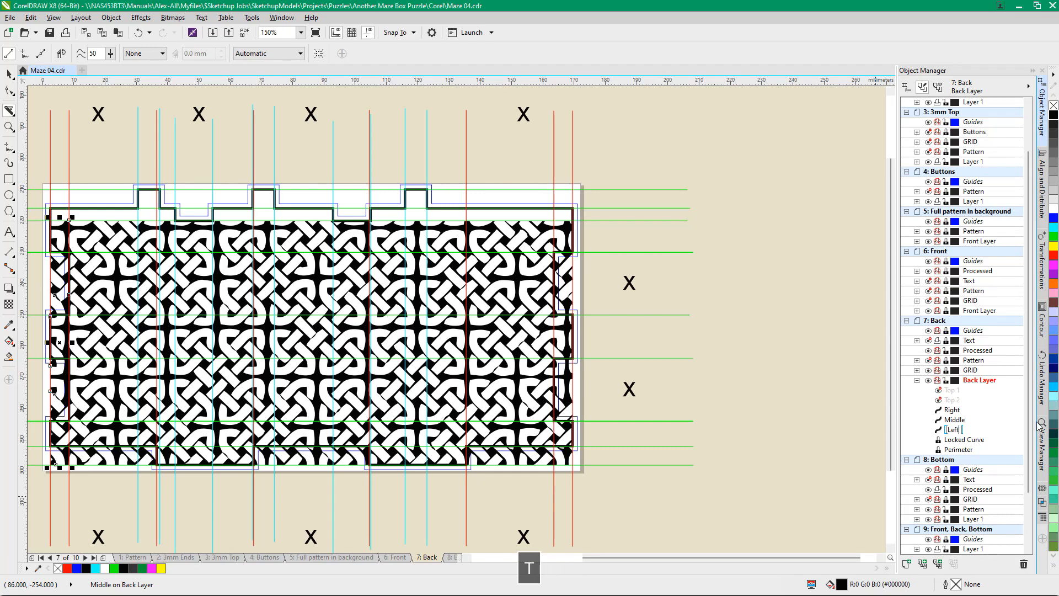
key("Return")
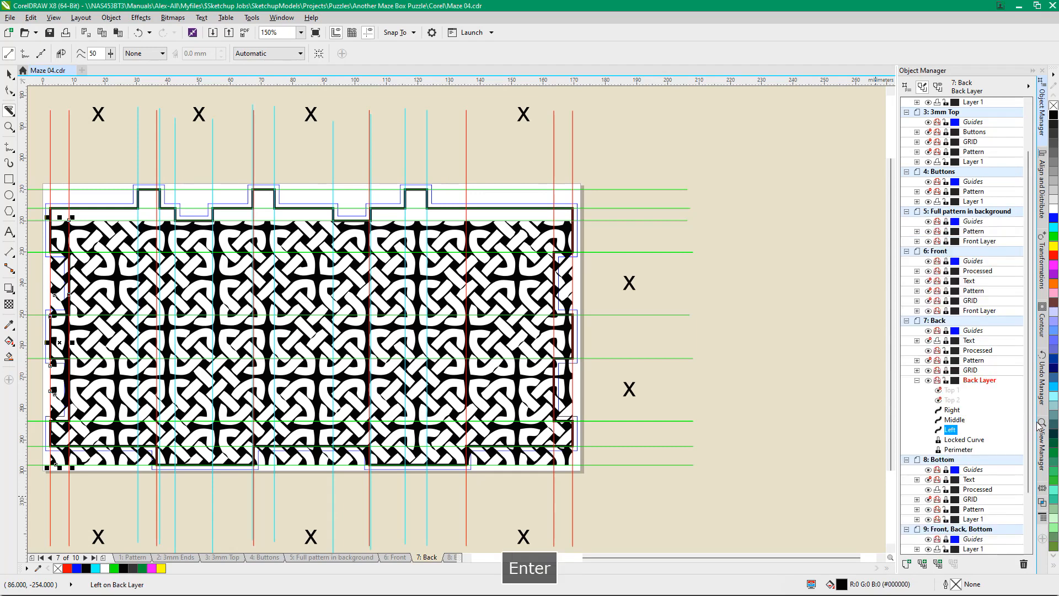
Hide the Right and Left strips and knife-cut the Middle piece horizontally along the second green grid line from the bottom
left_click(952, 411)
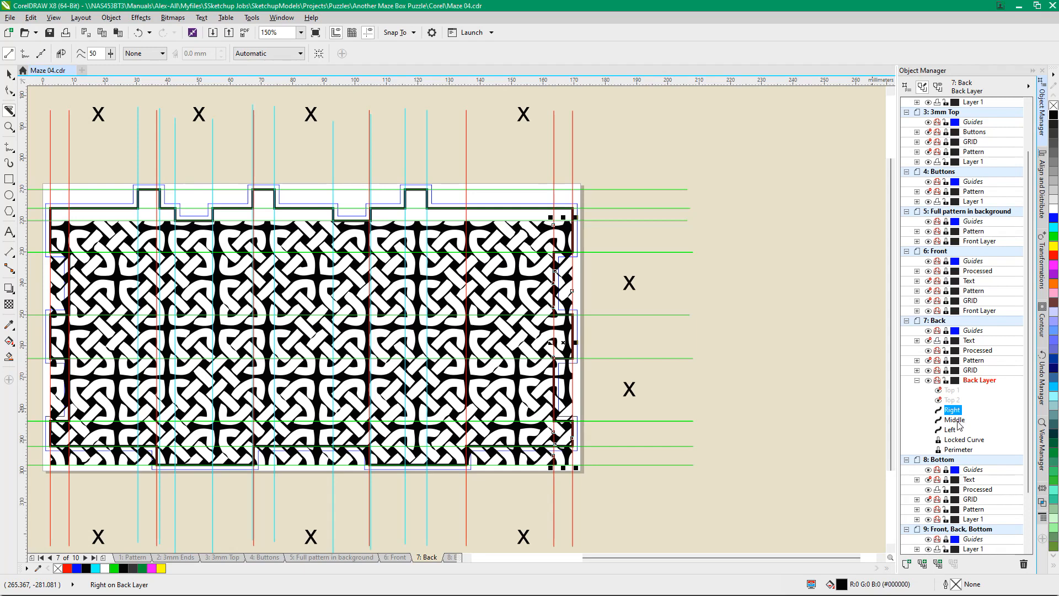
left_click(950, 430, "ctrl")
right_click(950, 430)
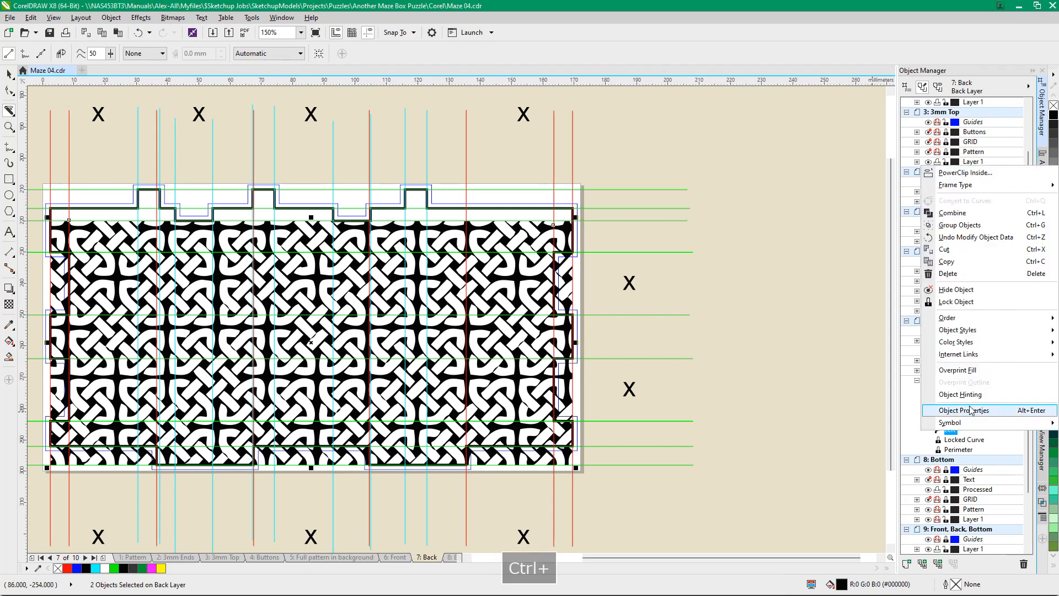
left_click(948, 293)
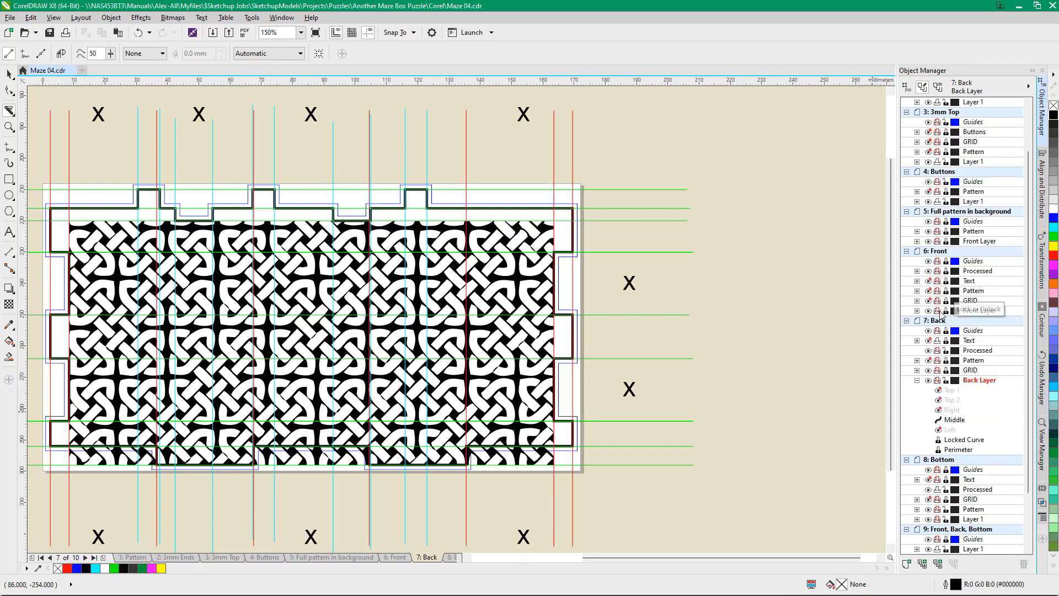
scroll(688, 504, "down", 1)
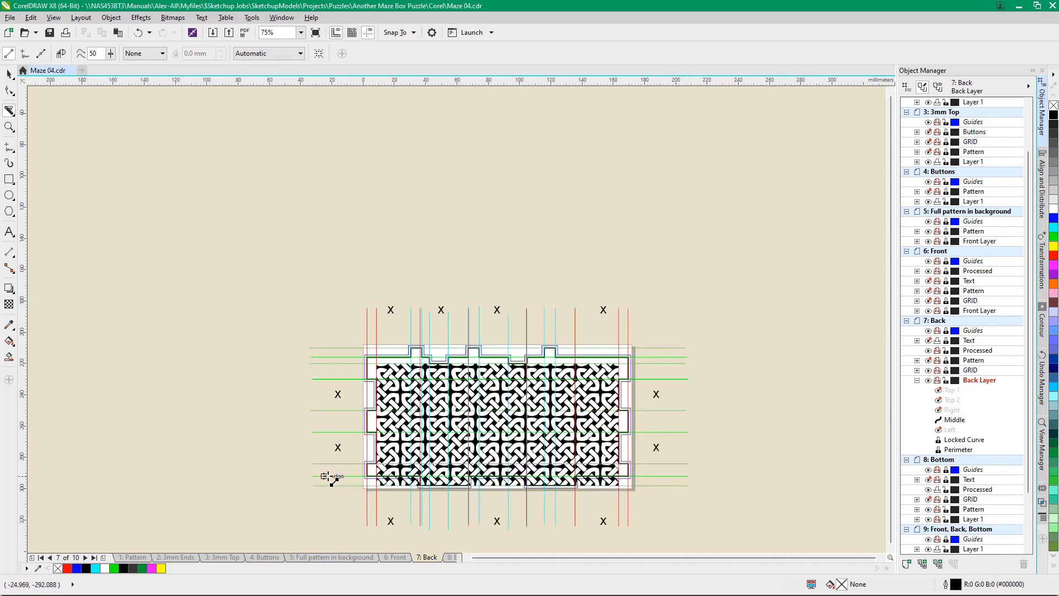
left_click_drag(349, 477, 651, 478)
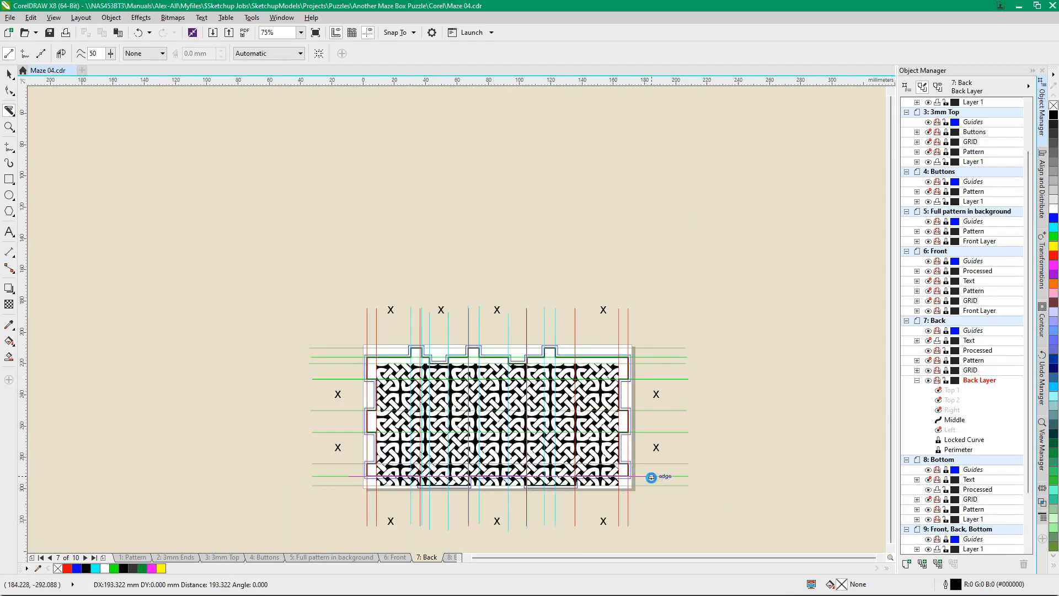
Rename the cut-off lower strip of the Middle piece as Bottom and hide it
left_click(955, 430)
type("Middle")
key("Return")
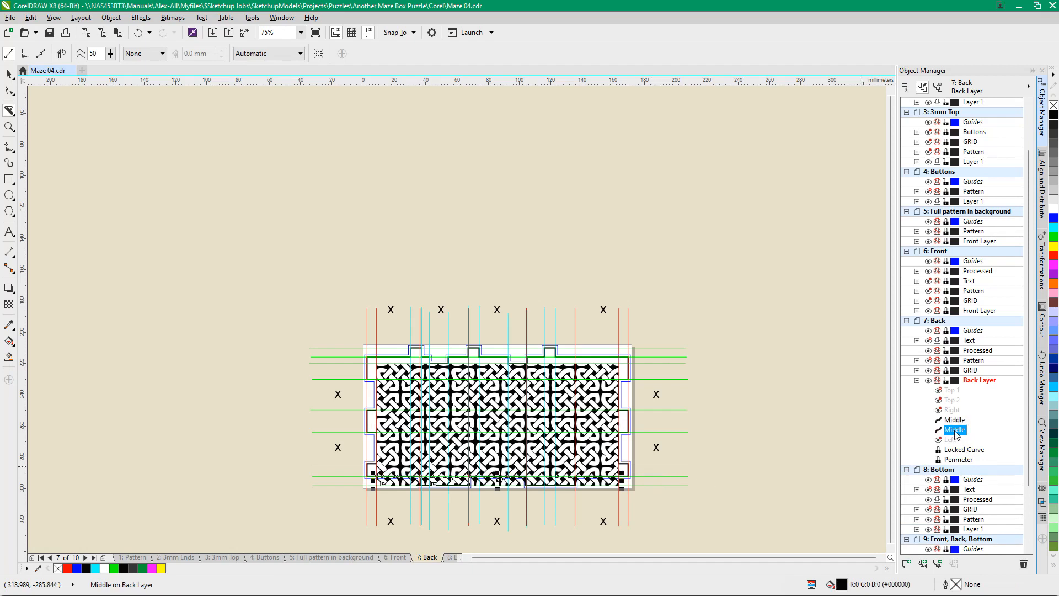
left_click(964, 430)
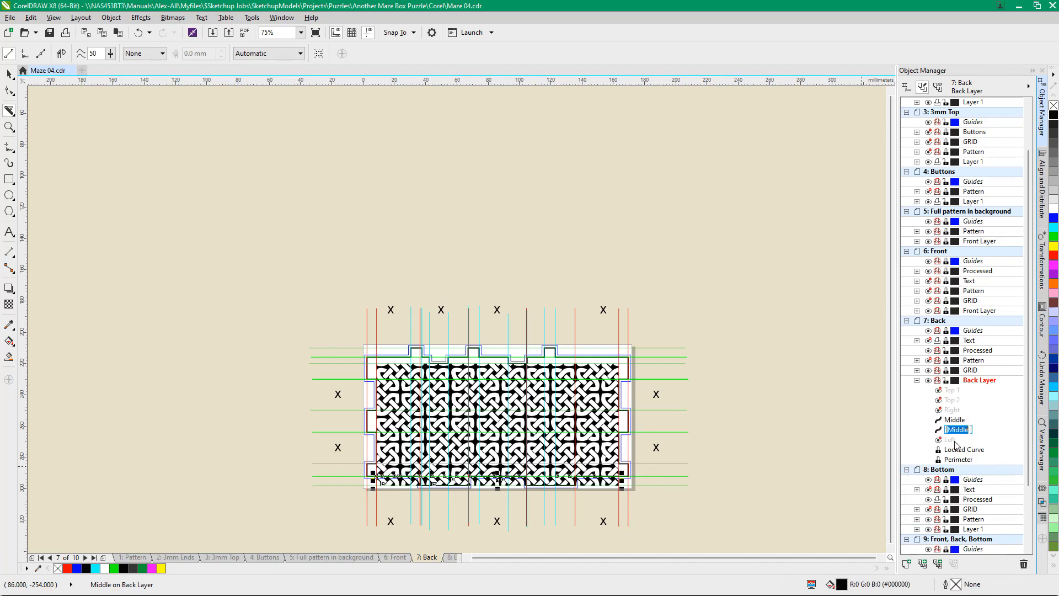
type("Bottom")
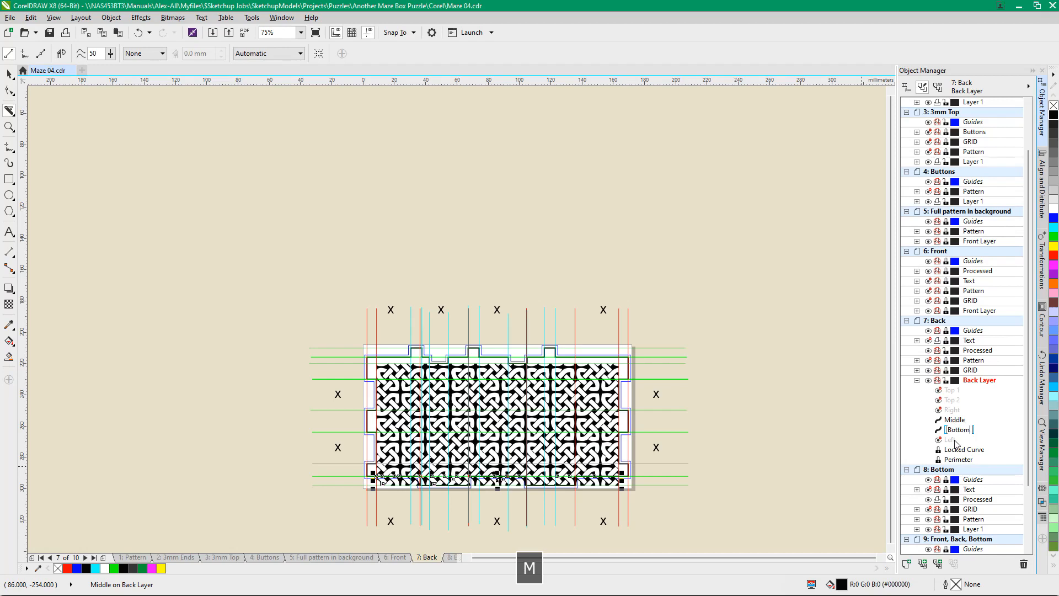
key("Return")
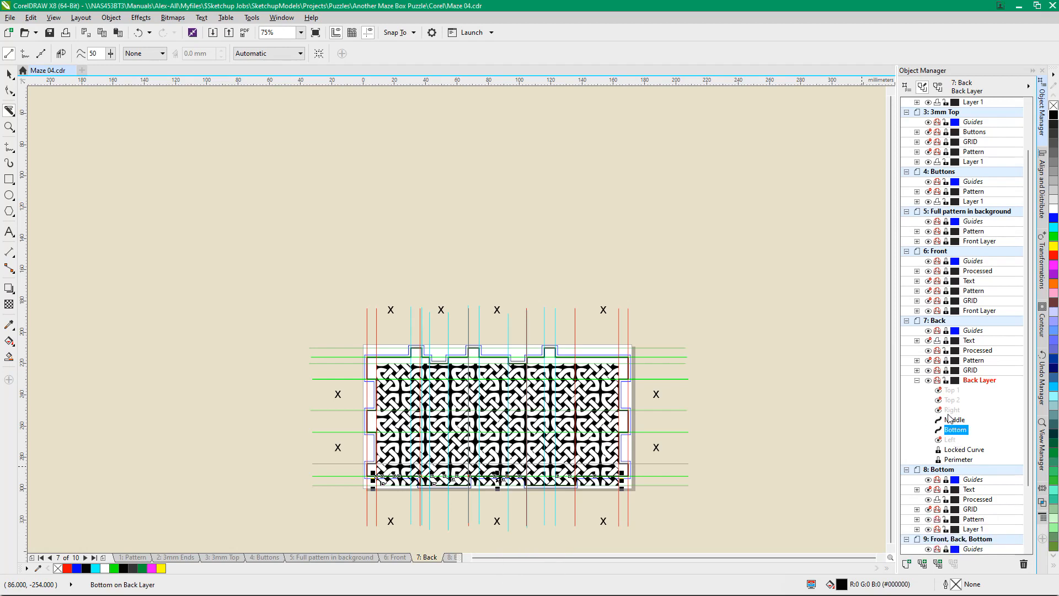
right_click(956, 431)
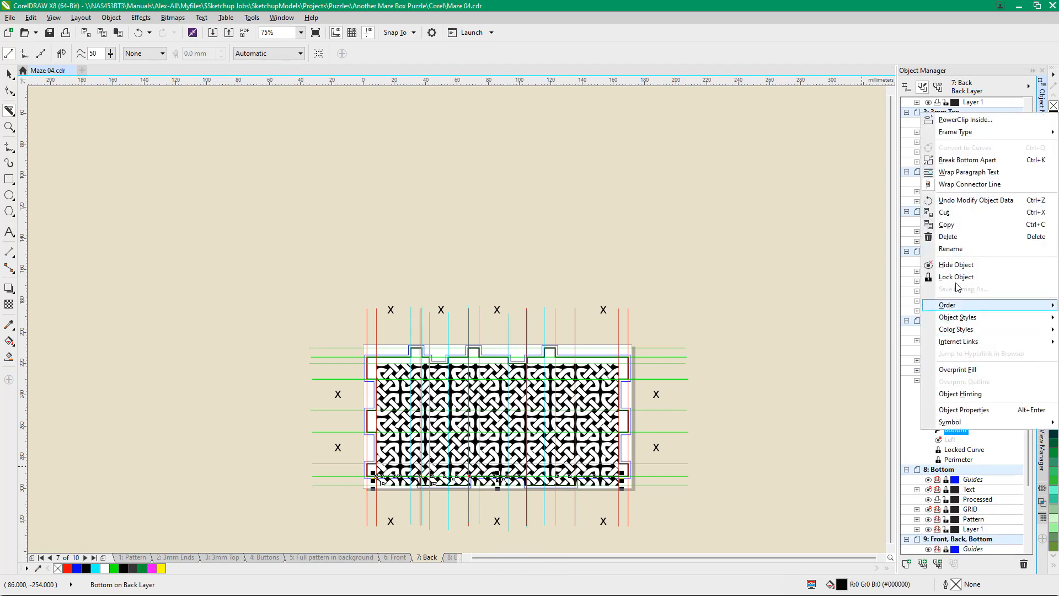
left_click(956, 266)
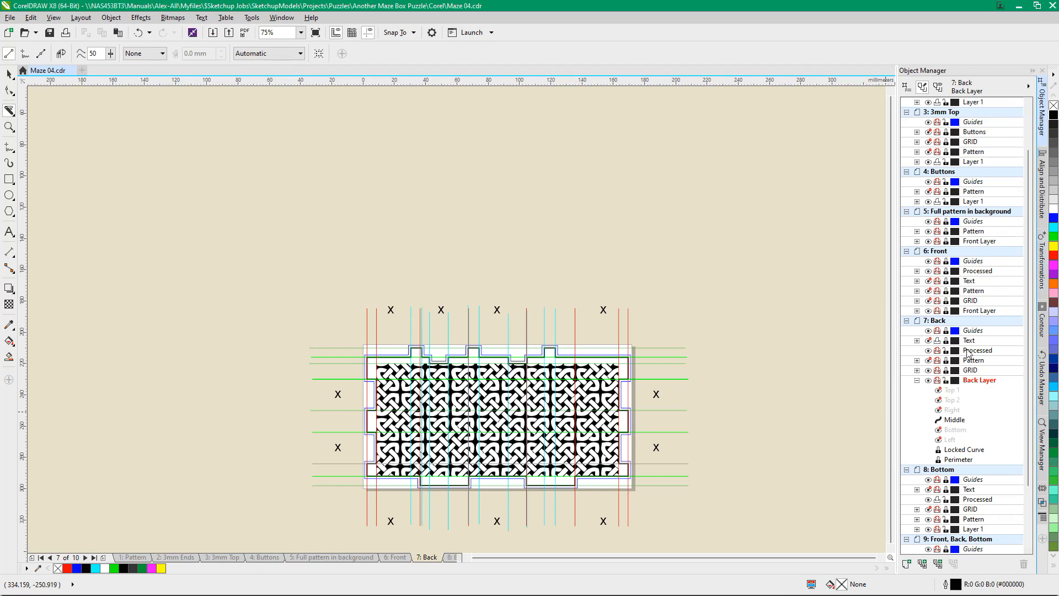
Move the Middle piece to the Back page's Processed layer and lock that layer
left_click_drag(958, 422, 973, 354)
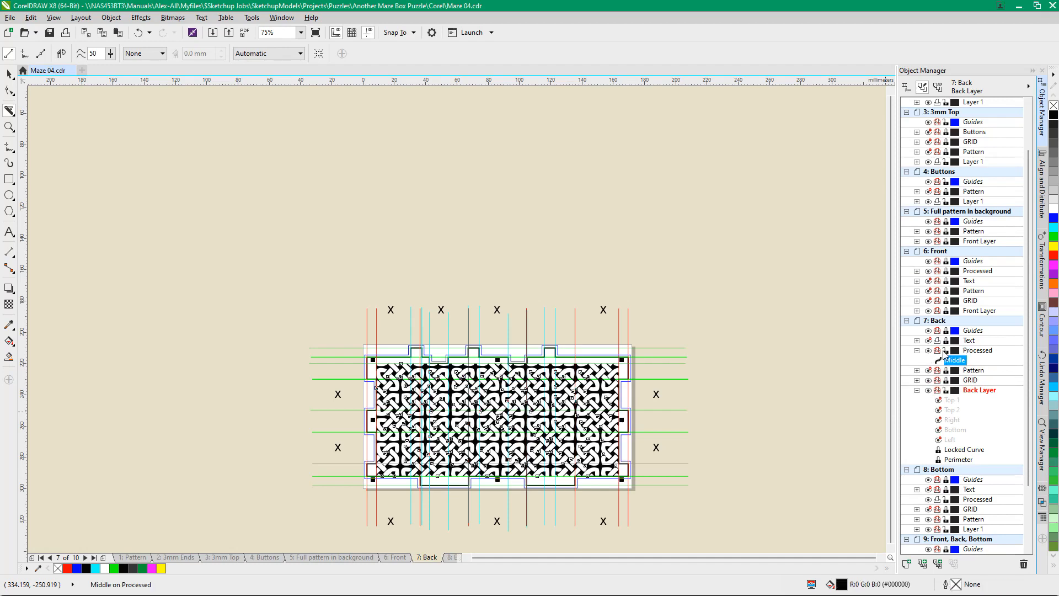
left_click(947, 351)
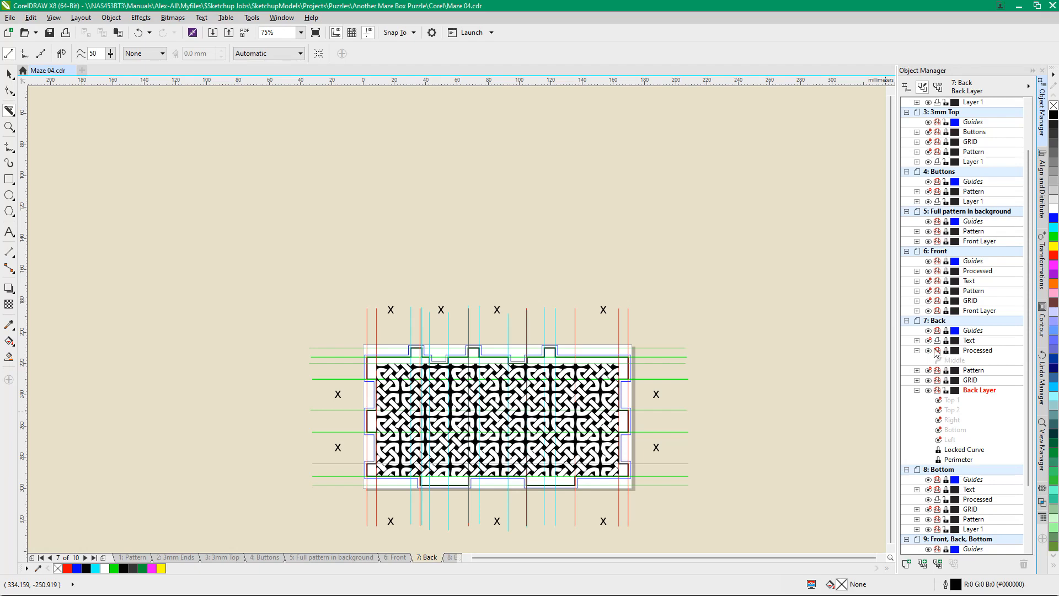
Hide the Back page's Processed layer and show the Top 1, Top 2, Right, Bottom and Left pieces
left_click(930, 351)
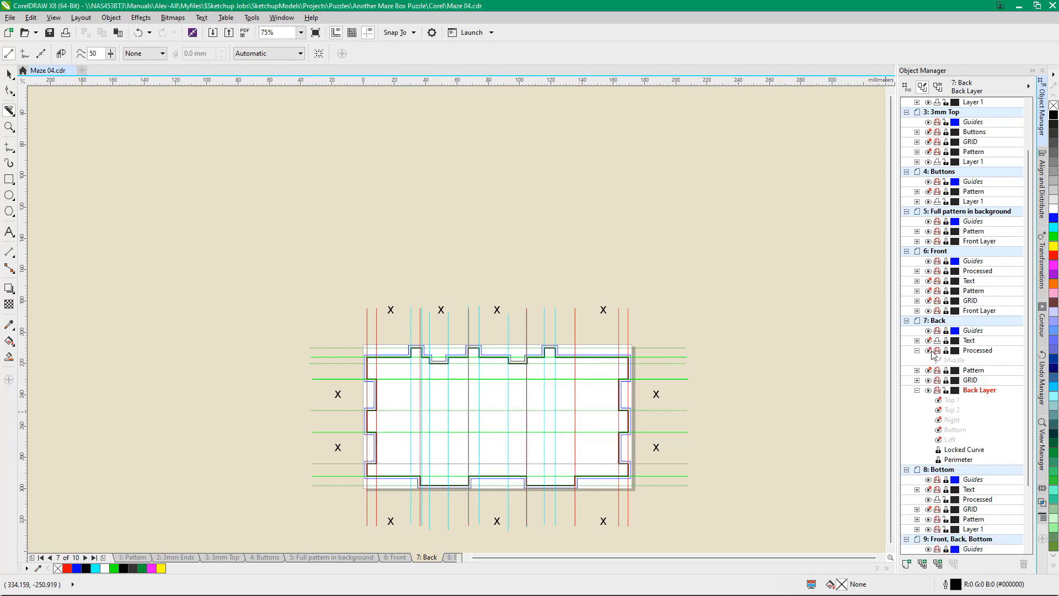
left_click(947, 400)
left_click(951, 440, "shift")
right_click(952, 441)
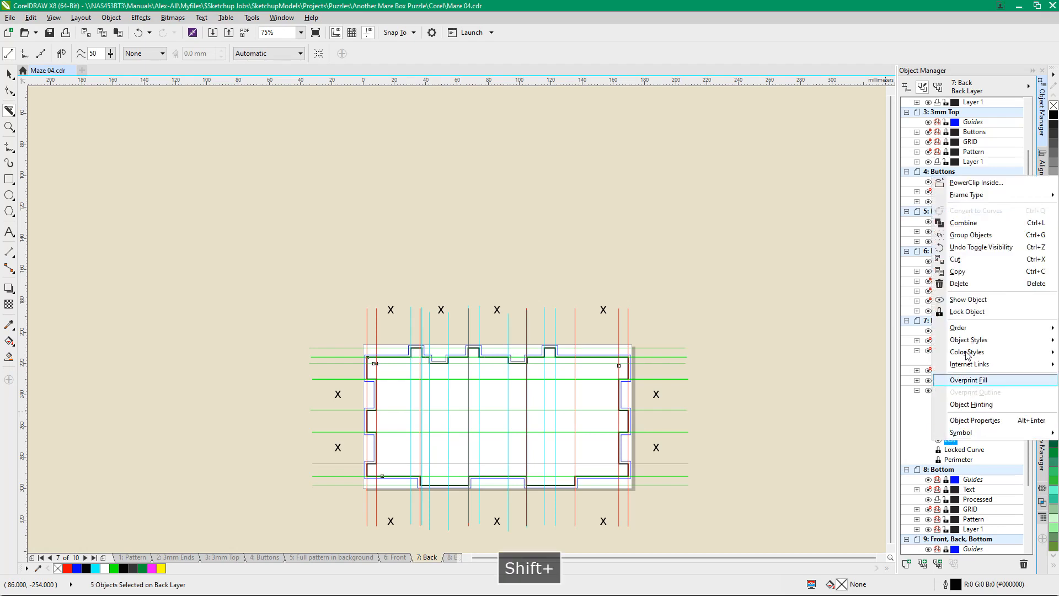
left_click(968, 300)
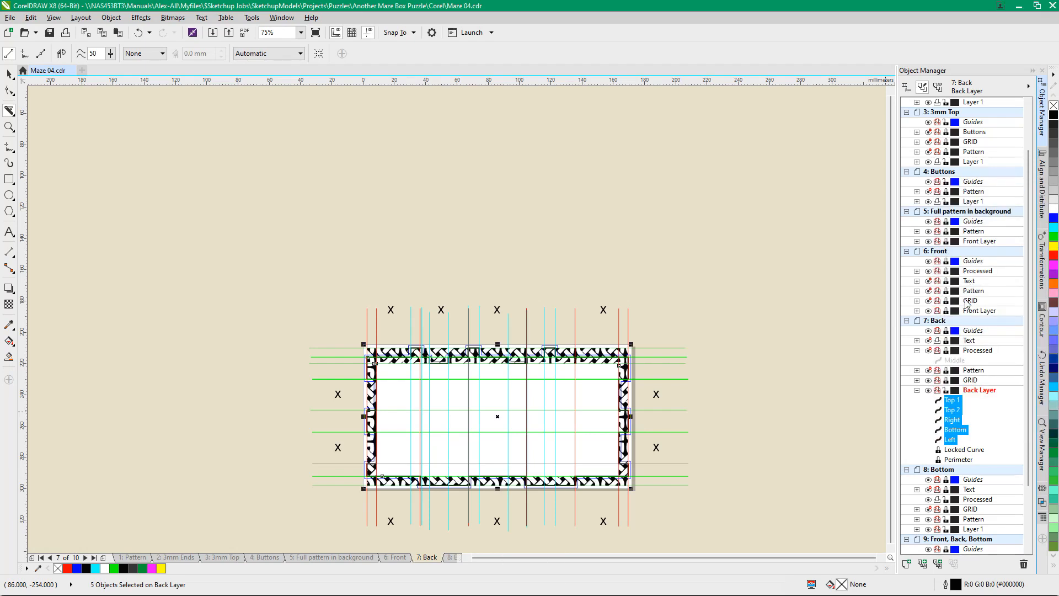
Hide the Top 1 and Top 2 pieces on the Back Layer
left_click(956, 415)
left_click(956, 398, "shift")
right_click(956, 398)
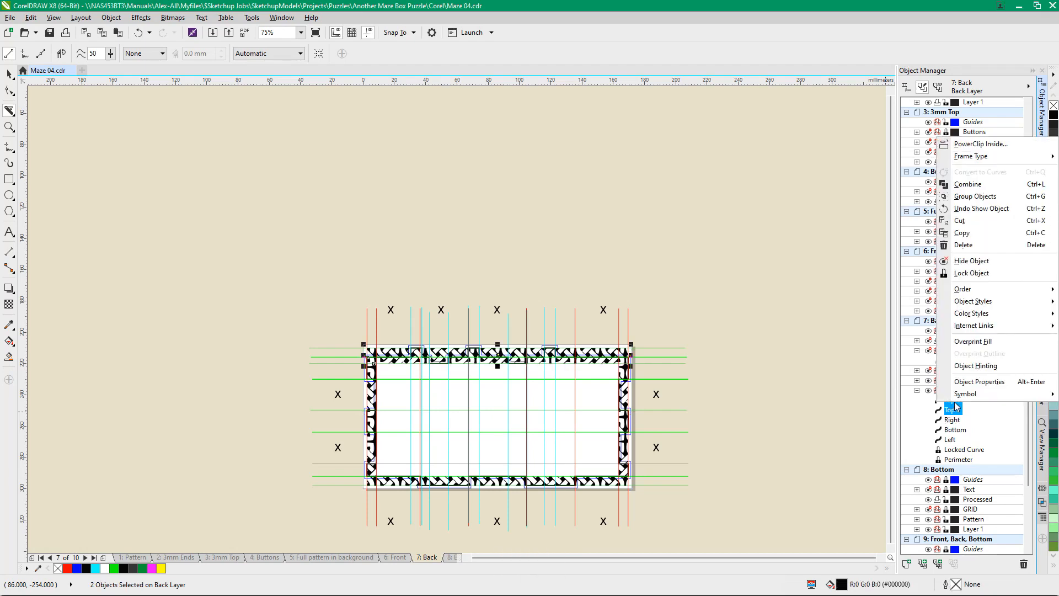
left_click(966, 262)
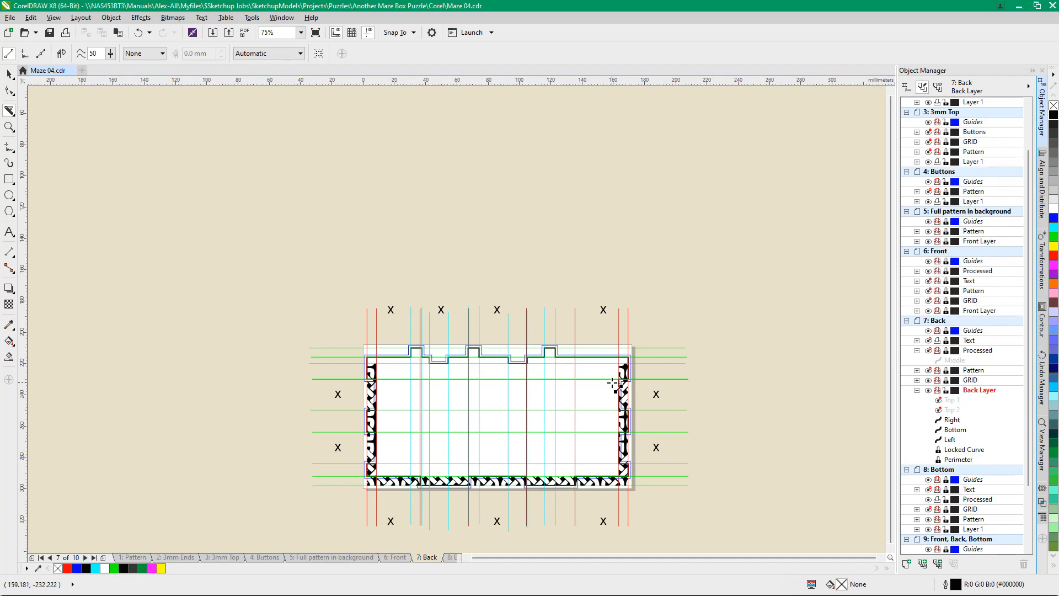
Knife-cut the Left and Right strips horizontally along the fourth, fifth, sixth and seventh green grid lines from the top
scroll(613, 382, "up", 2)
scroll(613, 383, "down", 2)
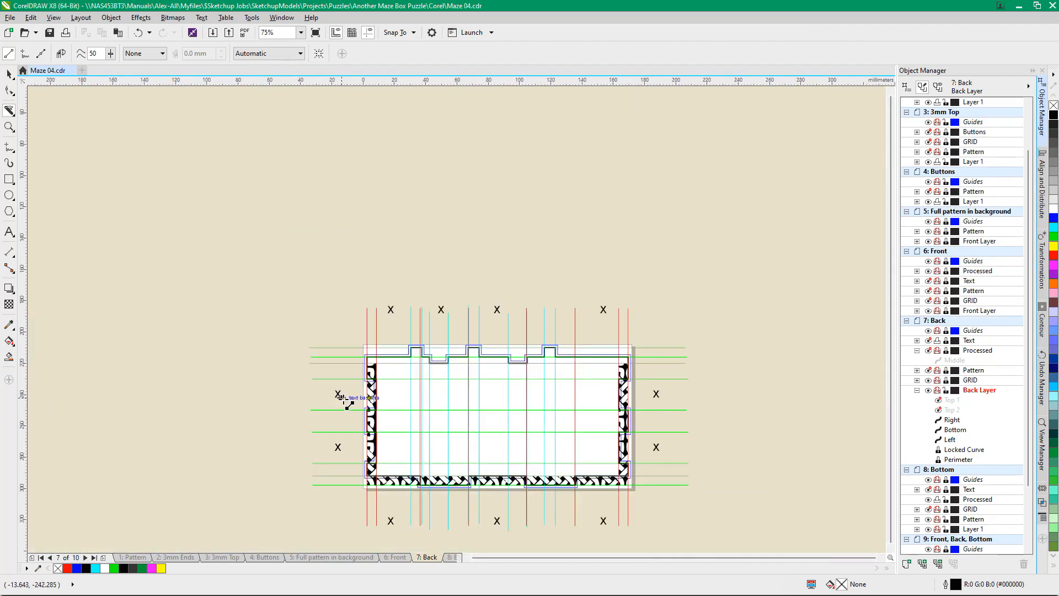
left_click_drag(347, 379, 662, 379)
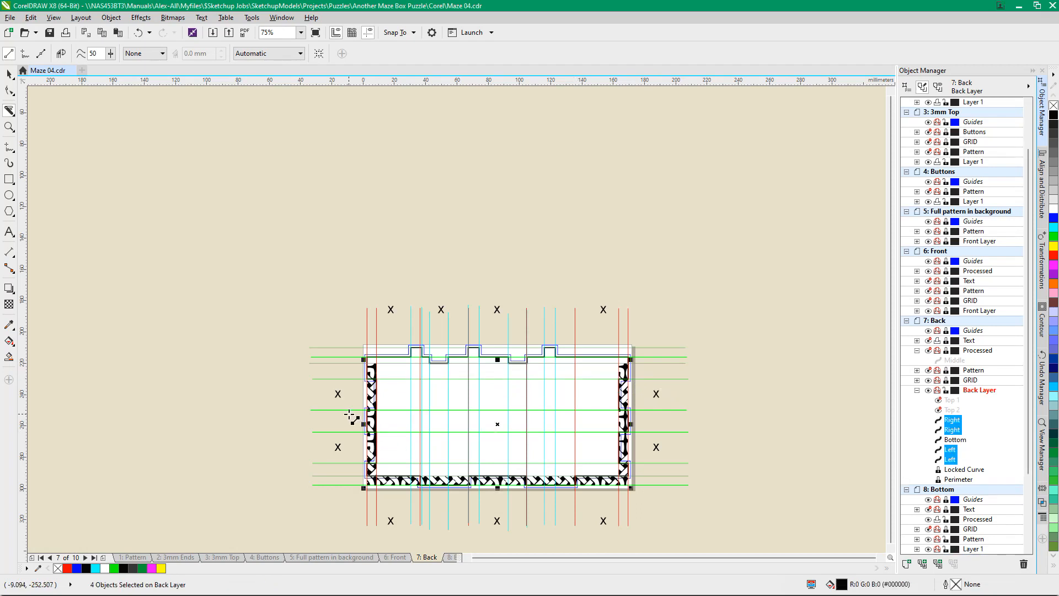
left_click_drag(347, 409, 645, 410)
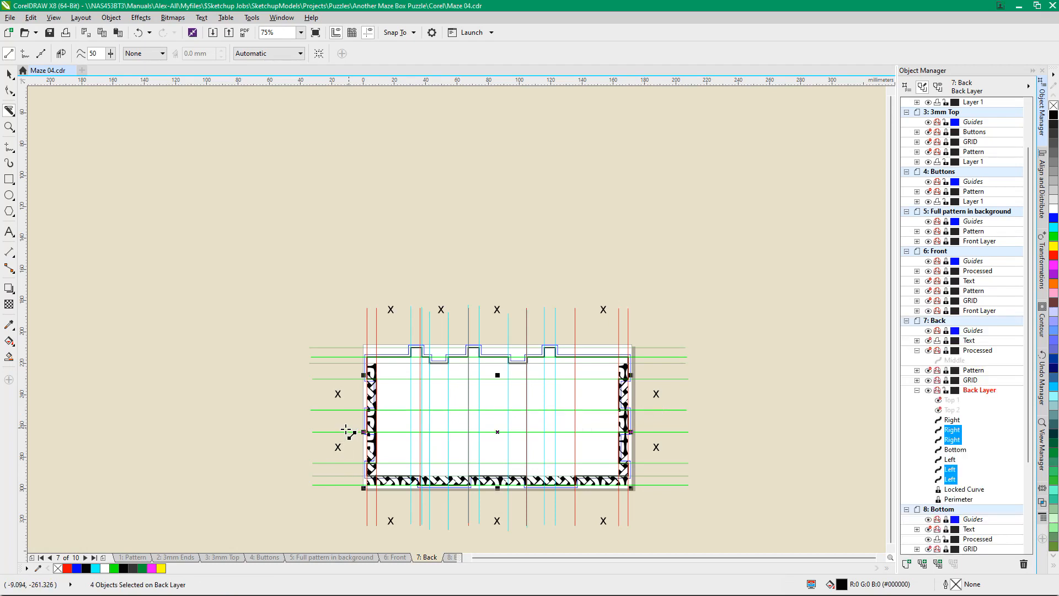
left_click_drag(339, 432, 675, 433)
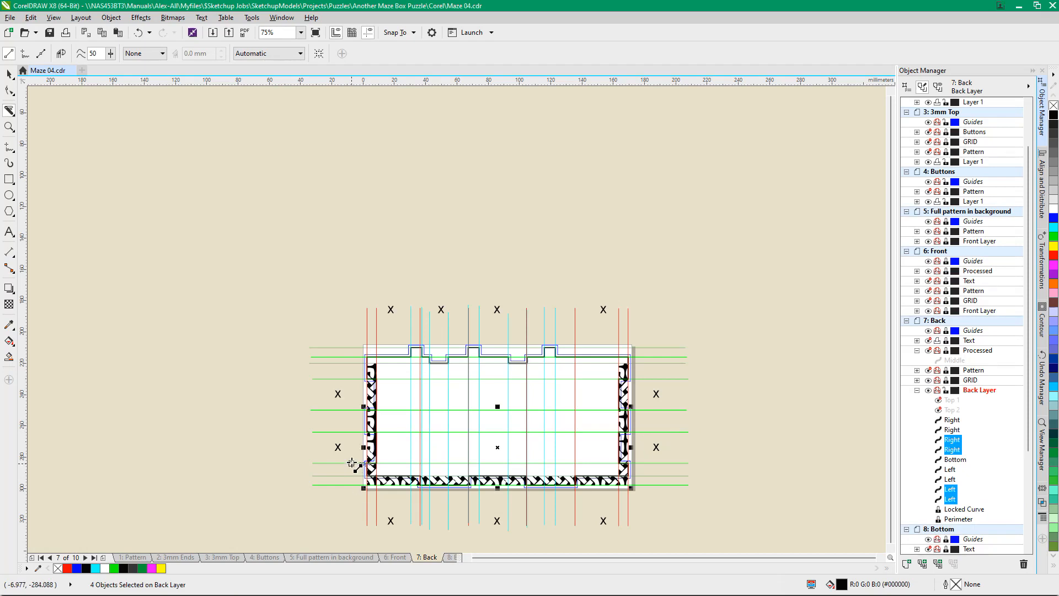
left_click_drag(341, 464, 656, 463)
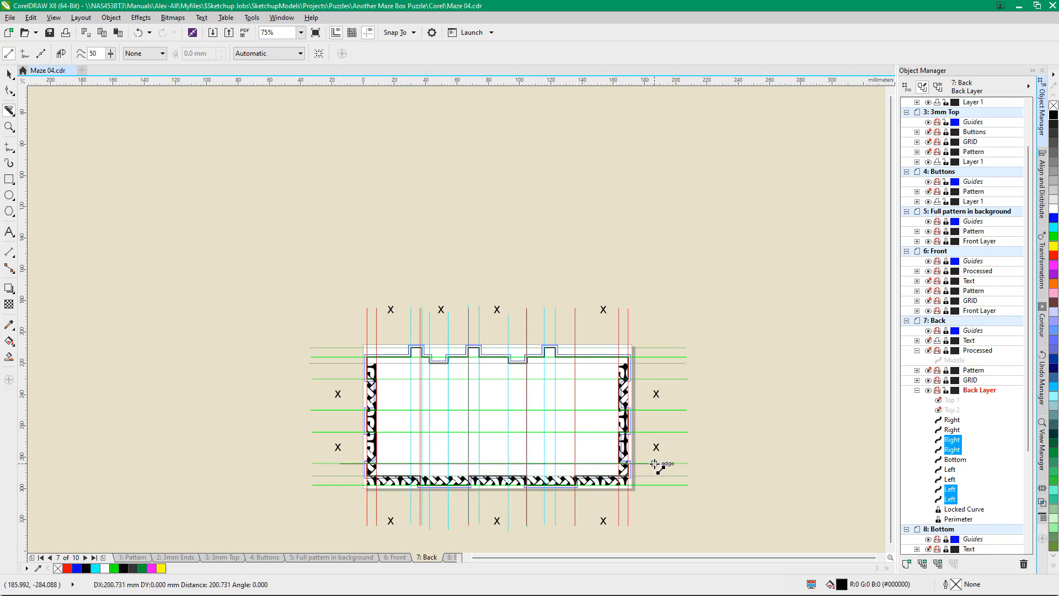
left_click_drag(655, 464, 655, 464)
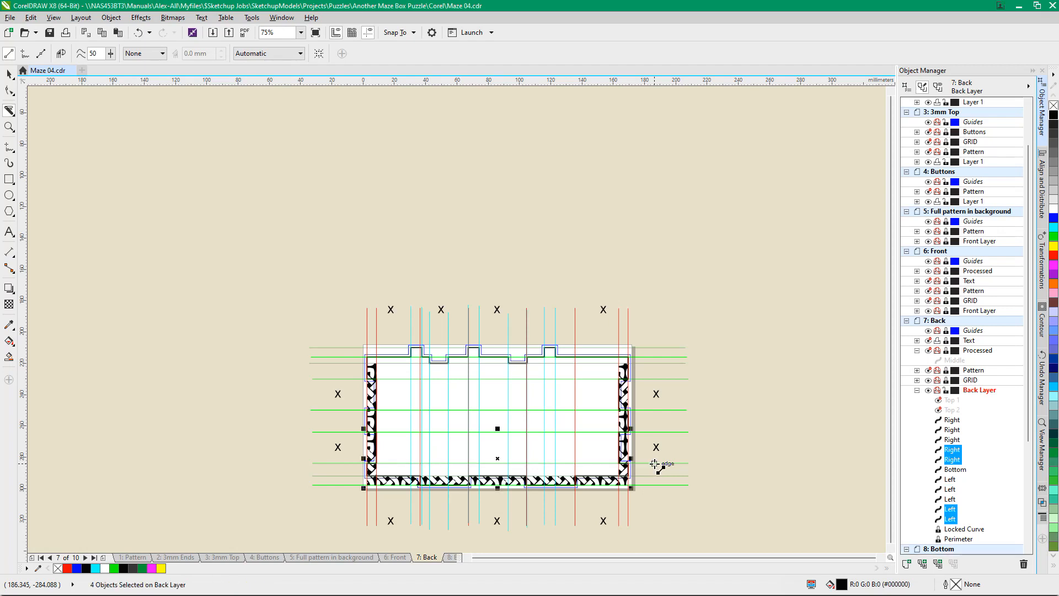
Hide the Bottom piece and knife-cut the Left and Right strips horizontally along the second green grid line from the bottom
left_click(952, 471)
right_click(953, 471)
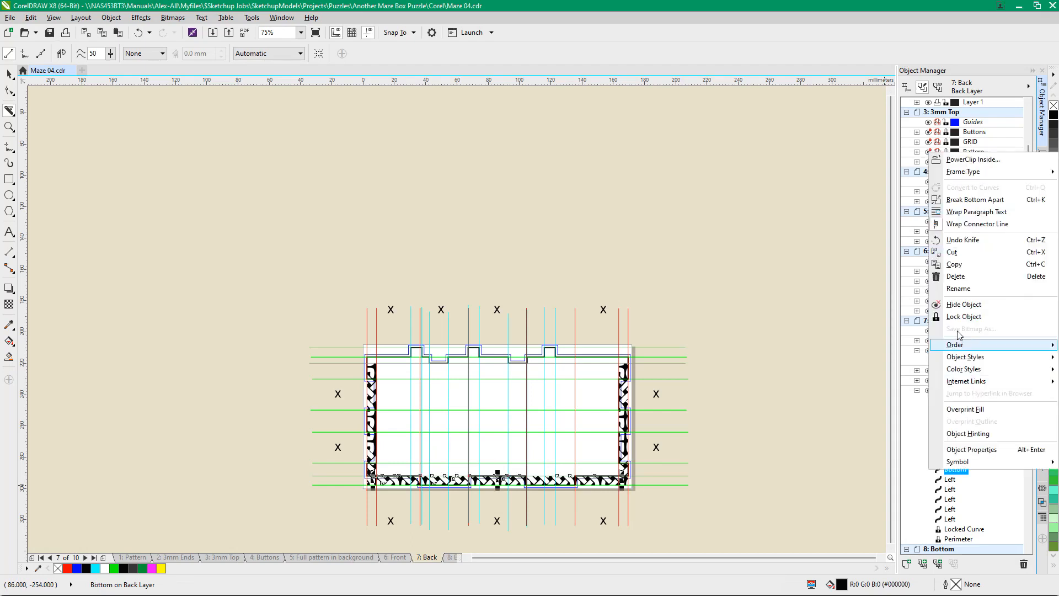
left_click(965, 305)
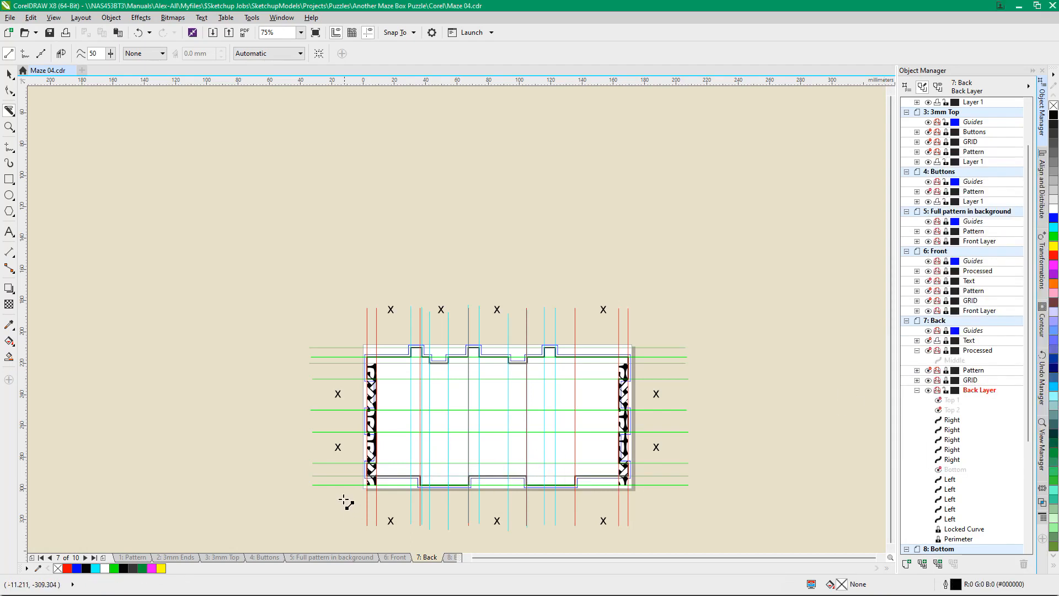
left_click_drag(334, 476, 653, 476)
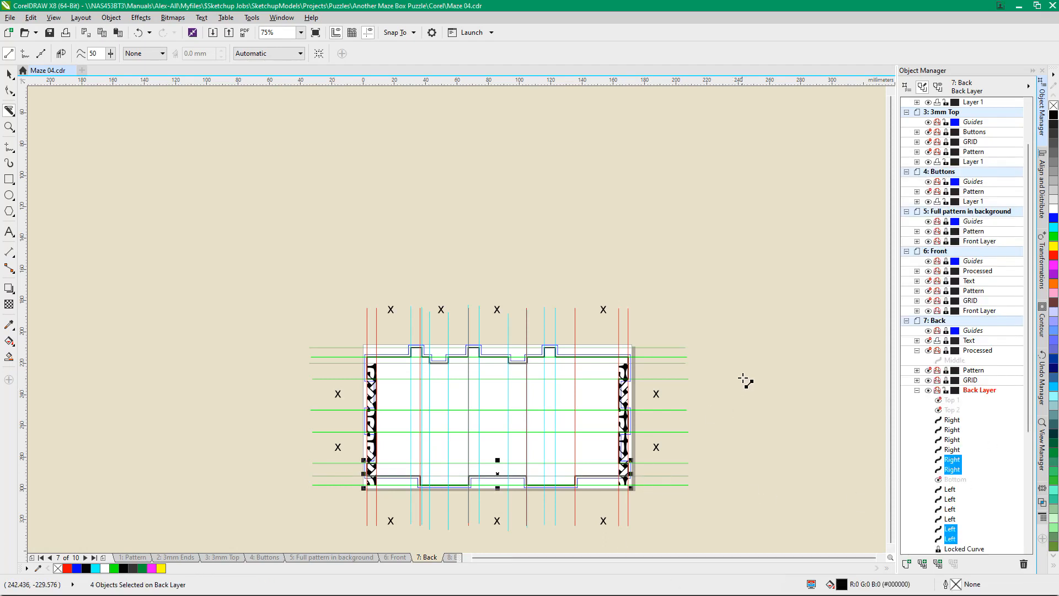
Select the second segment from the top of the cut Left strip, beside the upper X mark
left_click(9, 74)
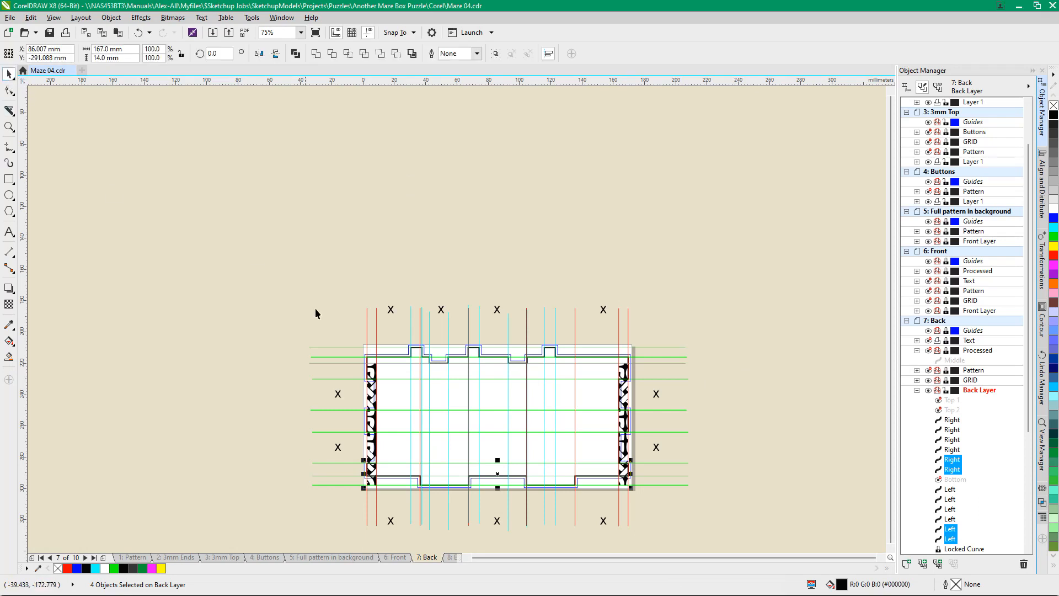
scroll(355, 360, "up", 1)
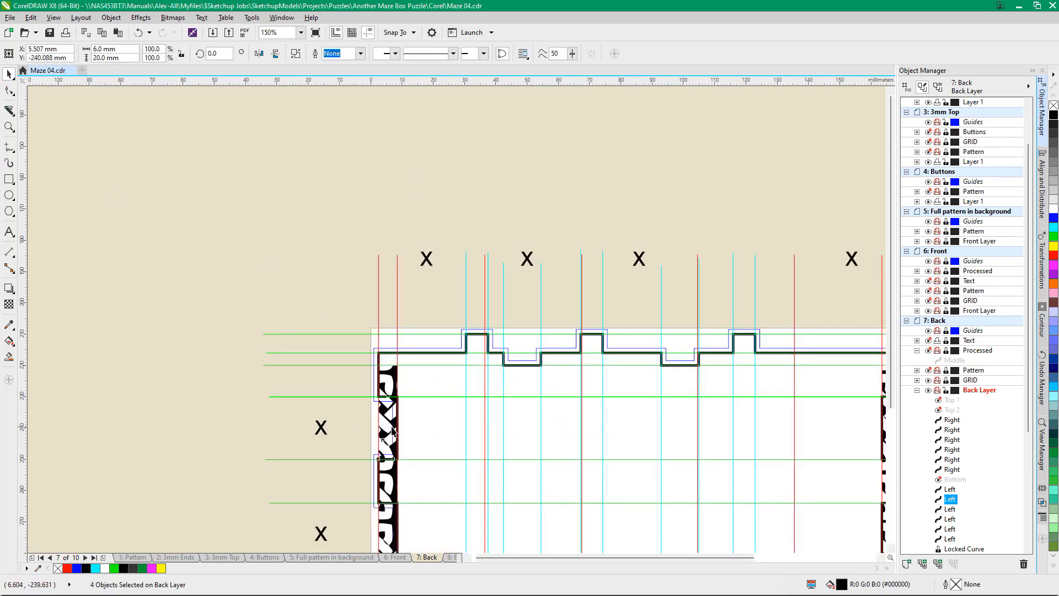
left_click(321, 381)
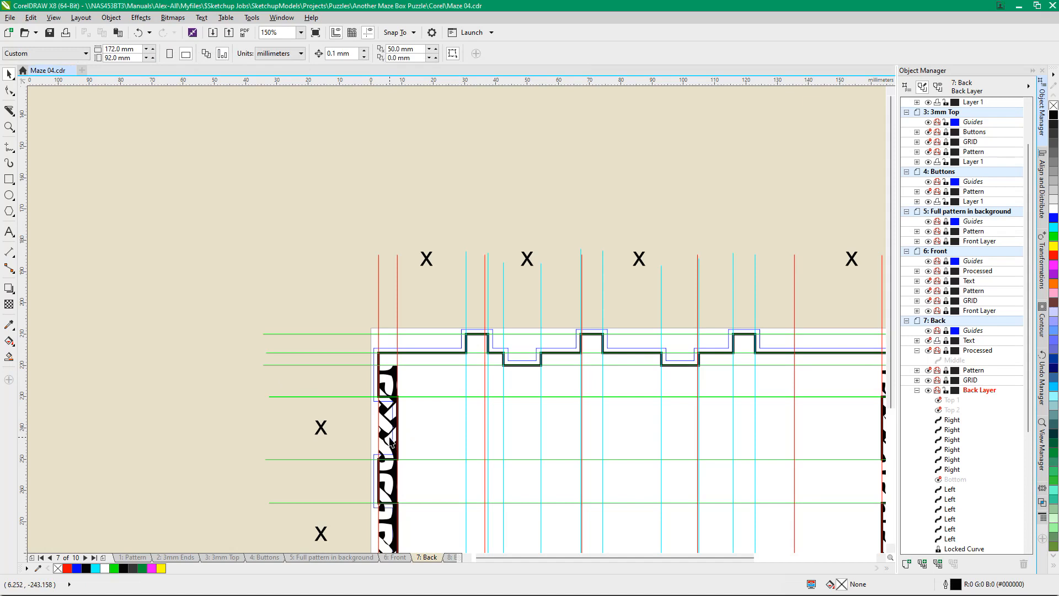
left_click(384, 417)
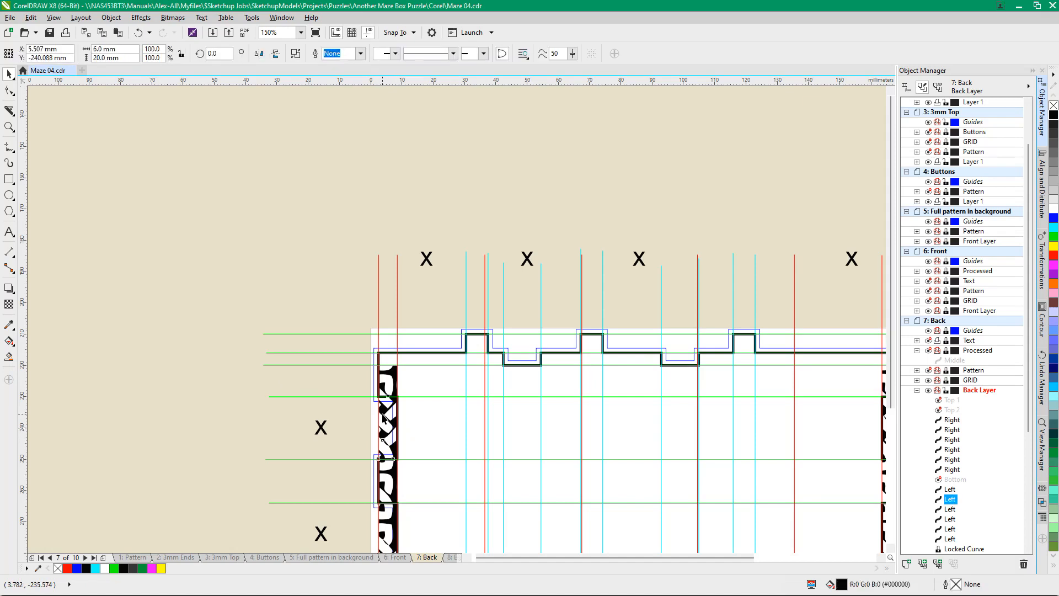
Delete the Left pattern pieces over the two left-edge notches and the 6 mm piece at the lower-left corner
key("Delete")
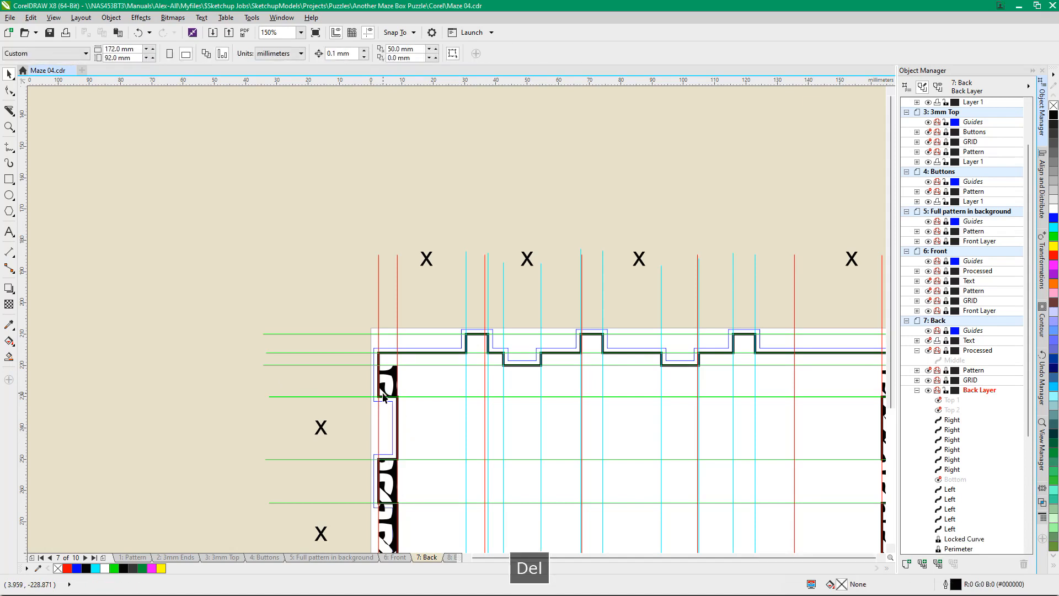
scroll(384, 396, "down", 2)
left_click(383, 467)
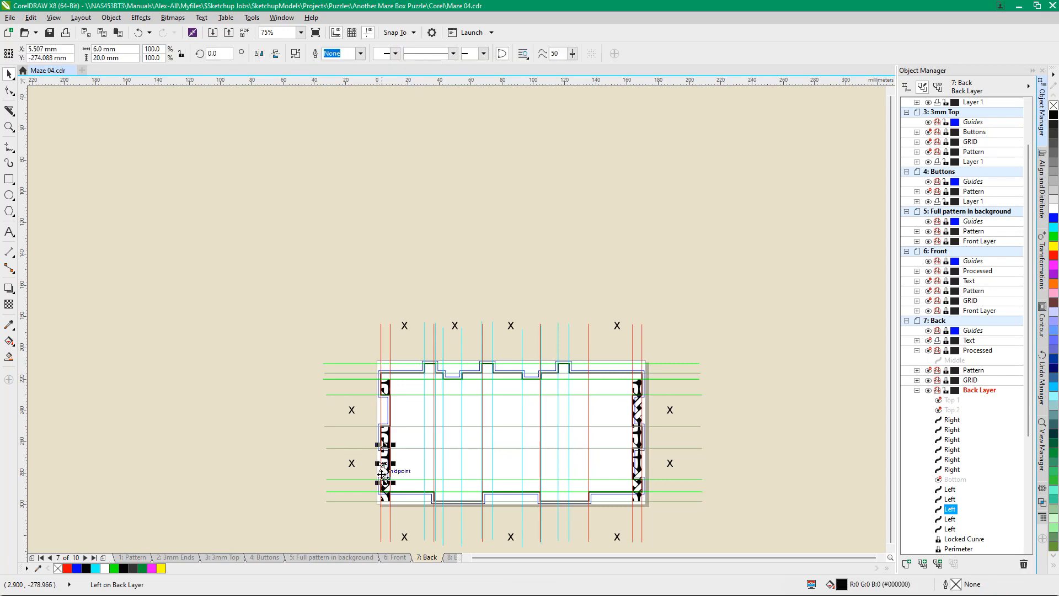
key("Delete")
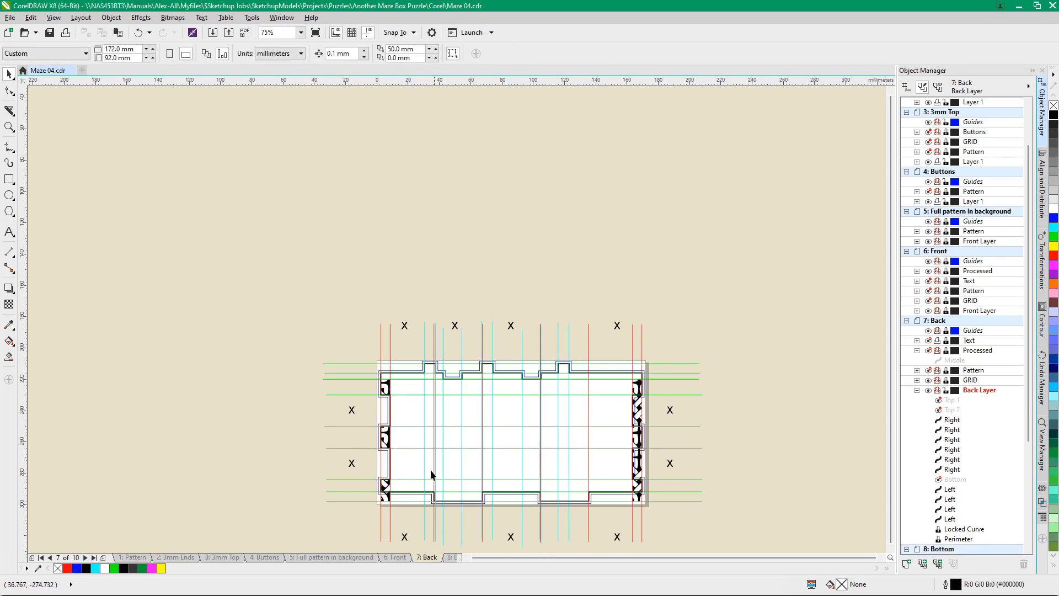
left_click(385, 499)
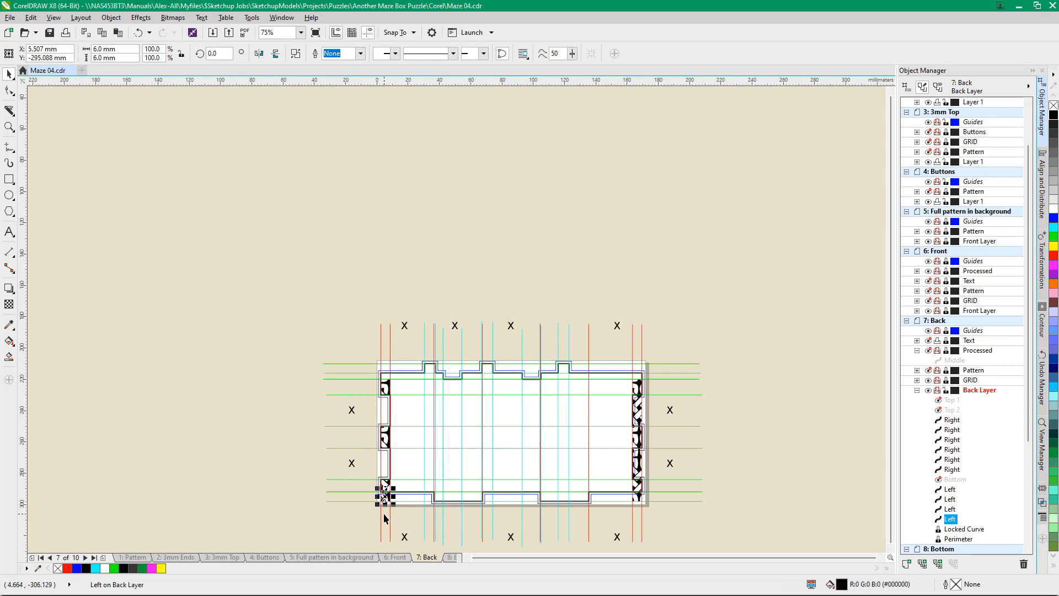
key("Delete")
Group the three remaining left-edge pattern pieces and name the group Left
left_click_drag(357, 332, 423, 532)
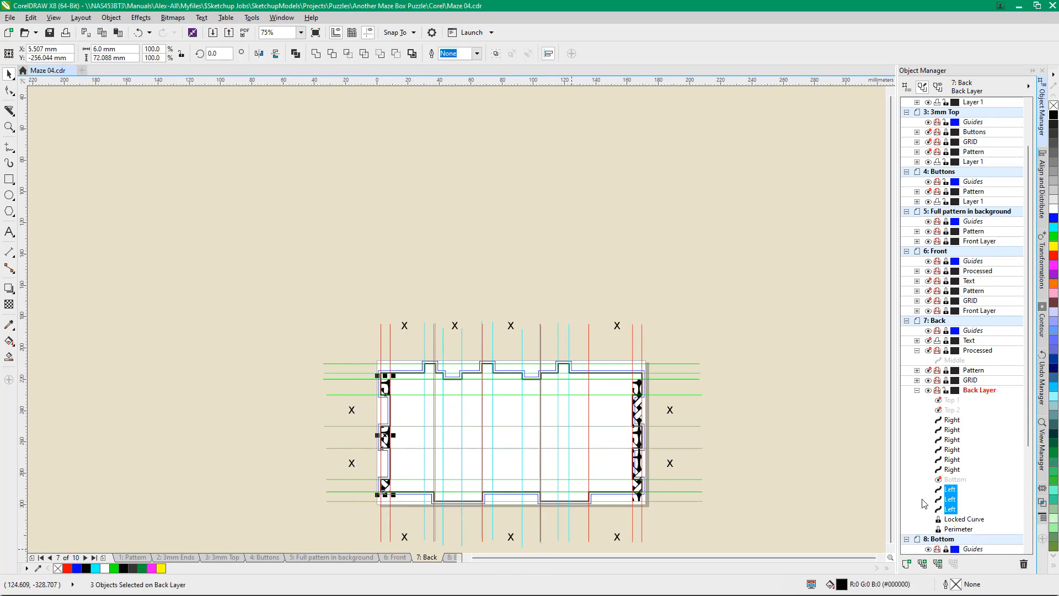
key("ctrl+g")
left_click(956, 470)
left_click(961, 480)
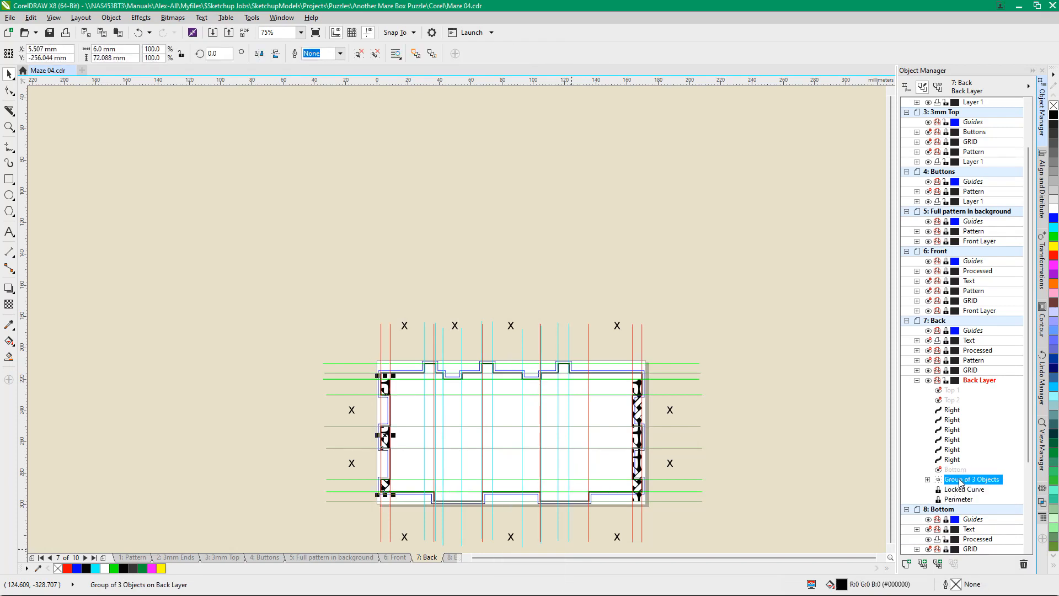
left_click(961, 480)
type("Left")
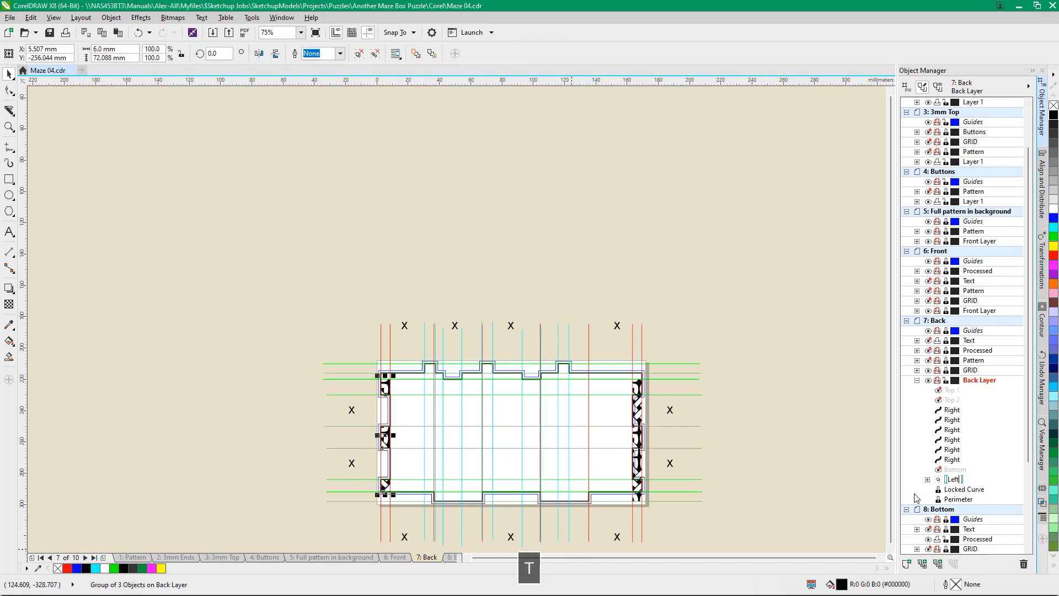
key("Return")
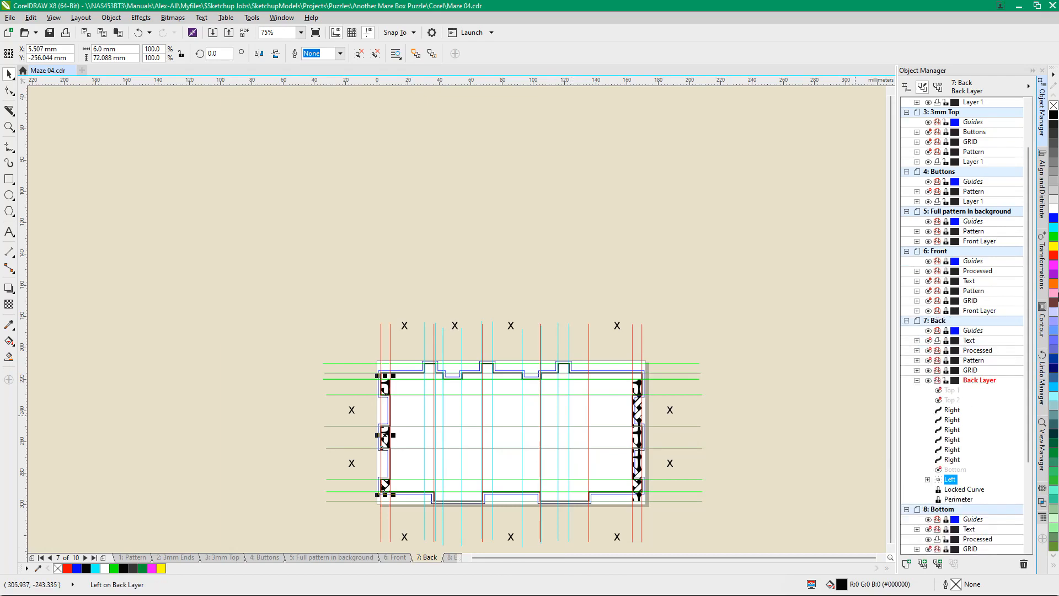
Move the Left group into the Back page's Processed layer, and lock and hide that layer
left_click(929, 350)
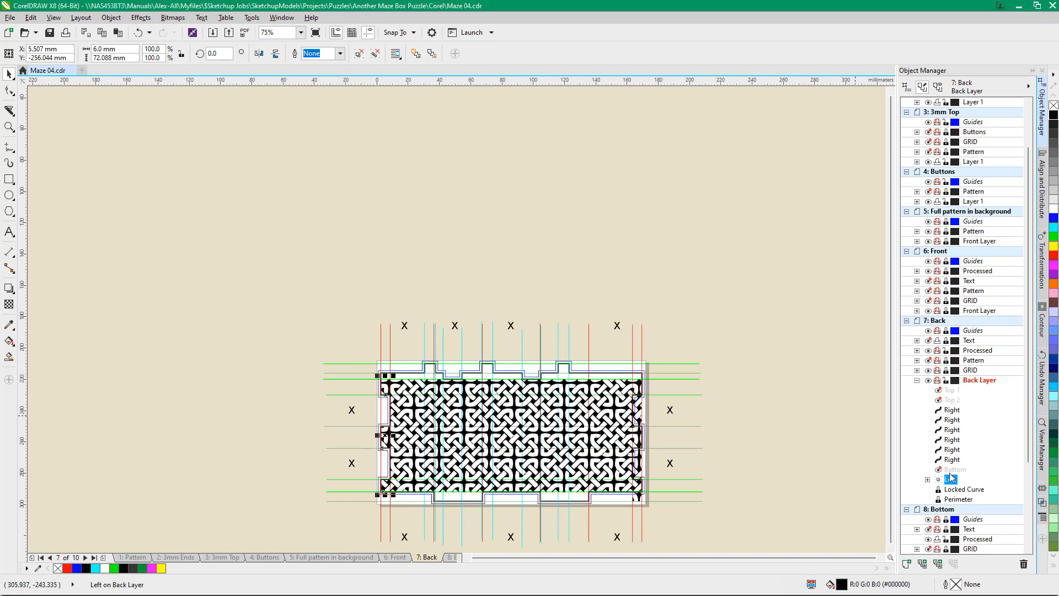
left_click_drag(953, 480, 939, 354)
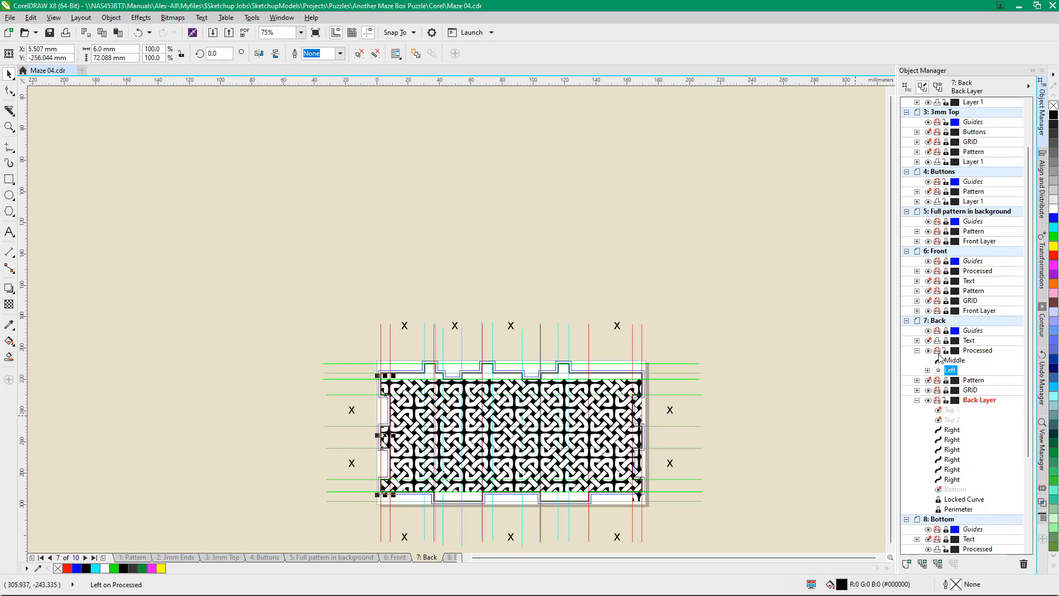
left_click(939, 351)
left_click(946, 351)
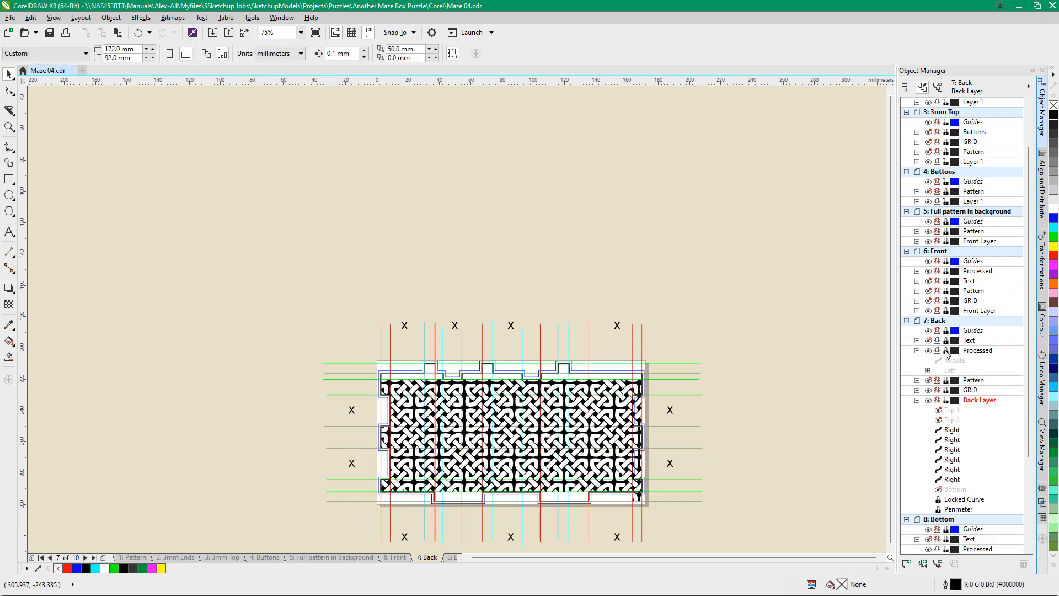
left_click(929, 351)
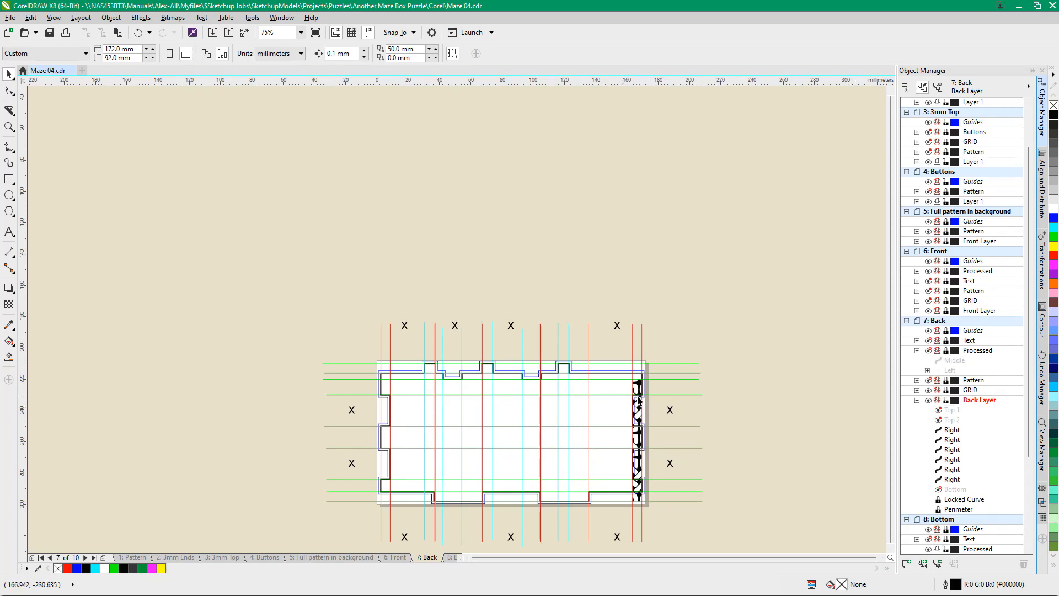
Delete the Right pattern pieces over the two right-edge notches and the 6 mm piece at the lower-right corner
scroll(645, 386, "up", 2)
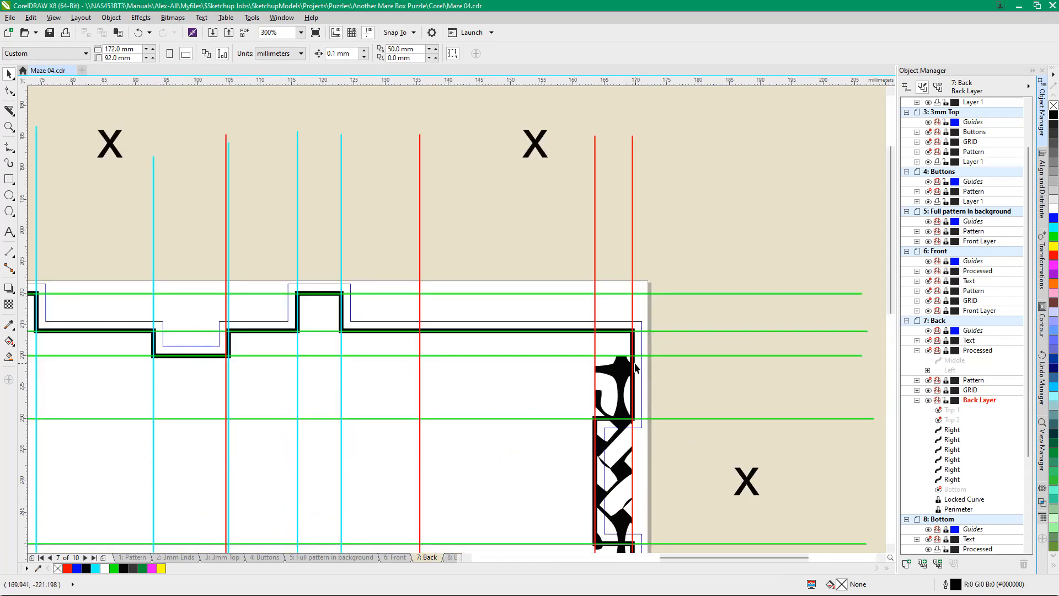
left_click(623, 474)
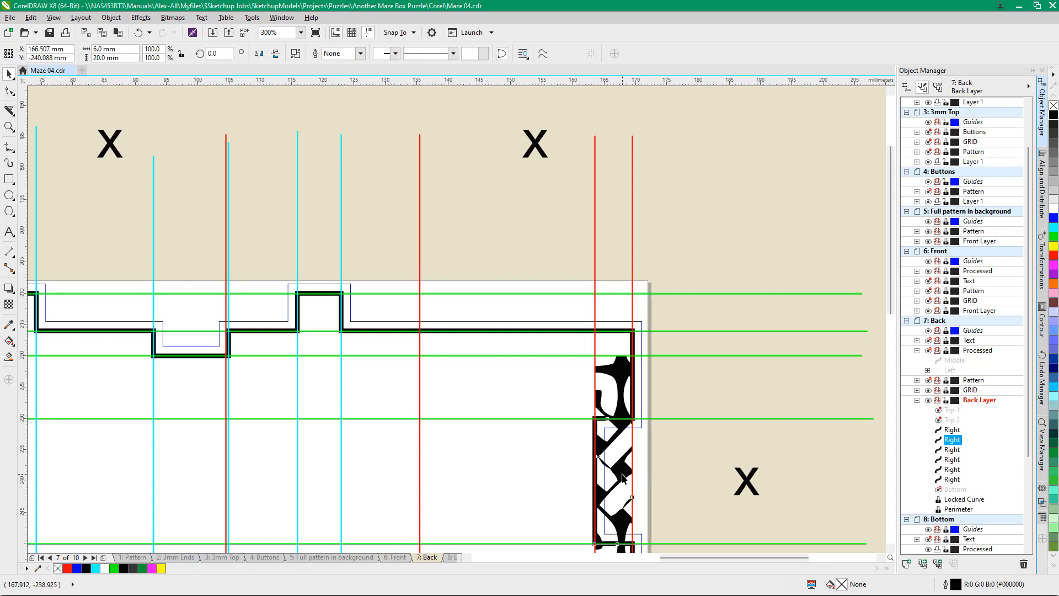
key("Delete")
scroll(634, 466, "down", 2)
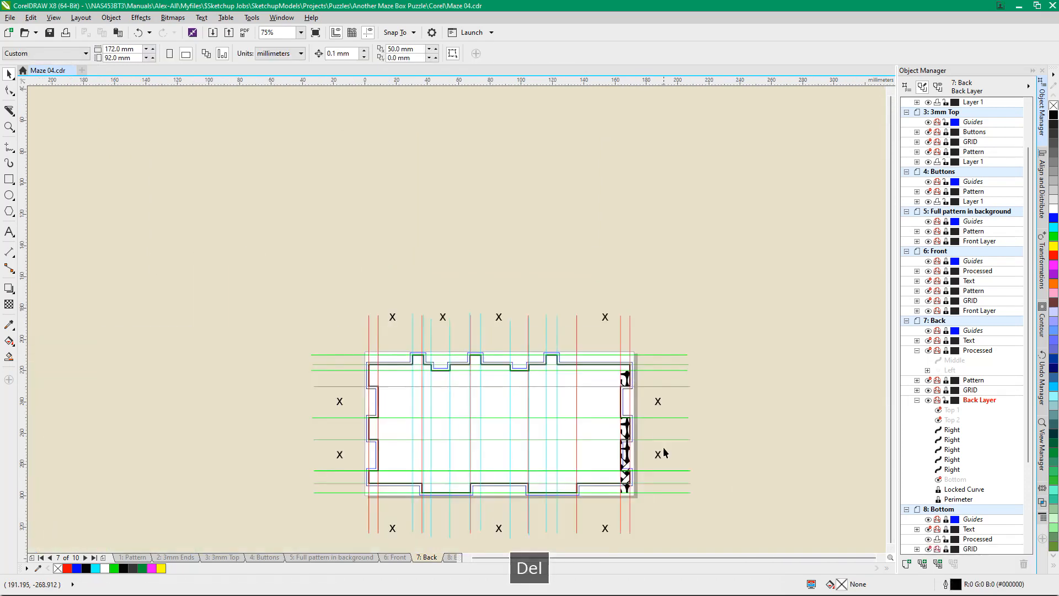
left_click(628, 471)
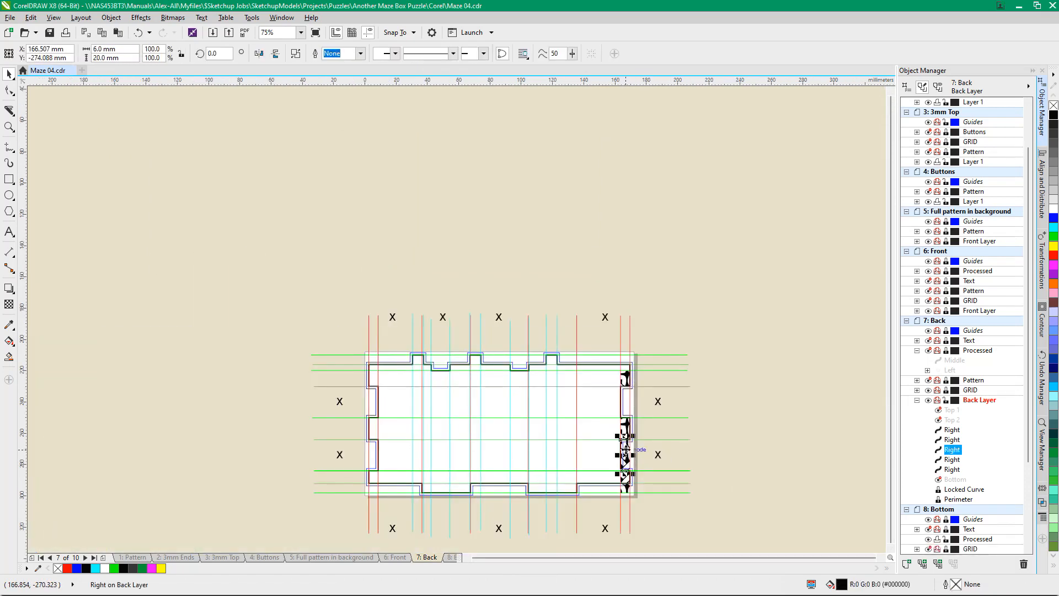
key("Delete")
left_click(627, 487)
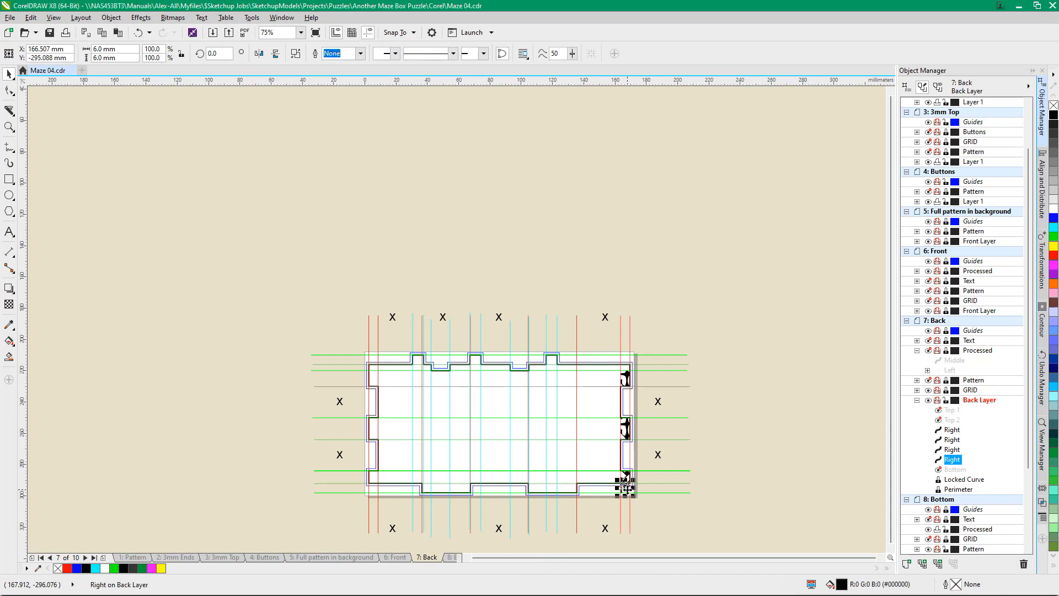
key("Delete")
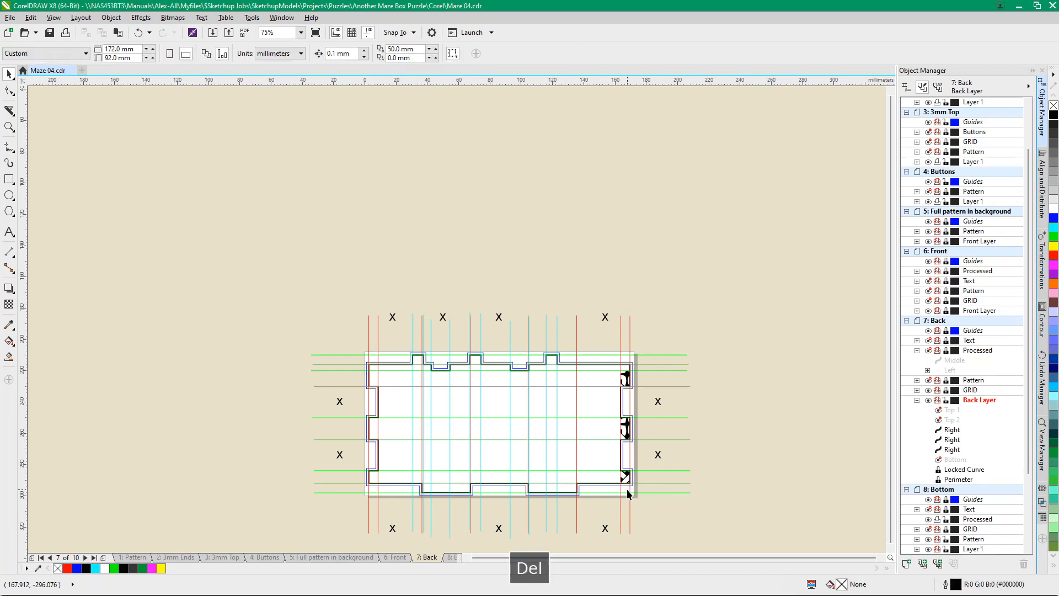
Group the three remaining right-edge pattern pieces and name the group Right
left_click(953, 431)
left_click(953, 450, "shift")
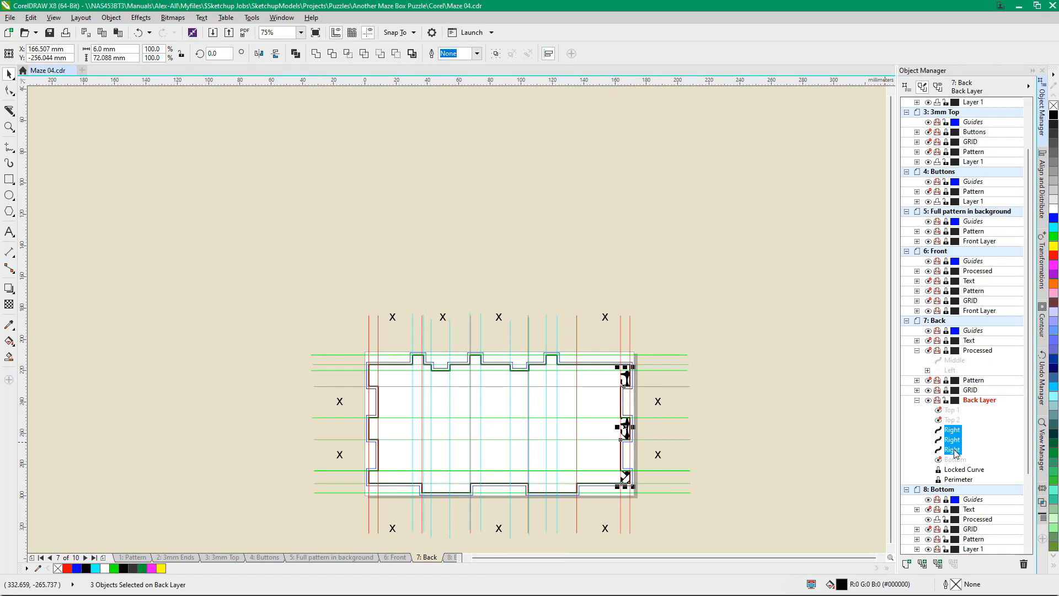
key("ctrl+g")
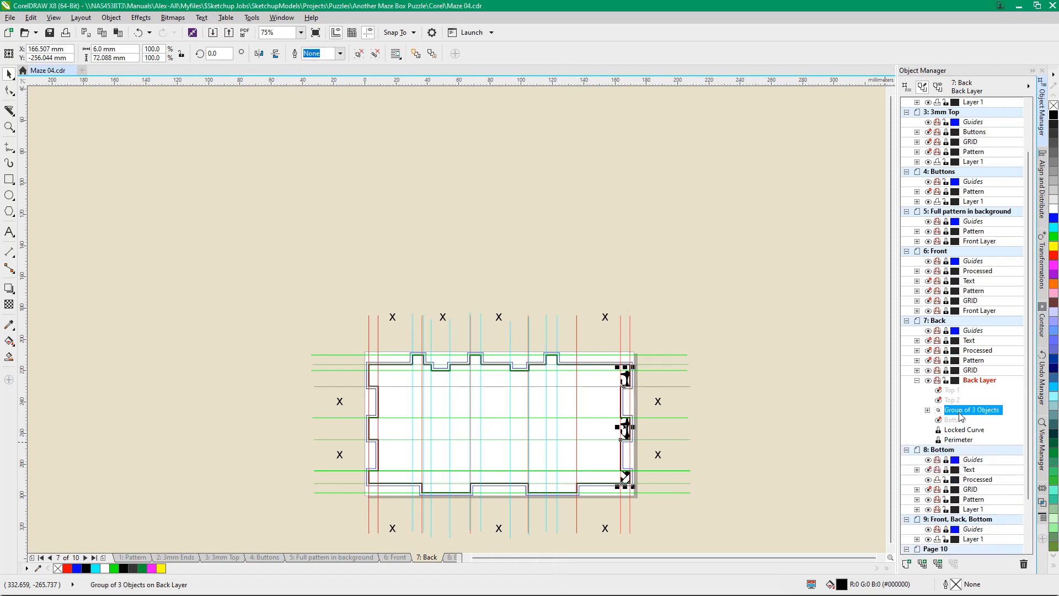
left_click(959, 413)
type("Right")
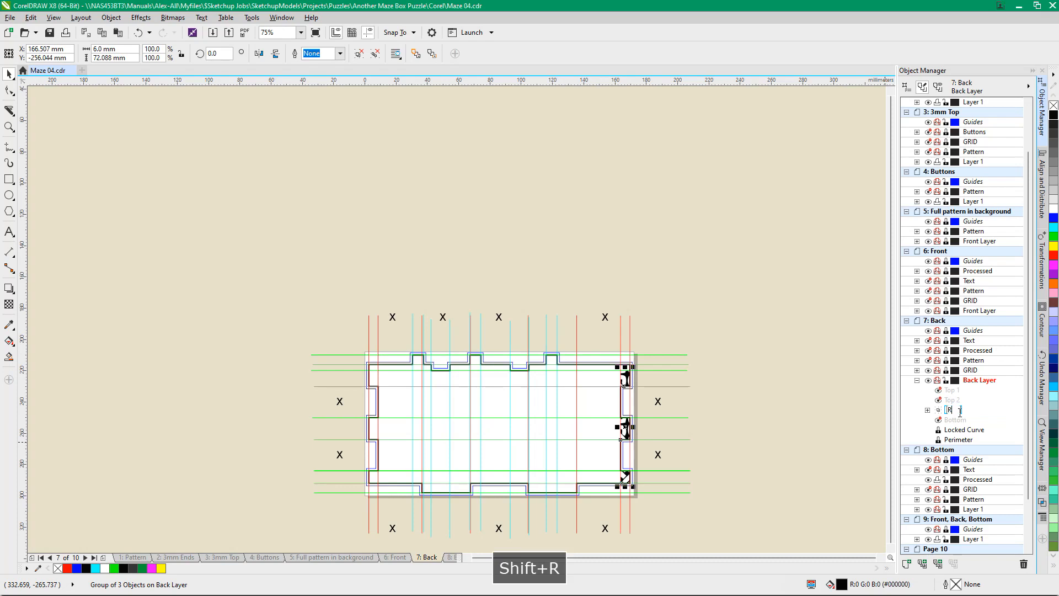
key("Return")
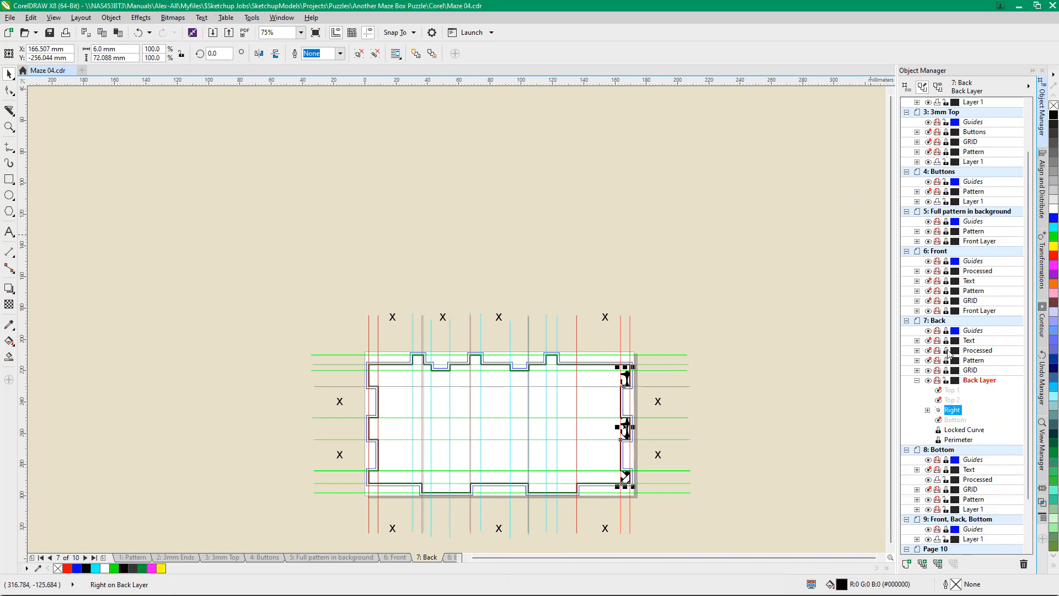
Move the Right group into the Back page's Processed layer, show that layer to check the pattern, and hide it again
left_click(917, 350)
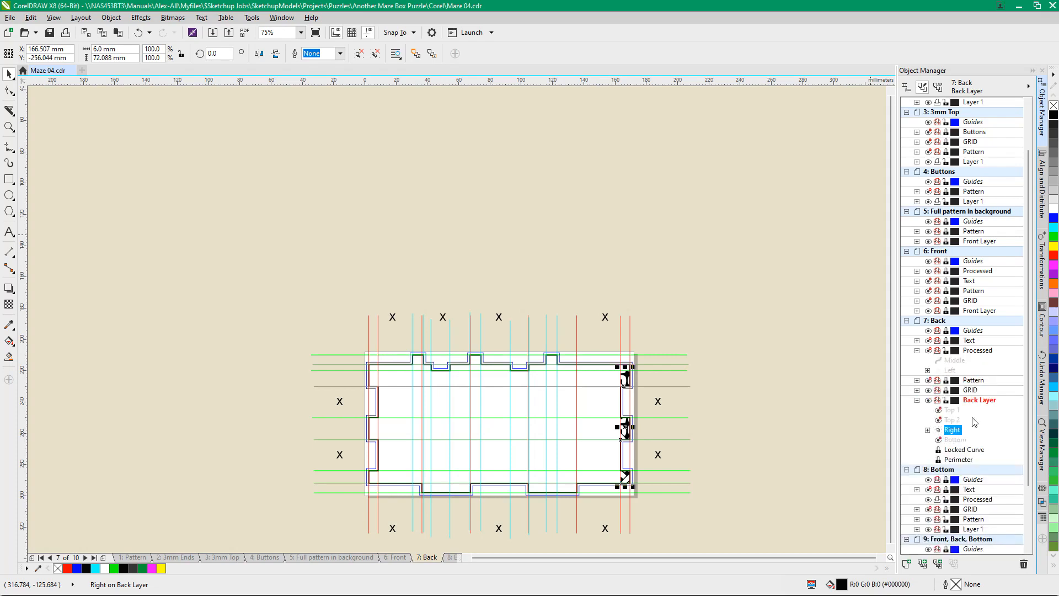
left_click_drag(973, 410, 979, 356)
key("Escape")
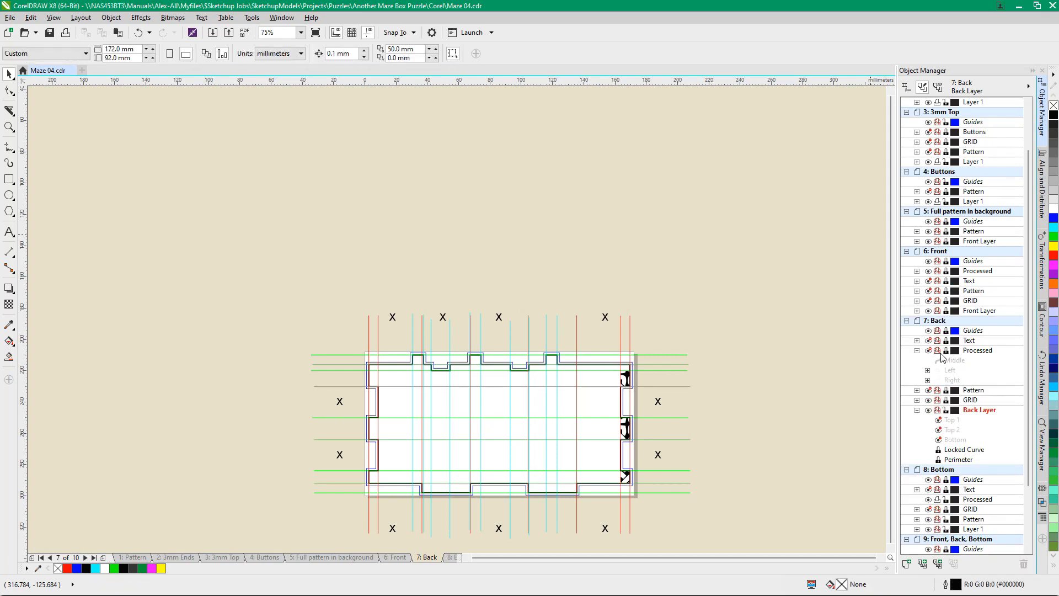
left_click(929, 351)
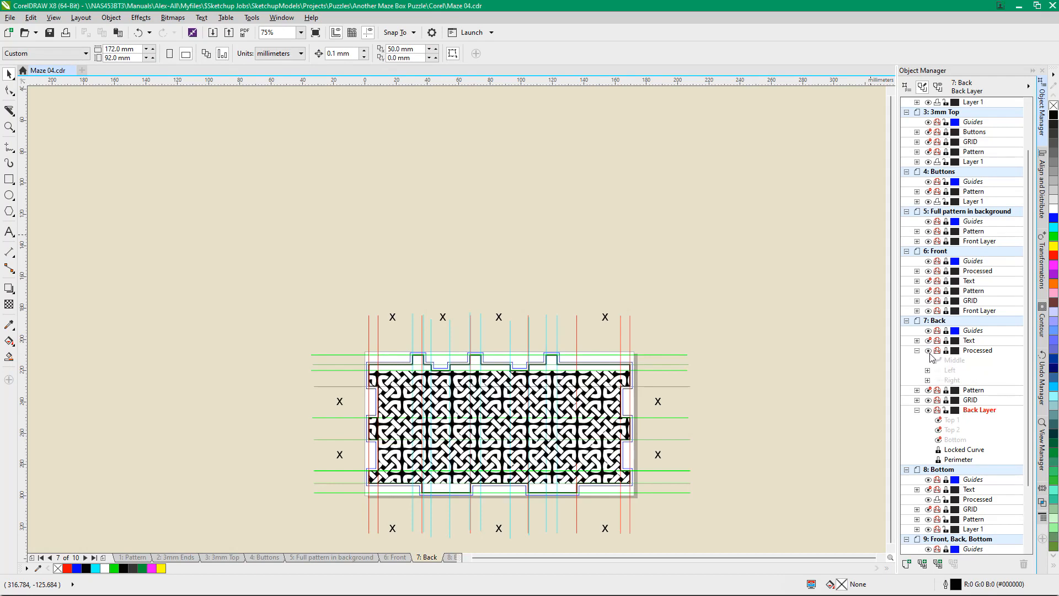
left_click(929, 353)
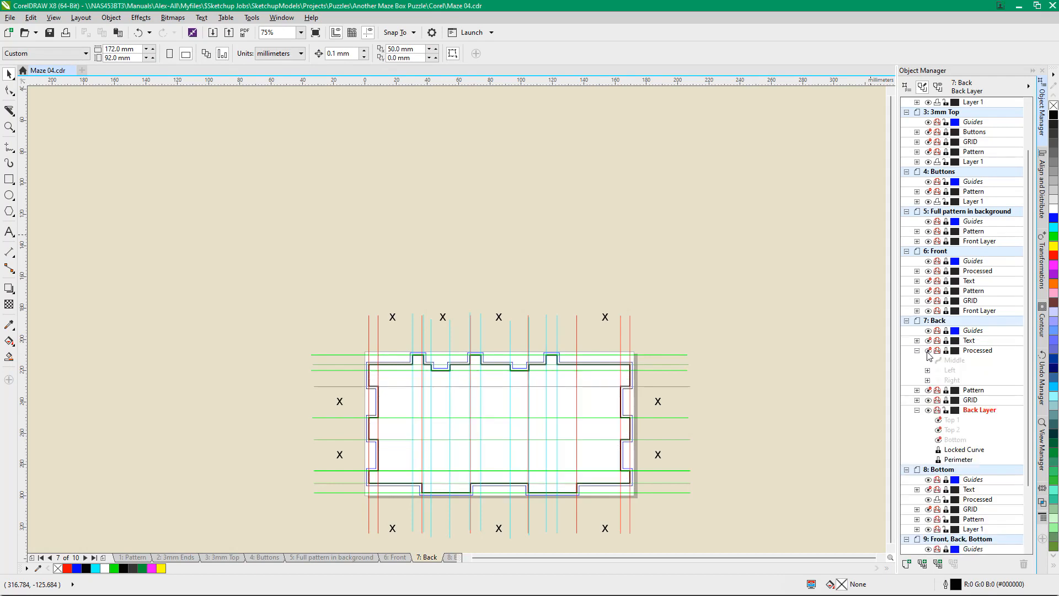
Make the hidden Bottom pattern strip on the Back Layer visible
left_click(953, 440)
right_click(952, 443)
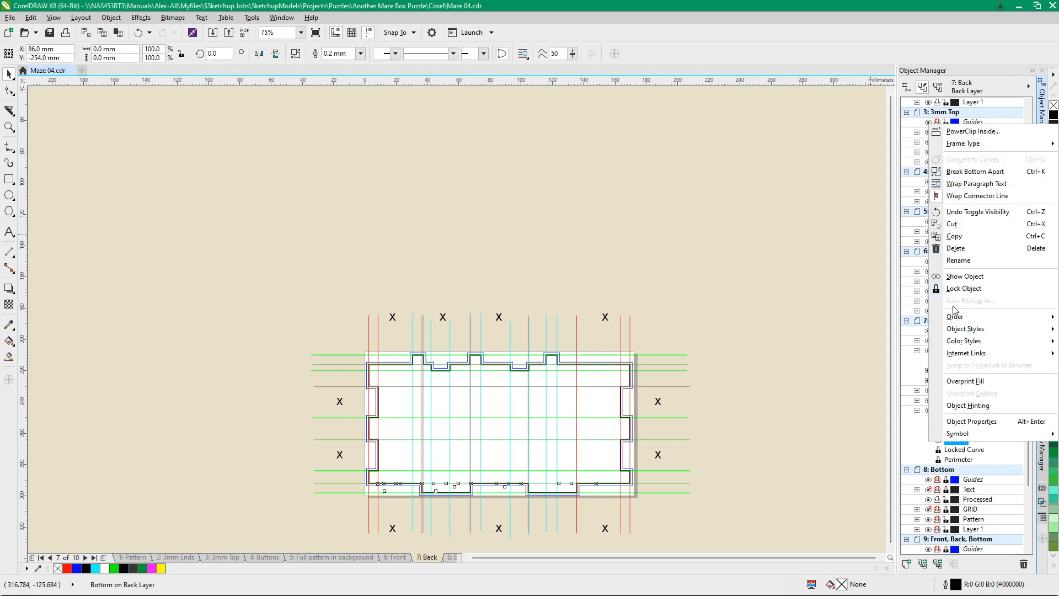
left_click(959, 281)
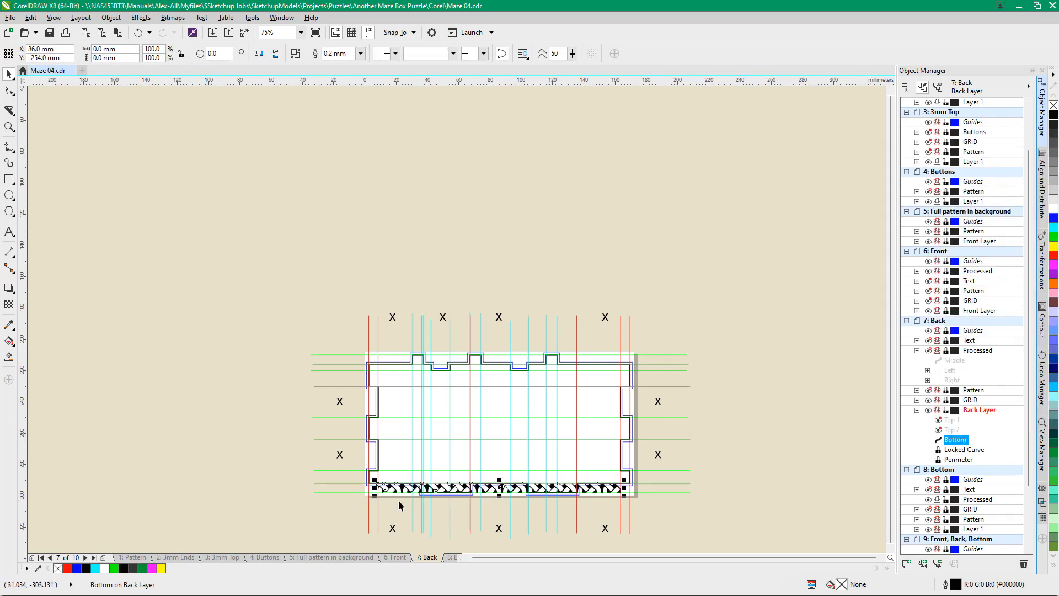
Cut the Bottom strip with the Knife tool along the first tab's left edge at about X 36.5 mm and delete the left piece
scroll(401, 492, "up", 2)
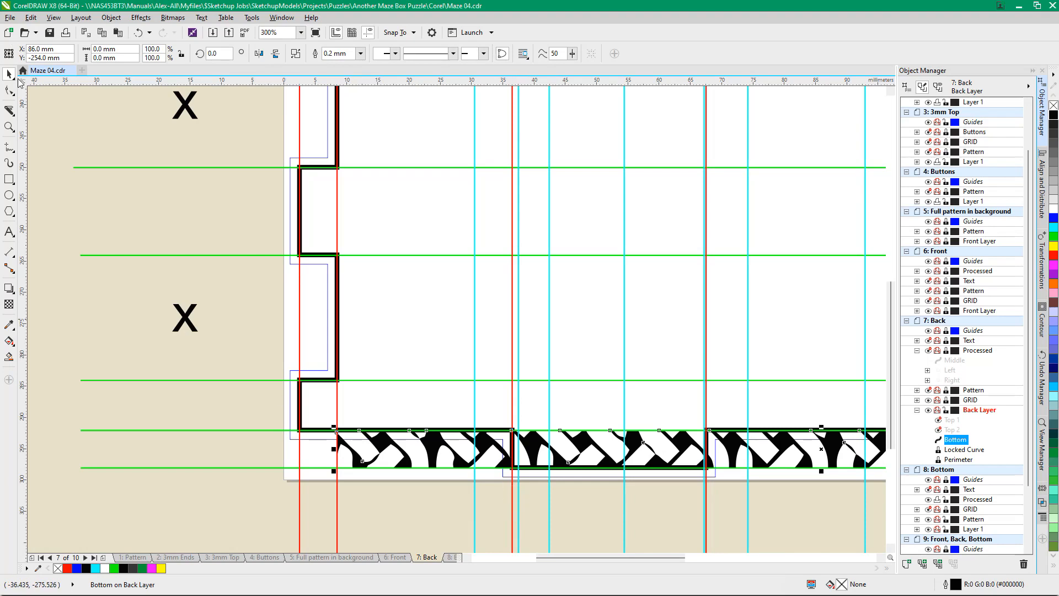
left_click(8, 111)
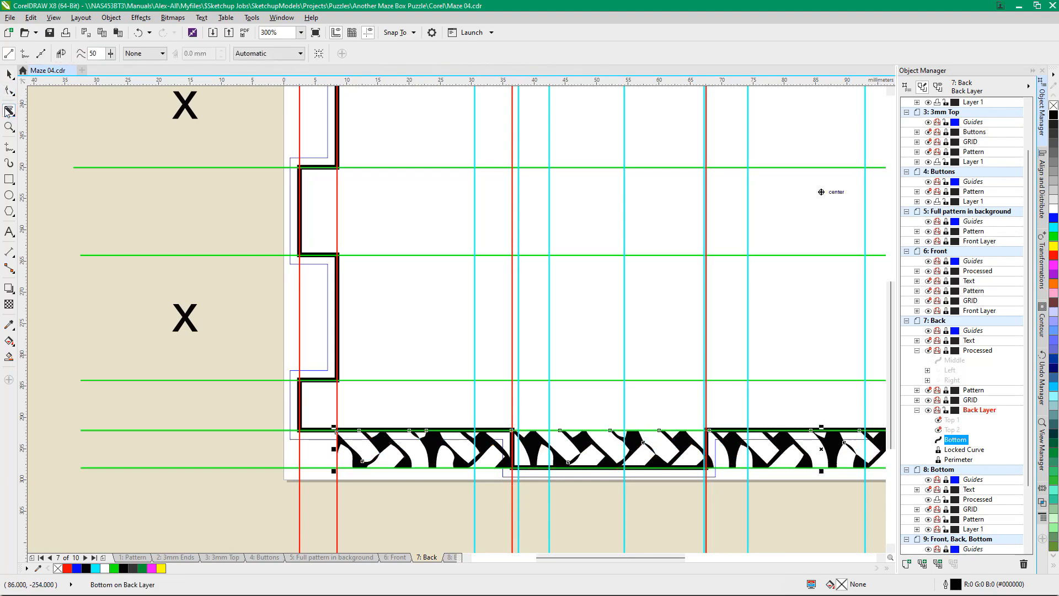
left_click(513, 507)
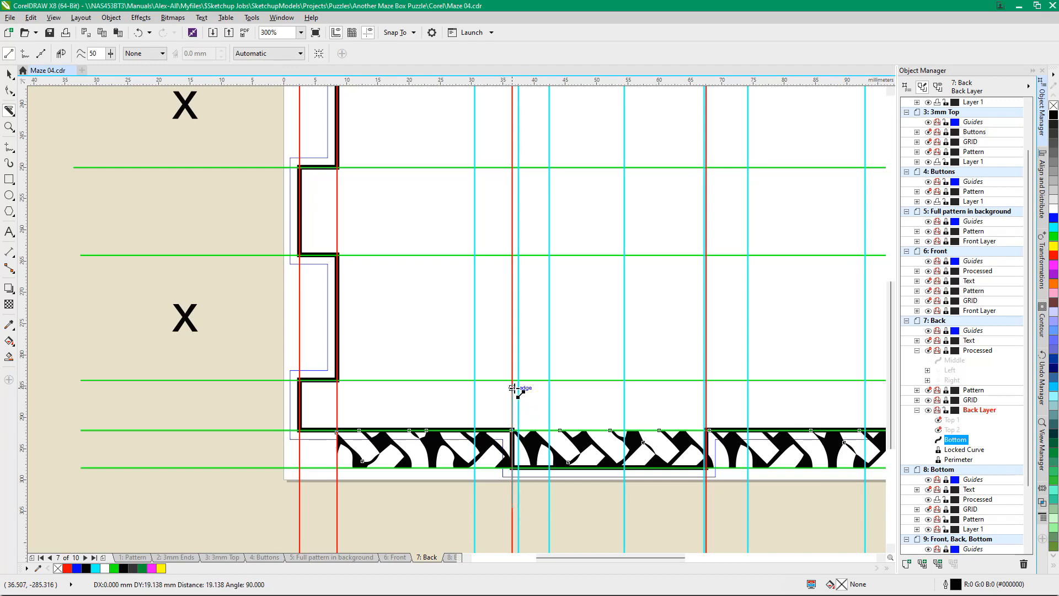
left_click(512, 388)
left_click(953, 443)
key("Delete")
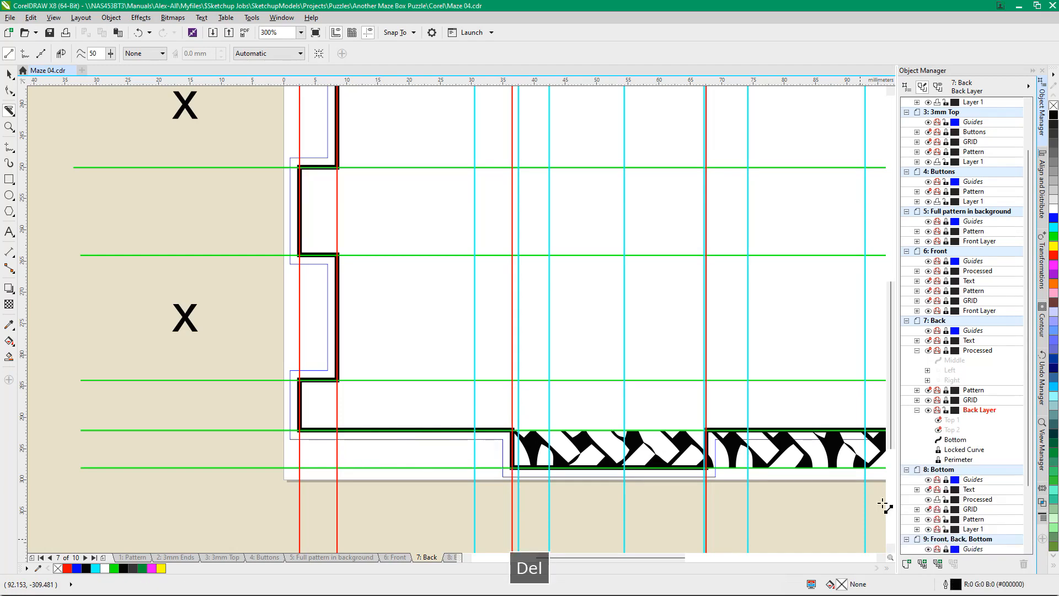
Cut the Bottom strip vertically along the first tab's right edge at about X 67.5 mm
left_click(706, 515)
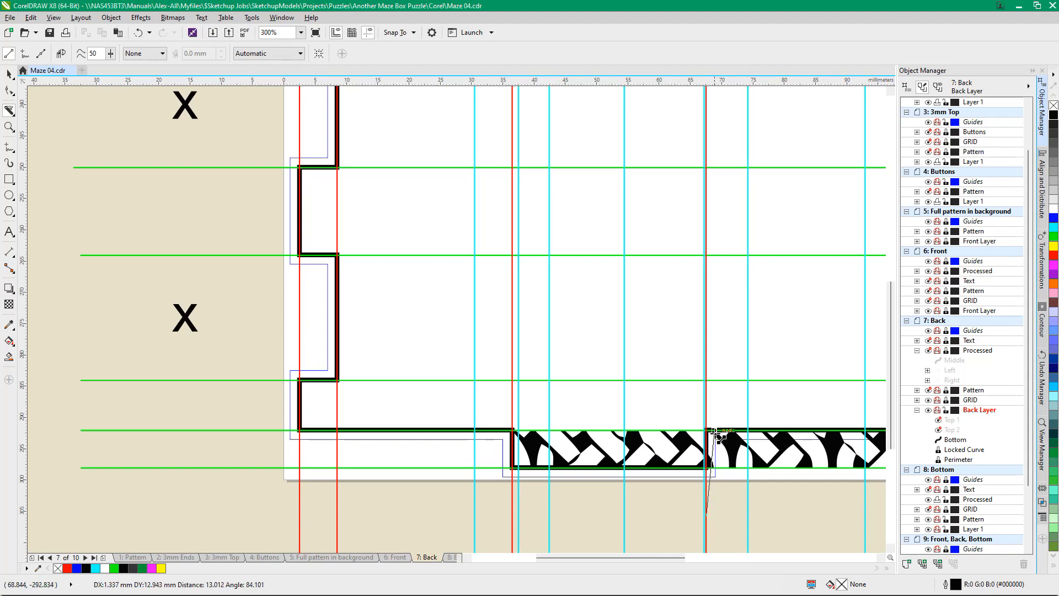
left_click(707, 390)
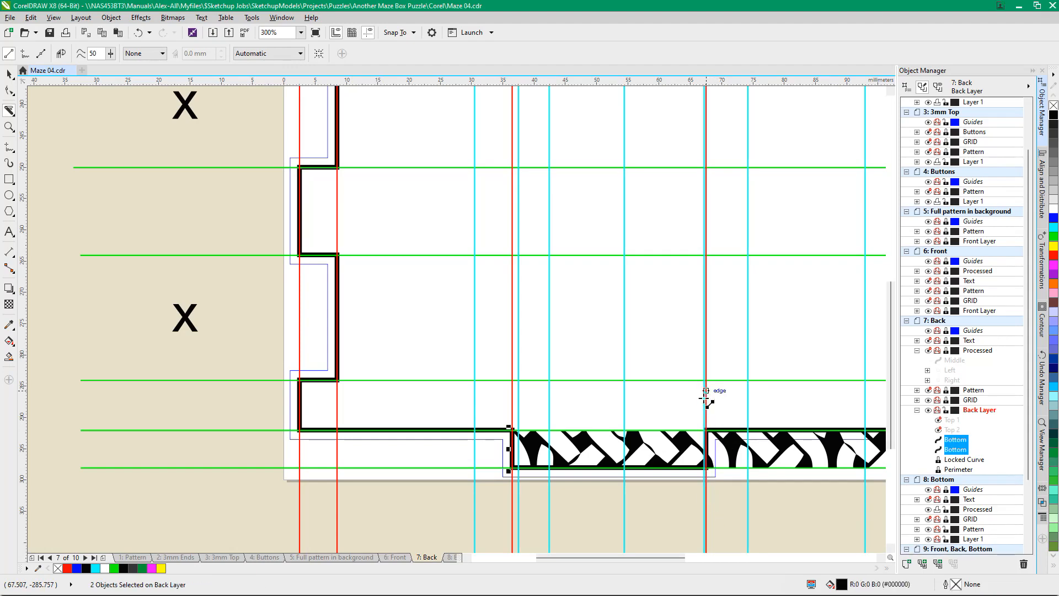
scroll(782, 473, "right", 5)
scroll(782, 473, "down", 1)
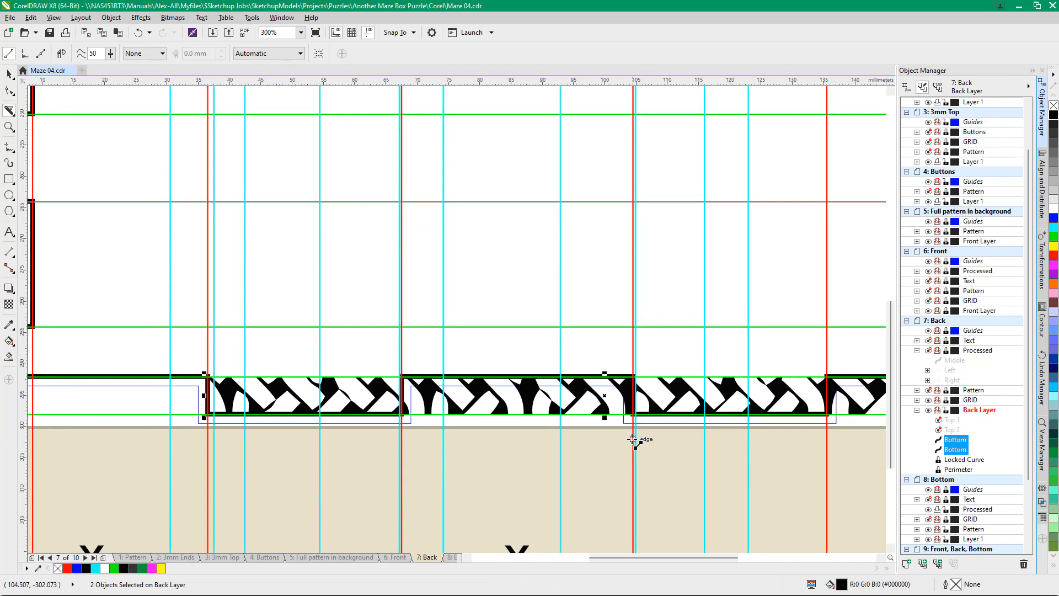
Cut the Bottom strip vertically along the second tab's left edge at about X 104.5 mm and delete the piece between the two tabs
left_click(633, 439)
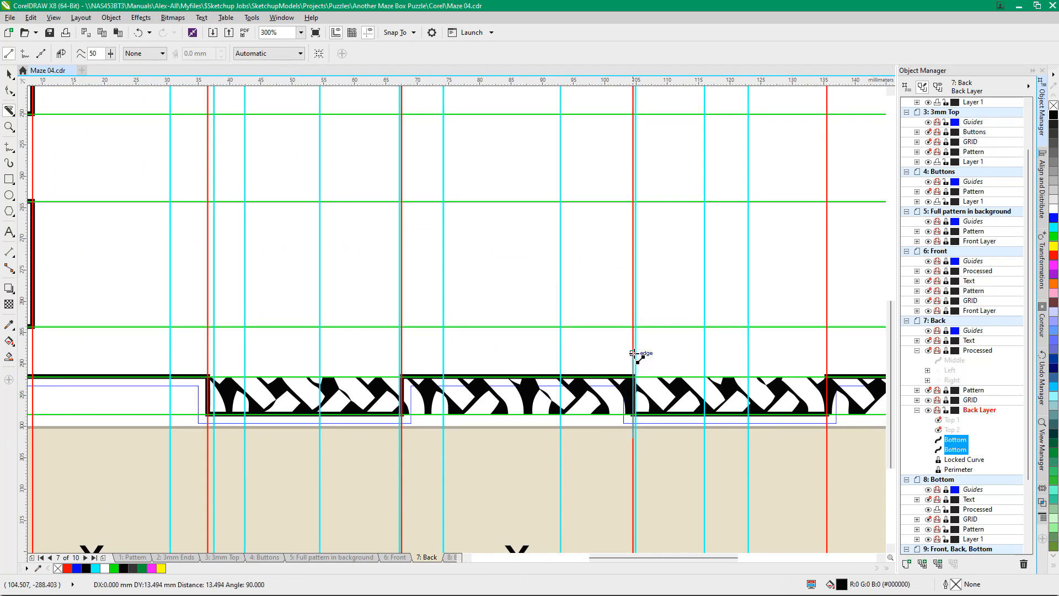
left_click(633, 351)
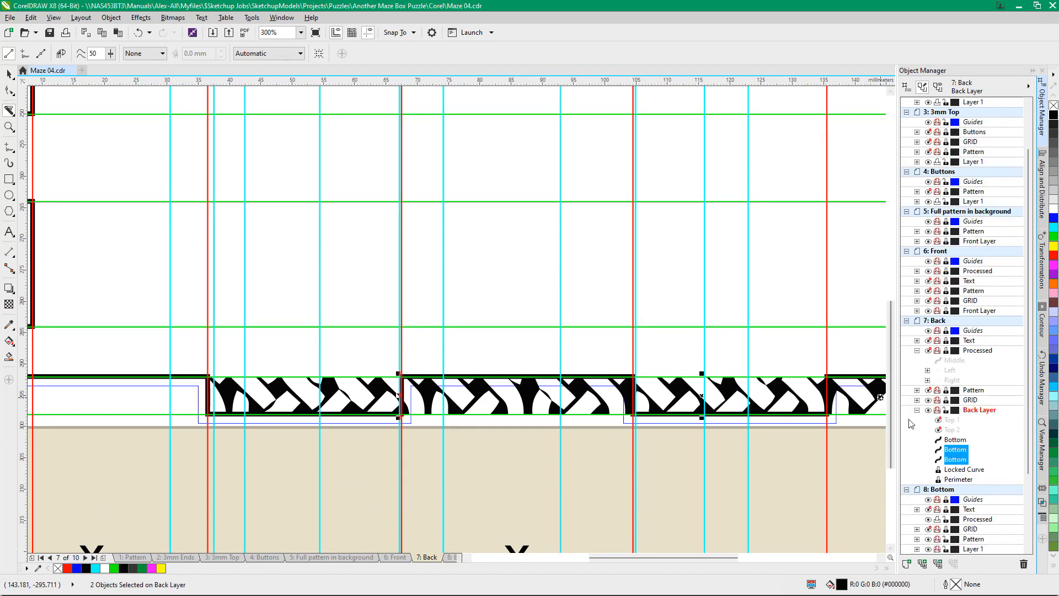
left_click(962, 453)
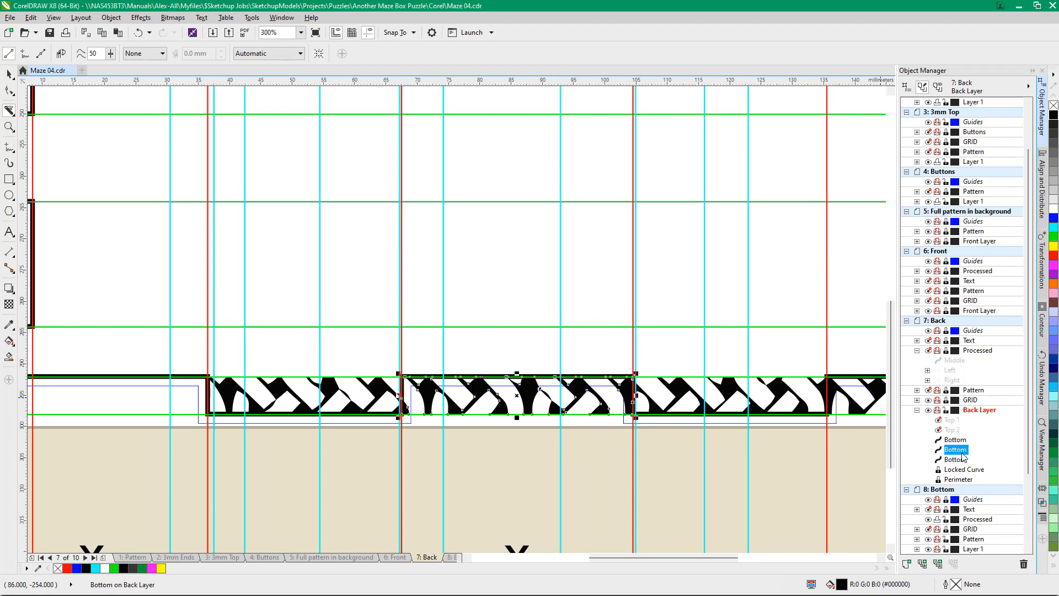
key("Delete")
Cut the Bottom strip along the second tab's right edge at about X 135.5 mm and delete the piece to its right
left_click_drag(605, 475, 302, 441)
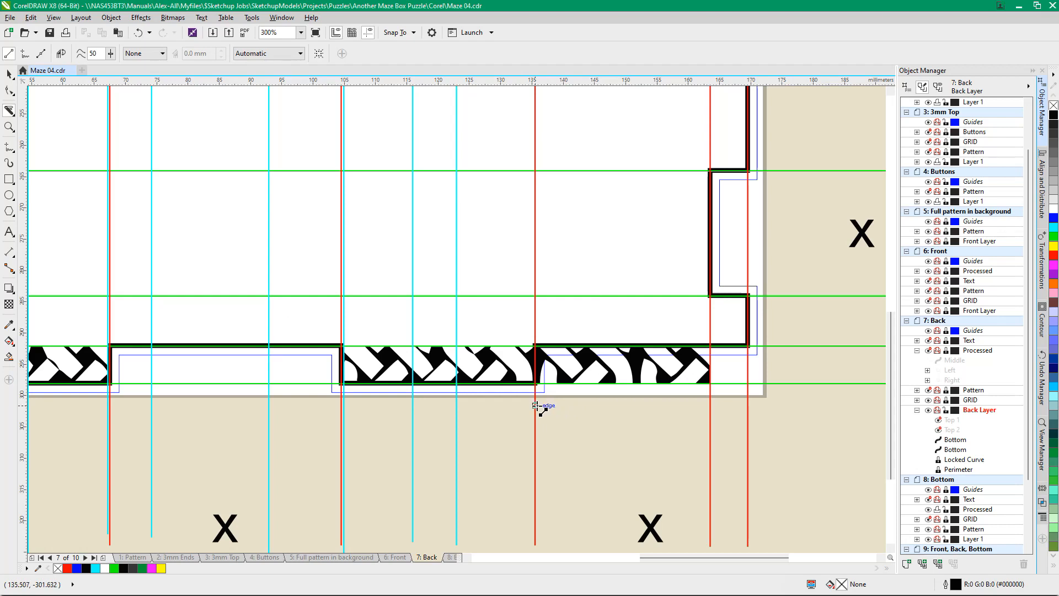
left_click_drag(536, 406, 536, 330)
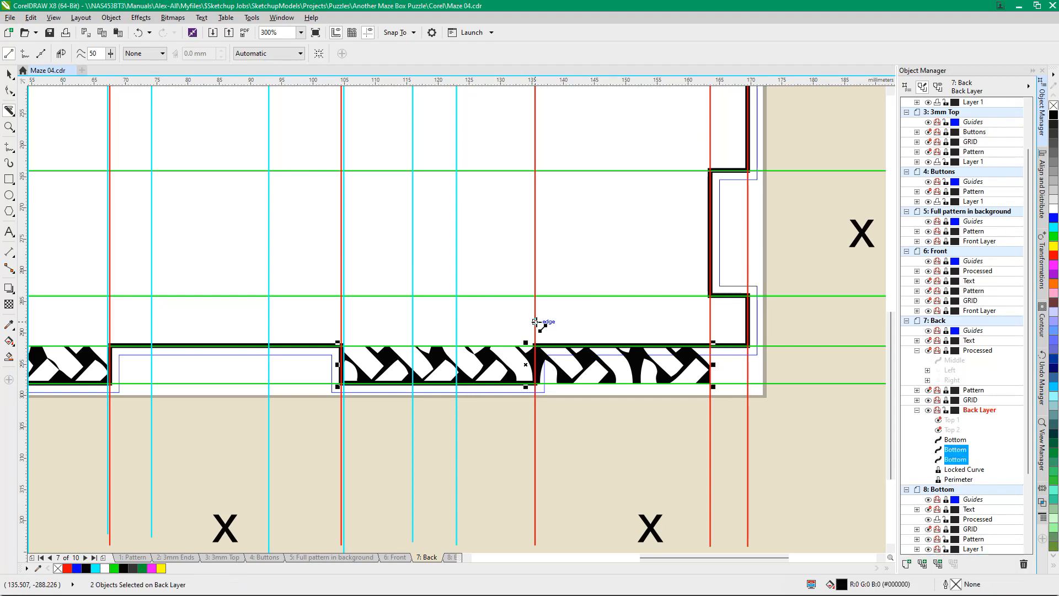
left_click(955, 459)
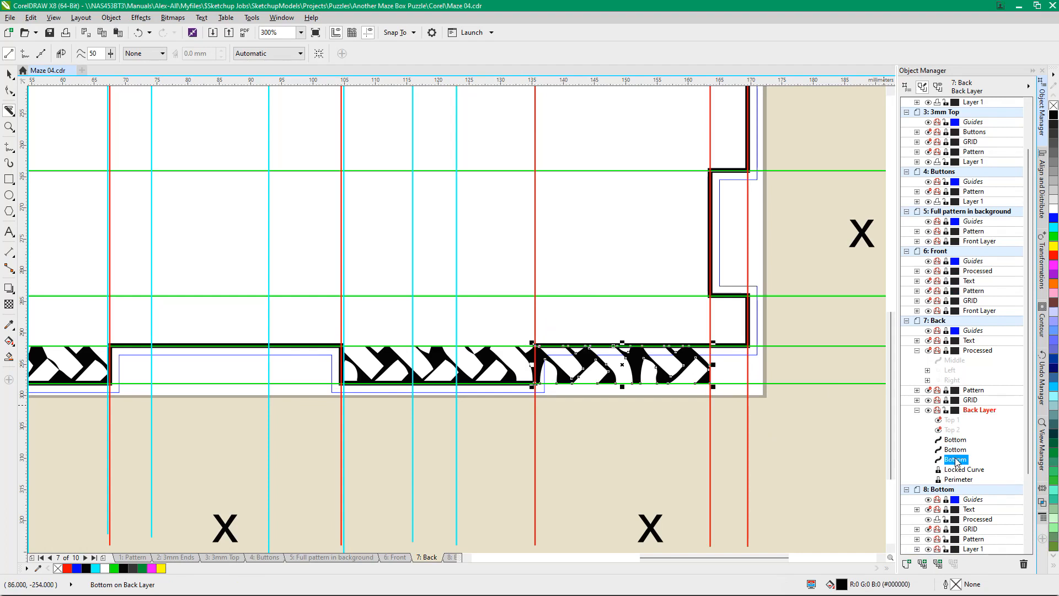
key("Delete")
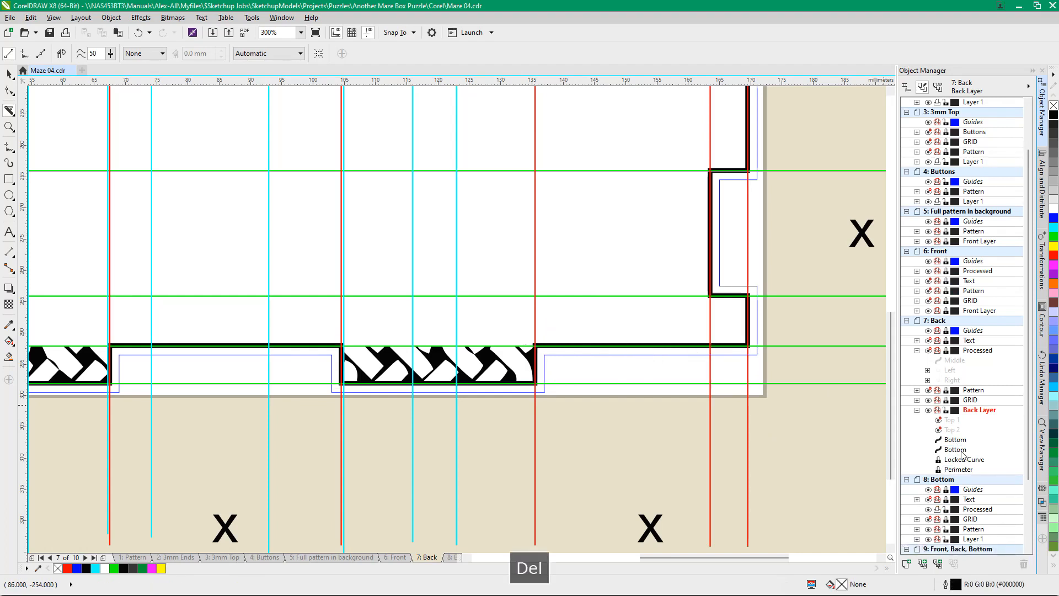
Group the two remaining Bottom pieces and name the group Bottom
left_click(957, 450)
left_click(956, 442, "shift")
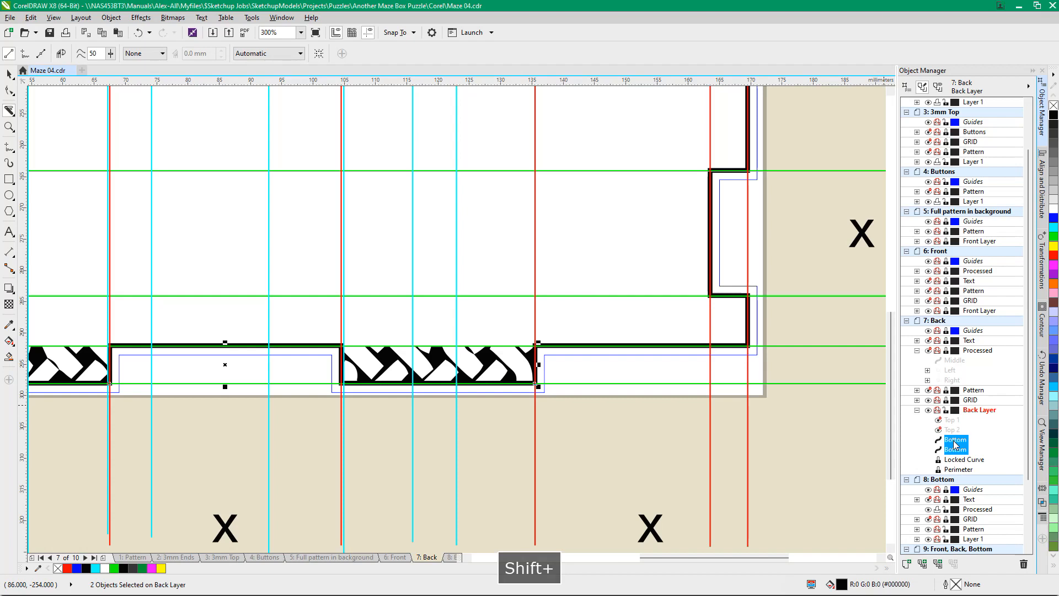
key("ctrl+g")
left_click(965, 415)
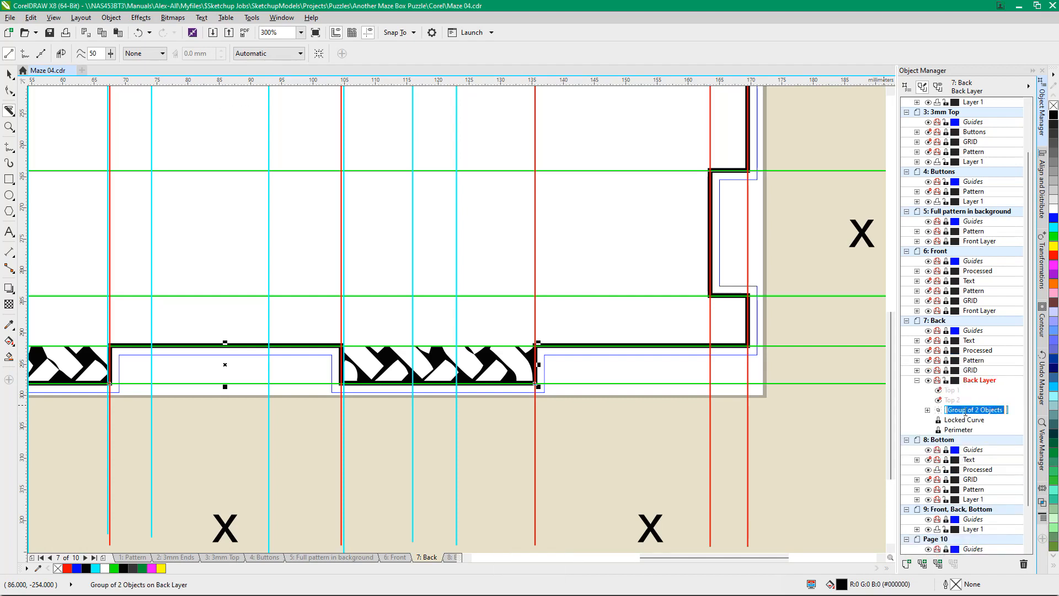
type("Bottom")
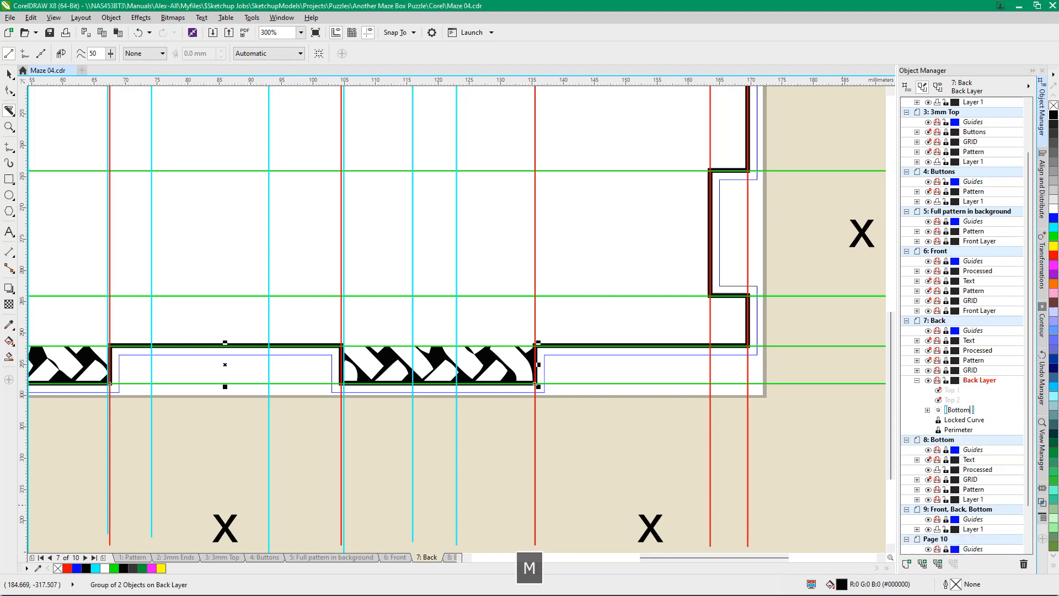
key("Return")
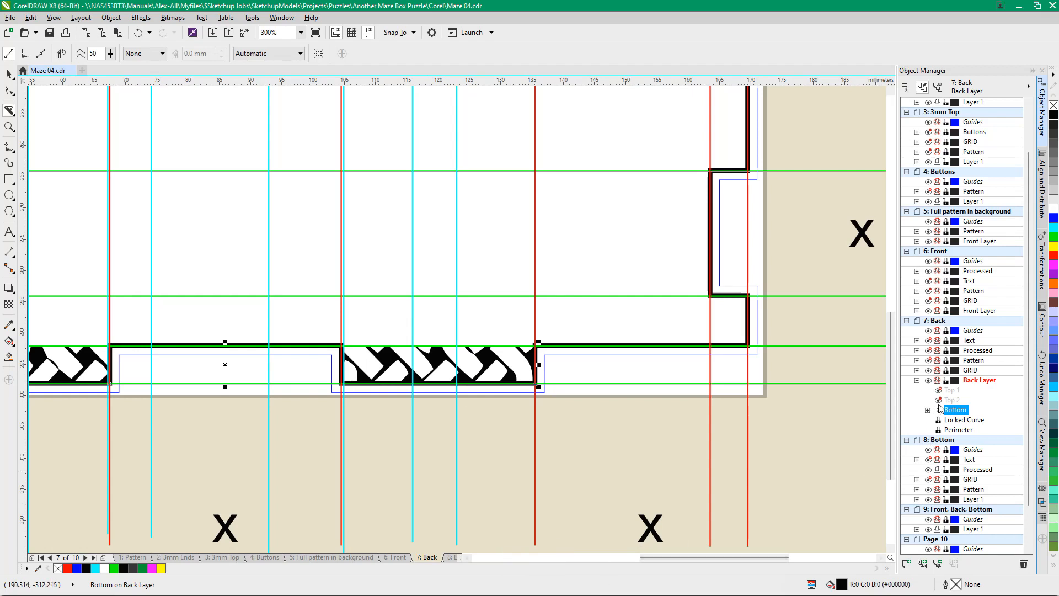
Move the Bottom group into the Back page's Processed layer, checking it against the shown pattern, and hide that layer again
left_click(929, 351)
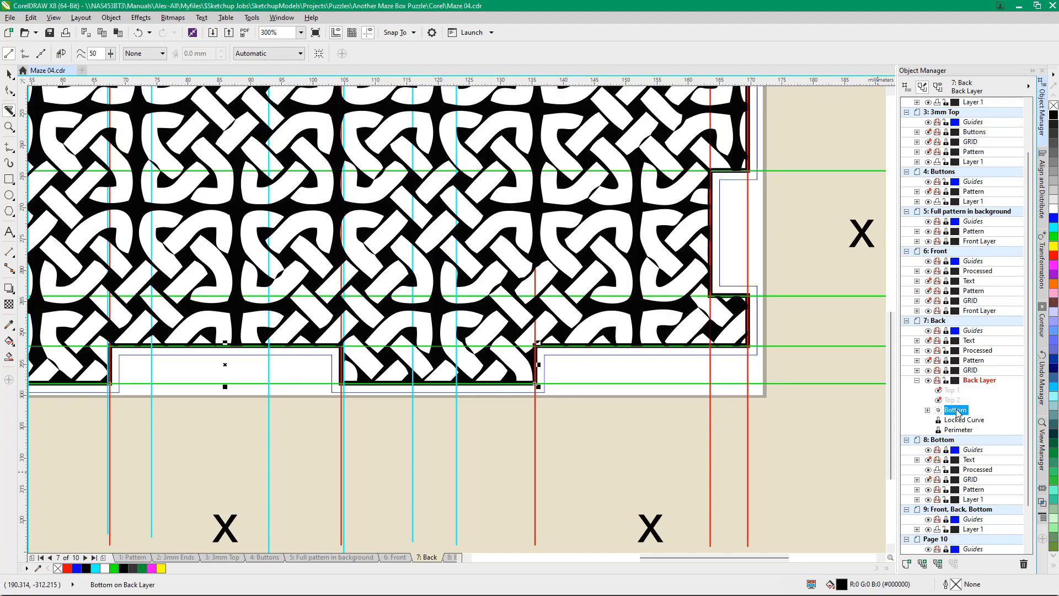
left_click_drag(956, 390, 974, 353)
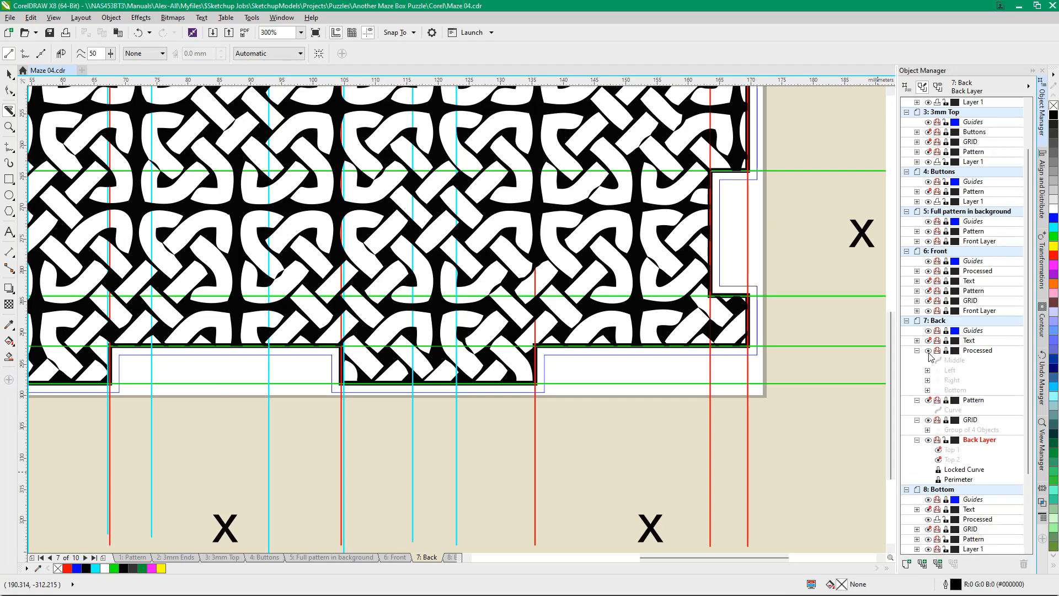
left_click(930, 351)
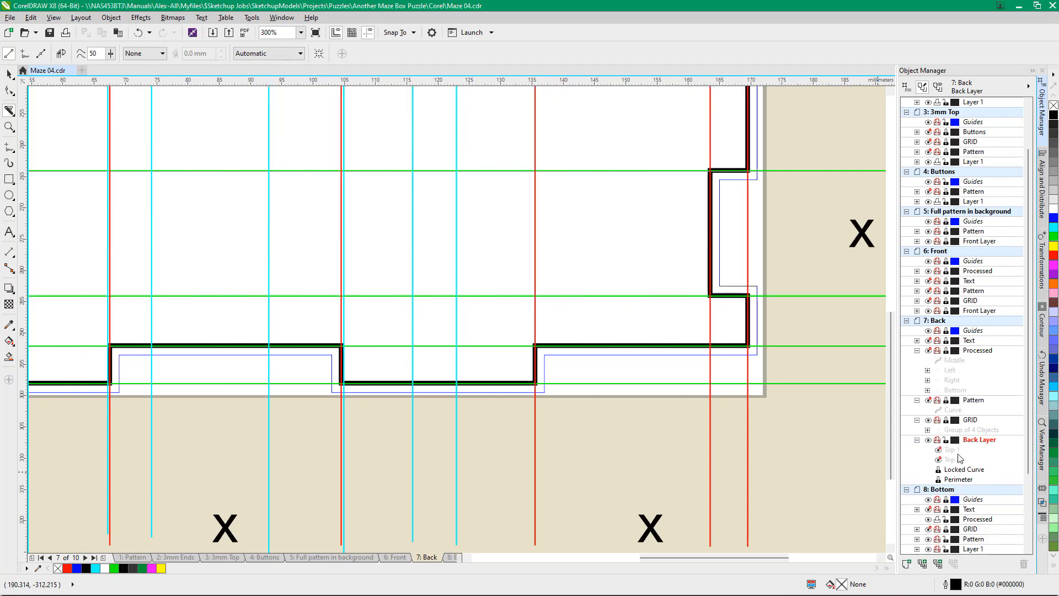
Make the hidden Top 1 pattern strip on the Back Layer visible
left_click(951, 451)
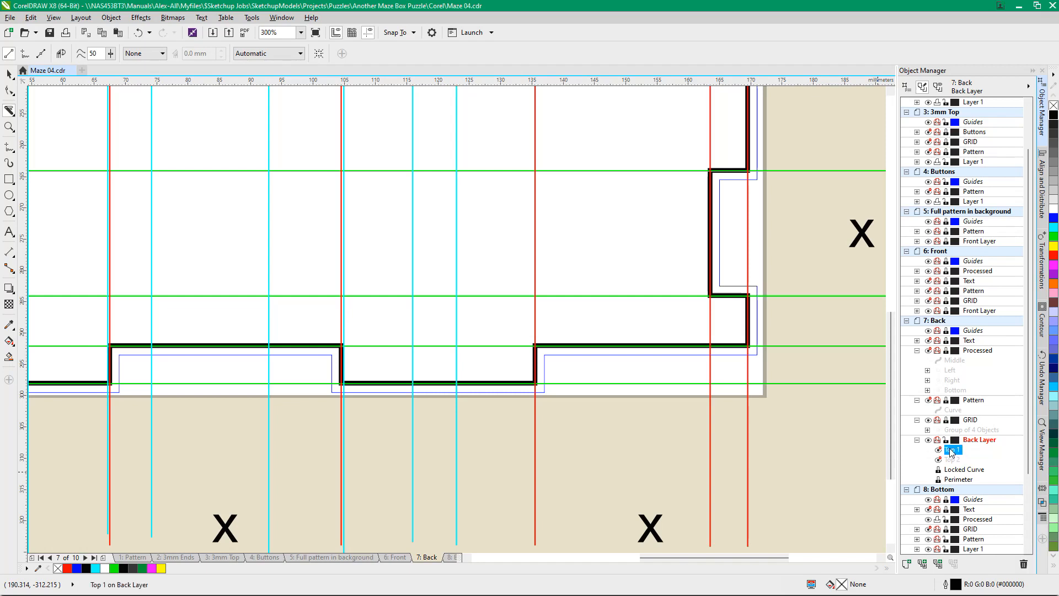
right_click(951, 452)
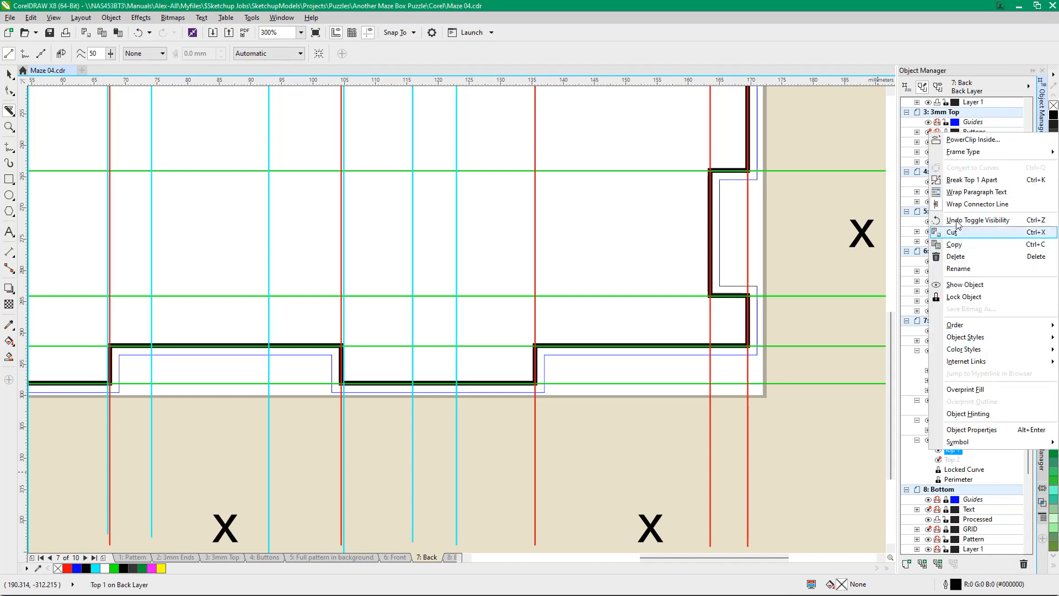
left_click(957, 286)
Cut the Top 1 strip vertically with the Knife tool at the guides near X 30.5, 37.5, 42.5 and 54.5 mm
scroll(844, 413, "down", 4)
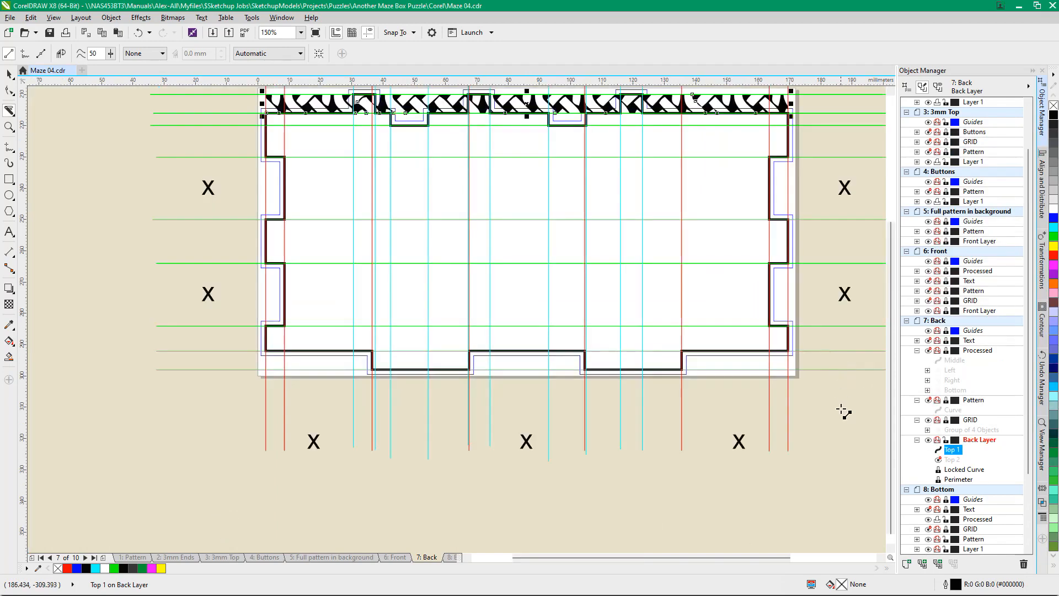
scroll(597, 243, "up", 4)
scroll(596, 243, "down", 3)
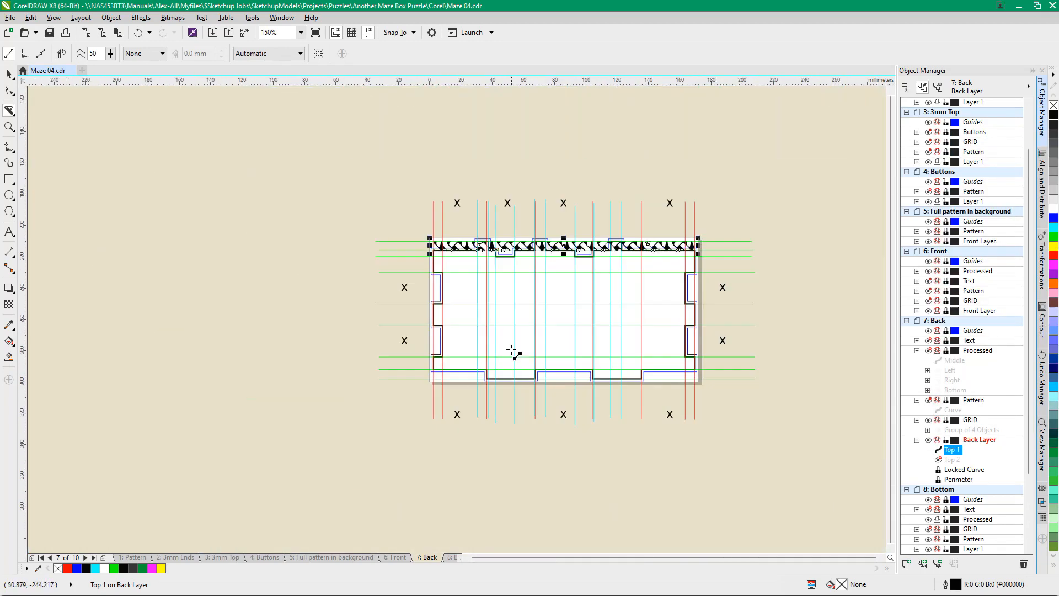
scroll(458, 271, "up", 2)
scroll(470, 254, "up", 1)
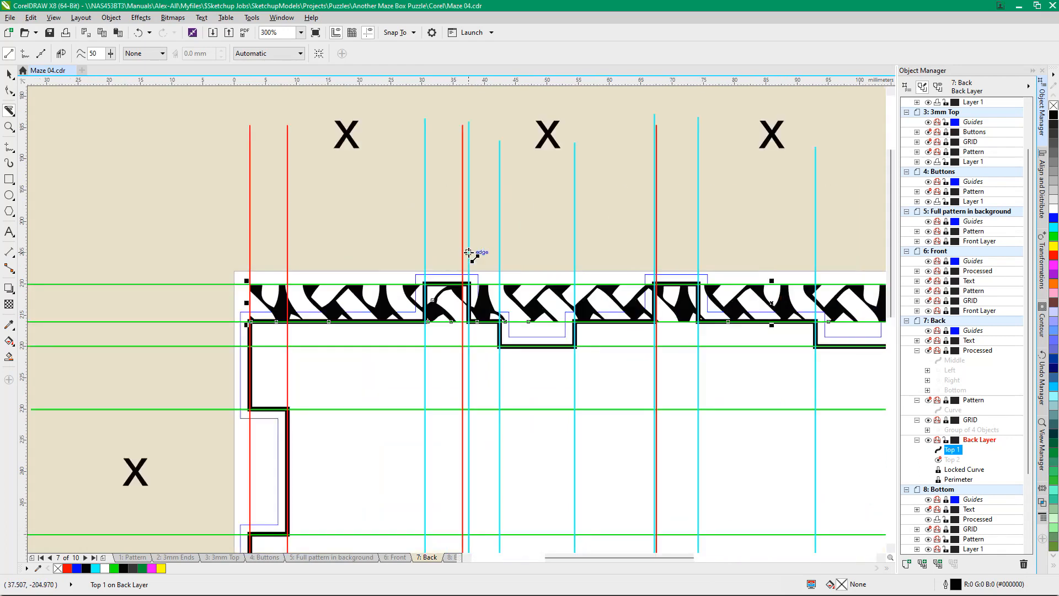
left_click_drag(457, 265, 447, 276)
left_click_drag(425, 245, 426, 343)
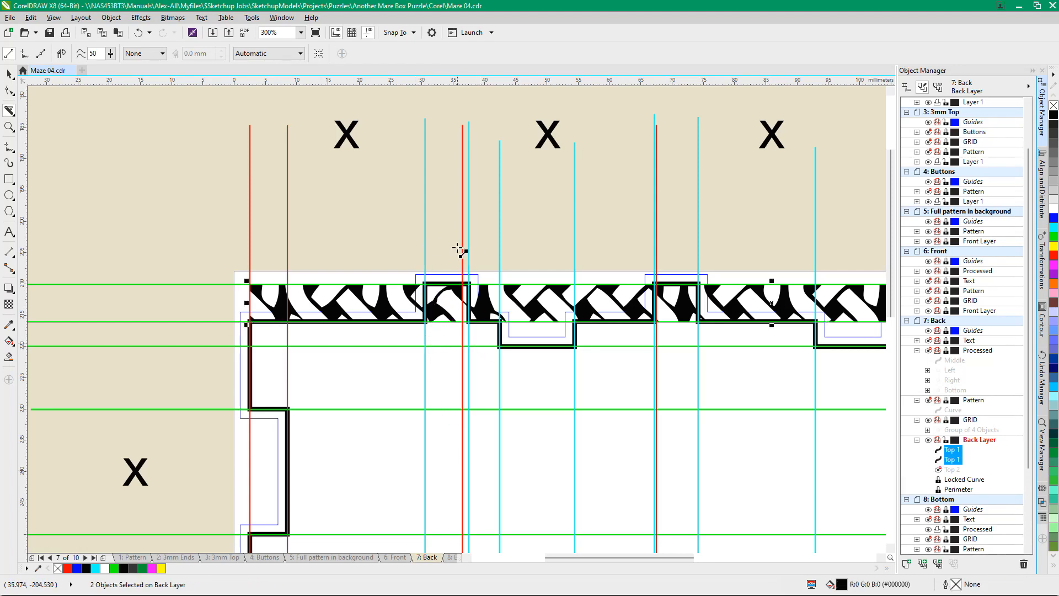
left_click_drag(468, 241, 473, 361)
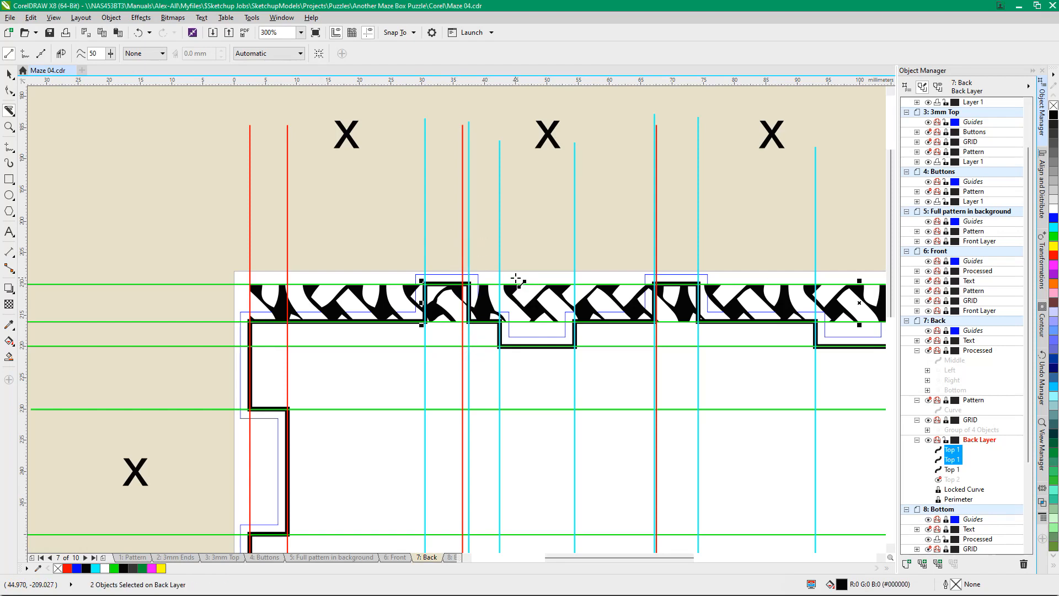
left_click_drag(499, 230, 500, 402)
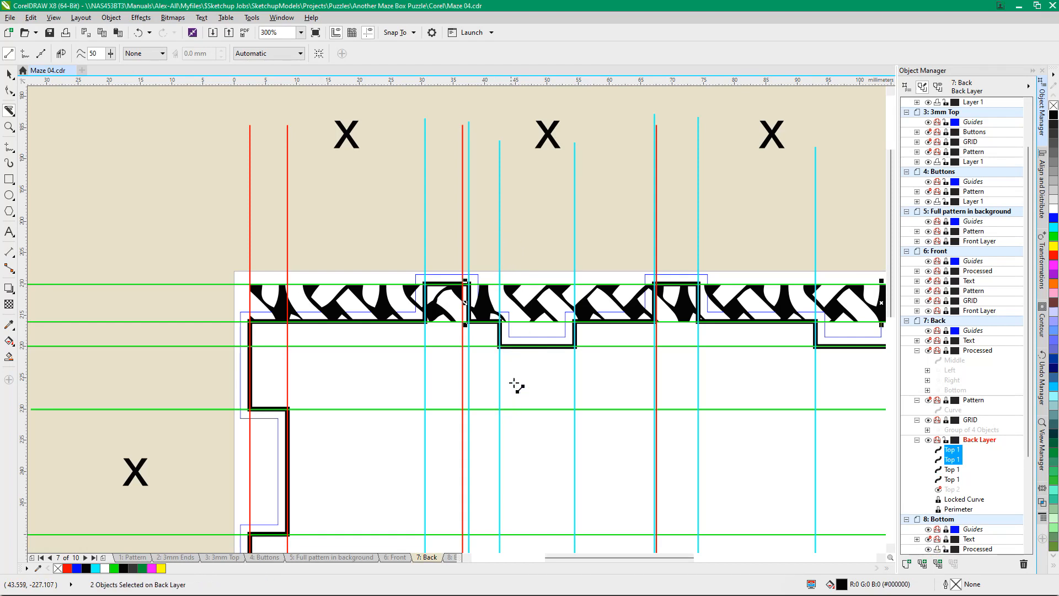
left_click_drag(574, 242, 575, 404)
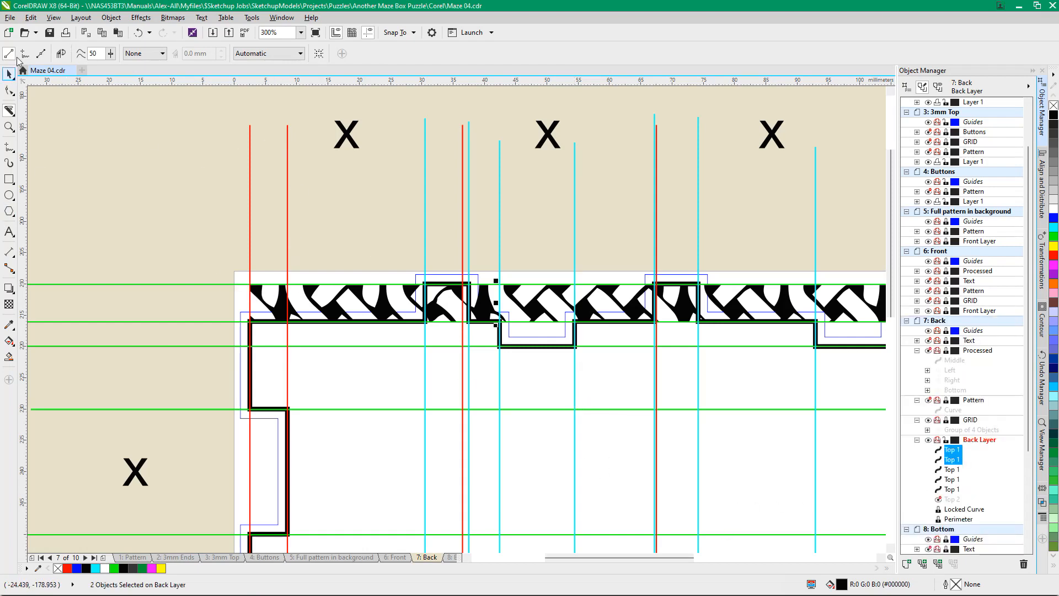
Delete the Top 1 pieces beside the first upper tab, left of about X 30.5 mm and from about 37.5 to 54.5 mm
left_click(8, 74)
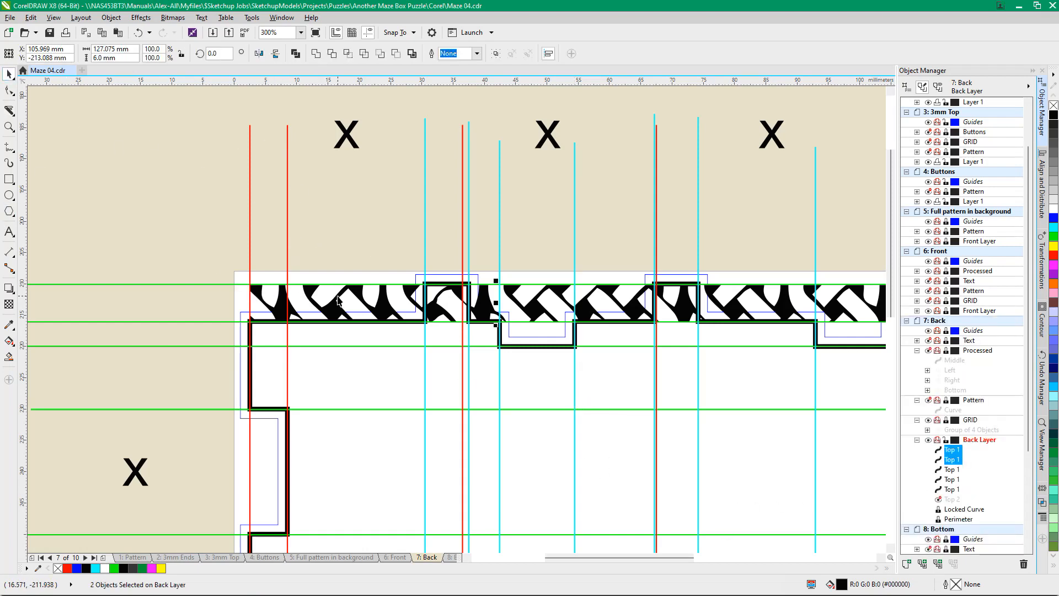
left_click(336, 299)
key("Delete")
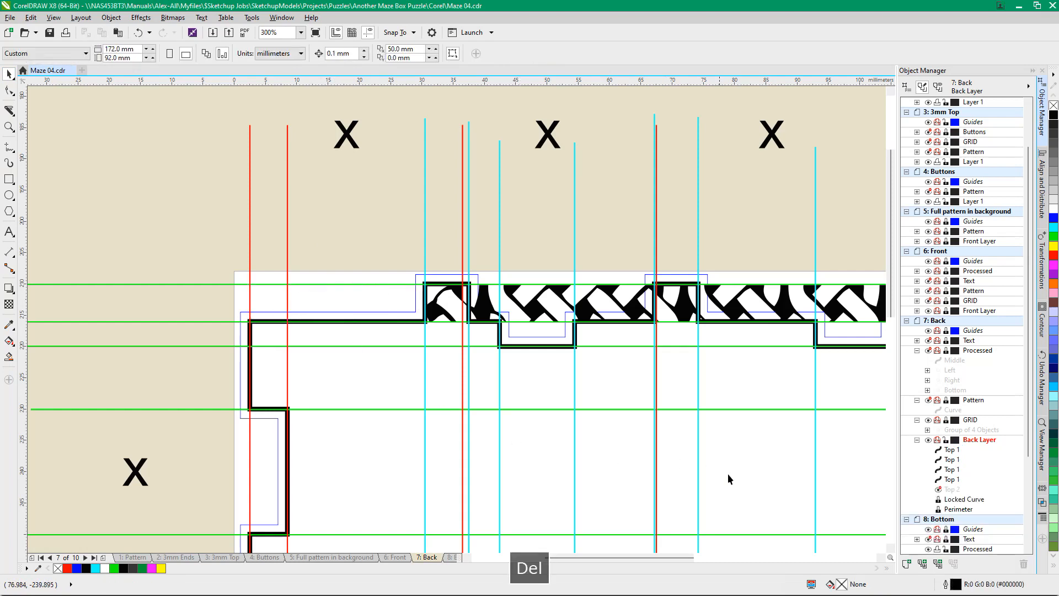
left_click(563, 301)
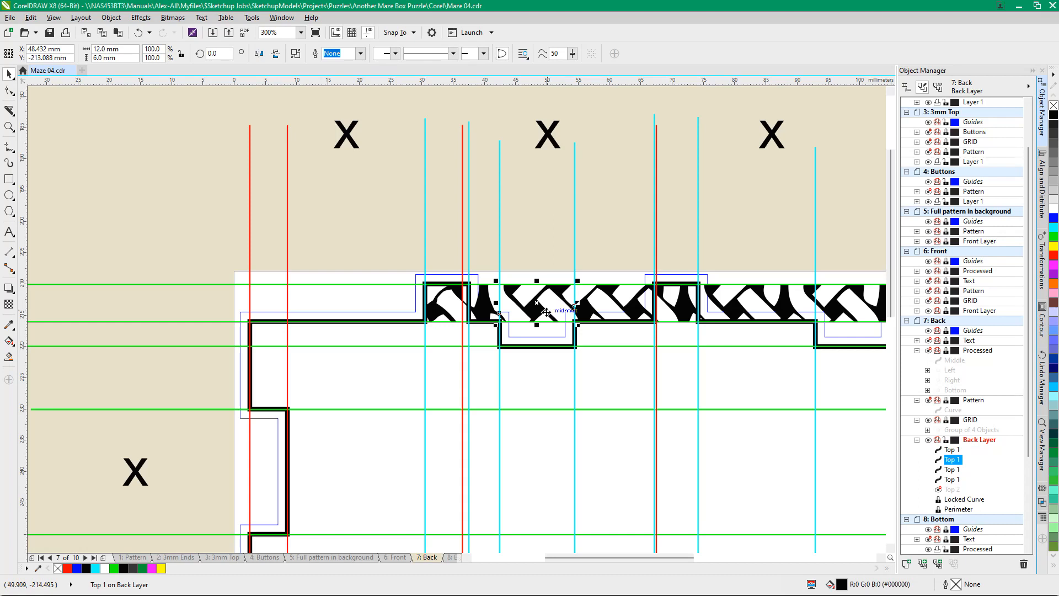
key("Delete")
left_click(586, 298)
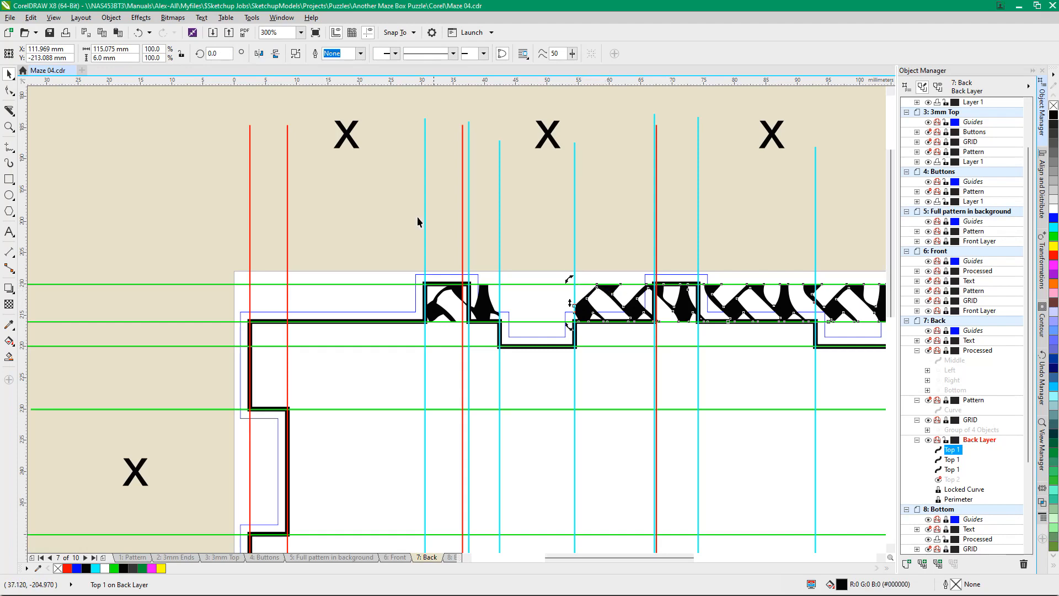
scroll(461, 242, "down", 2)
scroll(557, 243, "up", 4)
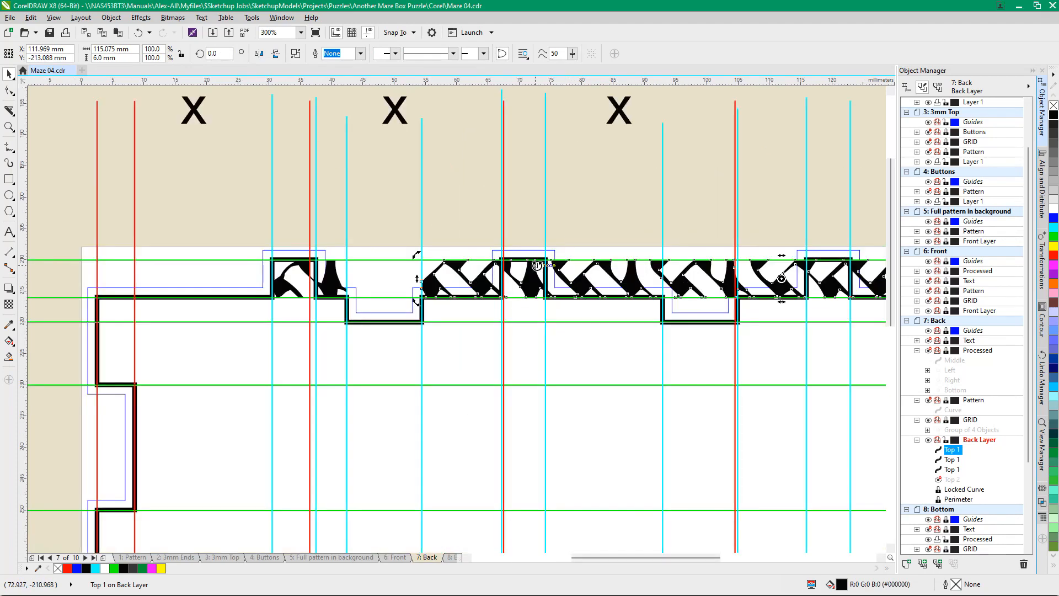
left_click(951, 460)
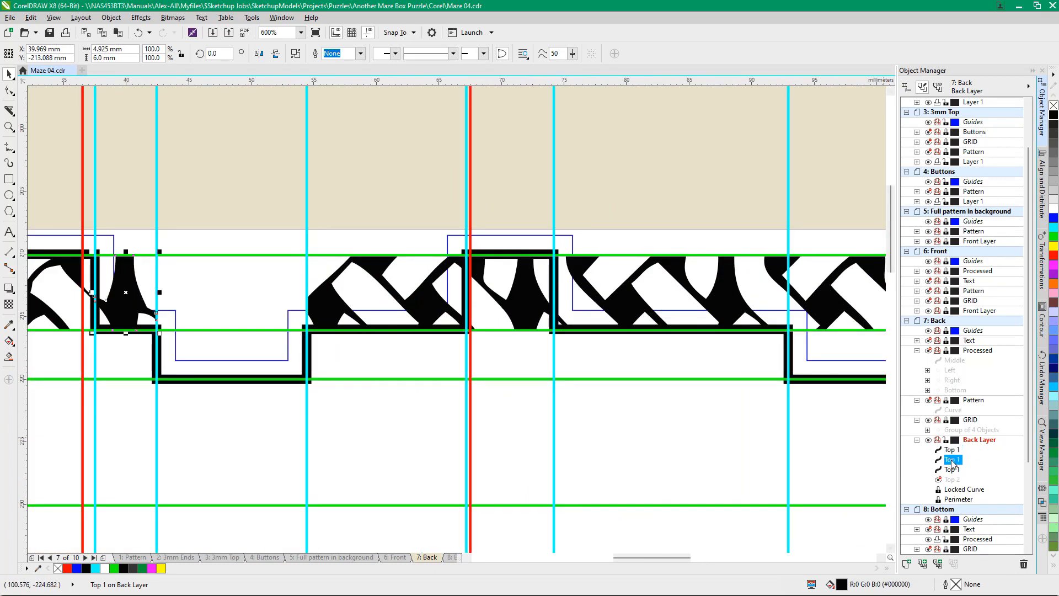
scroll(953, 463, "down", 1)
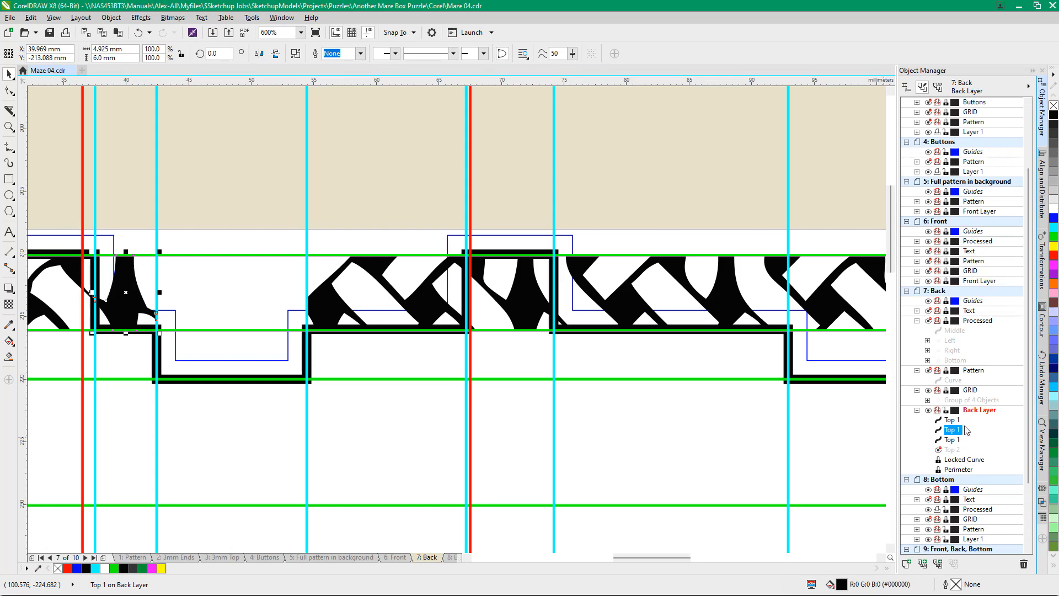
key("Delete")
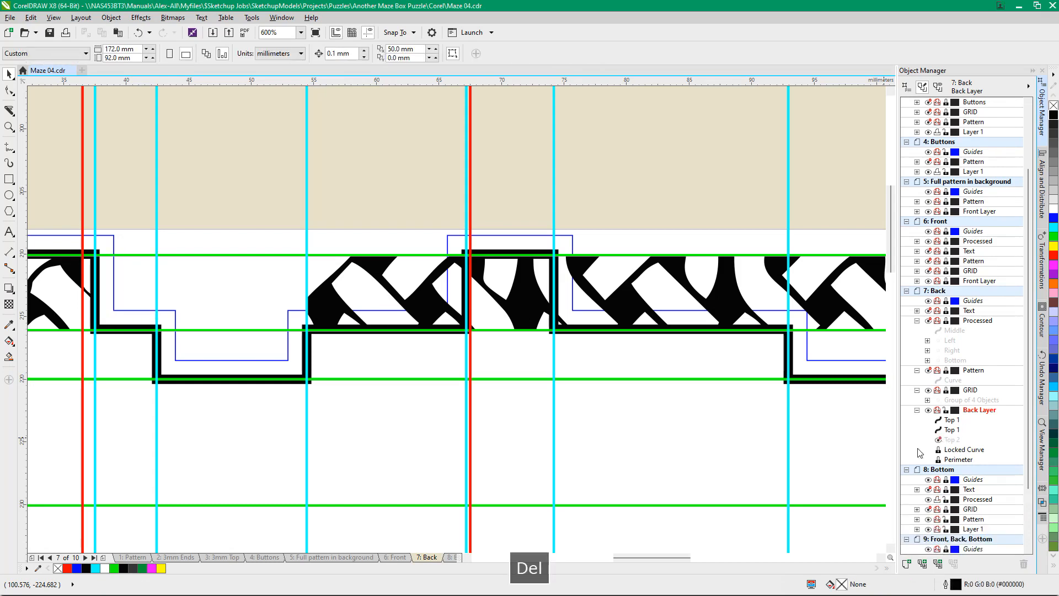
Cut the long remaining Top 1 piece vertically with the Knife tool at the guides near X 67, 74, 93, 105, 116 and 123 mm
left_click(429, 285)
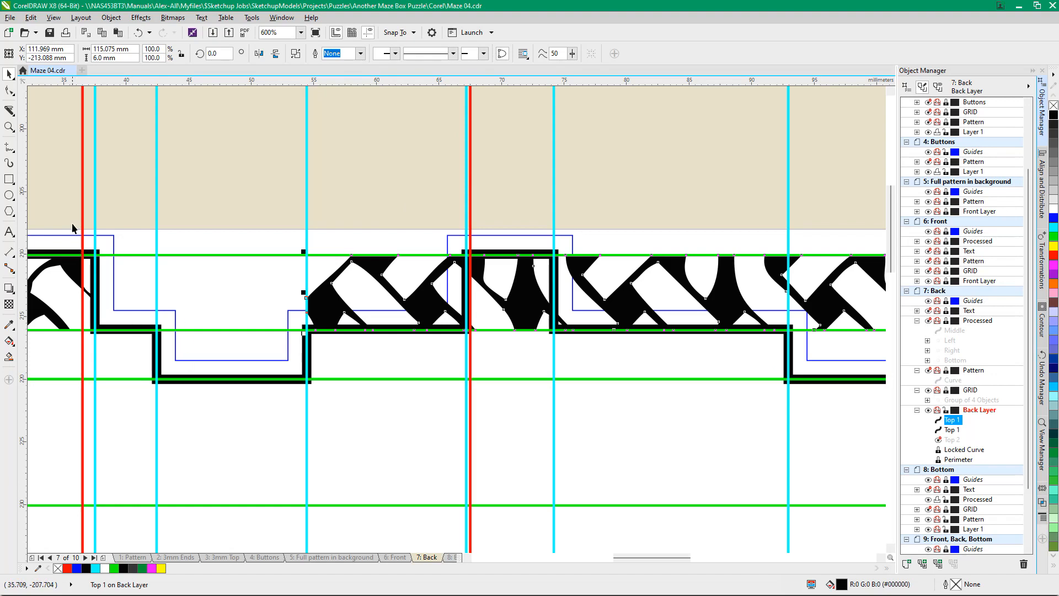
left_click(9, 110)
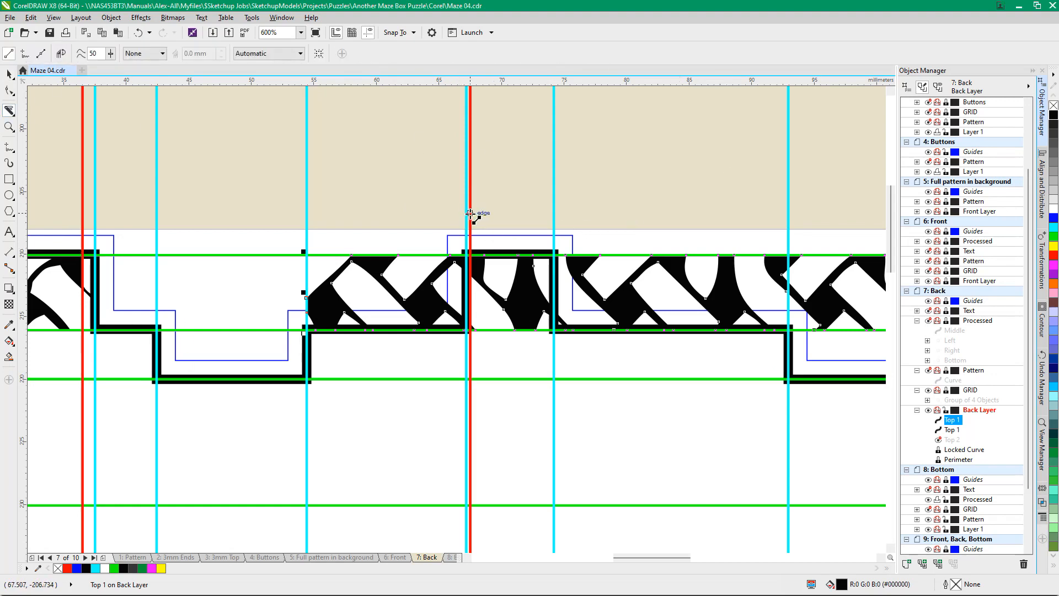
mouse_move(465, 217)
left_mouse_down()
mouse_move(456, 362)
mouse_move(466, 416)
left_mouse_up()
left_click_drag(554, 208, 555, 419)
left_click_drag(788, 209, 788, 490)
left_click_drag(737, 438, 371, 438)
left_click_drag(572, 212, 572, 446)
left_click_drag(712, 205, 711, 414)
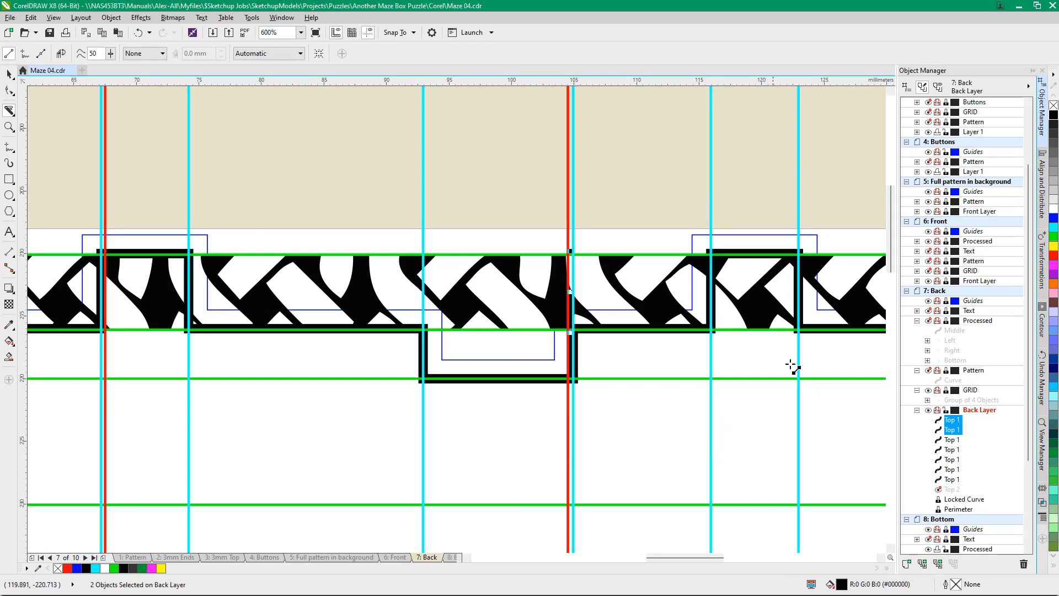
left_click_drag(798, 190, 798, 458)
left_click_drag(763, 385, 556, 392)
scroll(557, 393, "down", 5)
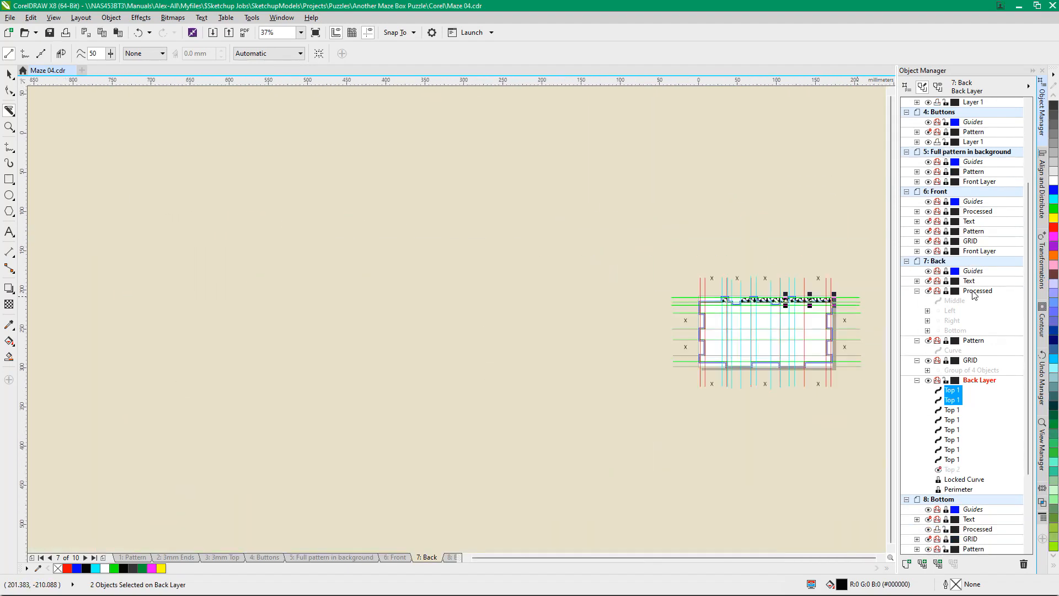
Delete the Top 1 pieces spanning from about X 54.5 to 67 mm and from about X 74 to 93 mm
scroll(808, 313, "up", 3)
scroll(760, 279, "up", 2)
scroll(761, 280, "down", 1)
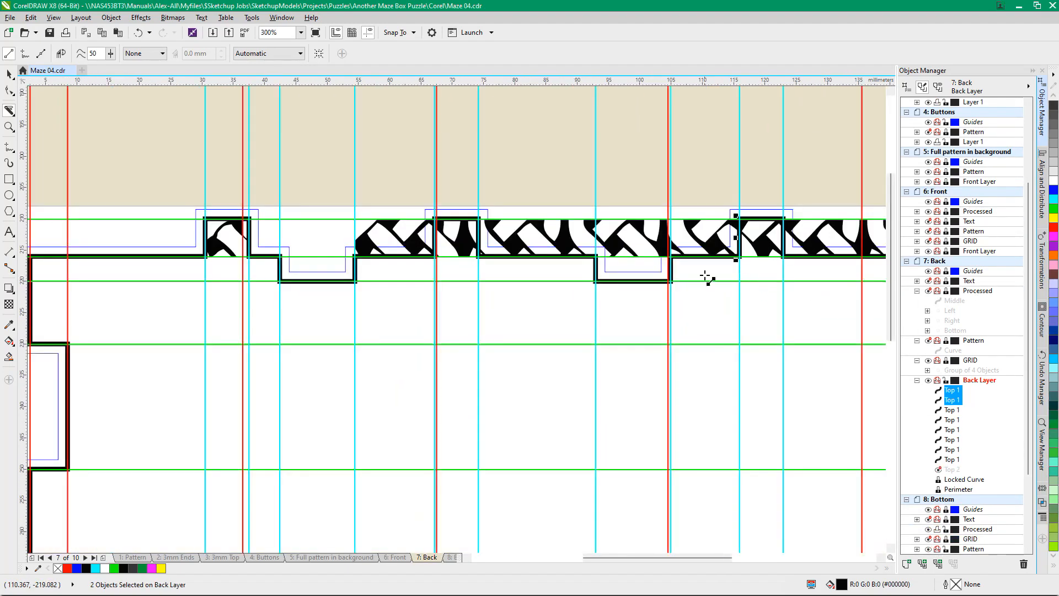
key("space")
left_click(402, 244)
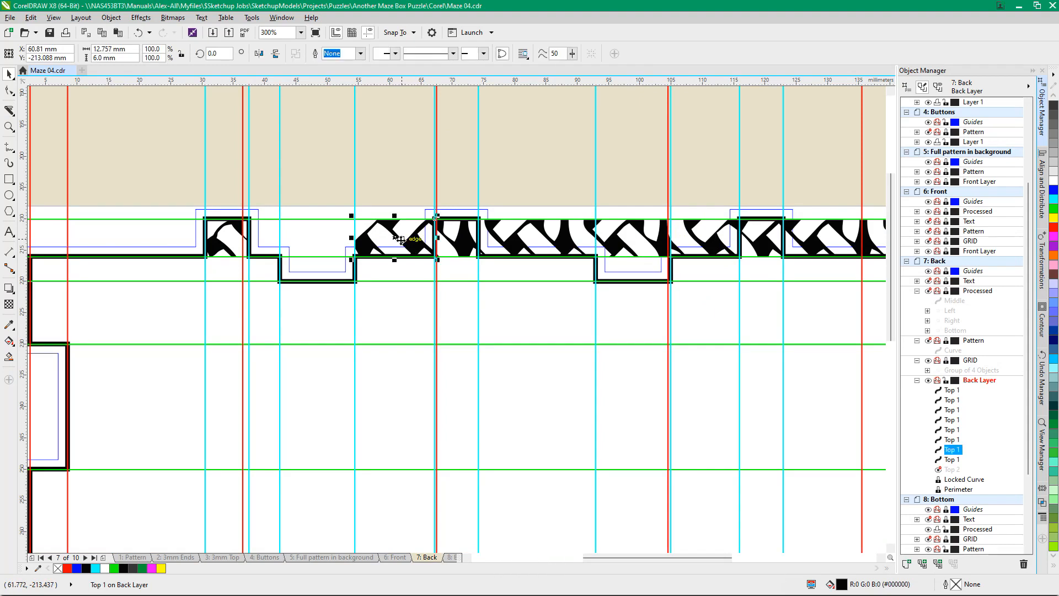
key("Delete")
left_click(561, 246)
key("Delete")
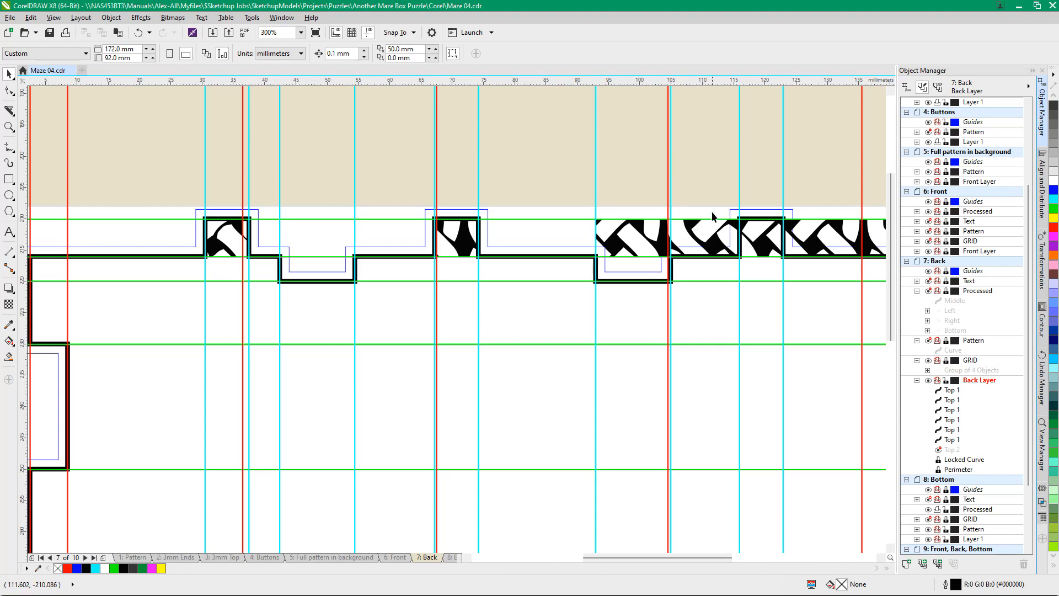
Delete the Top 1 pieces from about X 93 to 116 mm and from about X 123 mm to the strip's right end
left_click(691, 231)
key("Delete")
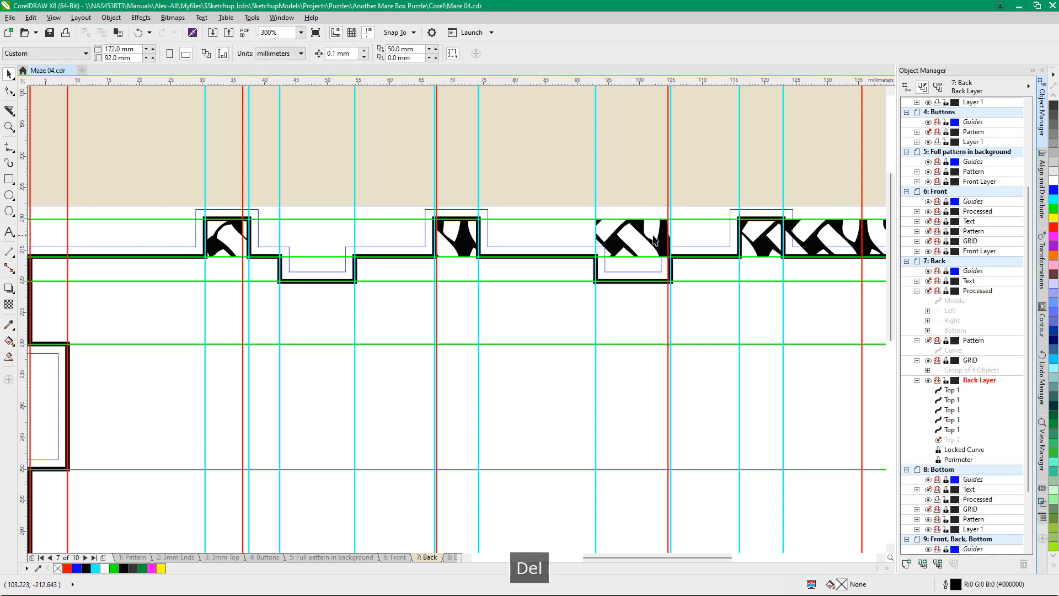
left_click(648, 240)
key("Delete")
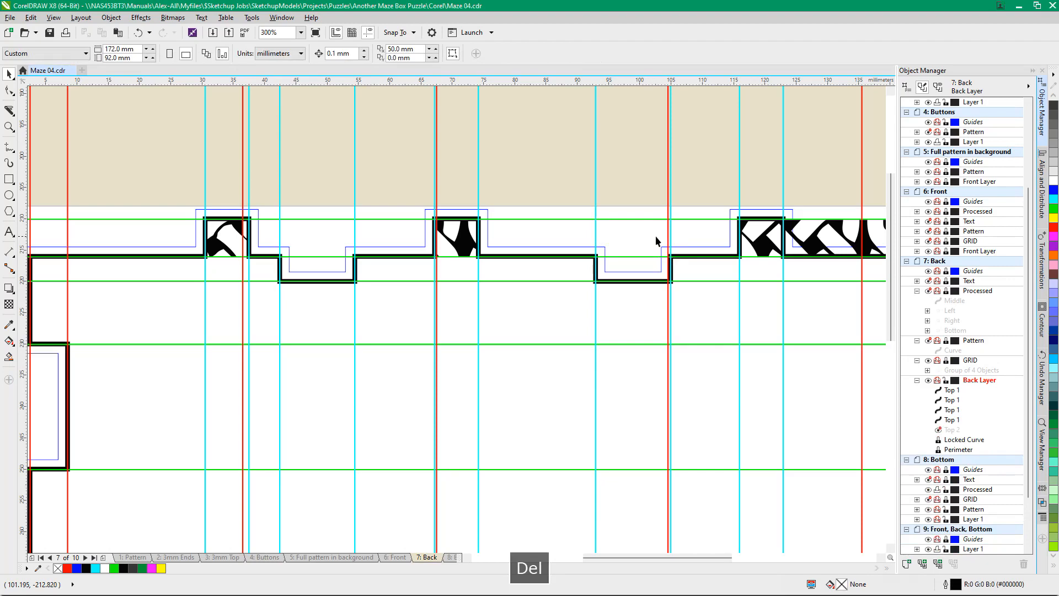
left_click(839, 234)
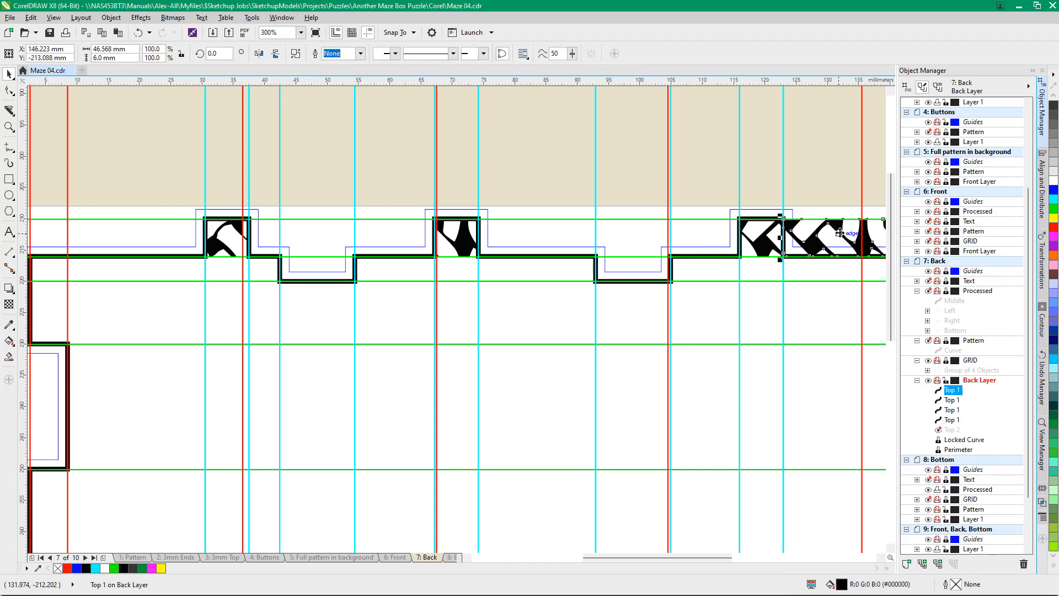
key("Delete")
Group the three remaining Top 1 tab pieces and rename the group Top1
scroll(565, 260, "down", 2)
scroll(694, 231, "up", 2)
scroll(694, 232, "down", 2)
left_click(953, 391)
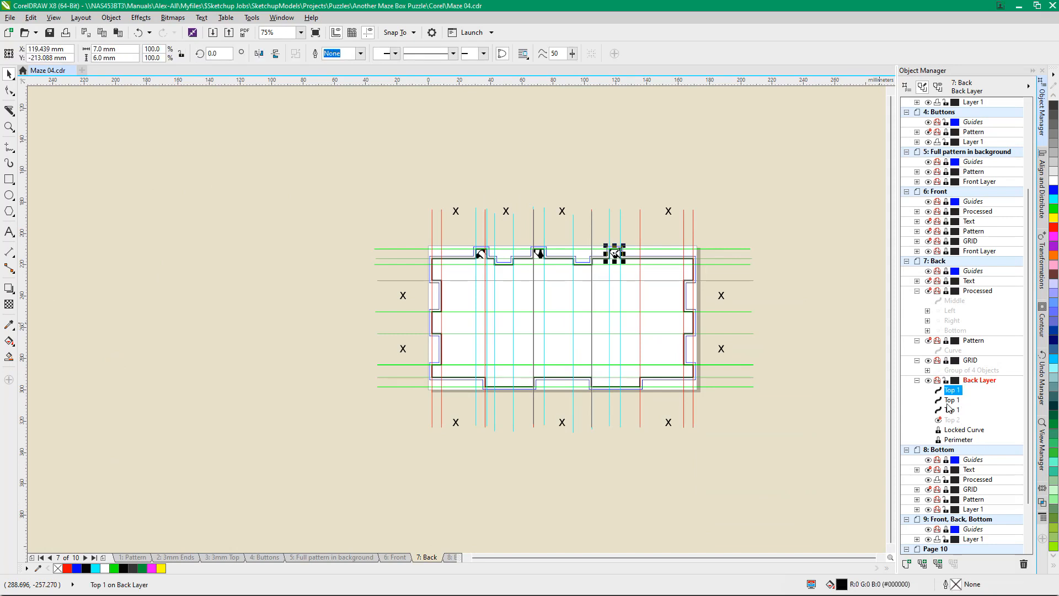
left_click(952, 411, "shift")
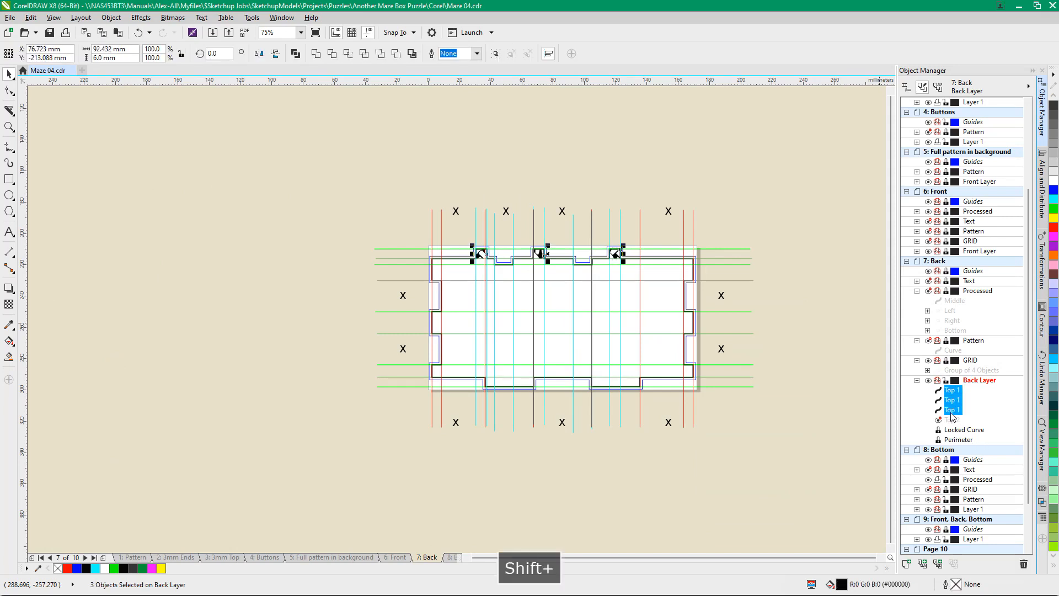
key("ctrl+g")
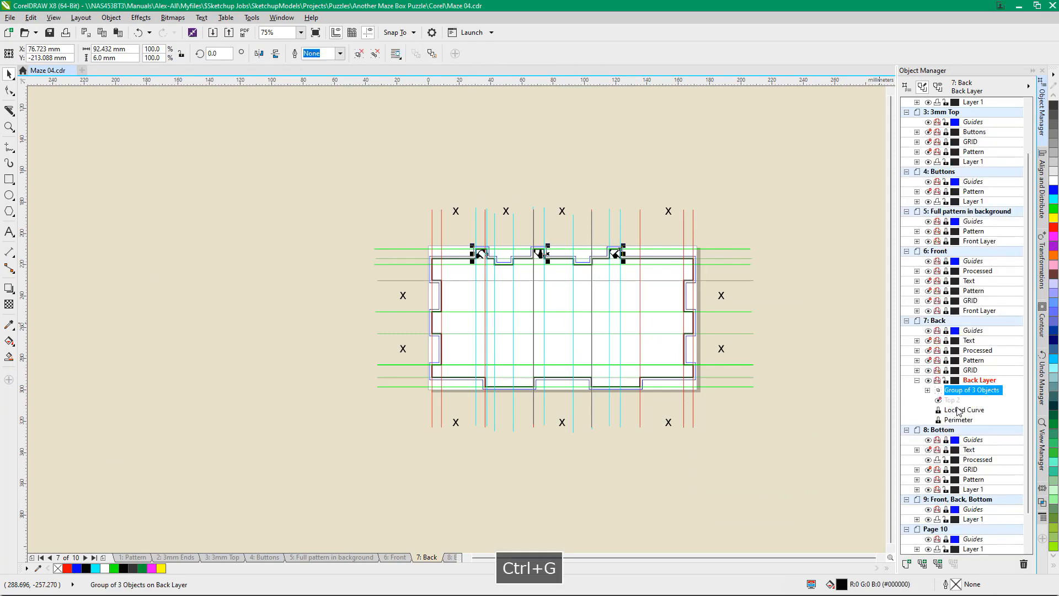
left_click(948, 388)
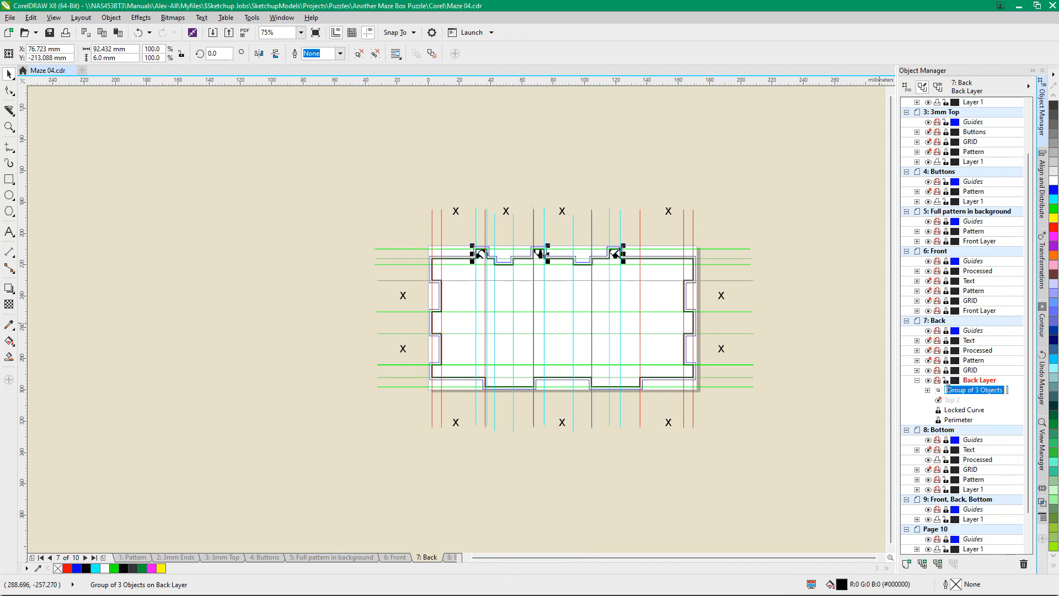
type("Top1")
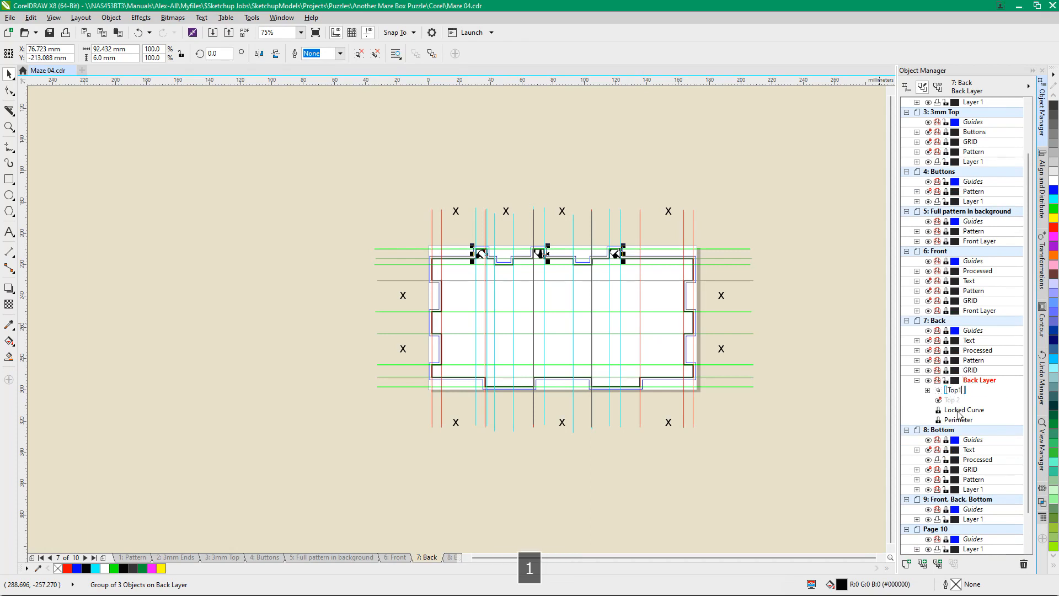
key("Return")
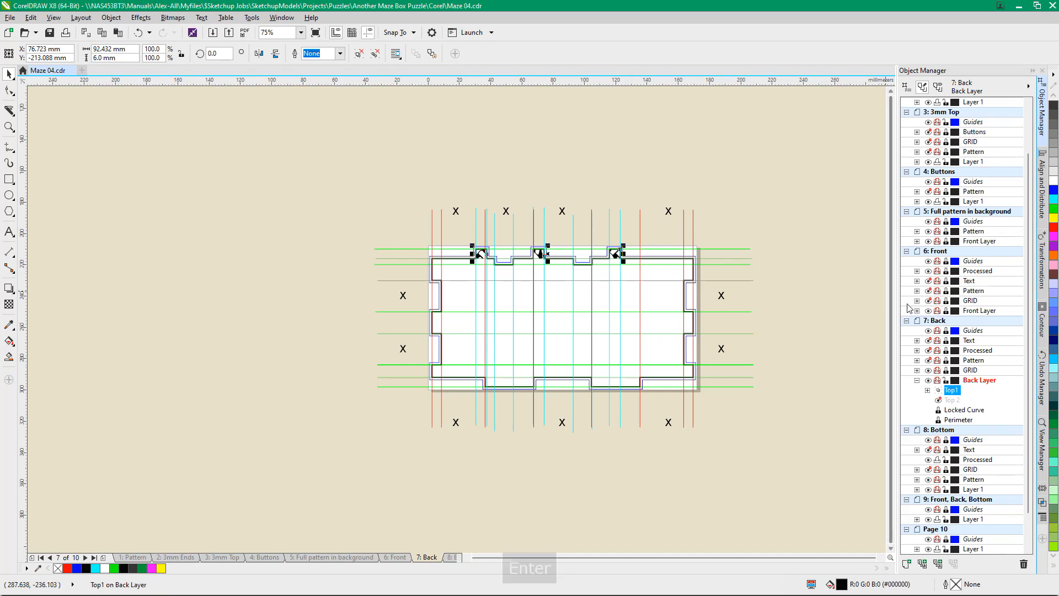
Hide the Top1 group and make the hidden Top 2 strip on the Back Layer visible
right_click(953, 391)
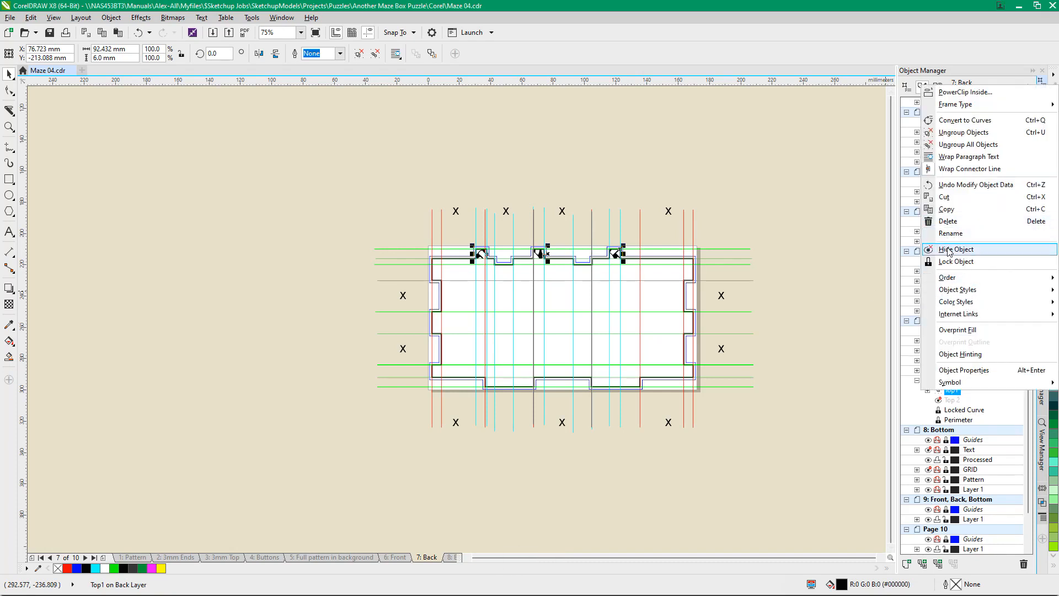
left_click(946, 248)
right_click(954, 400)
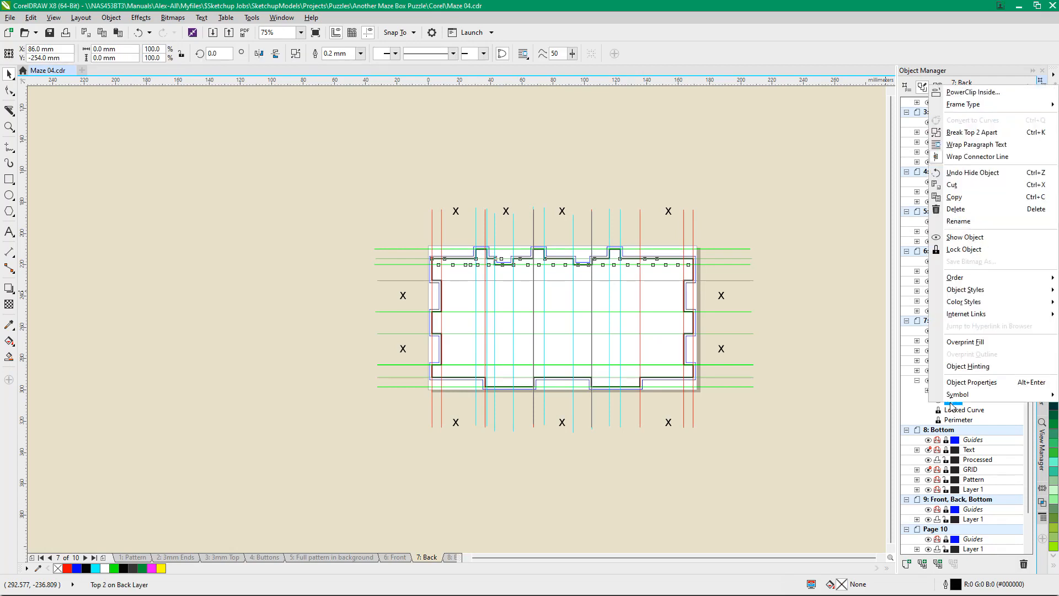
left_click(965, 237)
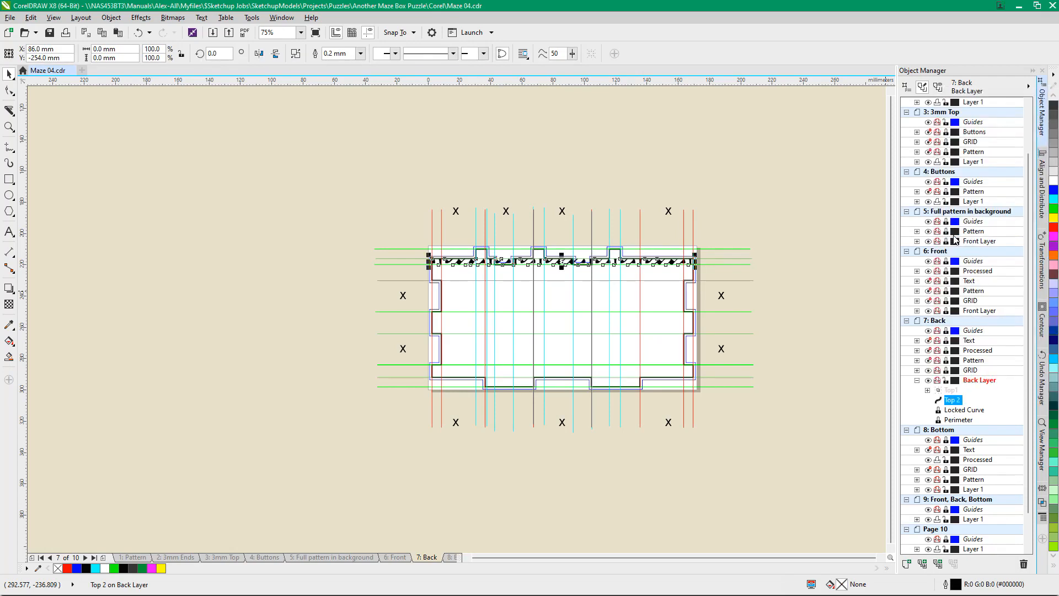
scroll(435, 312, "up", 3)
scroll(611, 326, "up", 2)
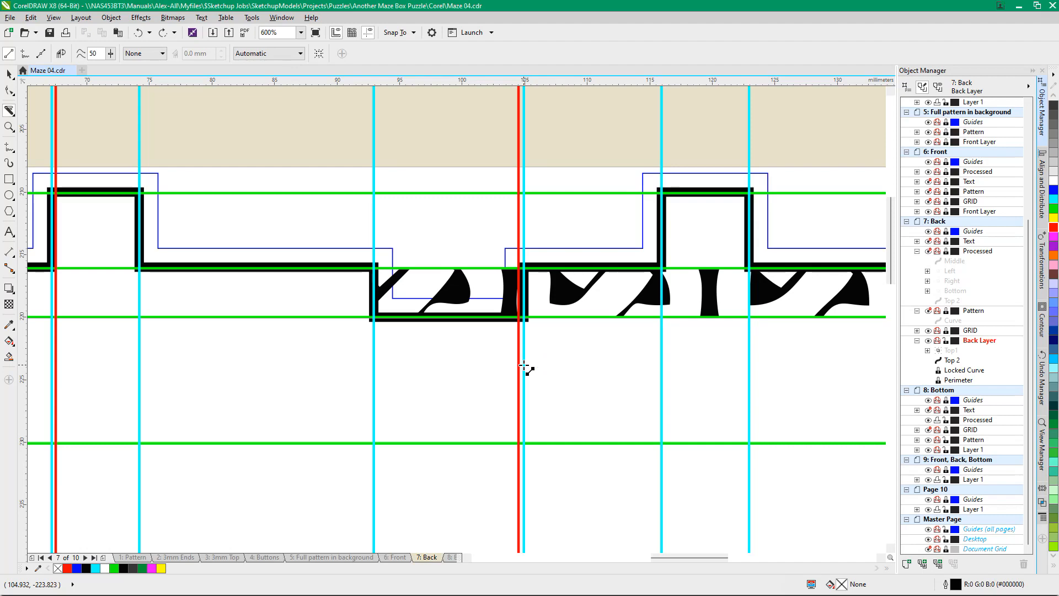
scroll(524, 367, "down", 3)
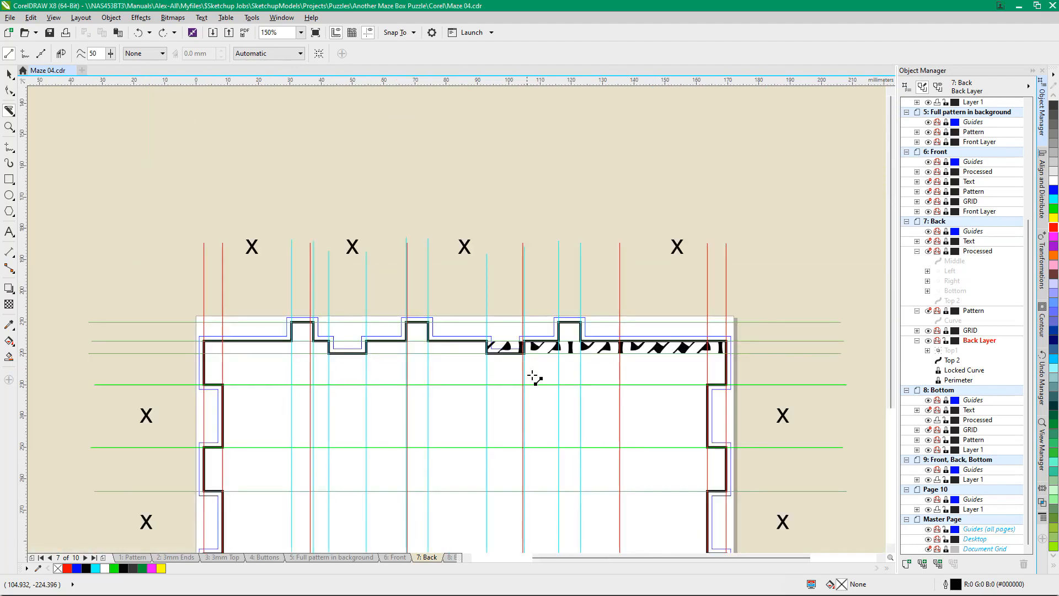
scroll(731, 366, "up", 3)
key("space")
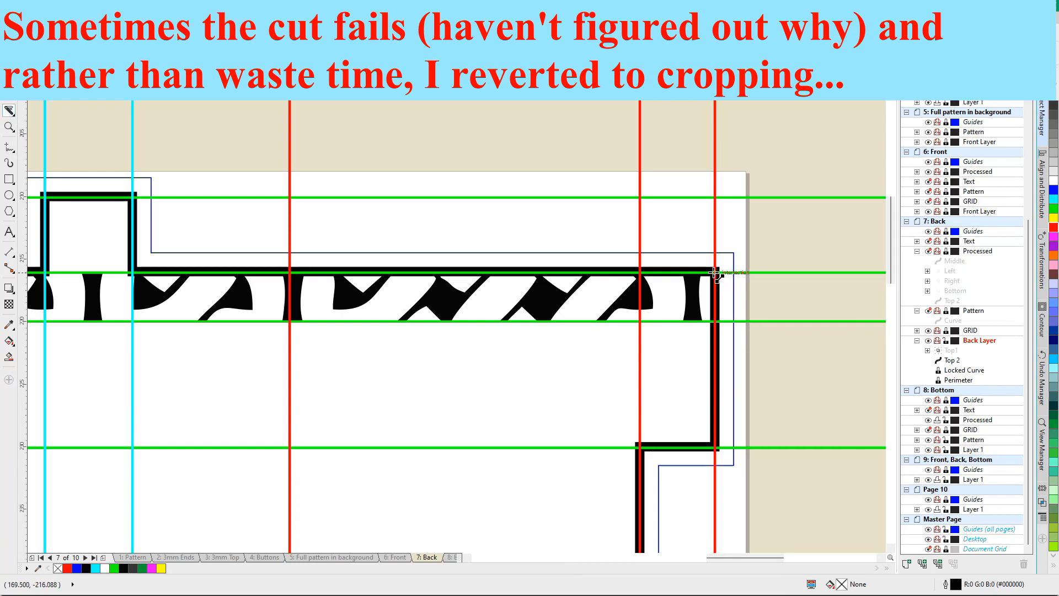
left_click_drag(714, 274, 204, 286)
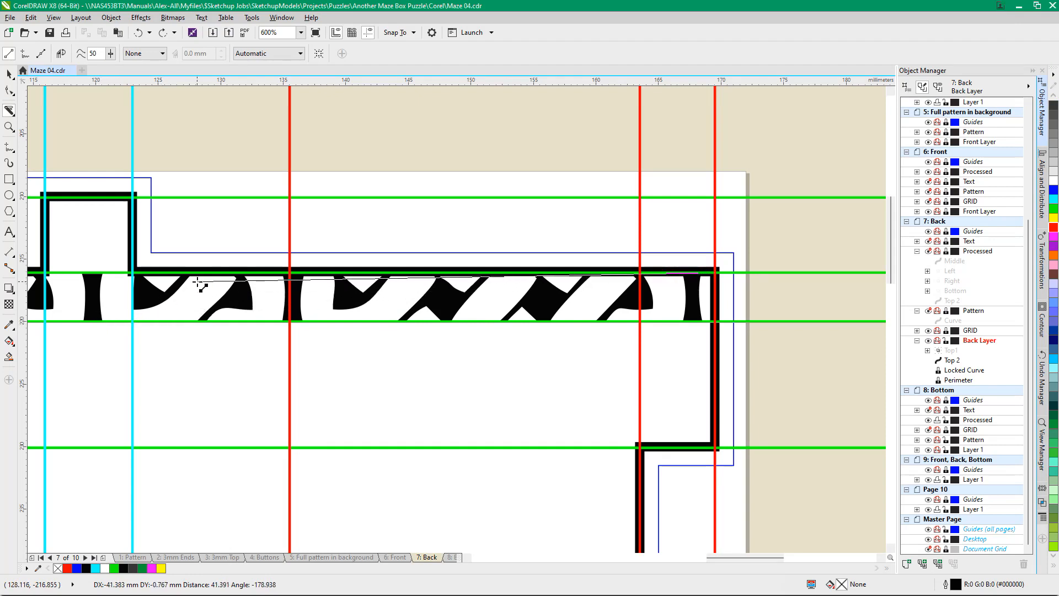
key("Escape")
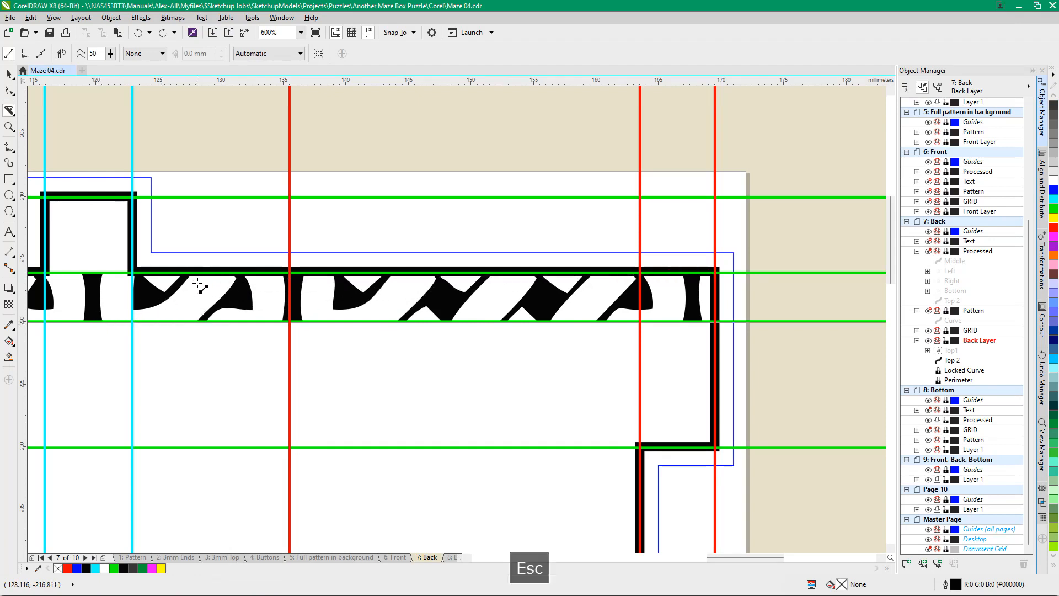
Crop the Top 2 strip to the area from the guide near X 105 mm to the panel's right edge near X 169.5 mm
left_click(15, 115)
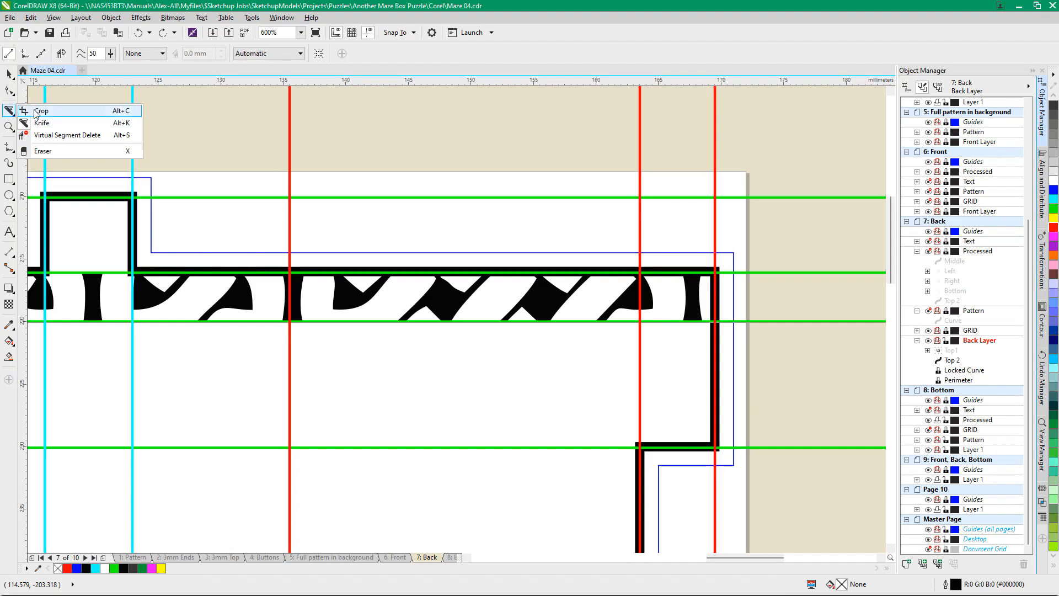
left_click(34, 110)
scroll(740, 324, "down", 2)
scroll(680, 356, "up", 1)
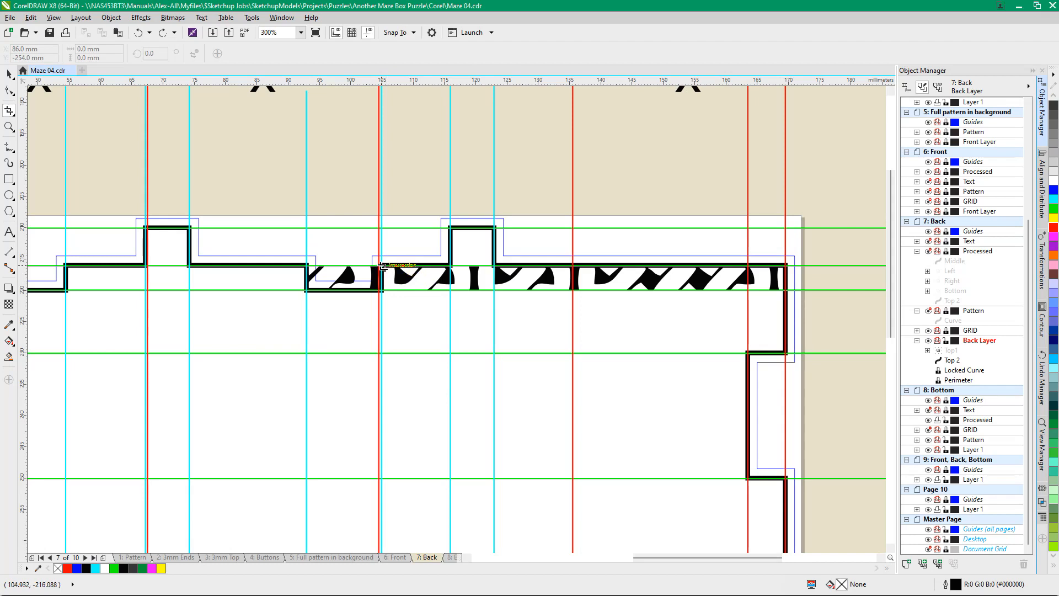
scroll(383, 267, "up", 2)
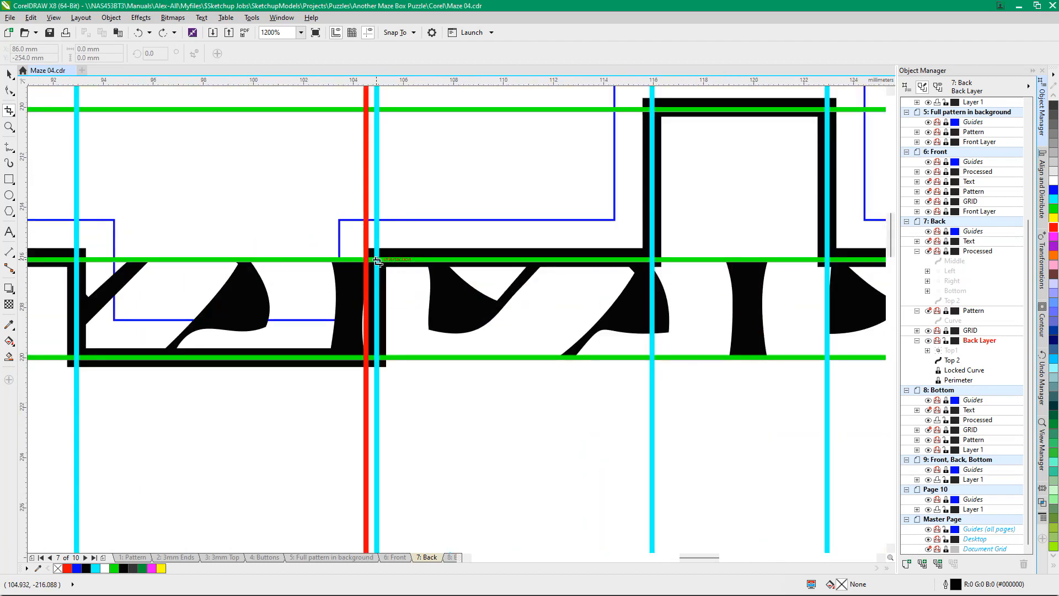
left_click_drag(377, 262, 335, 357)
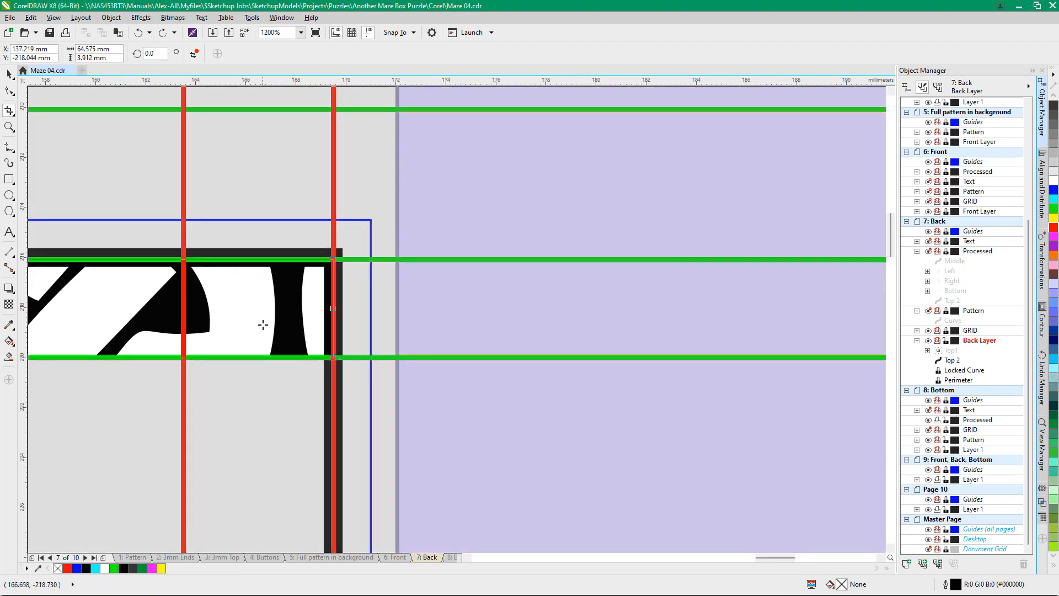
scroll(539, 295, "down", 6)
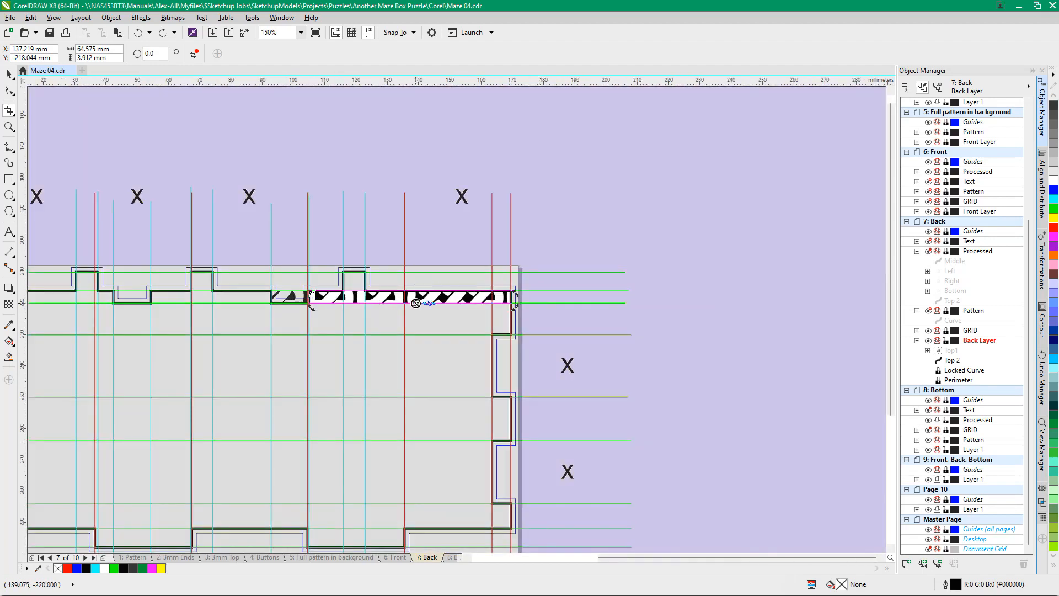
left_click(439, 299)
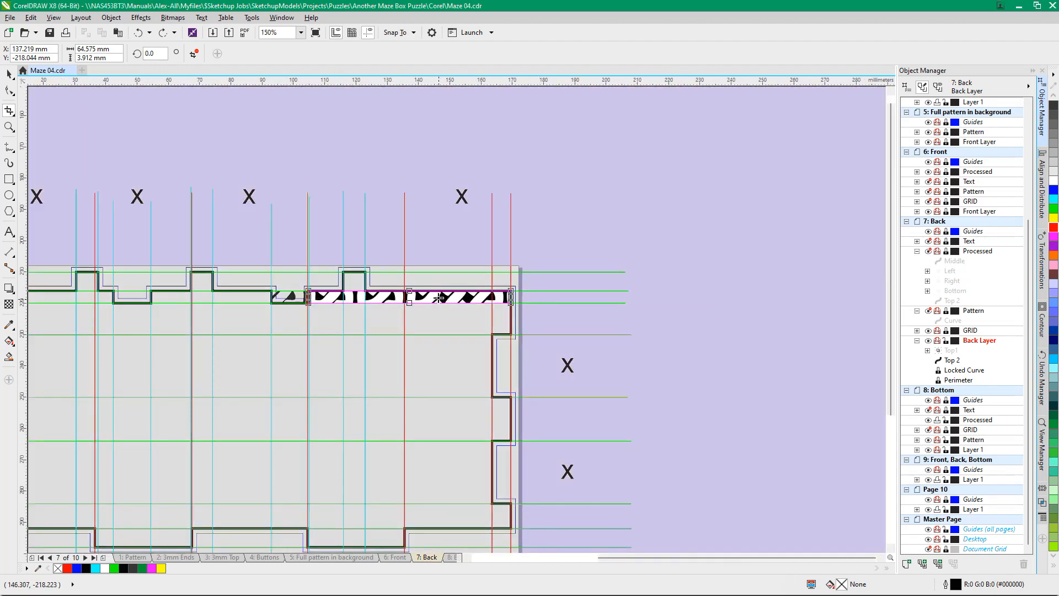
left_click(484, 297)
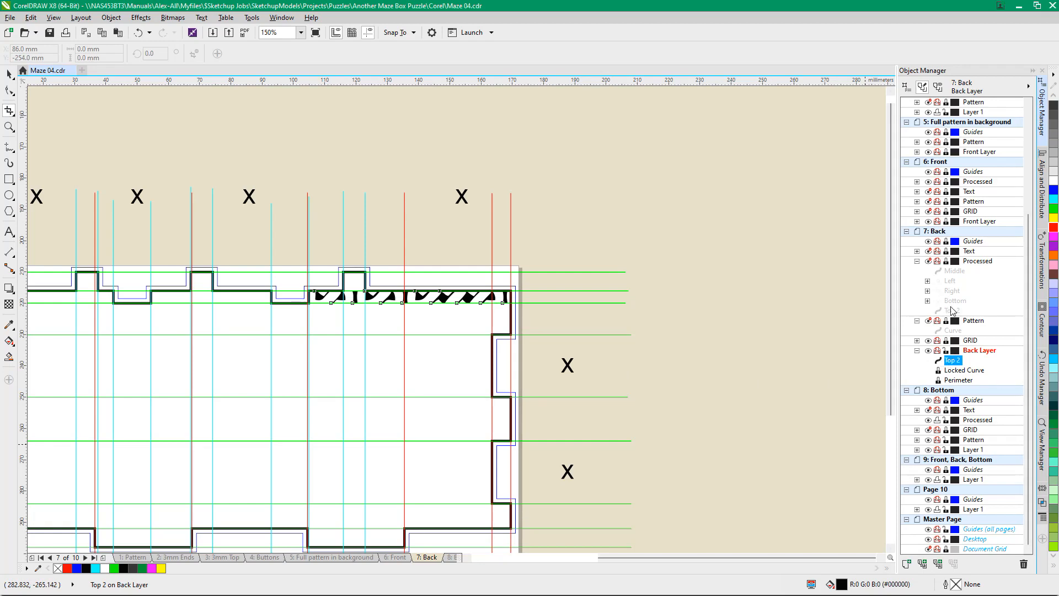
Move the left Top 2 piece from Processed to the Back Layer and the cropped right Top 2 piece into Processed, then hide Processed
left_click(928, 261)
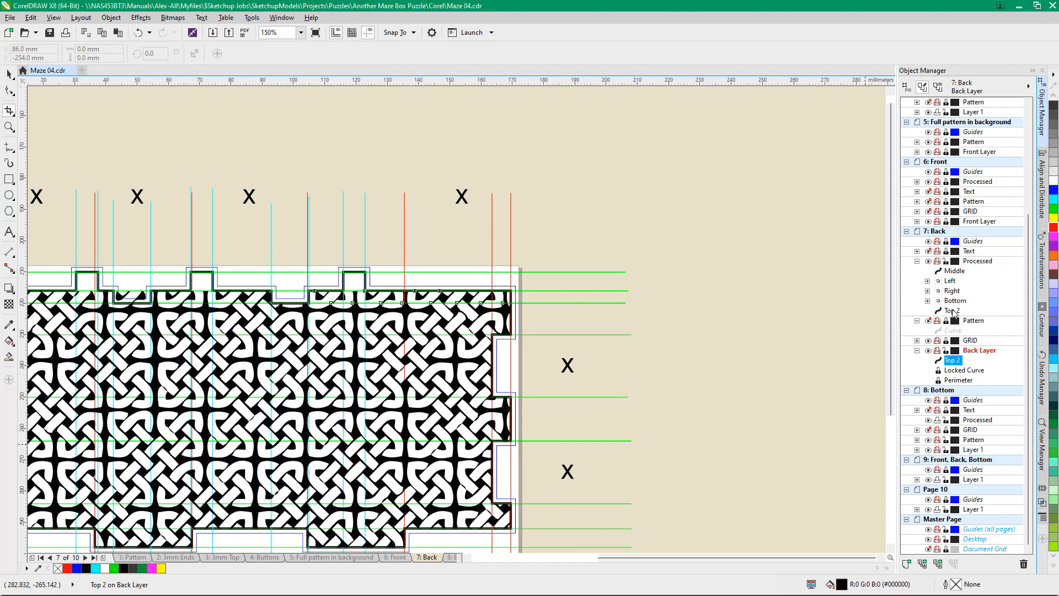
left_click_drag(953, 312, 957, 369)
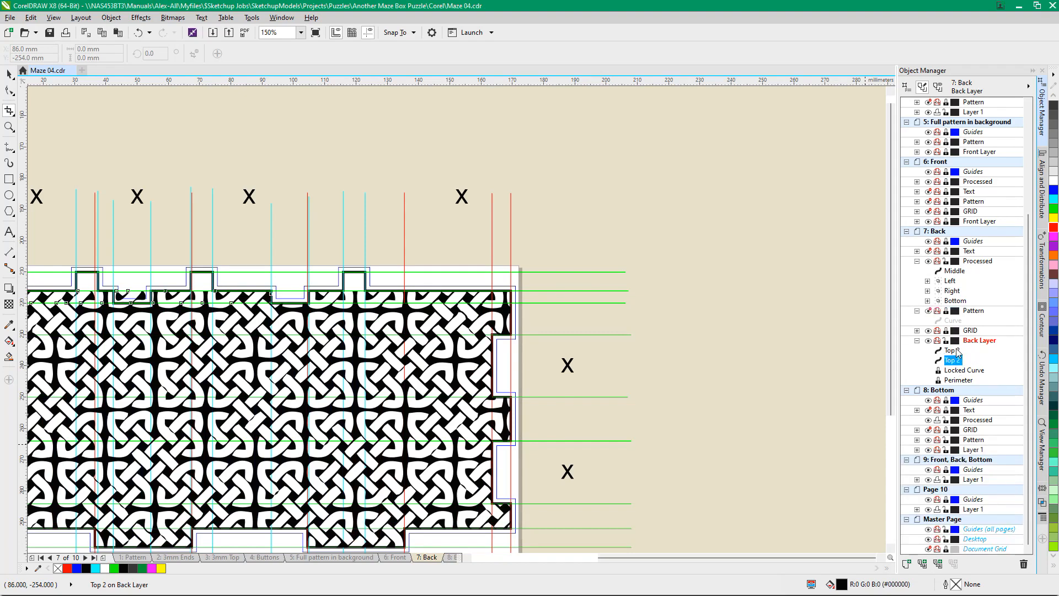
left_click_drag(958, 353, 951, 281)
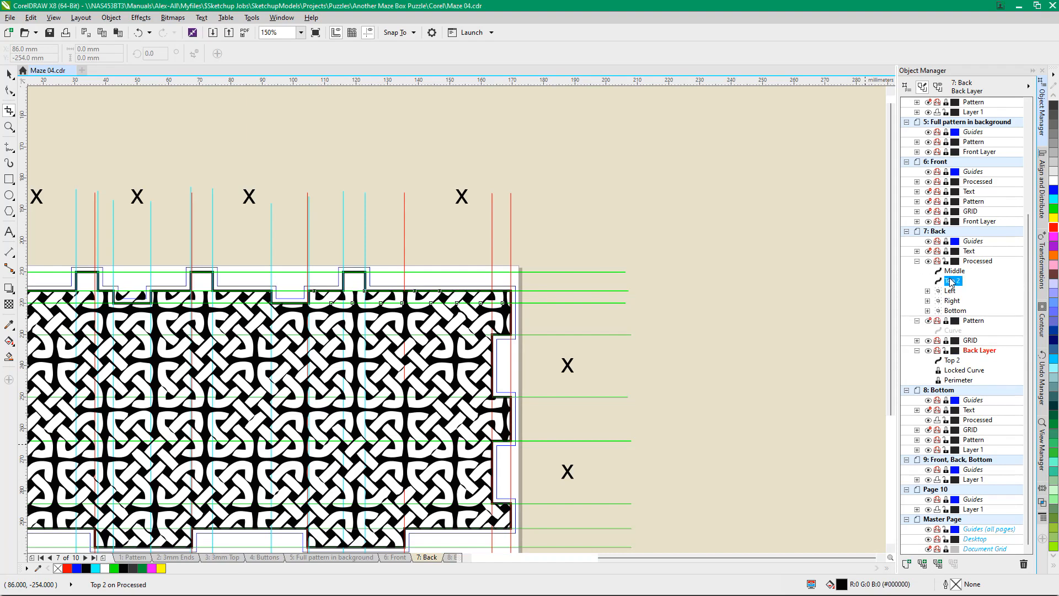
left_click(930, 262)
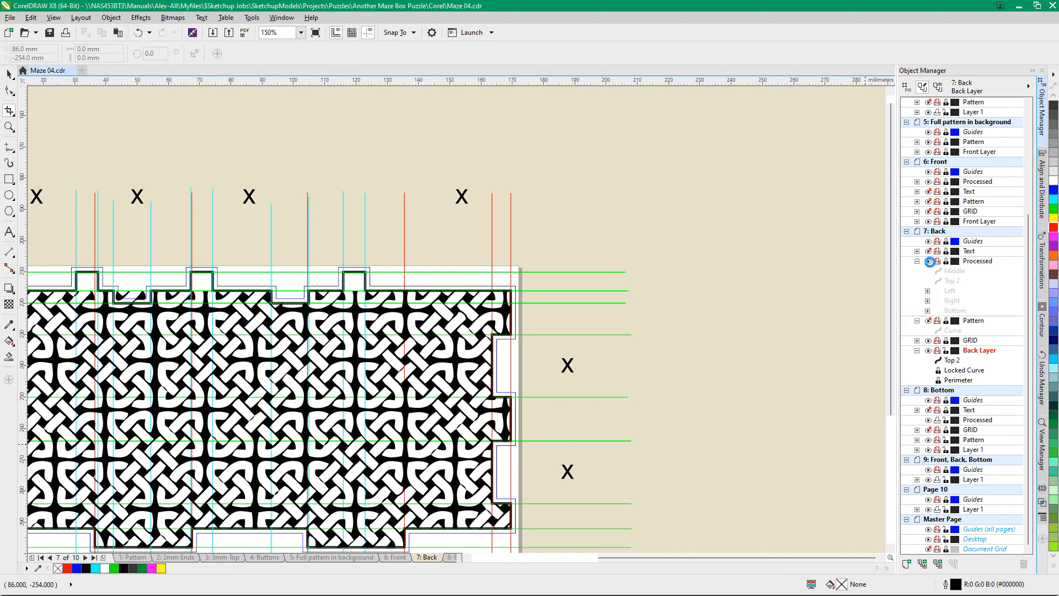
Try to cut the Top 2 strip with the Knife tool along the guides near X 42.4 mm and X 54.4 mm
scroll(309, 333, "down", 2)
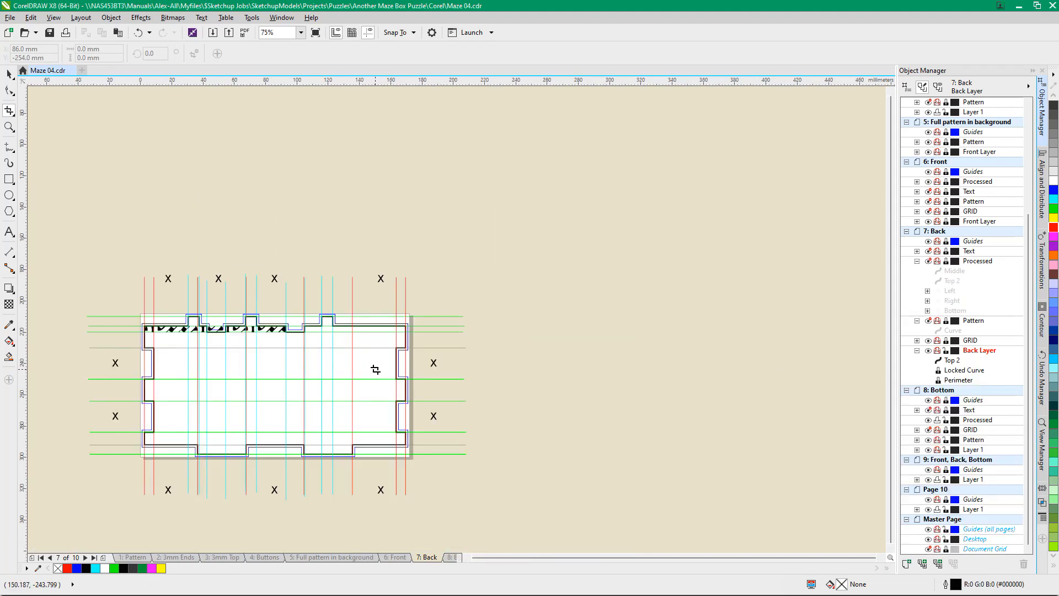
scroll(136, 325, "up", 2)
scroll(169, 312, "up", 2)
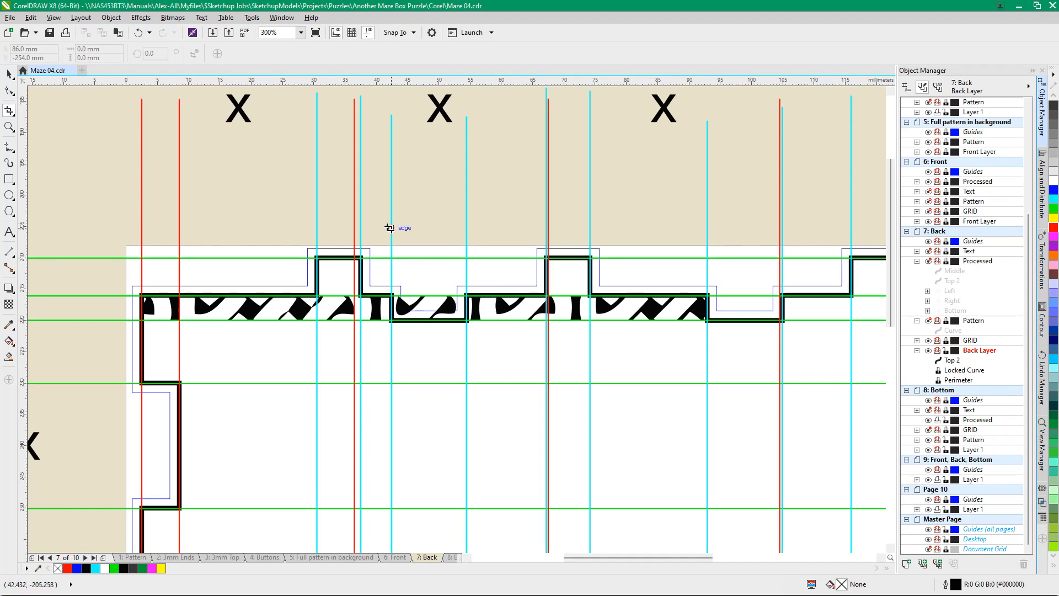
key("space")
left_click(11, 112)
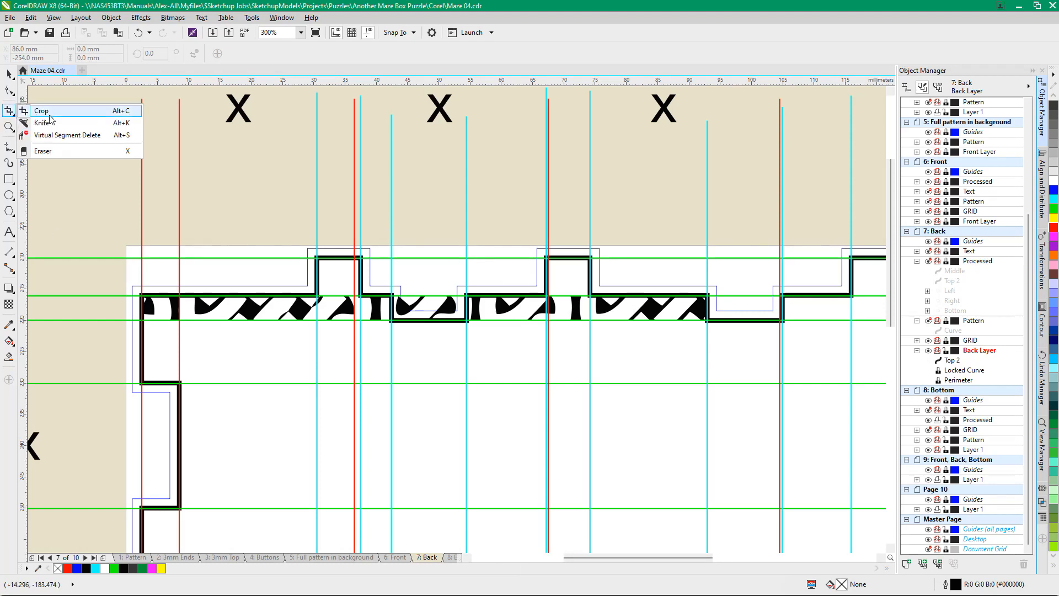
left_click(48, 122)
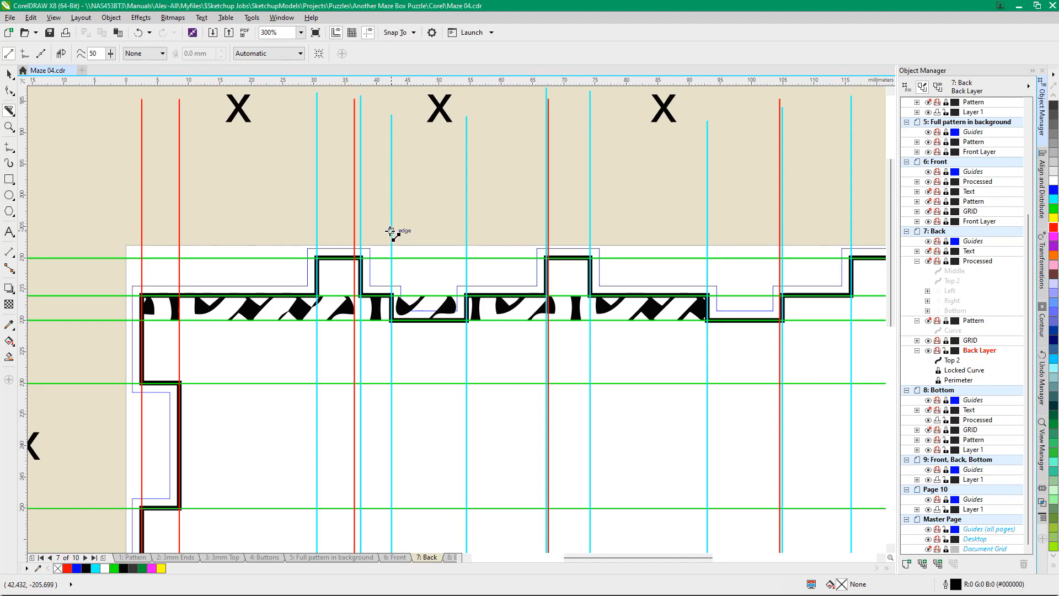
left_click_drag(391, 228, 392, 379)
left_click_drag(467, 206, 467, 377)
key("space")
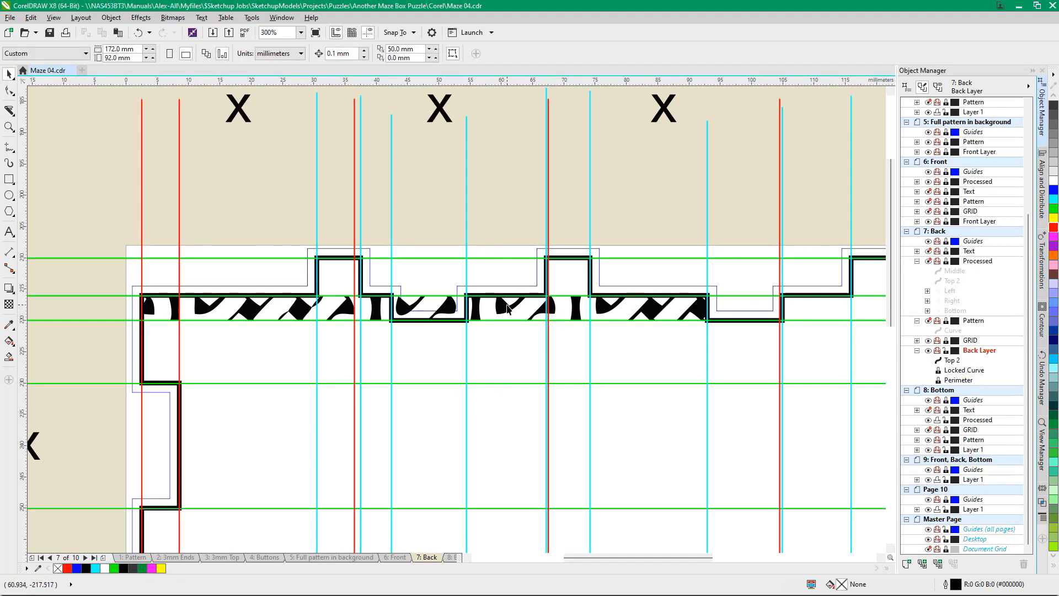
Duplicate the Top 2 strip in place on the Back Layer, then lock and hide the copy
left_click(508, 306)
key("ctrl+c")
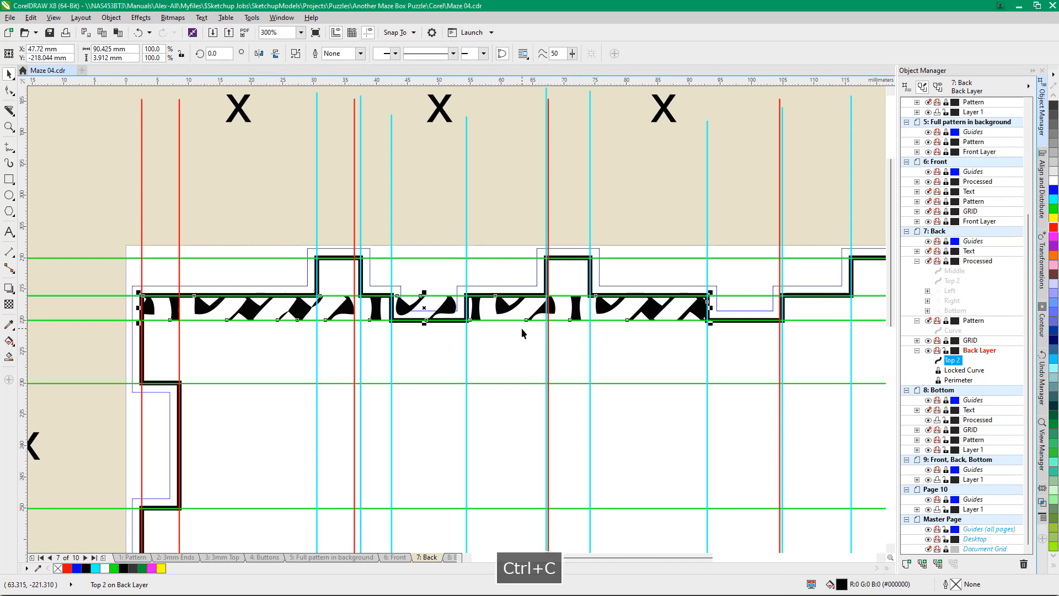
key("ctrl+v")
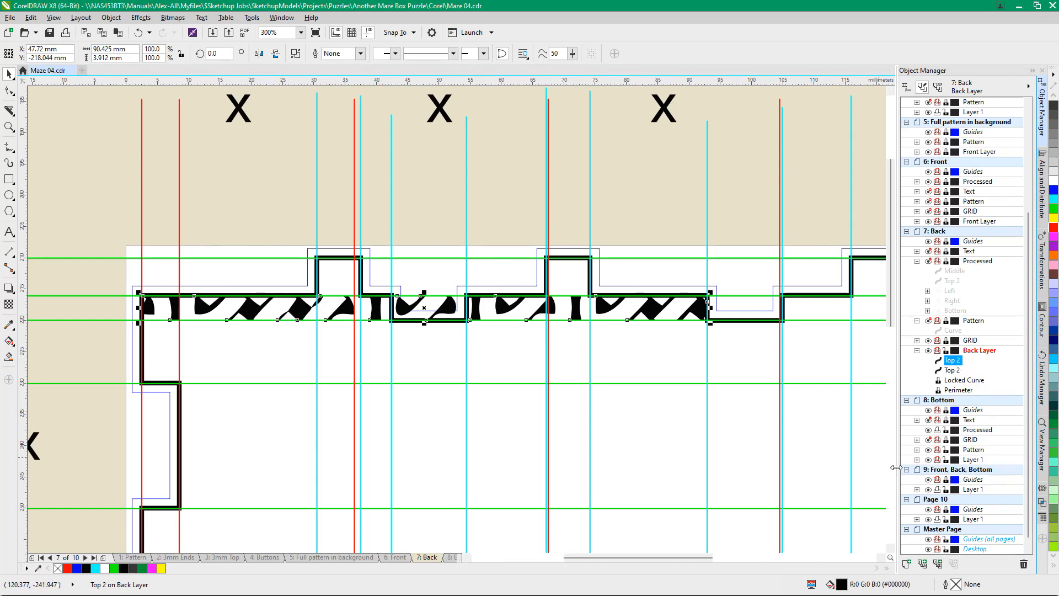
right_click(954, 364)
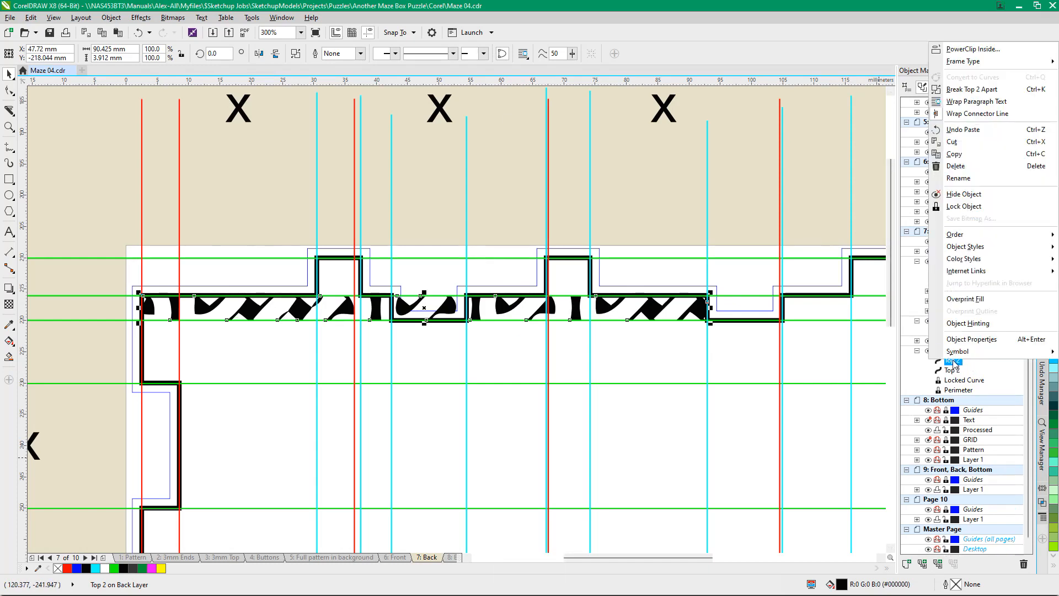
left_click(959, 206)
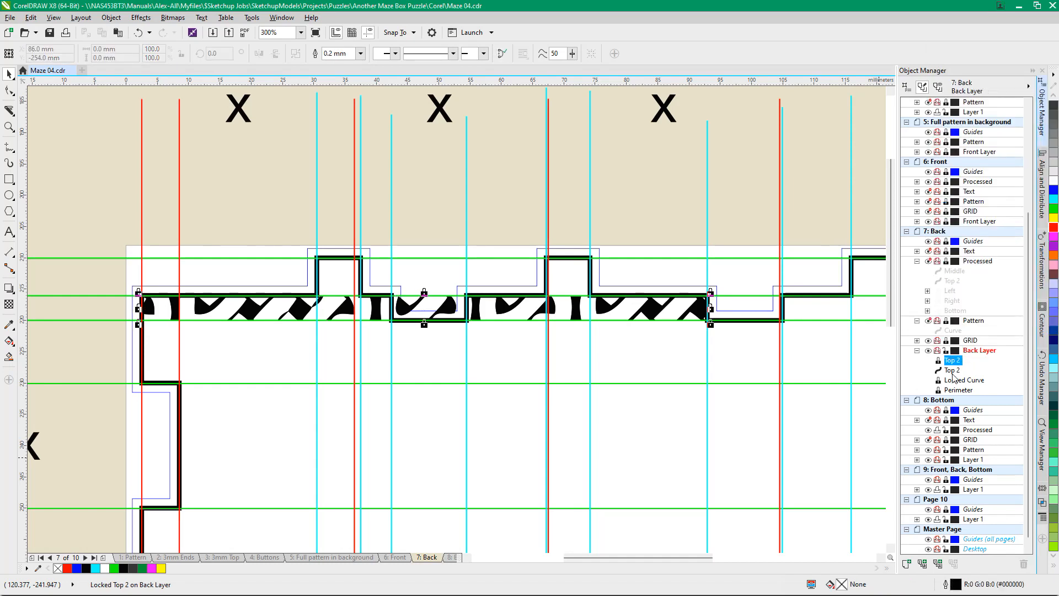
right_click(955, 368)
left_click(961, 375)
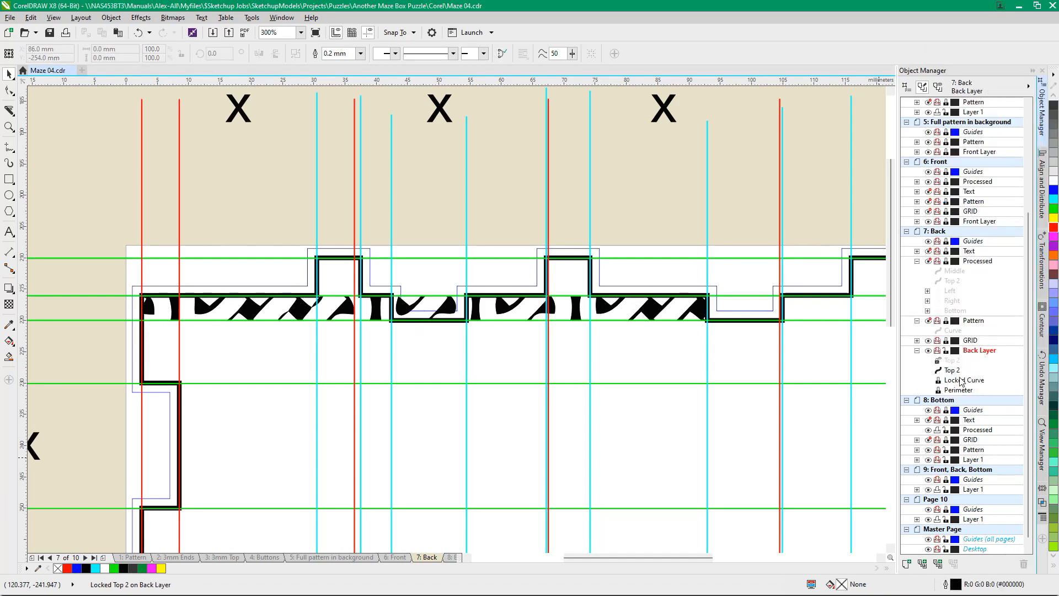
Crop the visible Top 2 strip to the section between the guides near X 54.4 mm and X 92.9 mm
scroll(541, 335, "down", 1)
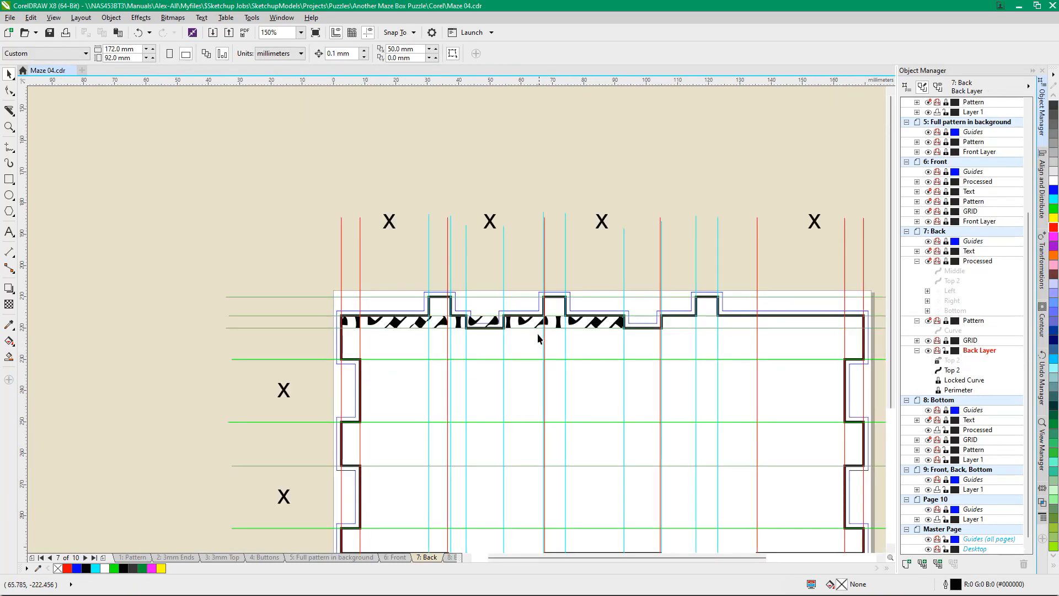
scroll(540, 336, "up", 1)
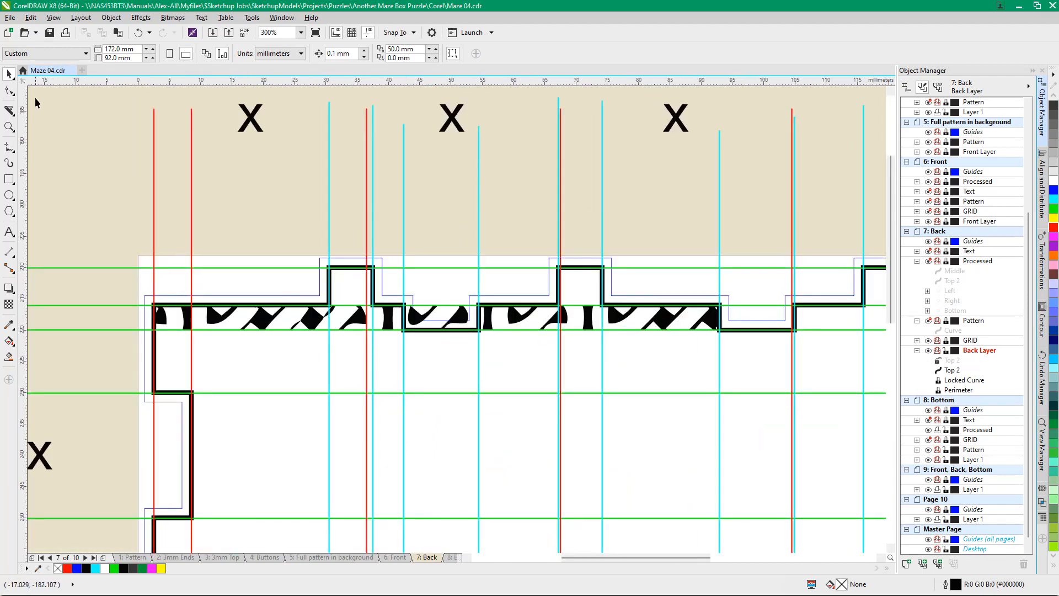
left_click(15, 118)
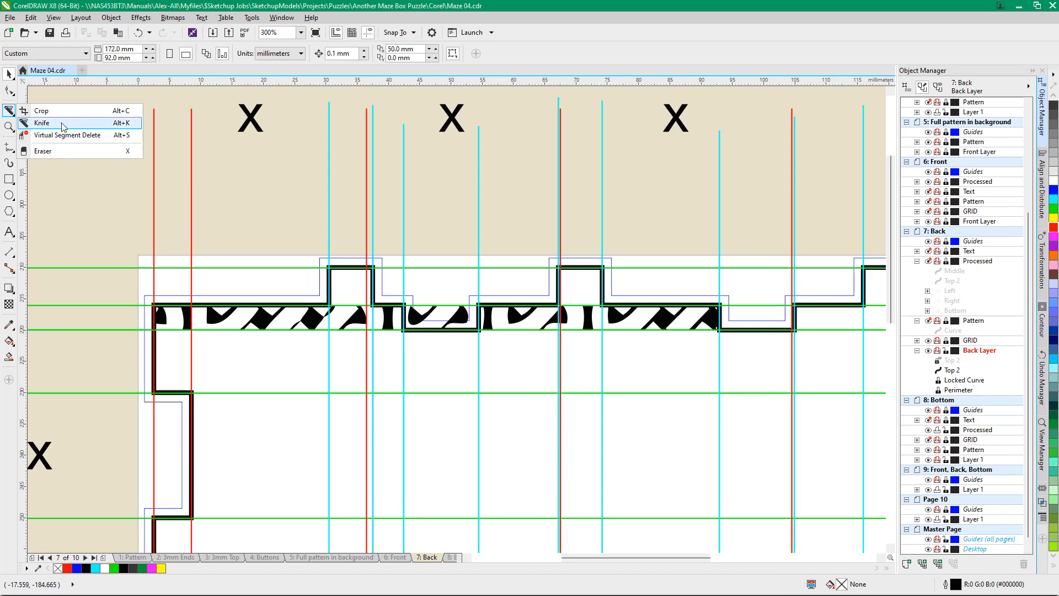
left_click(34, 107)
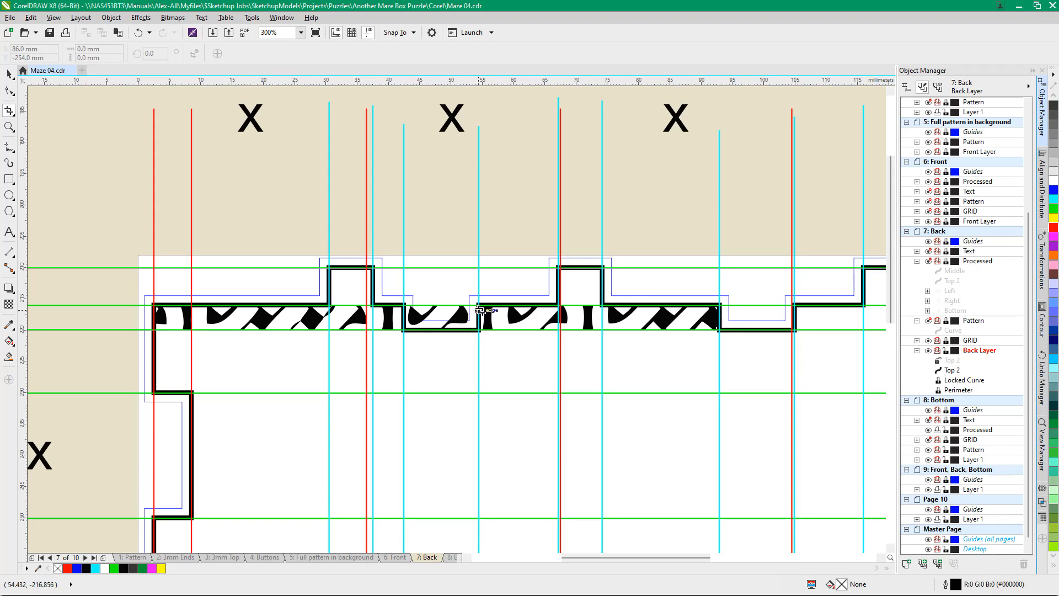
left_click_drag(479, 307, 721, 330)
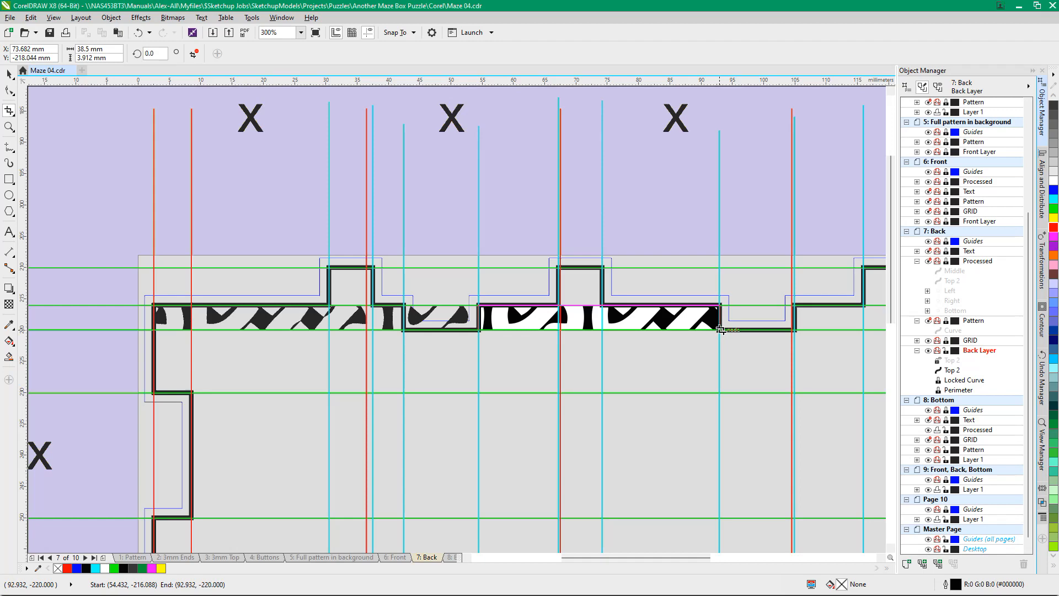
double_click(692, 323)
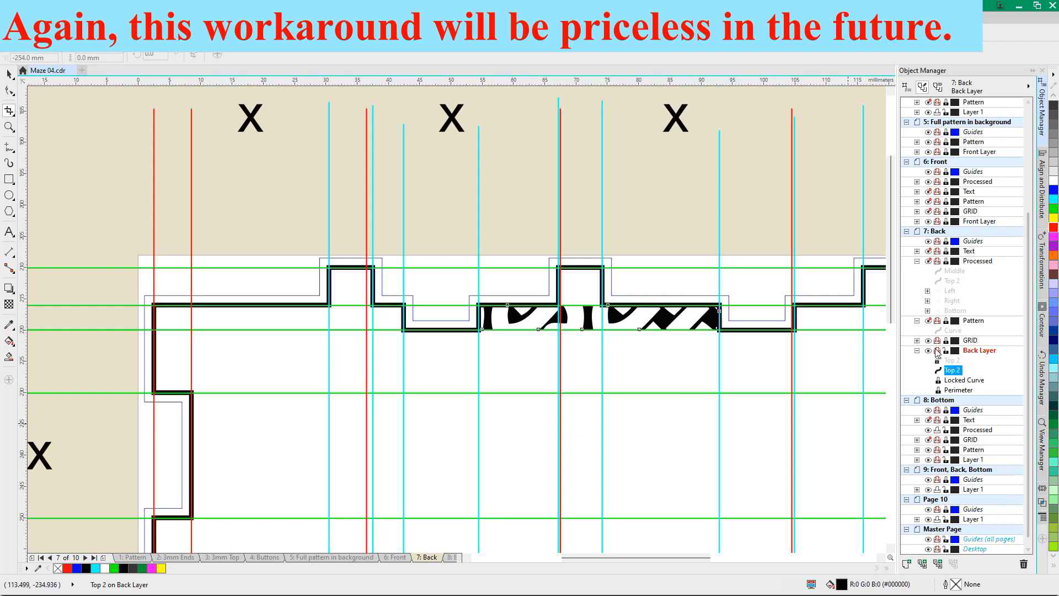
Lock and hide the cropped Top 2 piece on the Back Layer
right_click(955, 371)
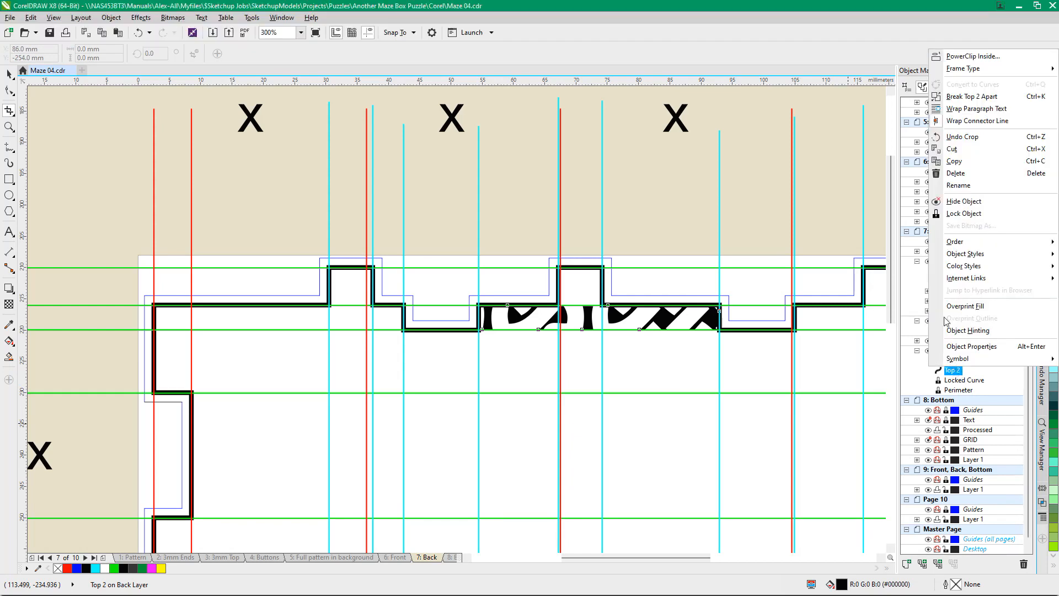
left_click(956, 215)
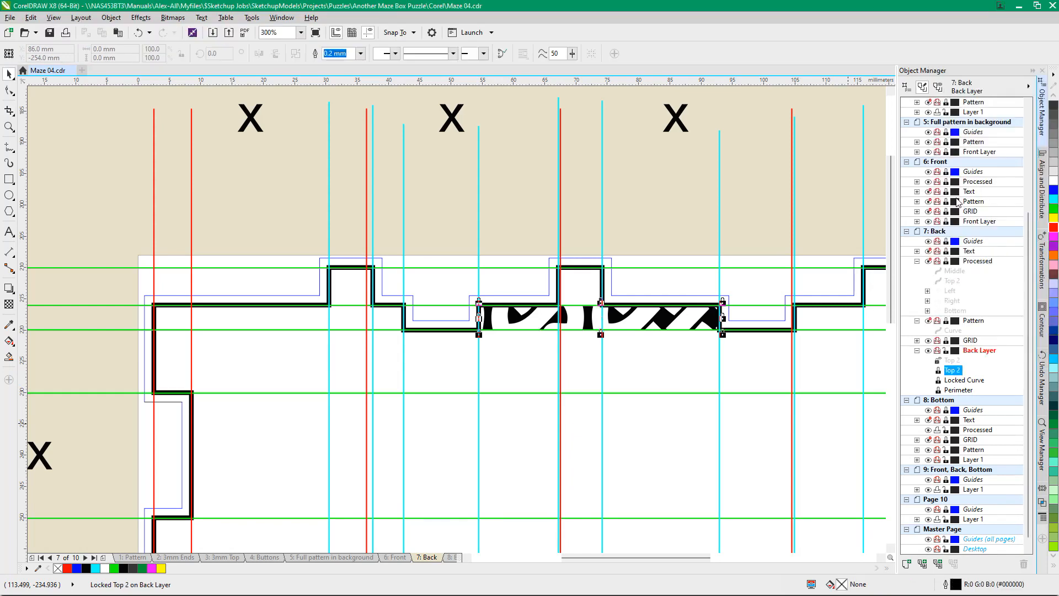
right_click(957, 372)
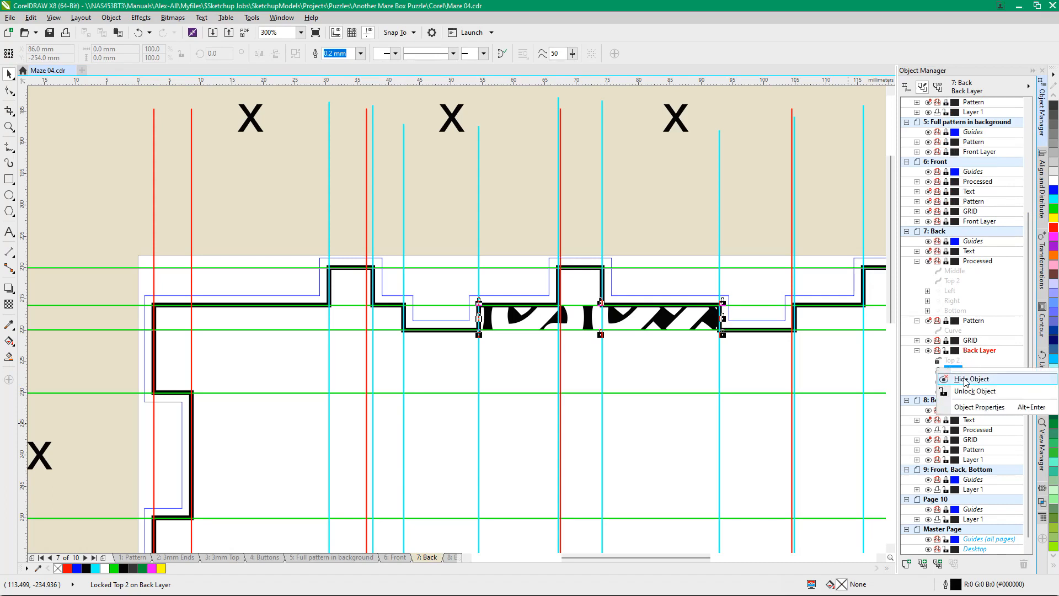
left_click(964, 380)
Show and unlock the full-length Top 2 copy on the Back Layer
right_click(956, 362)
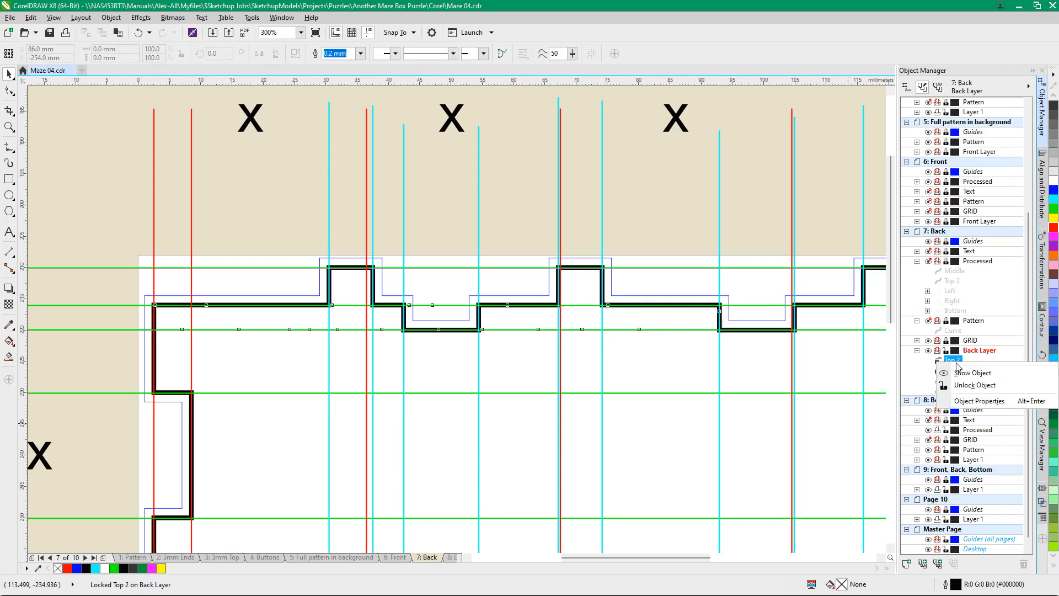
left_click(960, 369)
right_click(956, 362)
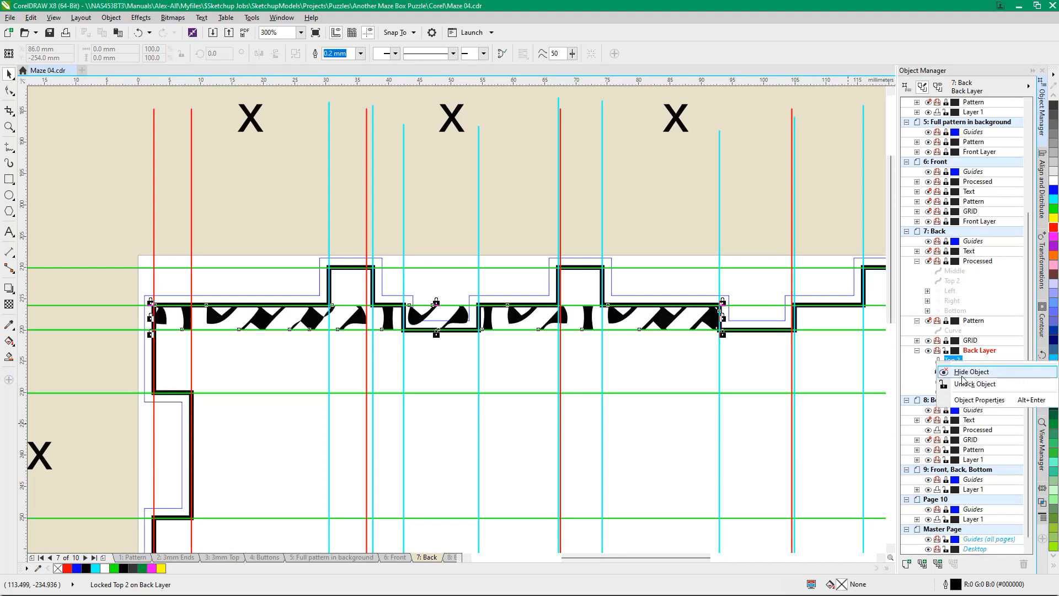
left_click(962, 382)
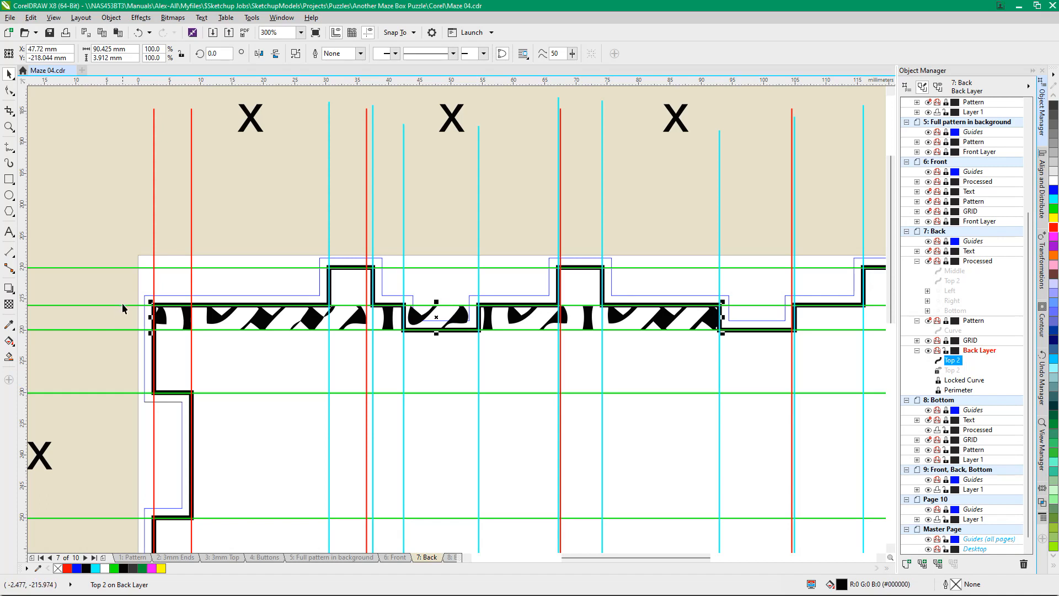
Crop the Top 2 copy to the section from the panel's left edge at X 2.5 mm to the guide near X 42.4 mm
left_click(10, 112)
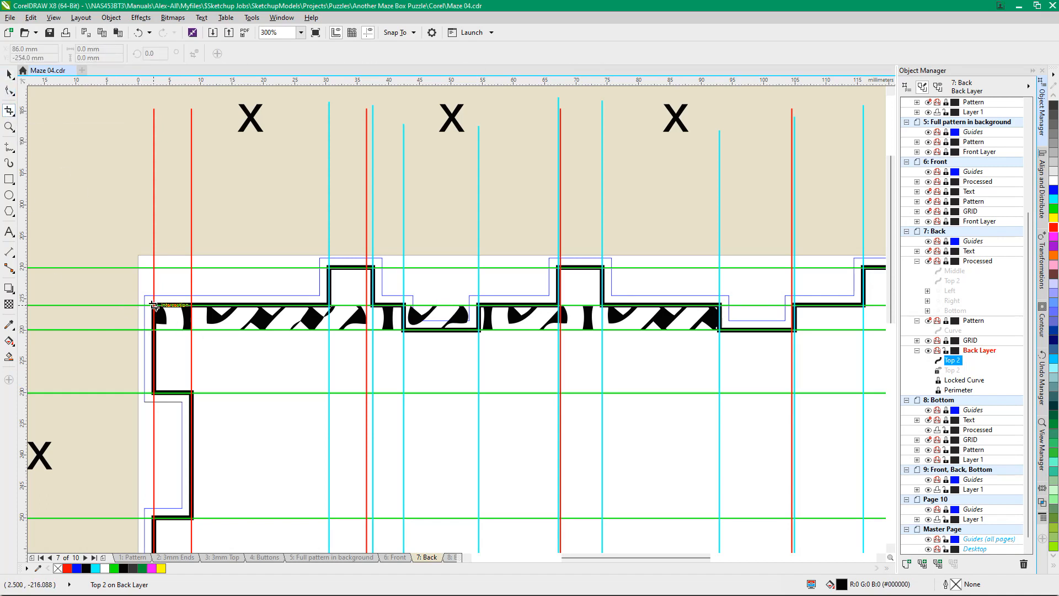
left_click_drag(155, 305, 405, 330)
double_click(394, 320)
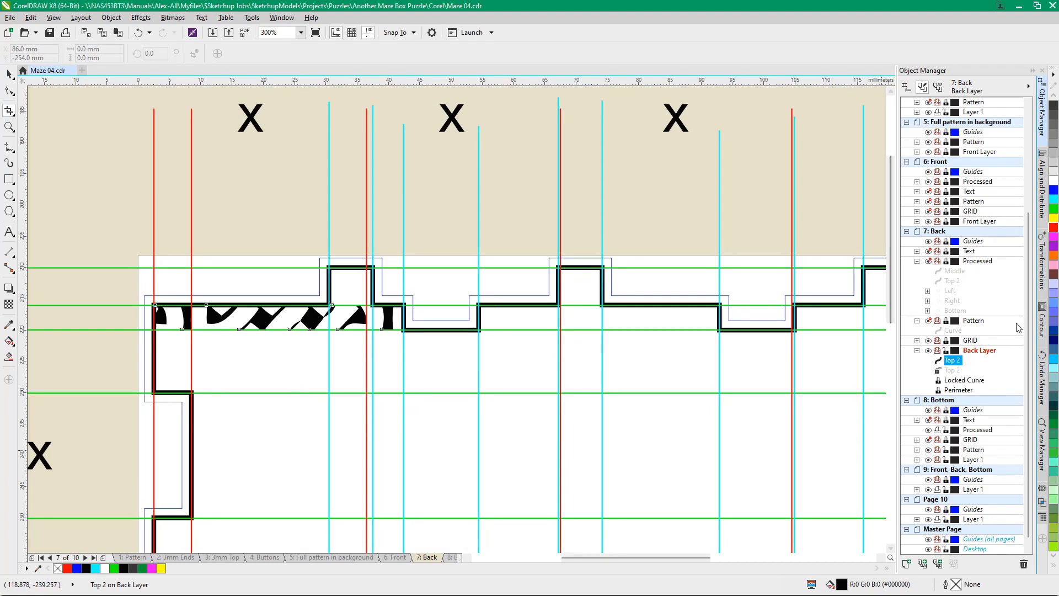
Unlock the hidden cropped Top 2 piece on the Back Layer and make it visible
right_click(954, 373)
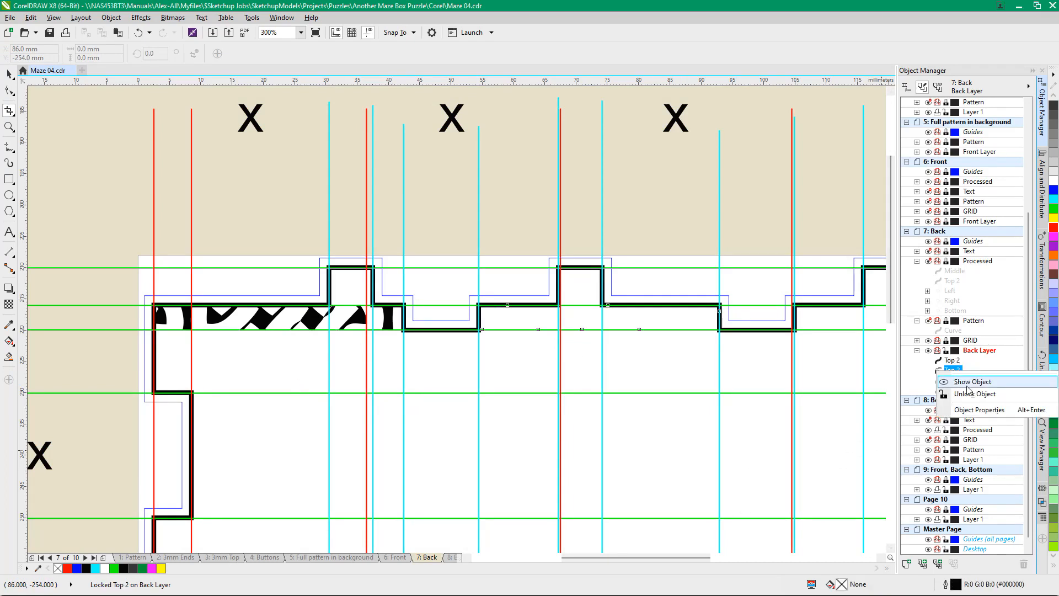
left_click(963, 384)
right_click(951, 374)
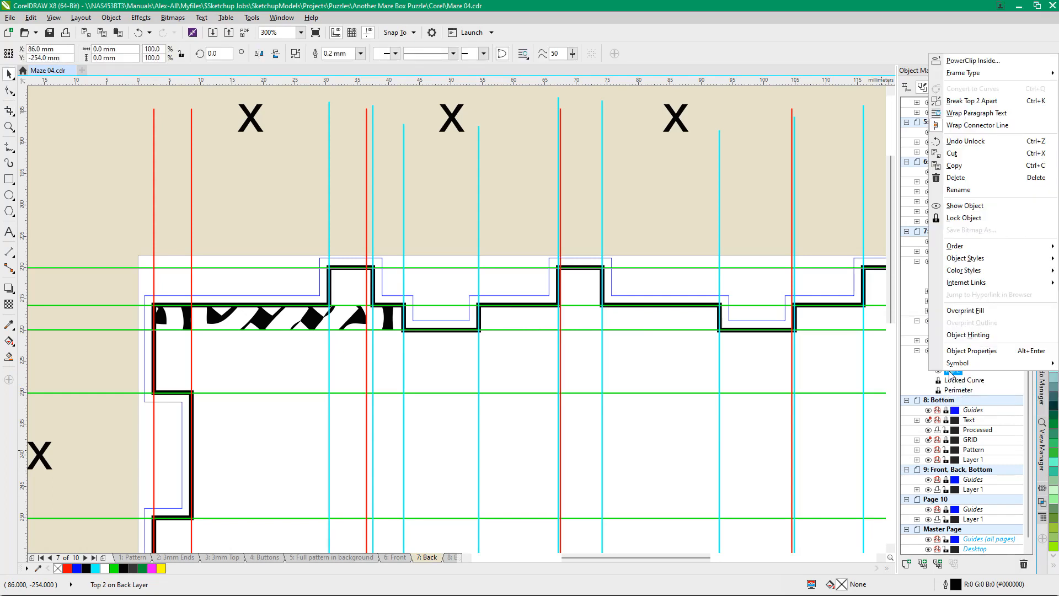
left_click(966, 206)
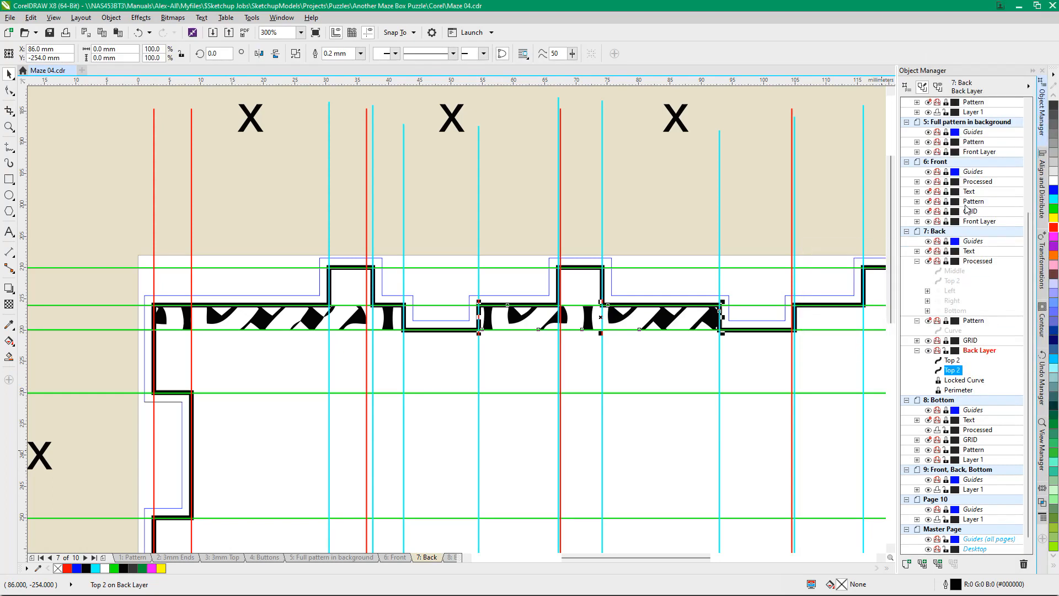
Show the Back page's Processed layer and move its Top 2 piece to the Back Layer
scroll(407, 349, "down", 2)
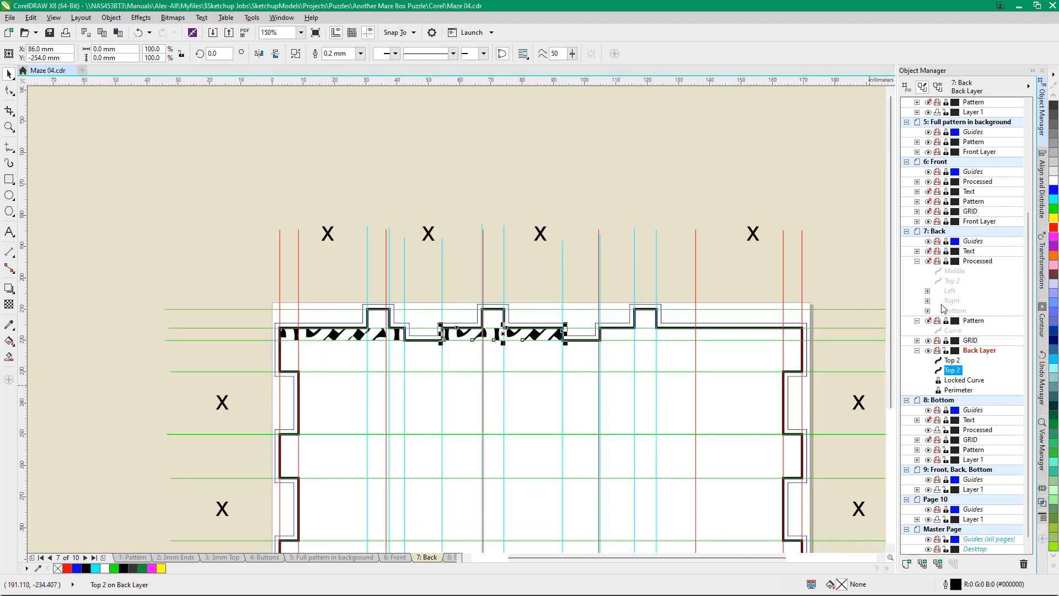
left_click(929, 261)
left_click_drag(950, 285, 958, 361)
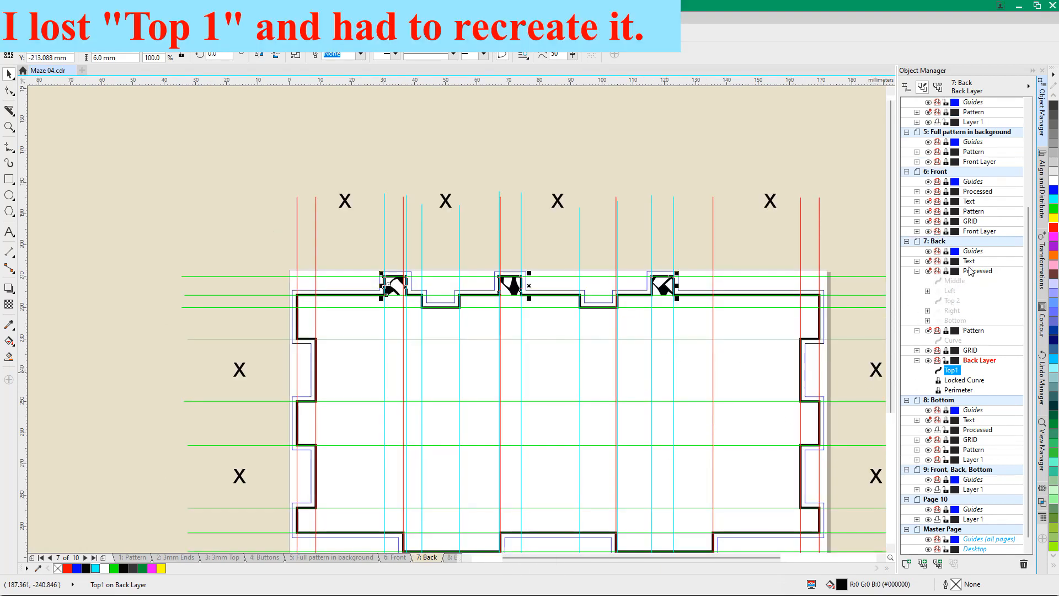
With GRID hidden and Processed shown, move Middle, Left, Top 2, Right and Bottom from Processed to the Back Layer
left_click(929, 351)
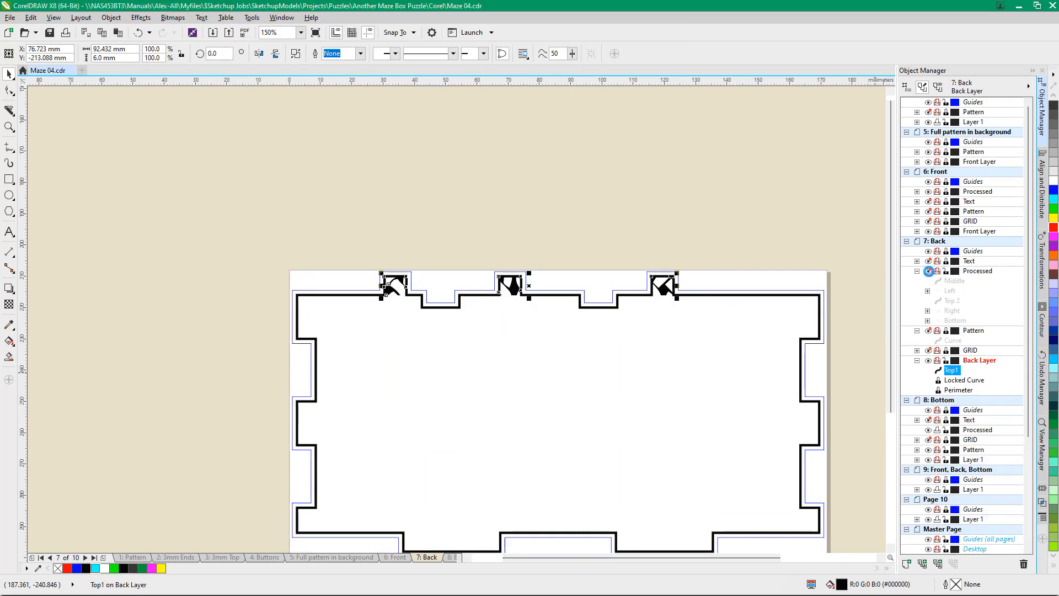
left_click(930, 271)
left_click(954, 281)
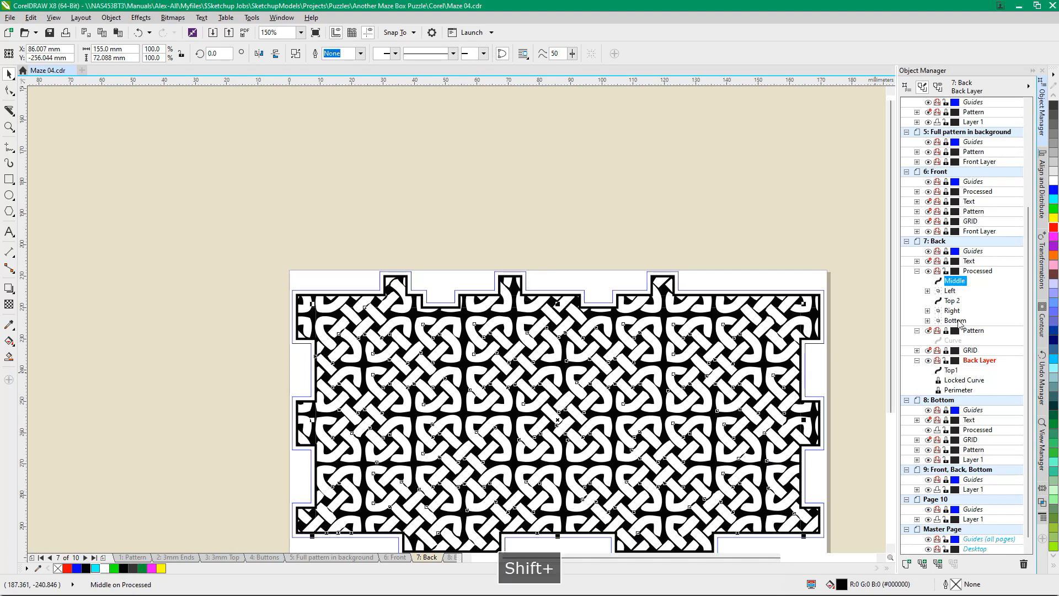
left_click(957, 321, "shift")
left_click_drag(959, 324, 965, 366)
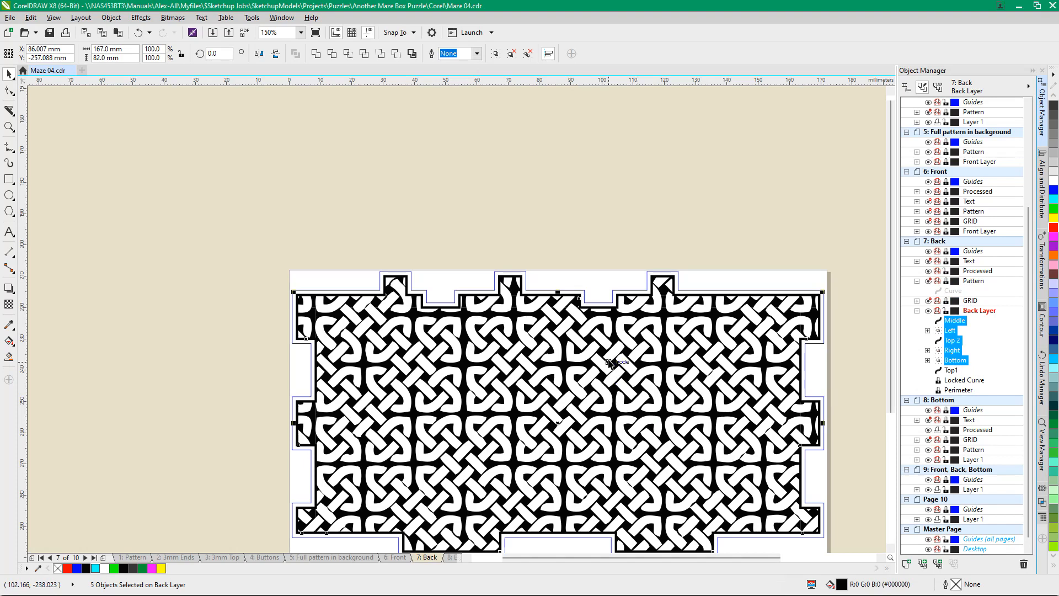
Unlock the locked curve above Perimeter on the Back Layer and rename it Border
scroll(613, 361, "down", 1)
scroll(473, 392, "up", 1)
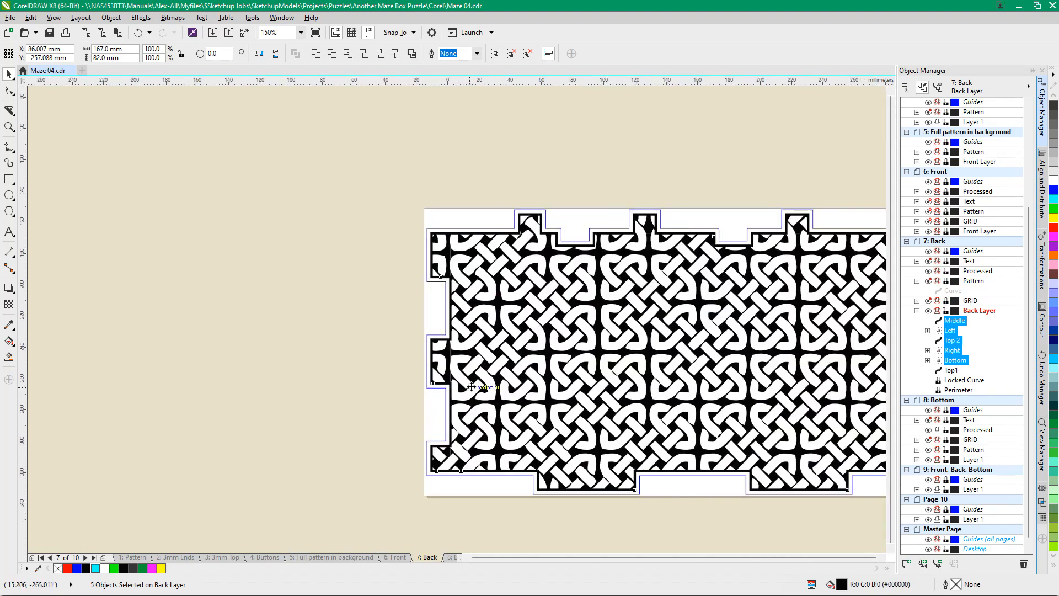
scroll(469, 386, "down", 4)
scroll(650, 401, "down", 2)
scroll(589, 421, "up", 6)
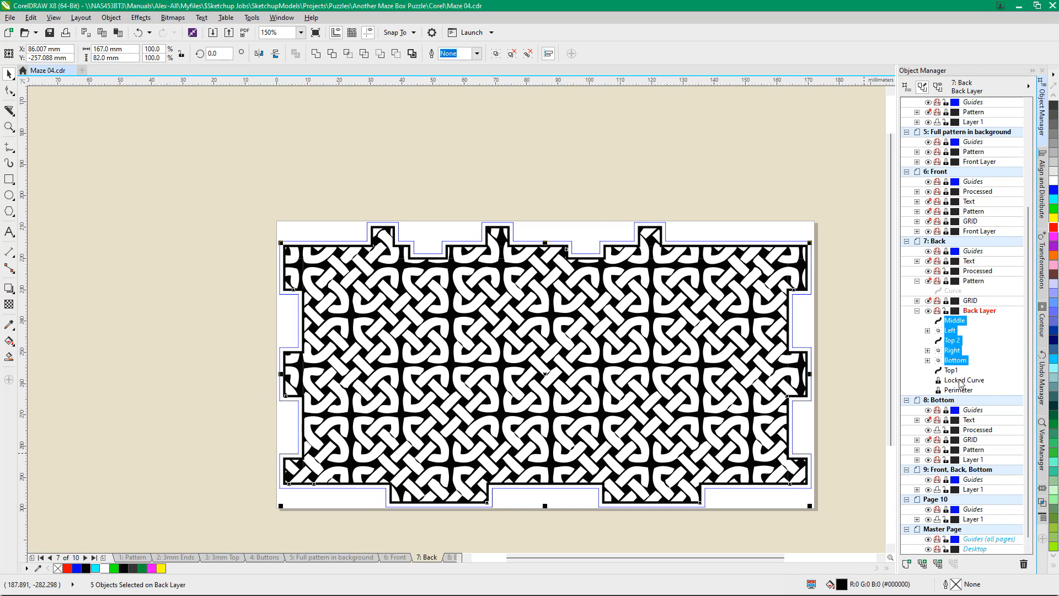
left_click(959, 382)
right_click(960, 382)
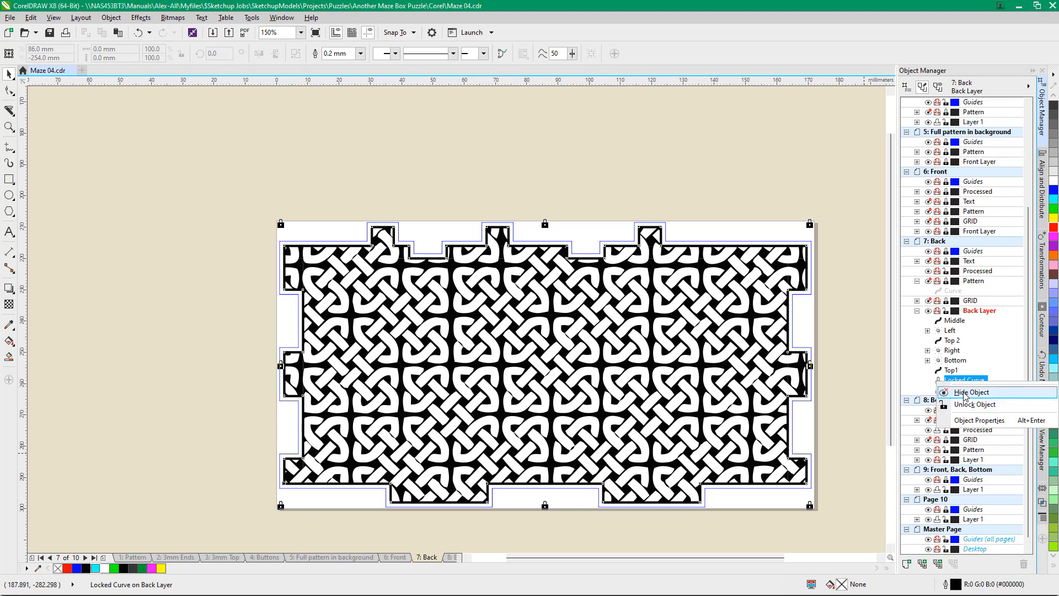
left_click(964, 405)
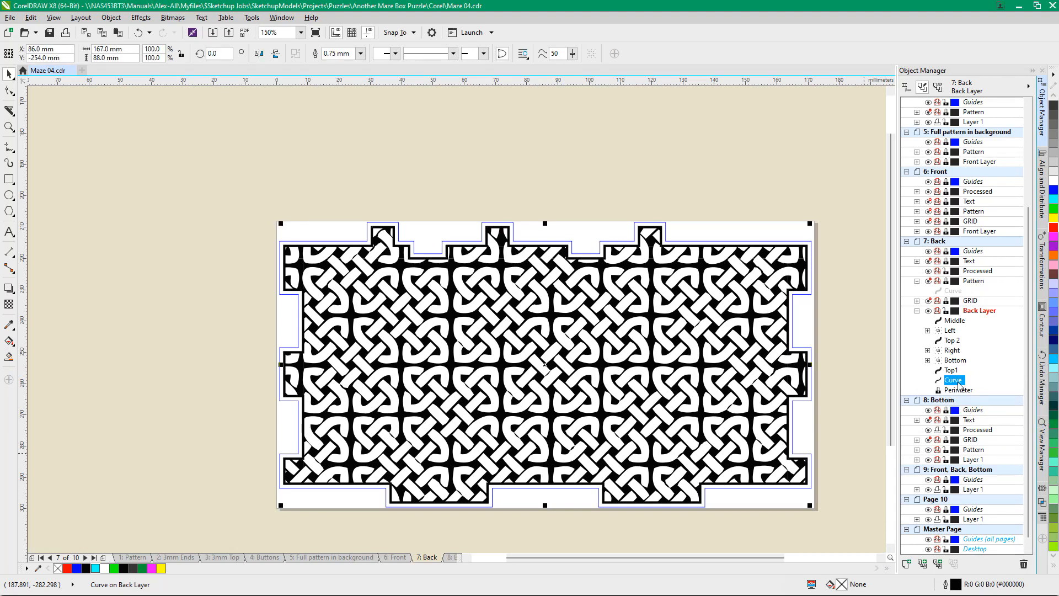
right_click(957, 383)
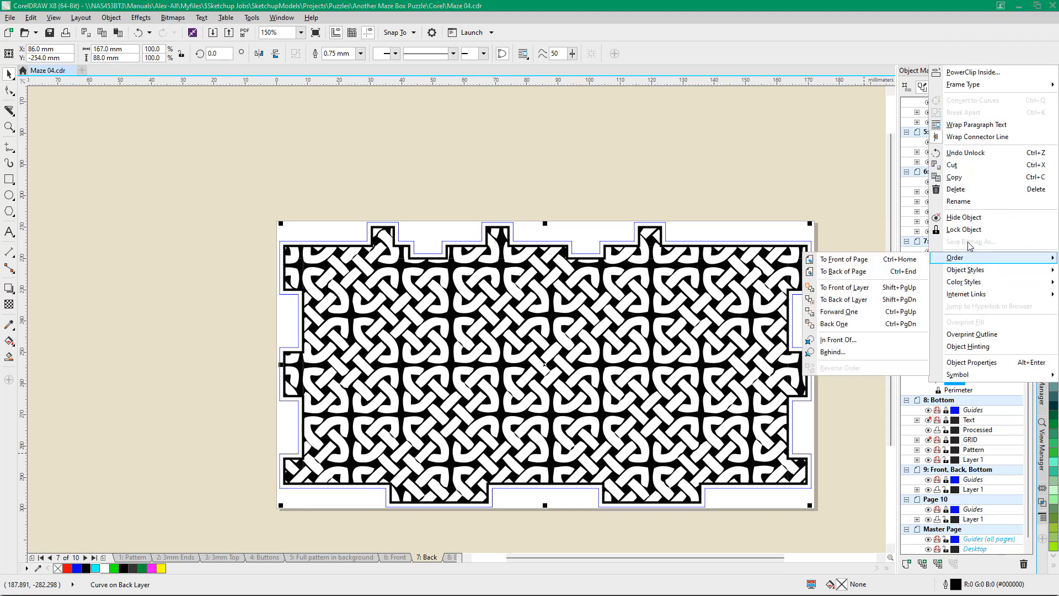
left_click(959, 202)
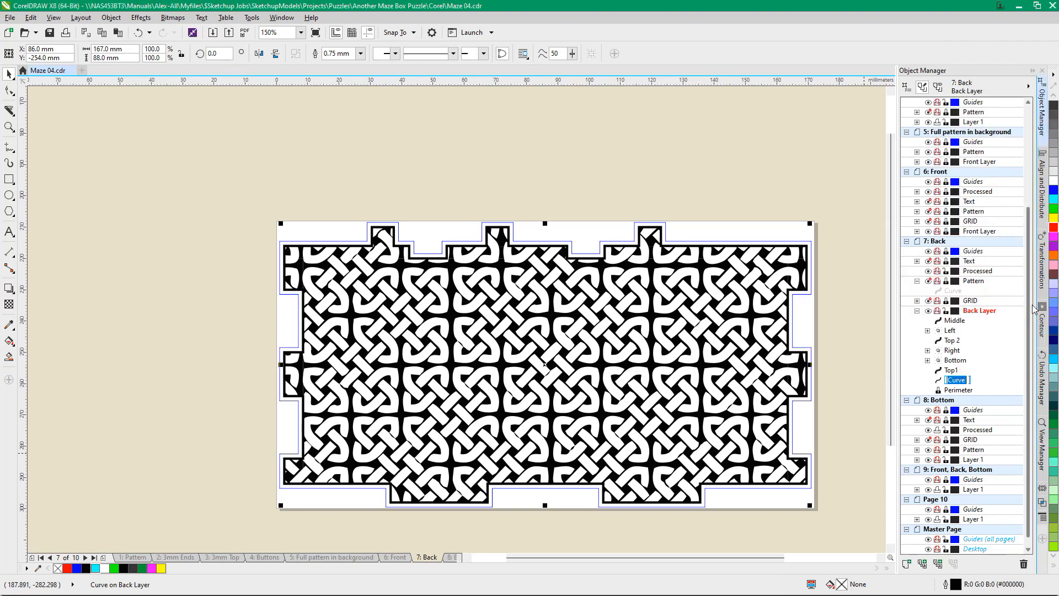
type("Border")
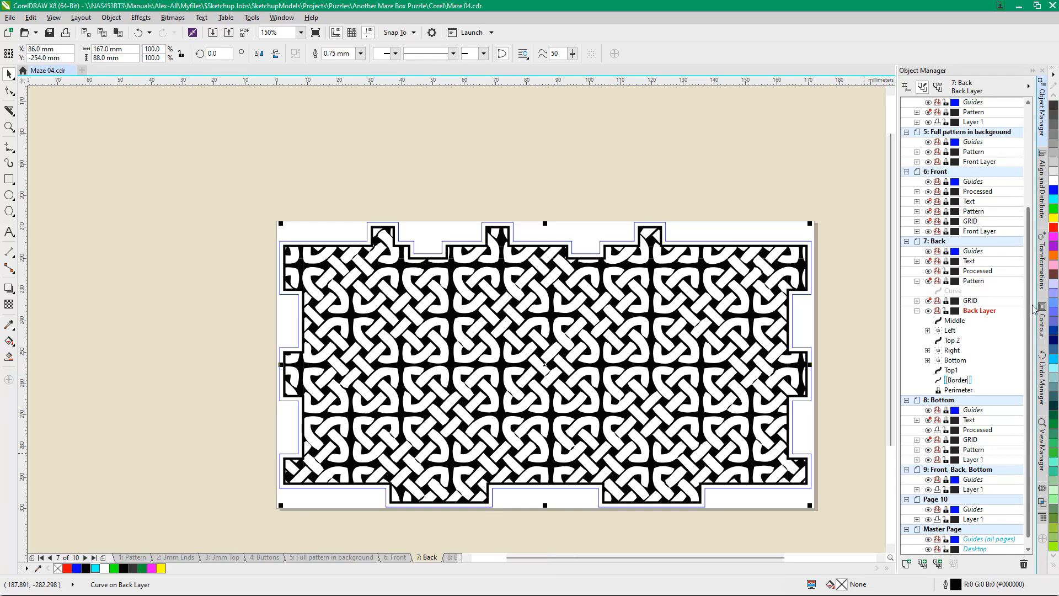
key("Return")
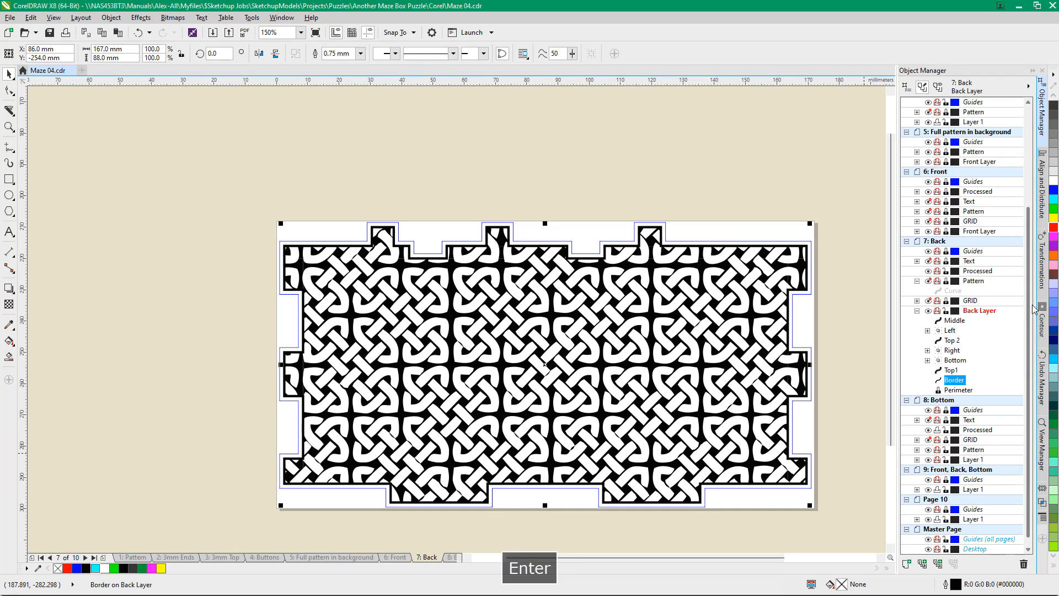
Group the seven pieces from Middle to Border on the Back Layer and name the group Engrave
left_click(955, 321, "shift")
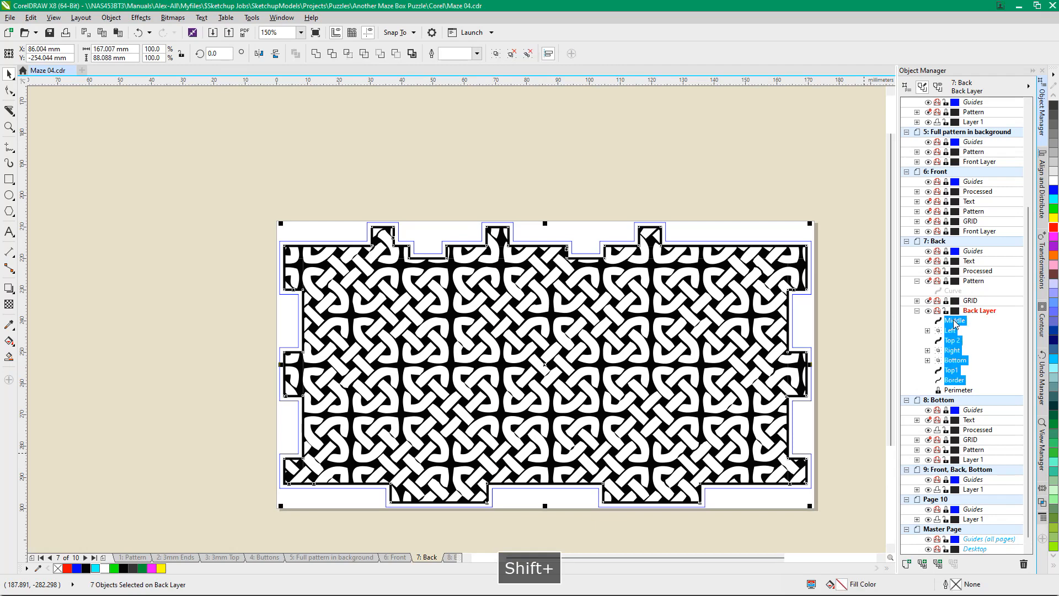
key("ctrl+g")
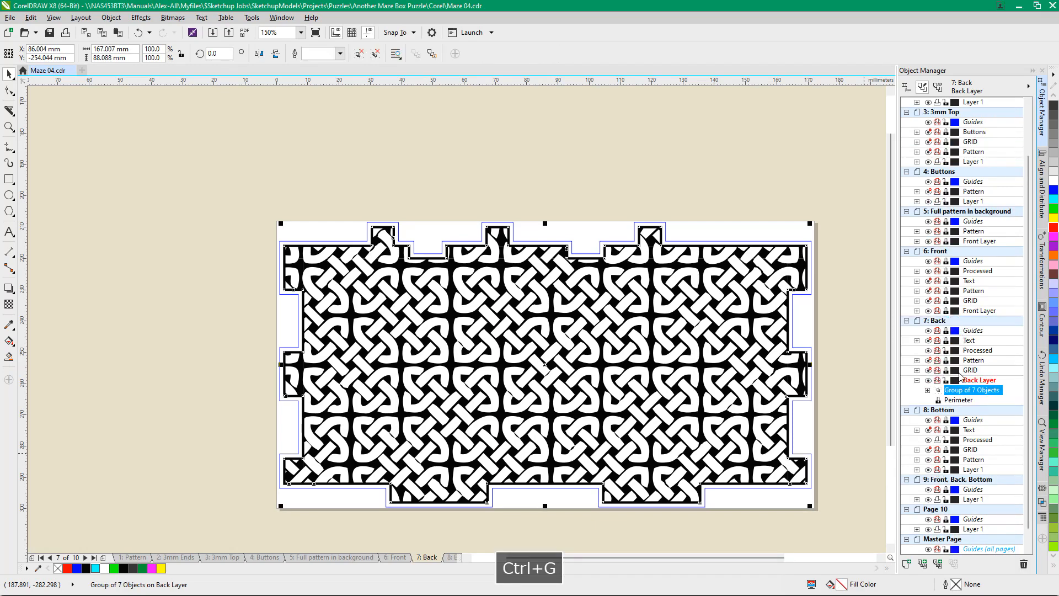
left_click(959, 391)
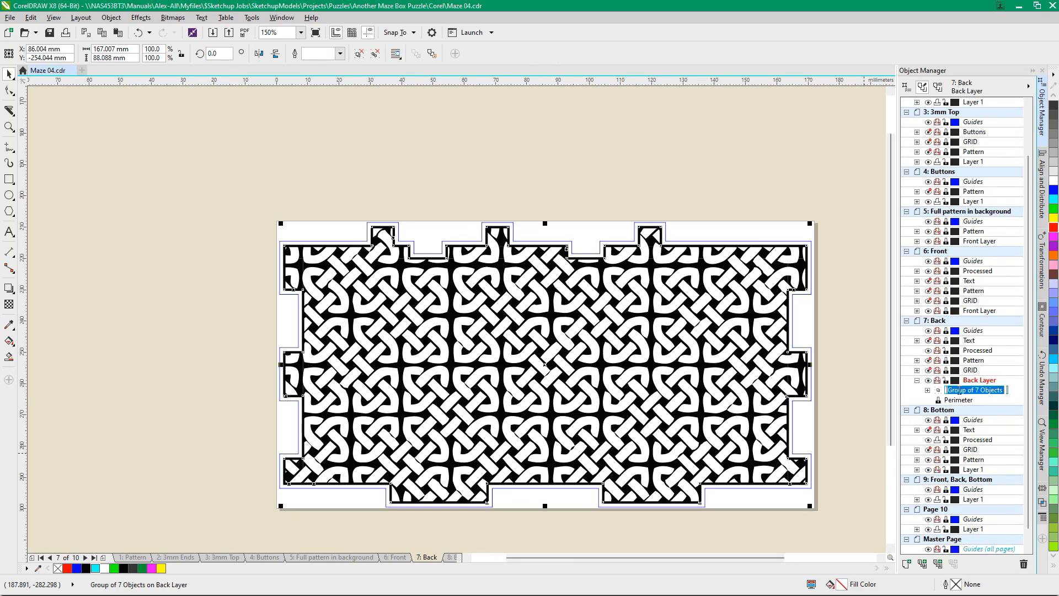
type("Eng")
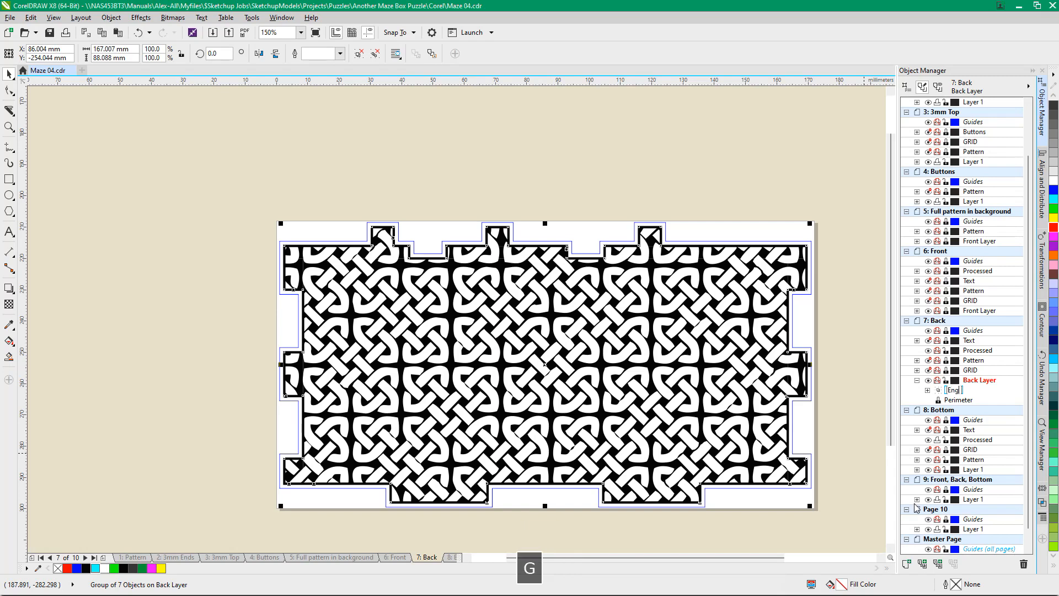
type("rave")
key("Return")
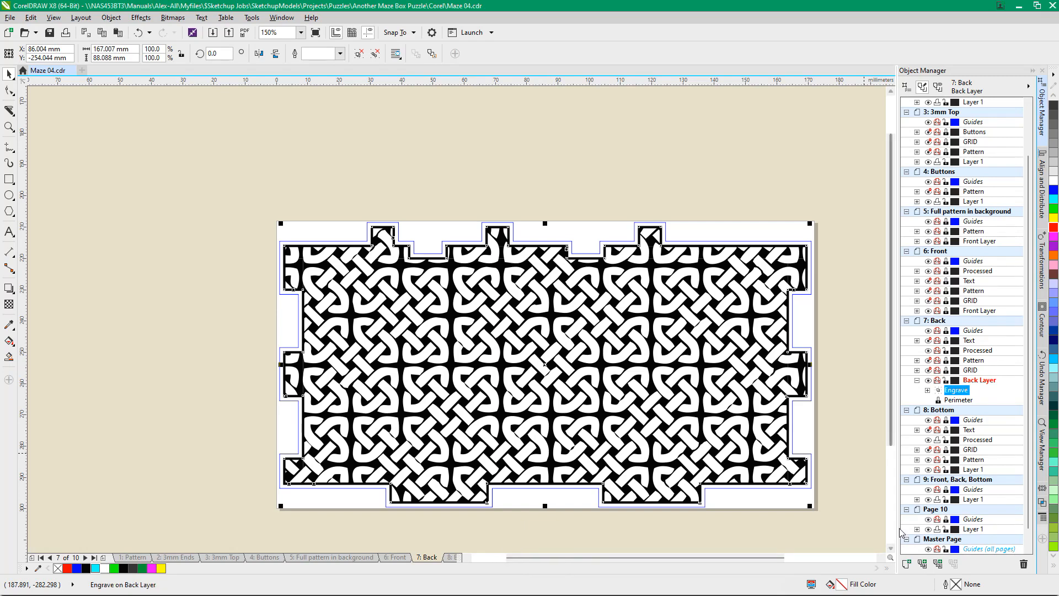
Place a copy of the Engrave group on the empty workspace above and to the left of the Back page
scroll(562, 511, "down", 2)
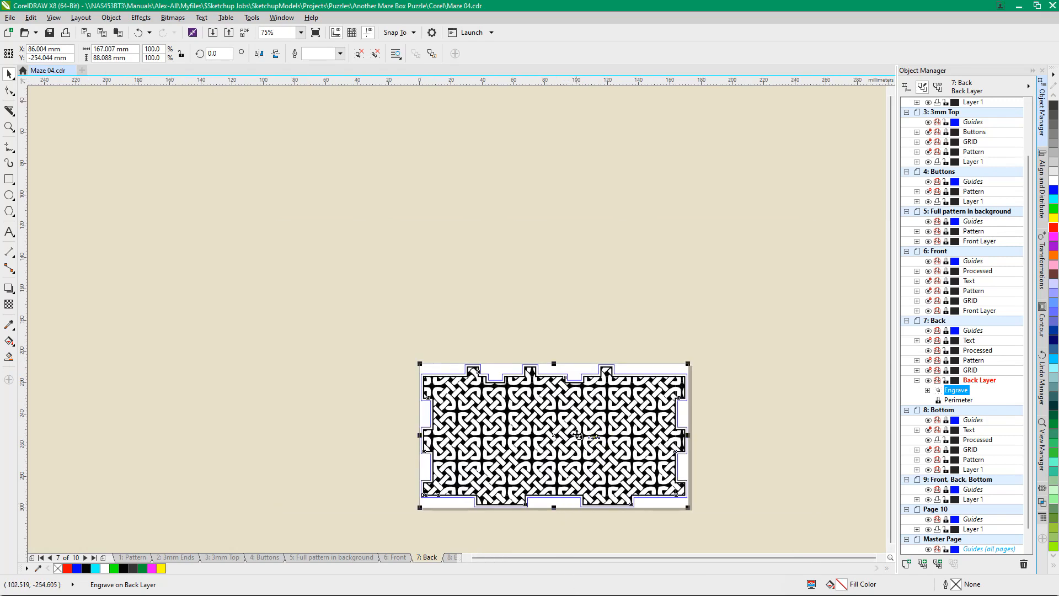
left_click_drag(555, 437, 286, 266)
scroll(430, 321, "up", 1)
scroll(488, 368, "down", 1)
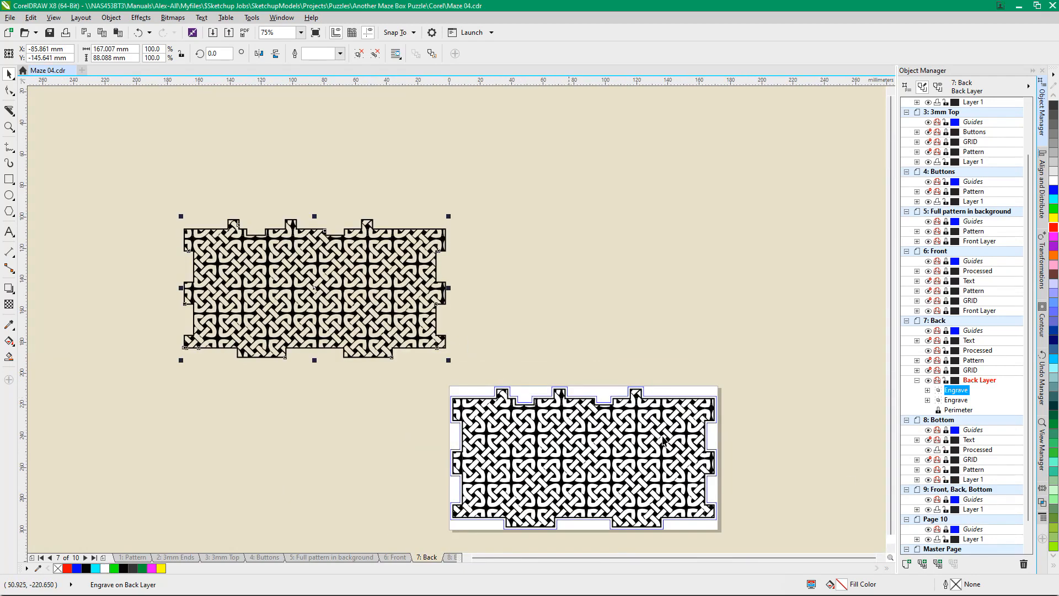
Unlock the Perimeter on the Back Layer and delete the Engrave copy lying outside the page
right_click(951, 411)
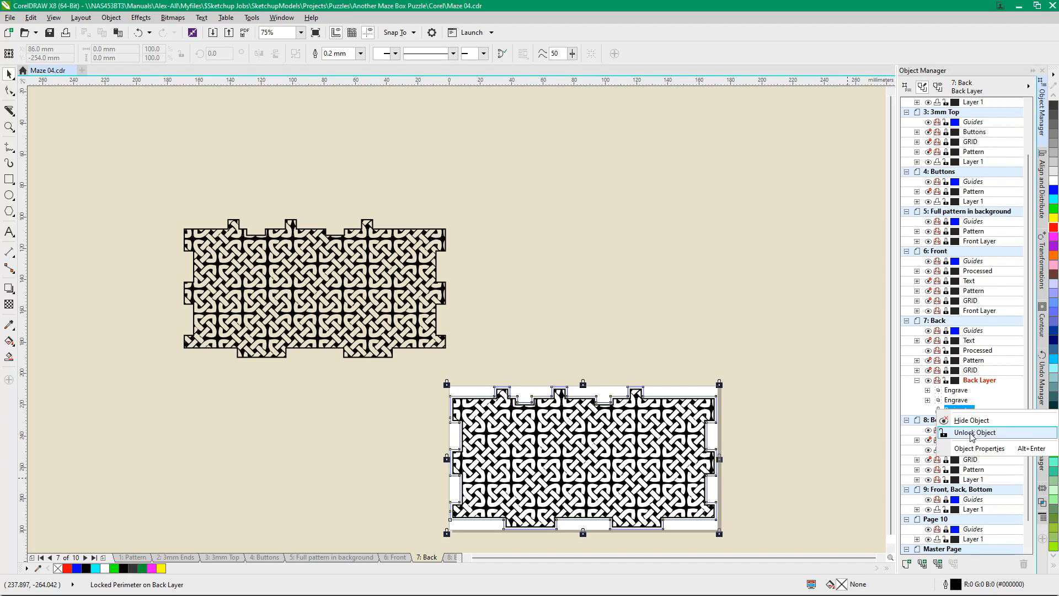
left_click(972, 434)
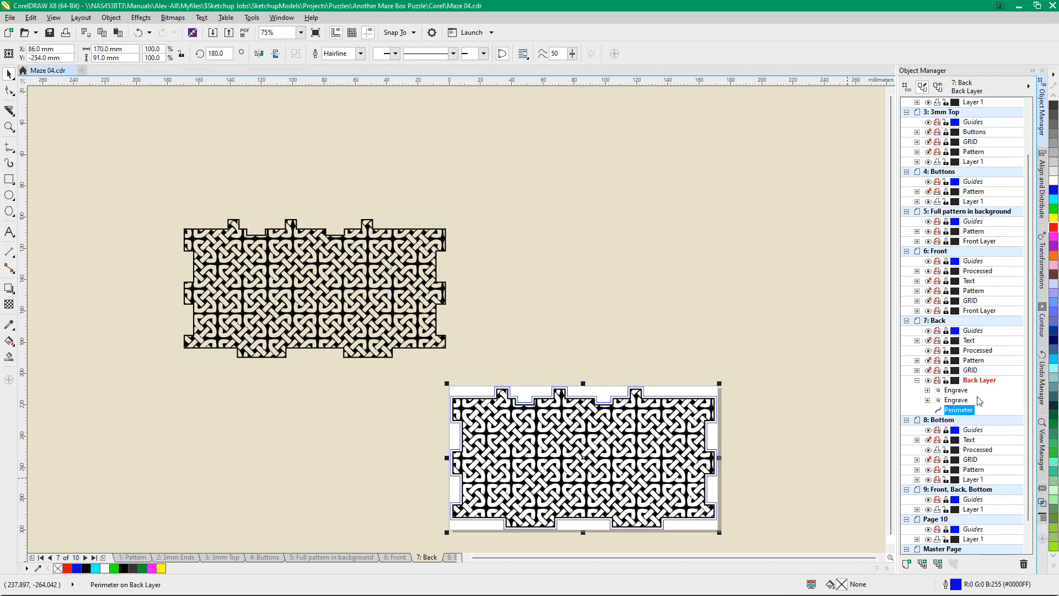
left_click(326, 292)
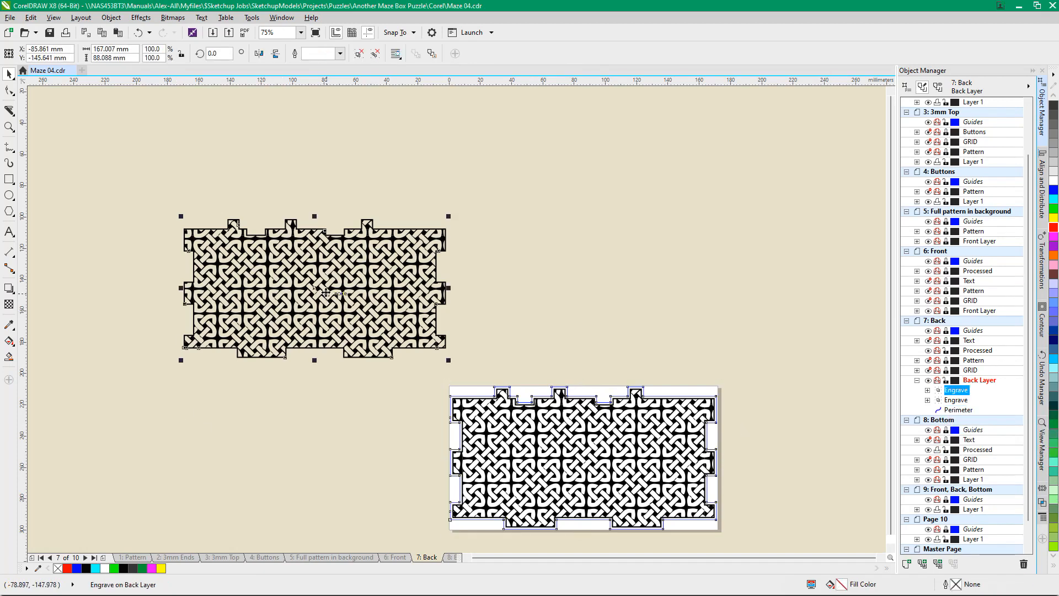
key("Delete")
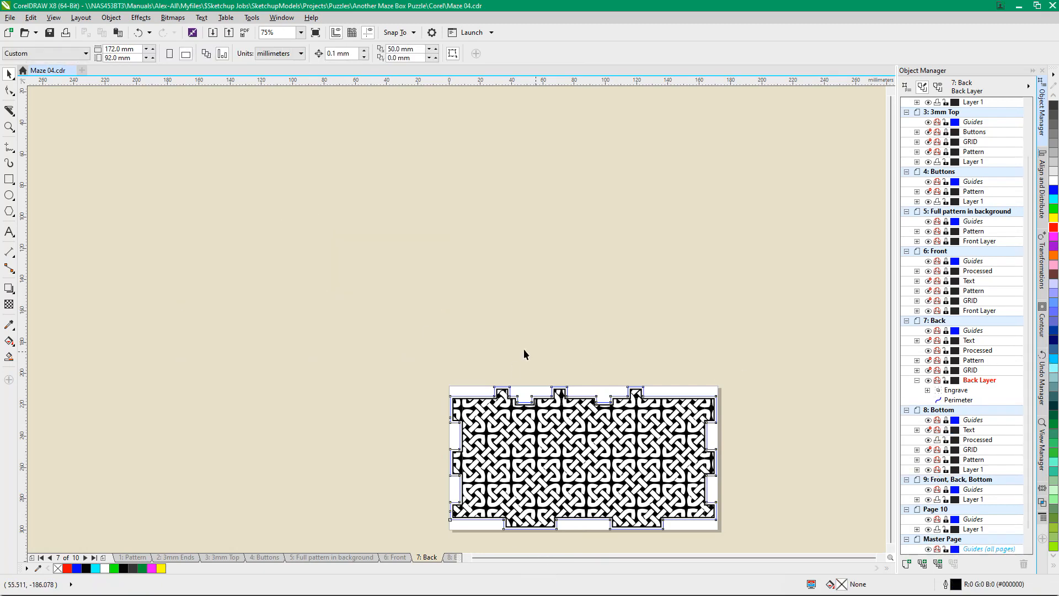
Group the remaining Engrave group and the Perimeter together on the Back Layer
scroll(785, 555, "down", 2)
key("ctrl+a")
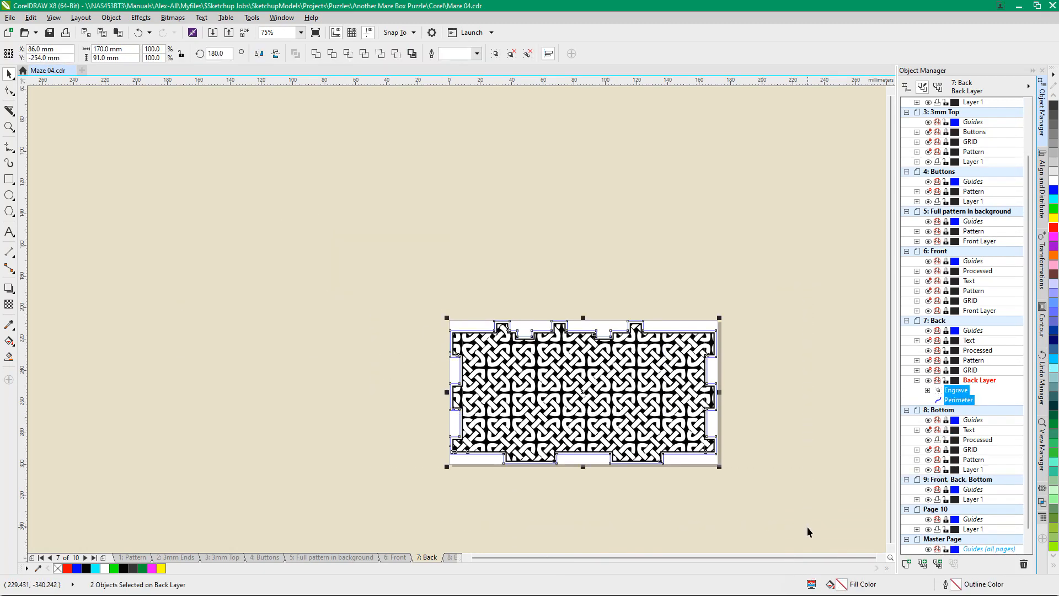
key("ctrl+g")
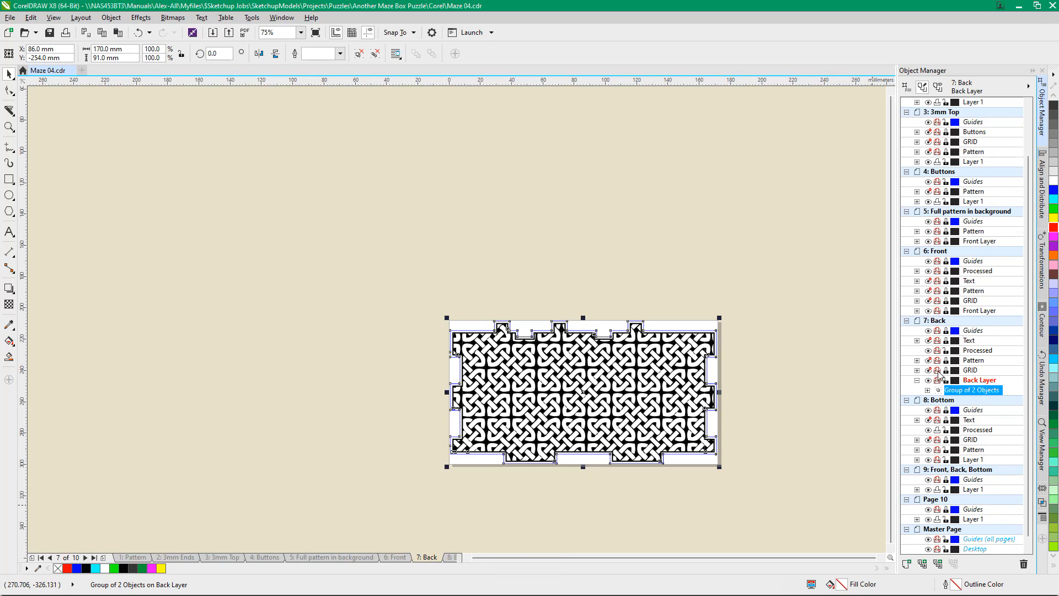
left_click(929, 352)
scroll(443, 317, "down", 1)
scroll(453, 331, "up", 1)
scroll(541, 411, "up", 1)
scroll(542, 411, "down", 1)
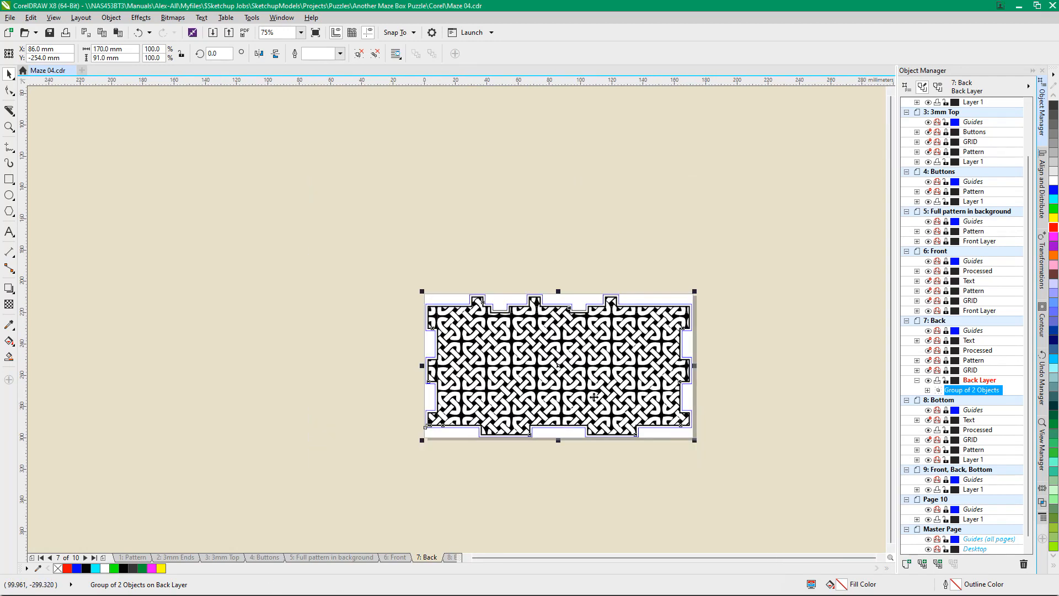
Open the Bottom page and check its GRID layer against the perimeter, leaving the grid hidden
left_click(452, 557)
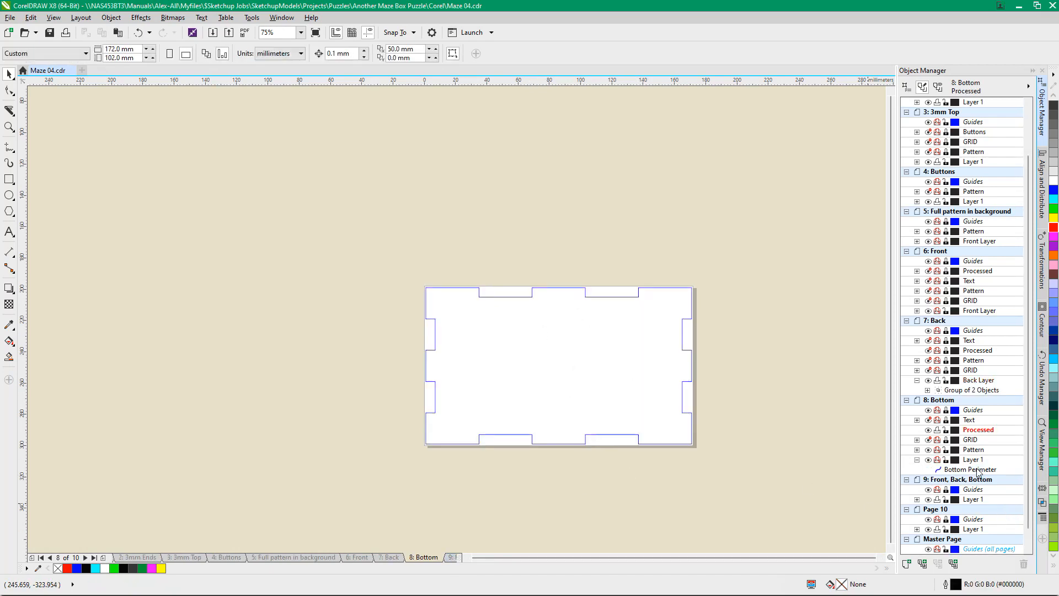
left_click(929, 440)
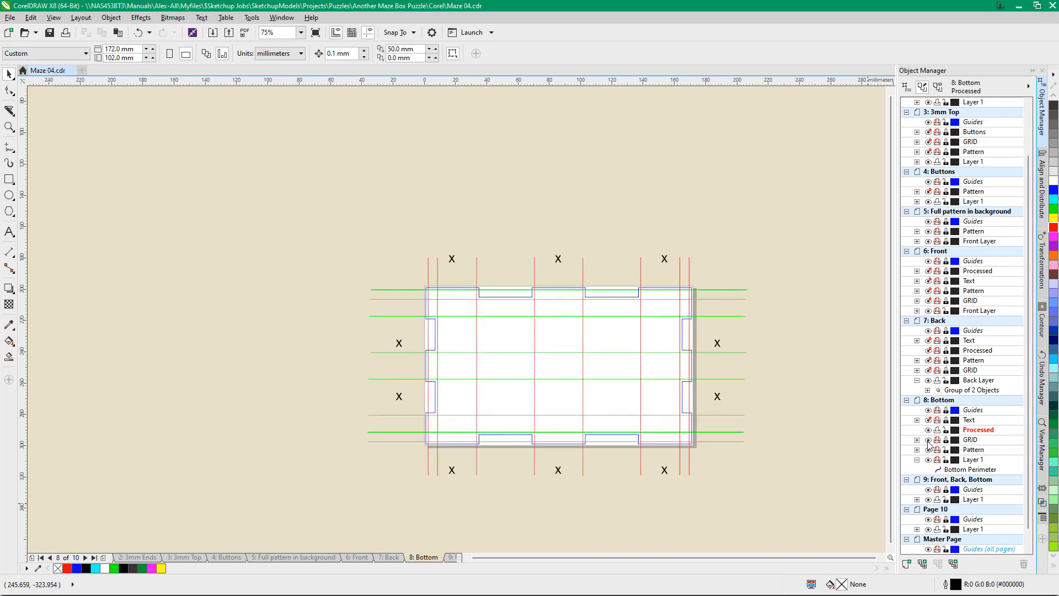
left_click(928, 441)
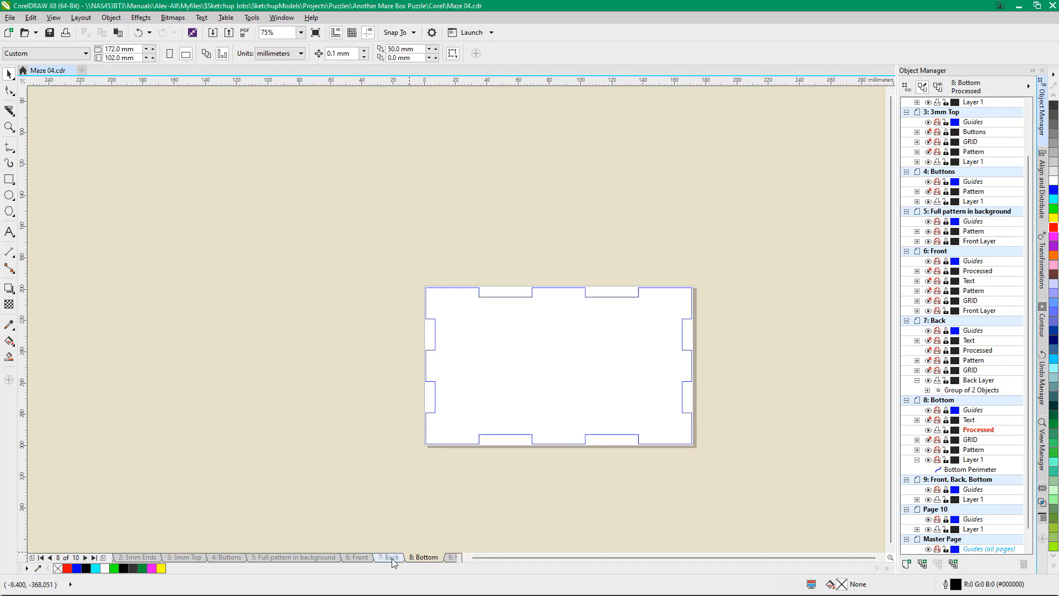
Open the Front page and delete the Engrave group from the Front Layer
left_click(365, 556)
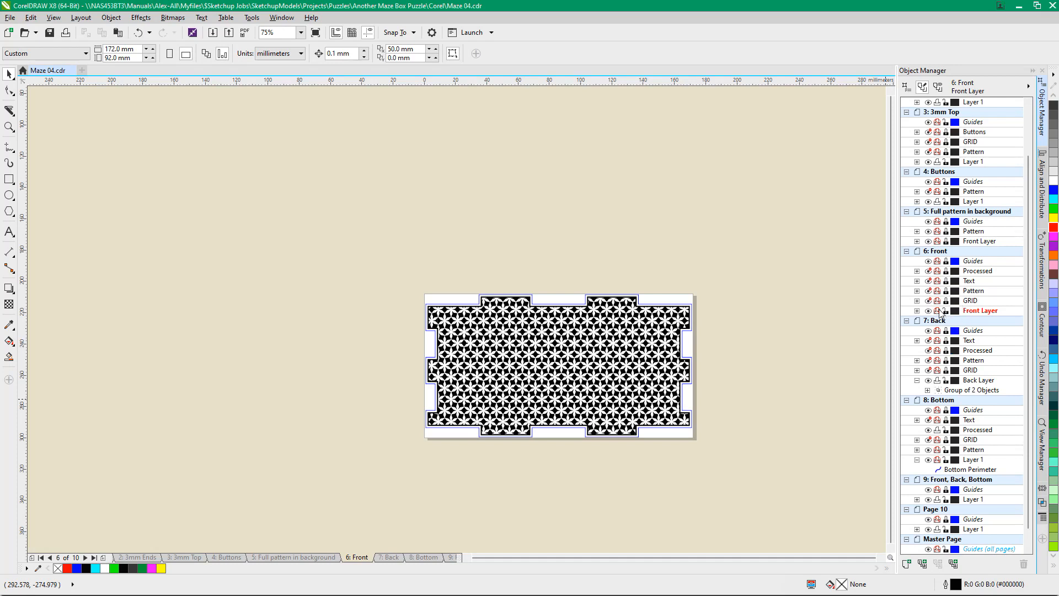
left_click(917, 311)
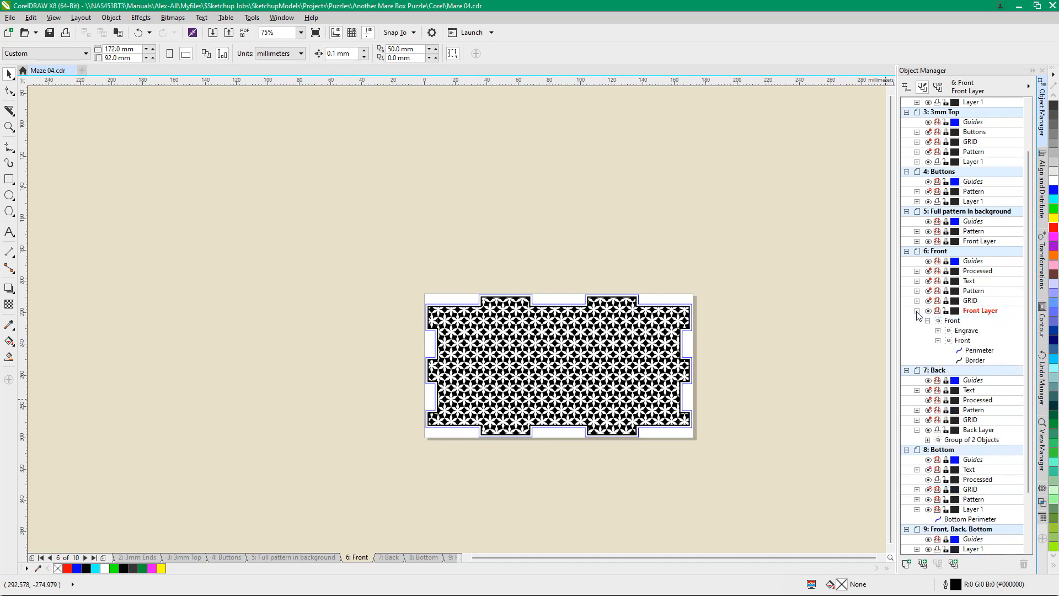
left_click(971, 331)
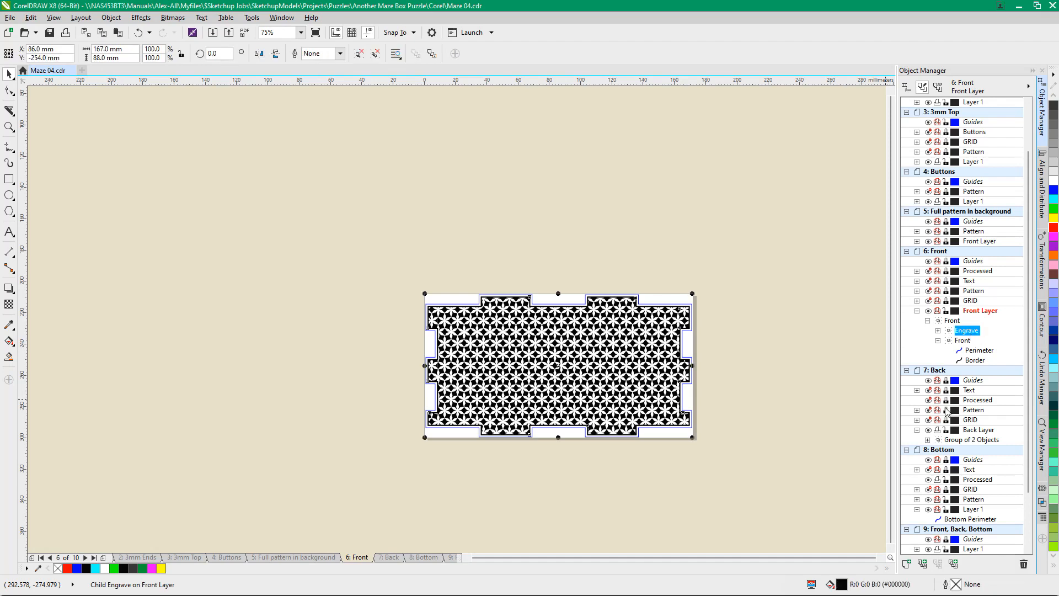
key("Delete")
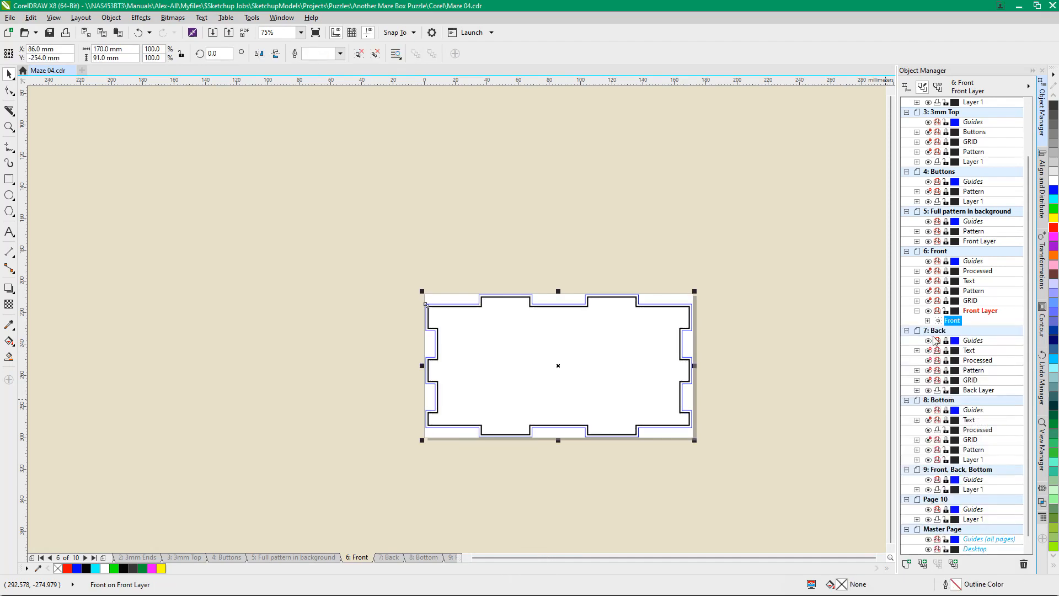
Expand the Front group and check the Front page's GRID layer against the outlines, leaving the grid hidden
left_click(928, 321)
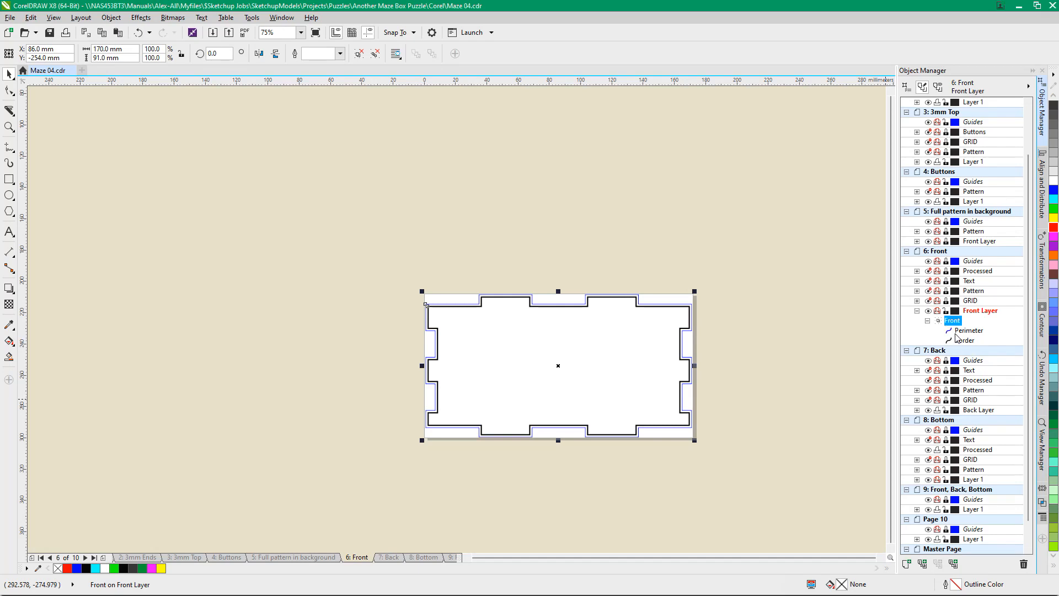
left_click(929, 302)
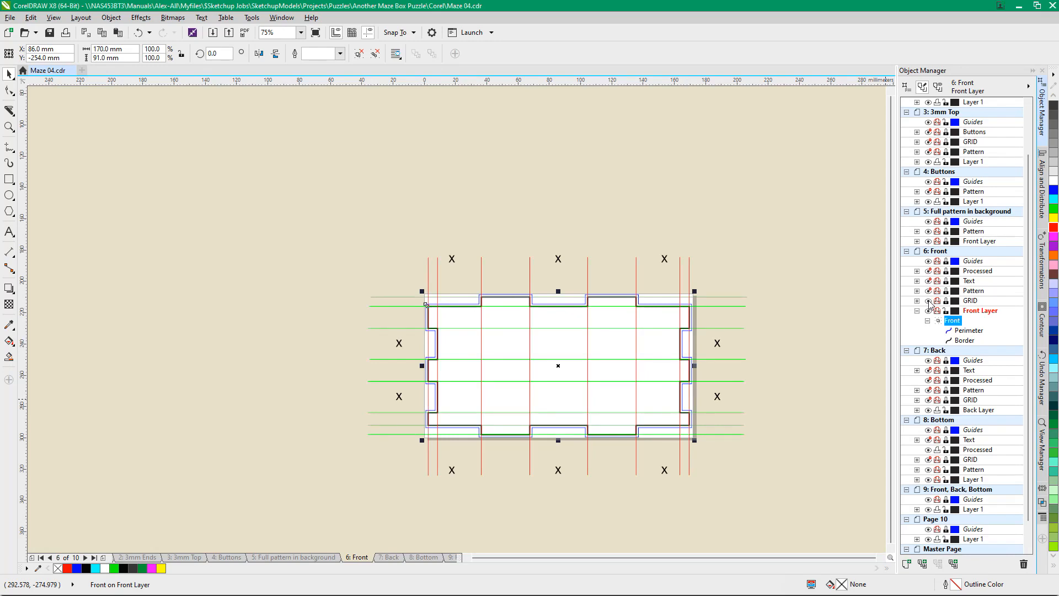
left_click(929, 301)
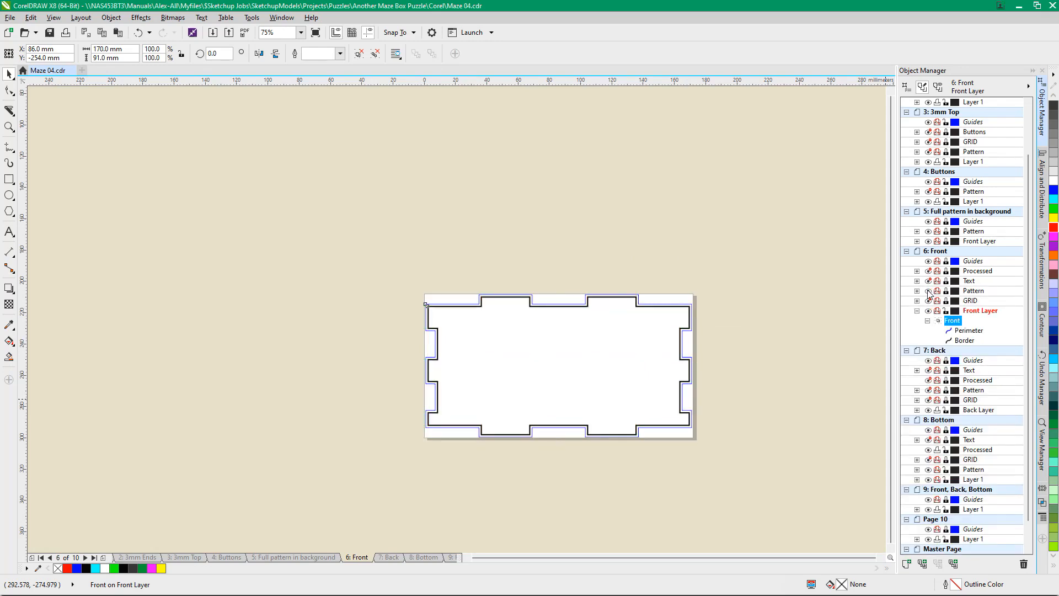
Show the Front page's Pattern layer and delete its pattern curve
left_click(929, 291)
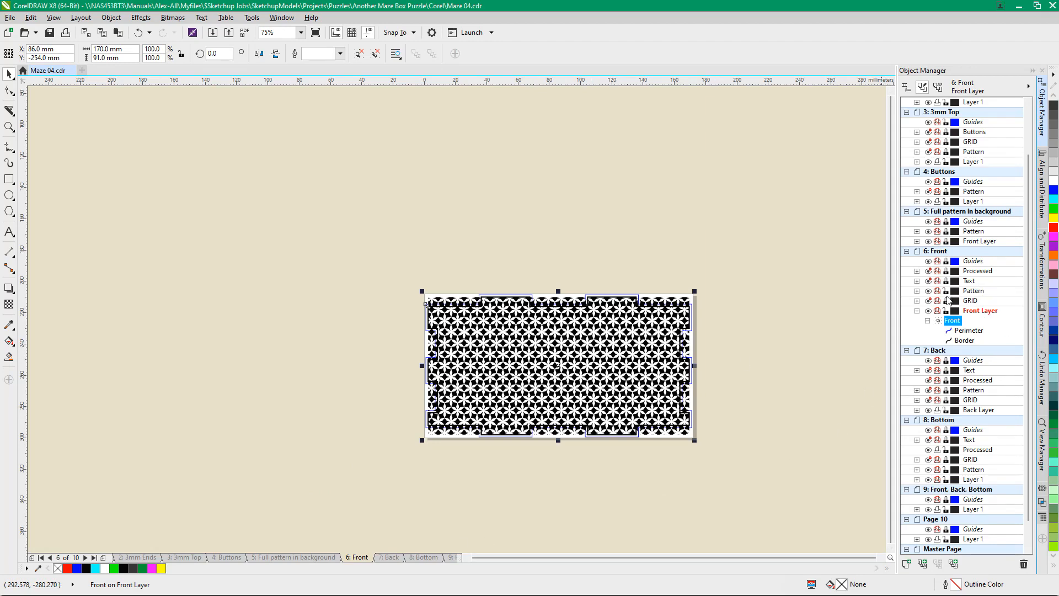
left_click(917, 291)
left_click(954, 301)
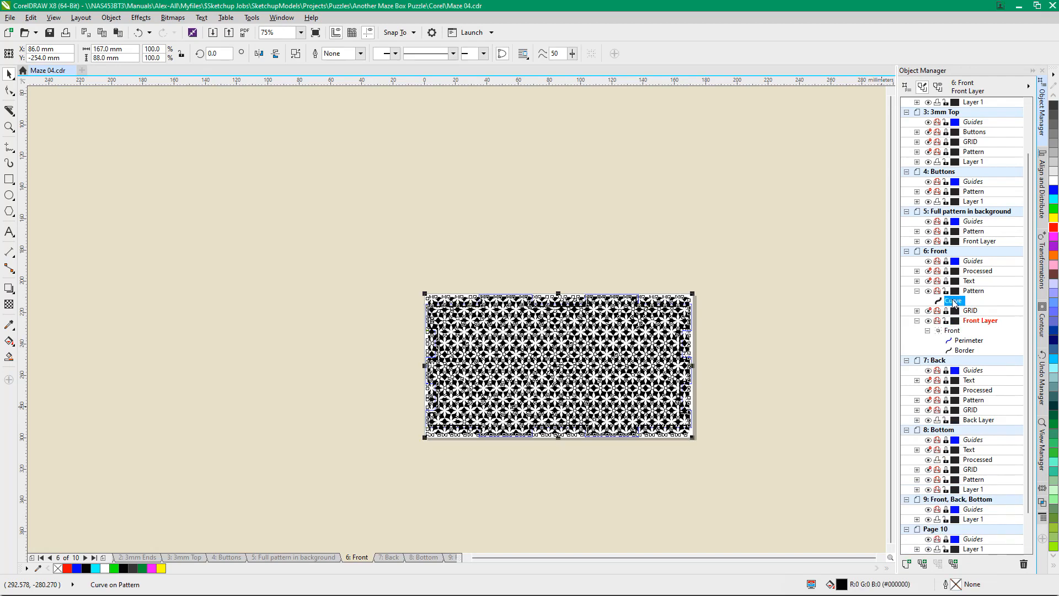
key("Delete")
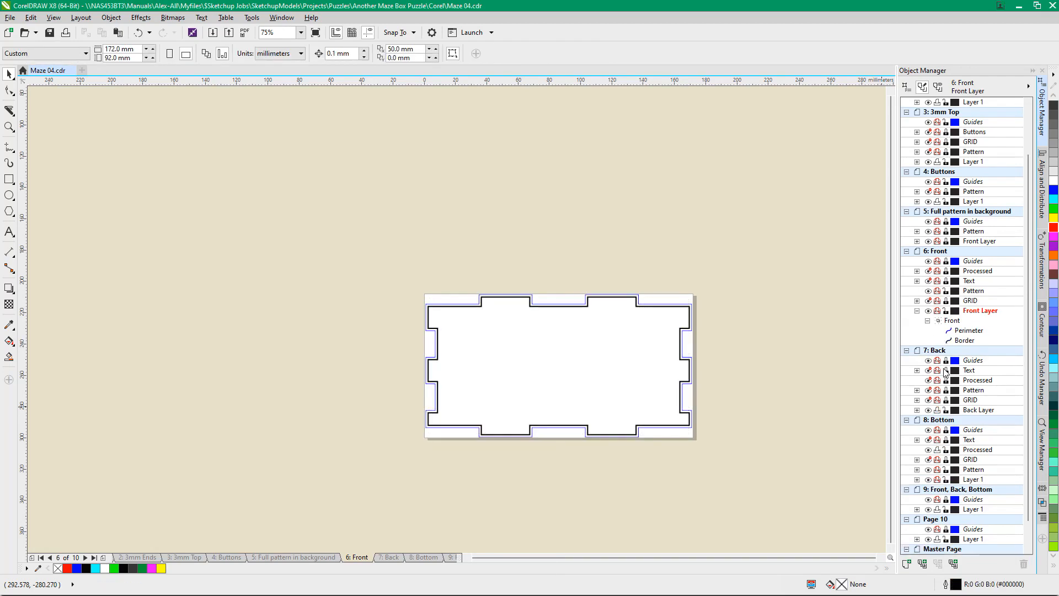
left_click(945, 420)
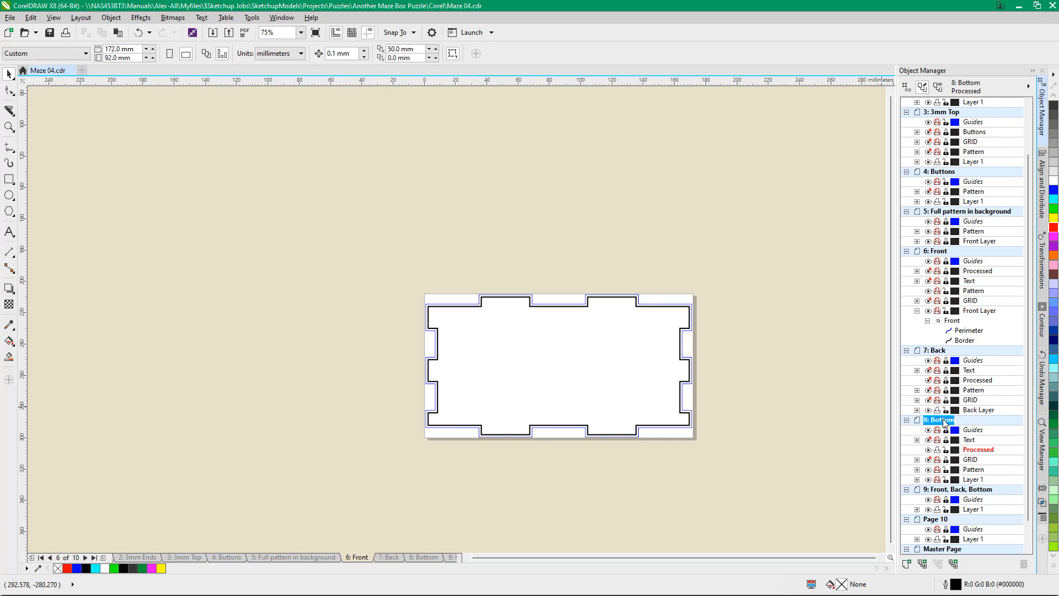
left_click(929, 390)
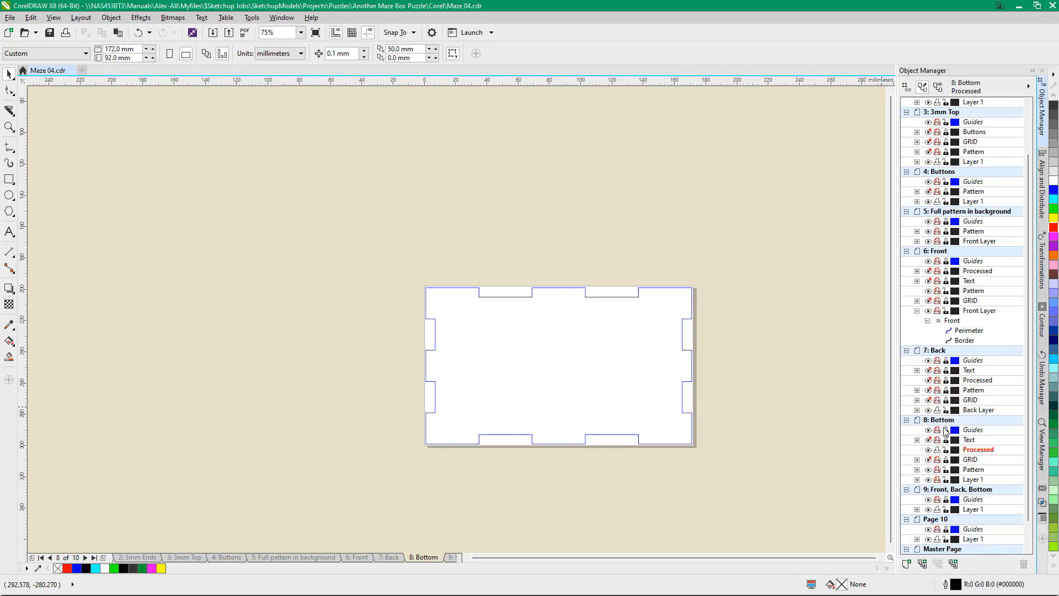
left_click(944, 420)
Show the Back page's Pattern layer, copy its pattern curve, and hide the layer again
left_click(388, 559)
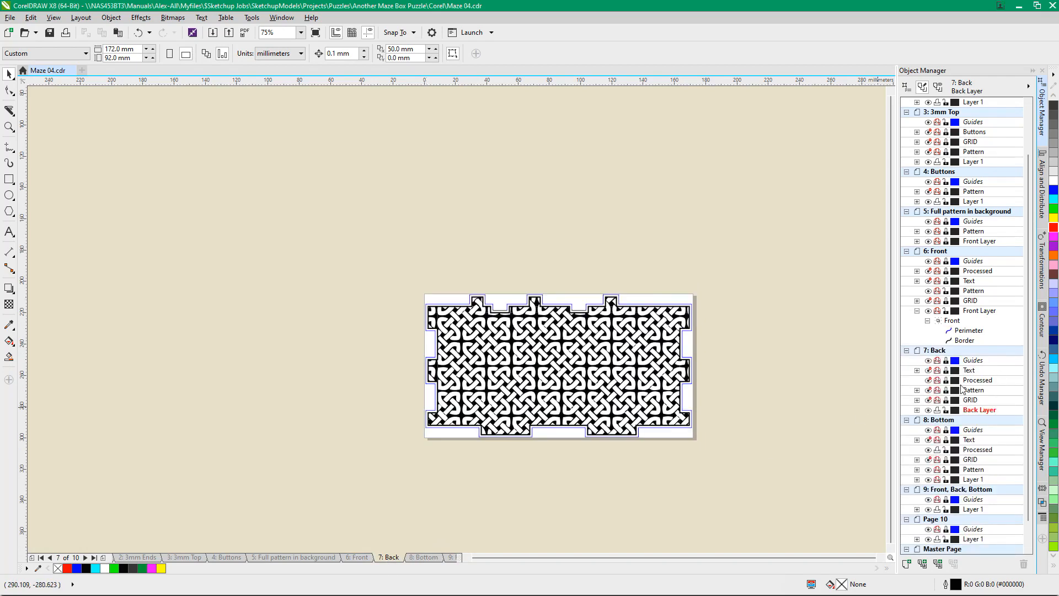
left_click(928, 390)
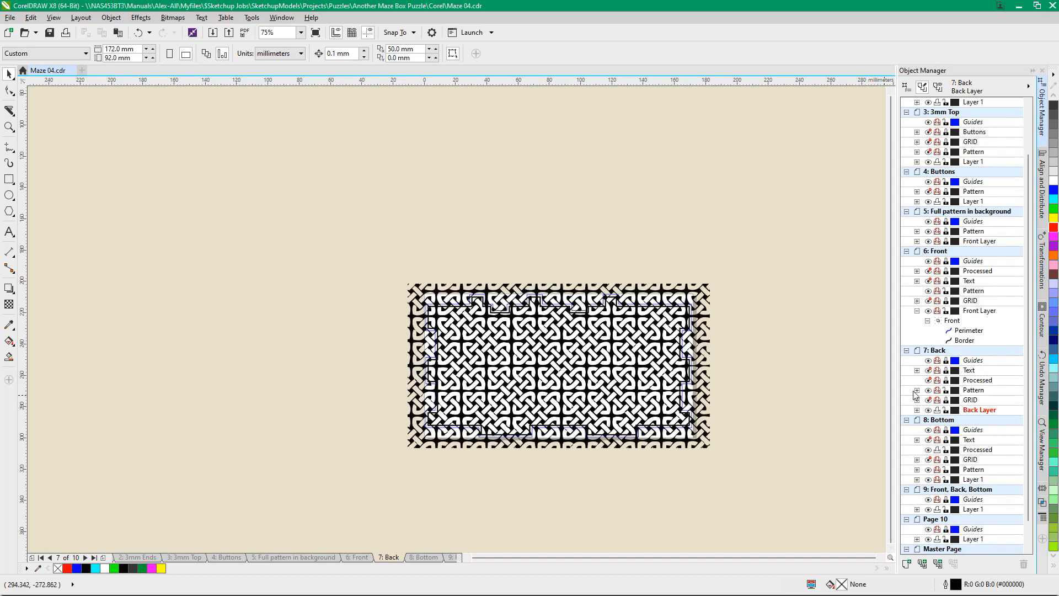
left_click(643, 373)
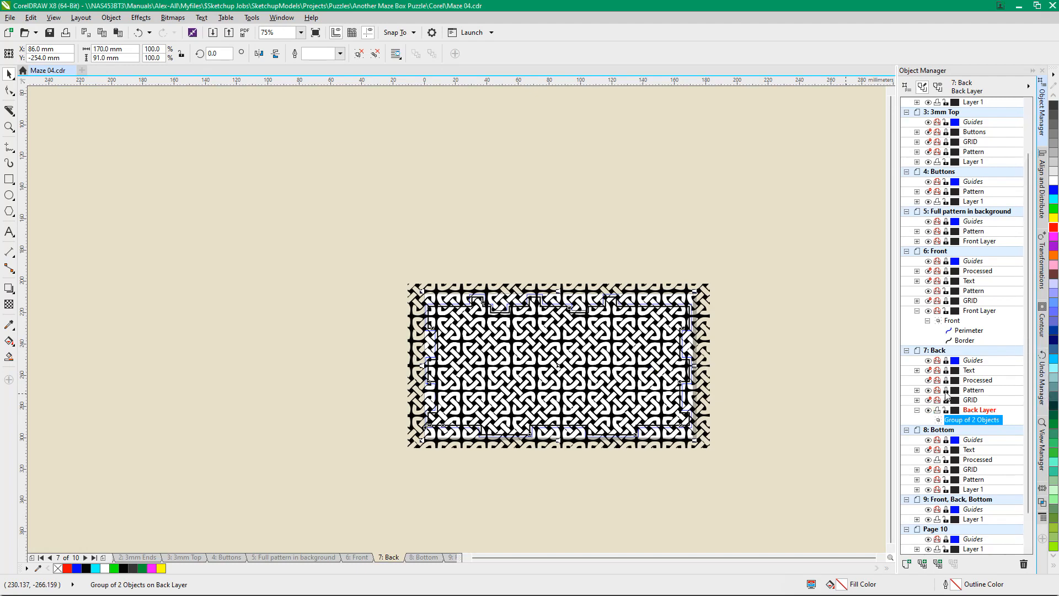
left_click(918, 391)
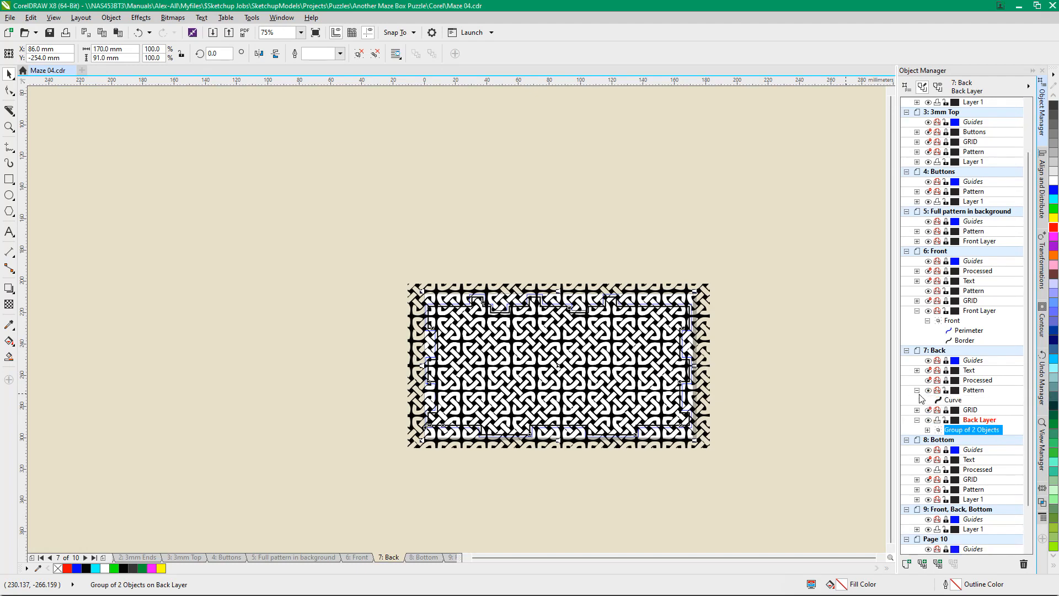
left_click(953, 401)
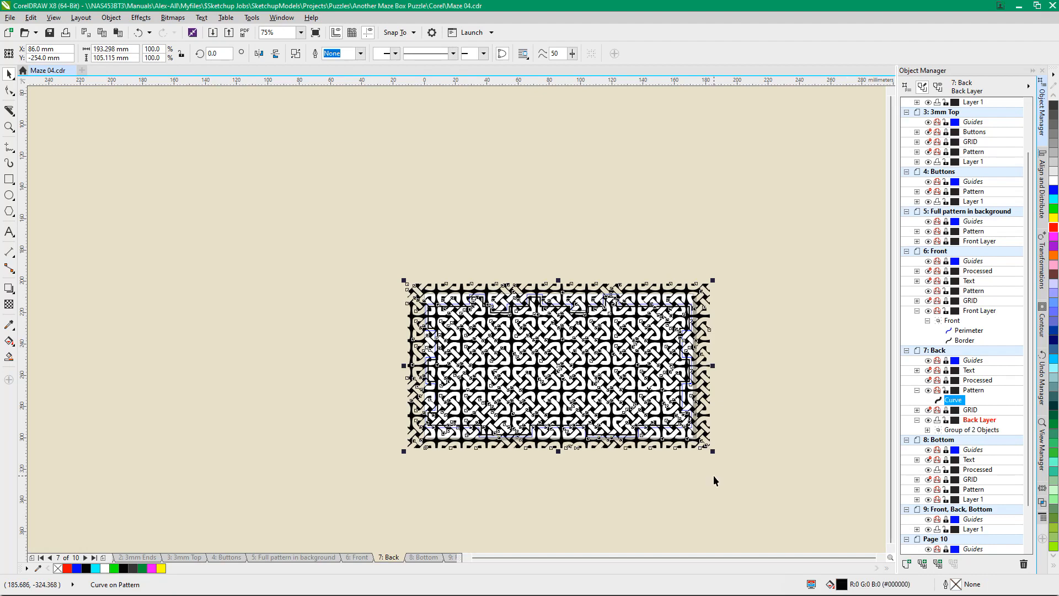
key("ctrl+c")
left_click(929, 391)
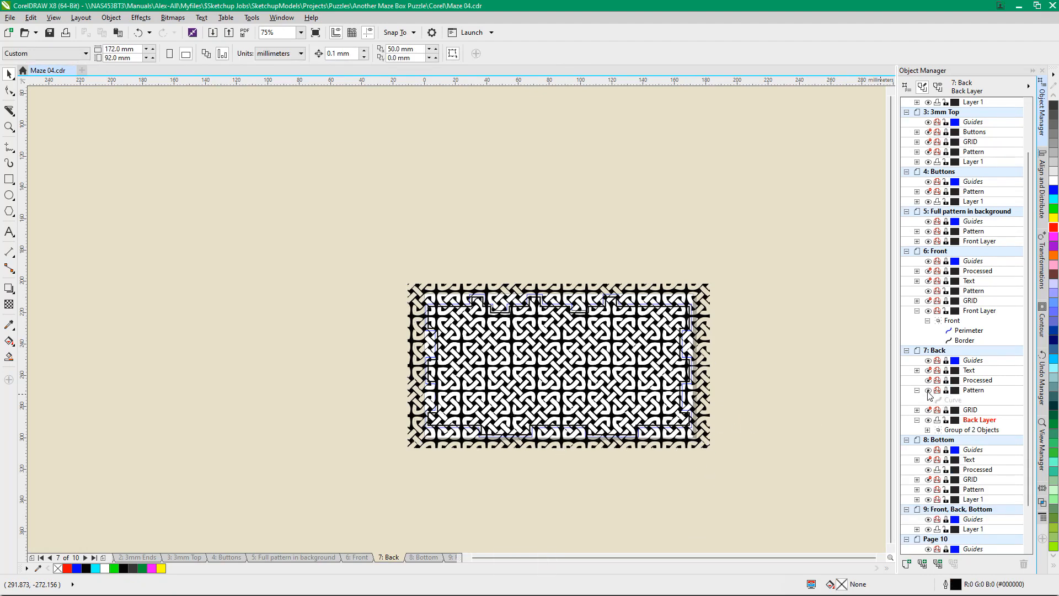
Paste the copied pattern curve into the Front page's Pattern layer and hide that layer
left_click(360, 557)
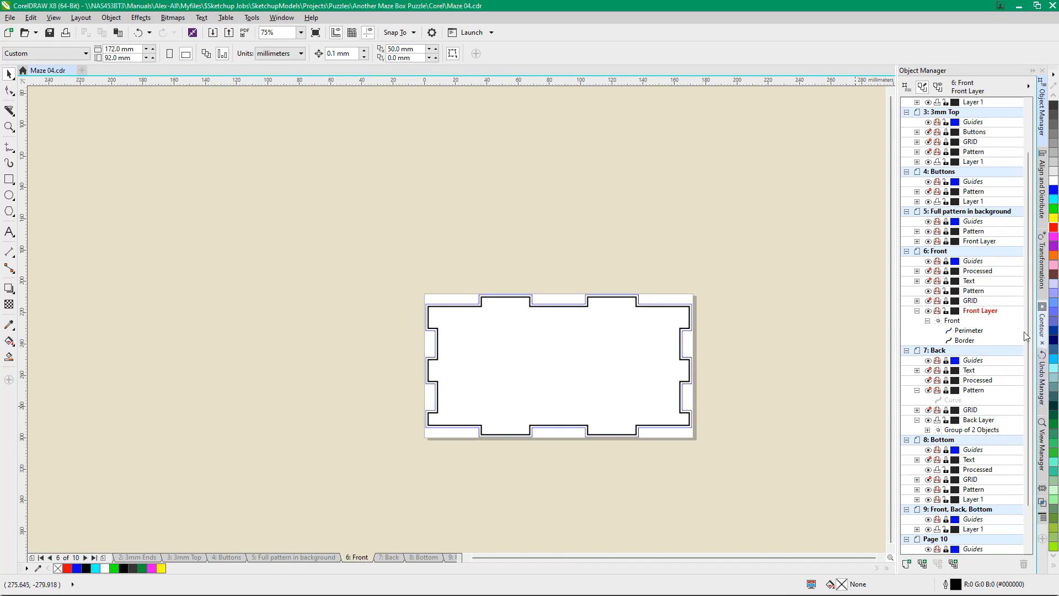
left_click(973, 291)
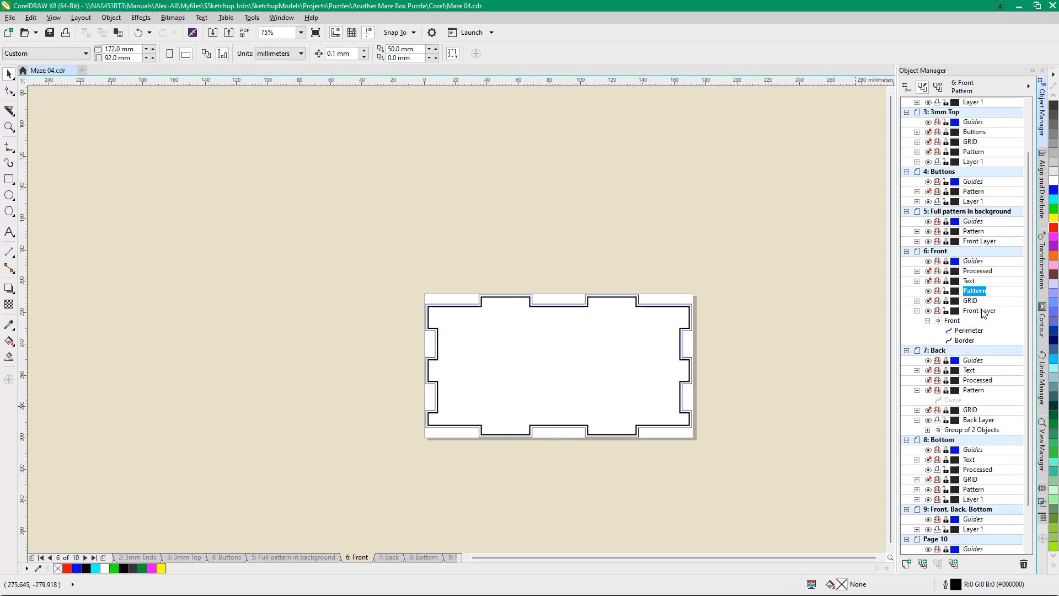
key("ctrl+v")
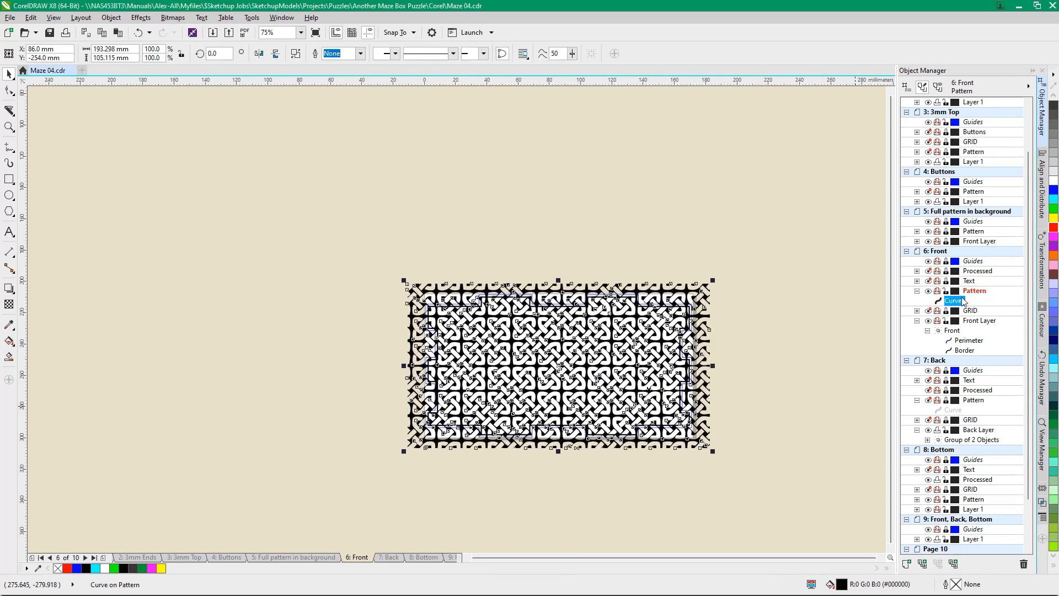
left_click(937, 291)
left_click(929, 291)
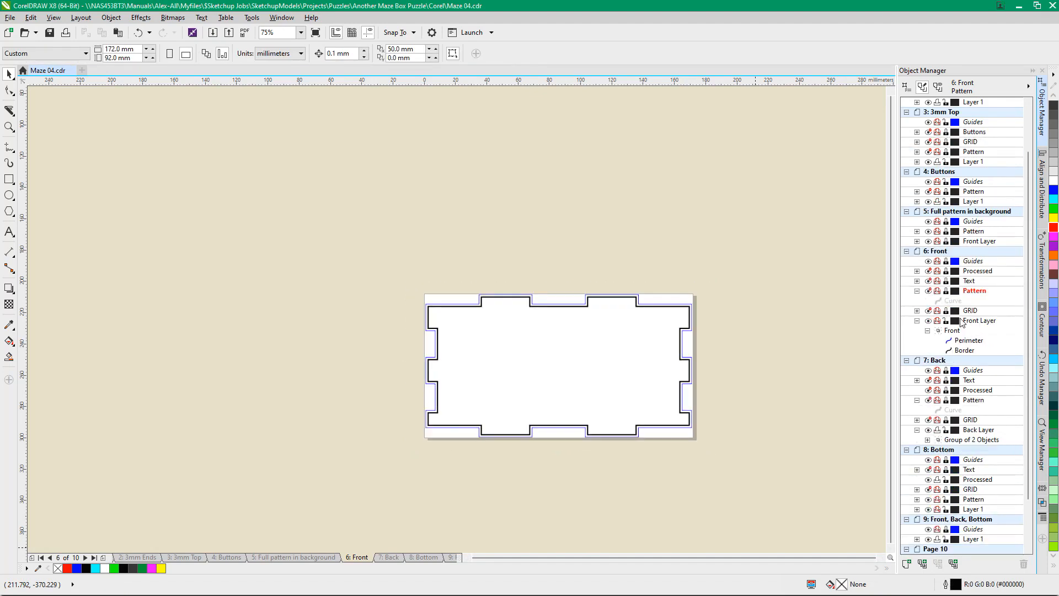
Paste the pattern curve into the Front Layer too, and show the Front page's GRID layer over it
left_click(973, 321)
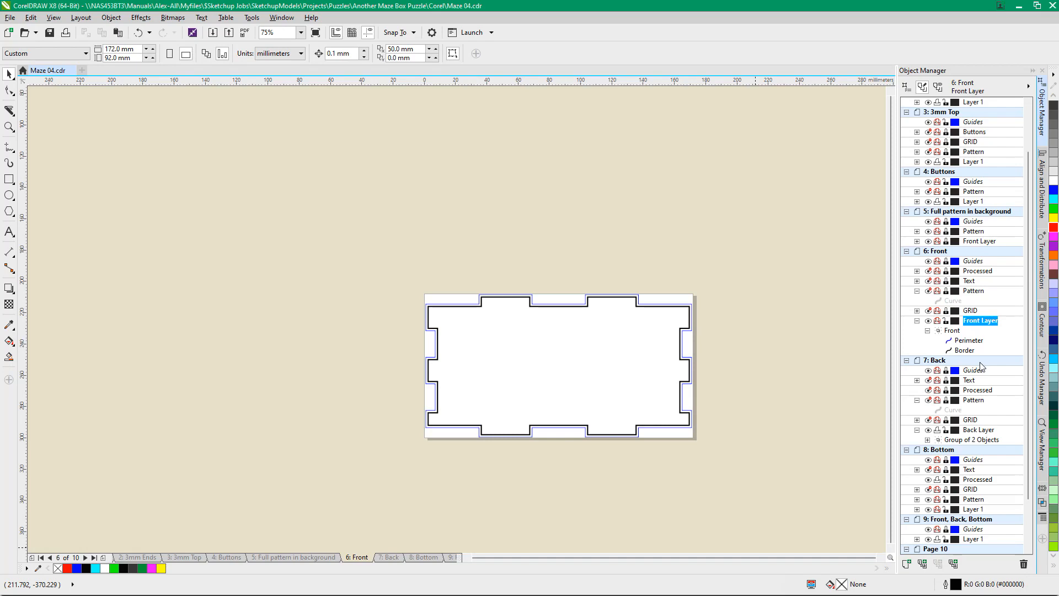
key("ctrl+v")
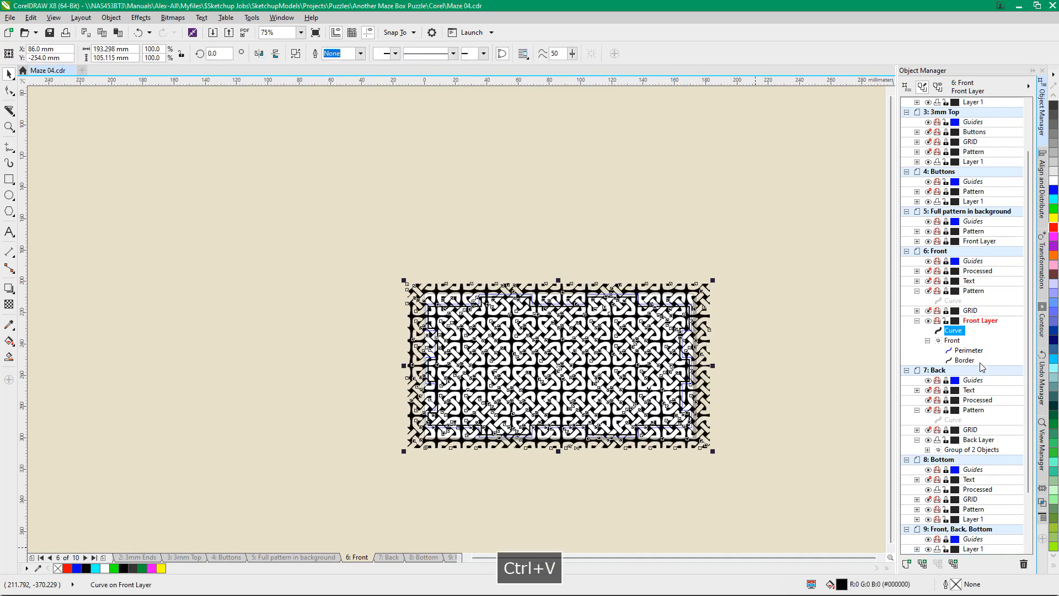
left_click(929, 311)
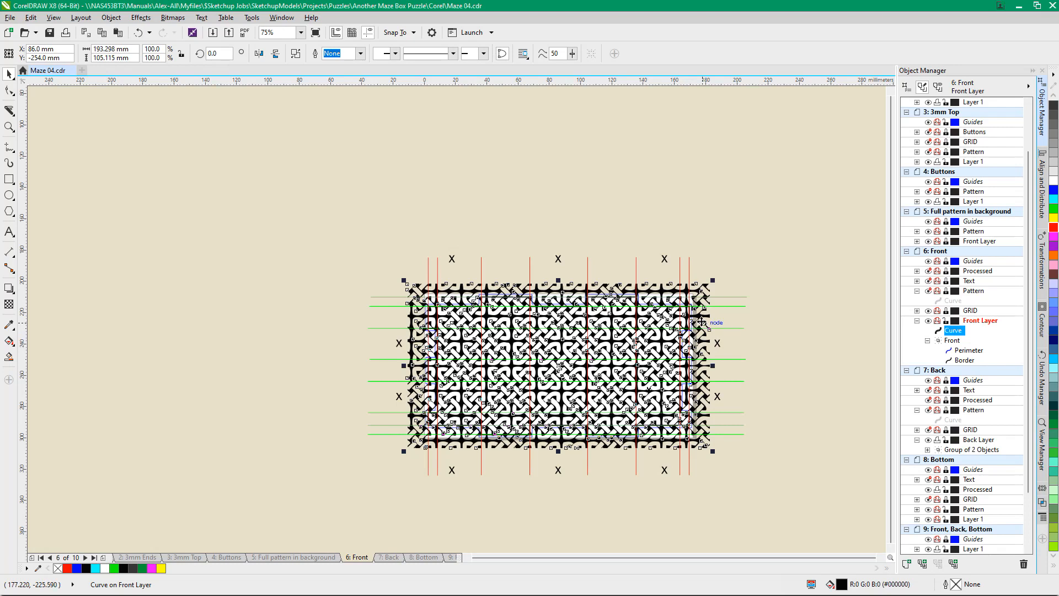
Open the Back page and set up a print of the current page on the Trotec Engraver v11.4.4
left_click(388, 558)
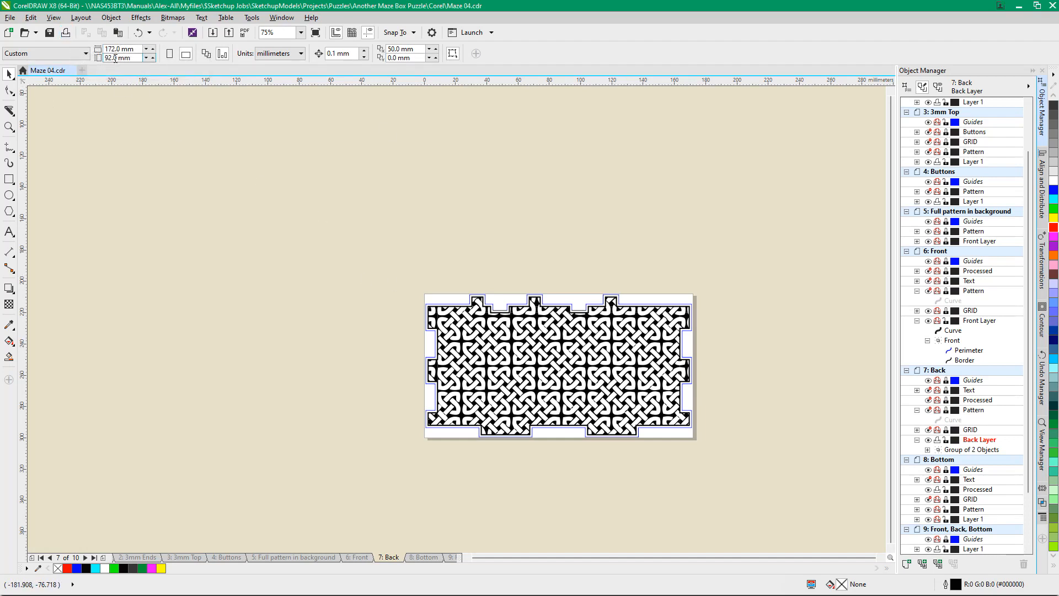
left_click(66, 32)
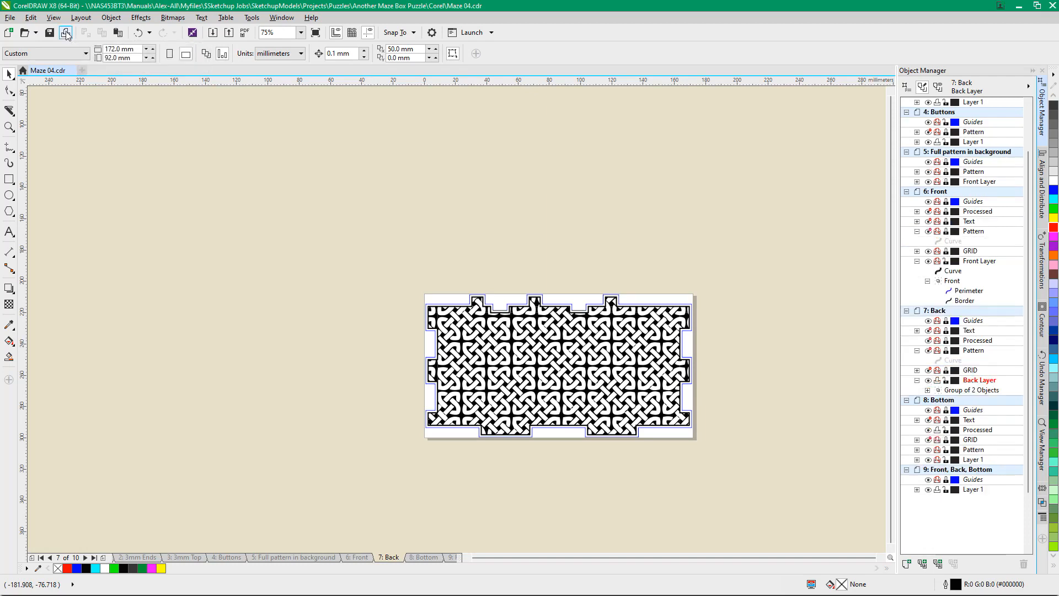
left_click(377, 319)
left_click(606, 232)
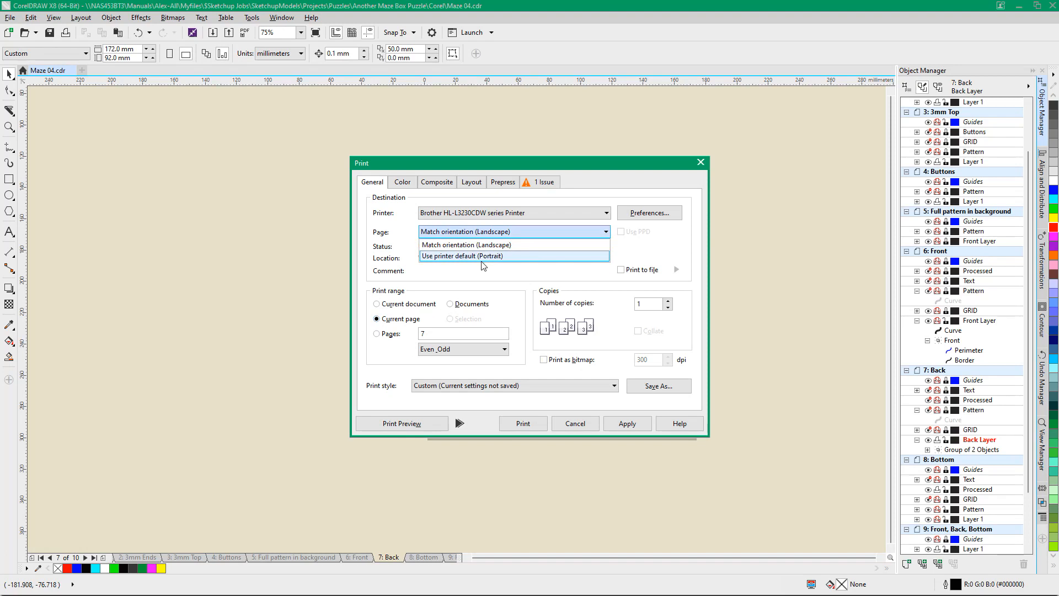
left_click(607, 219)
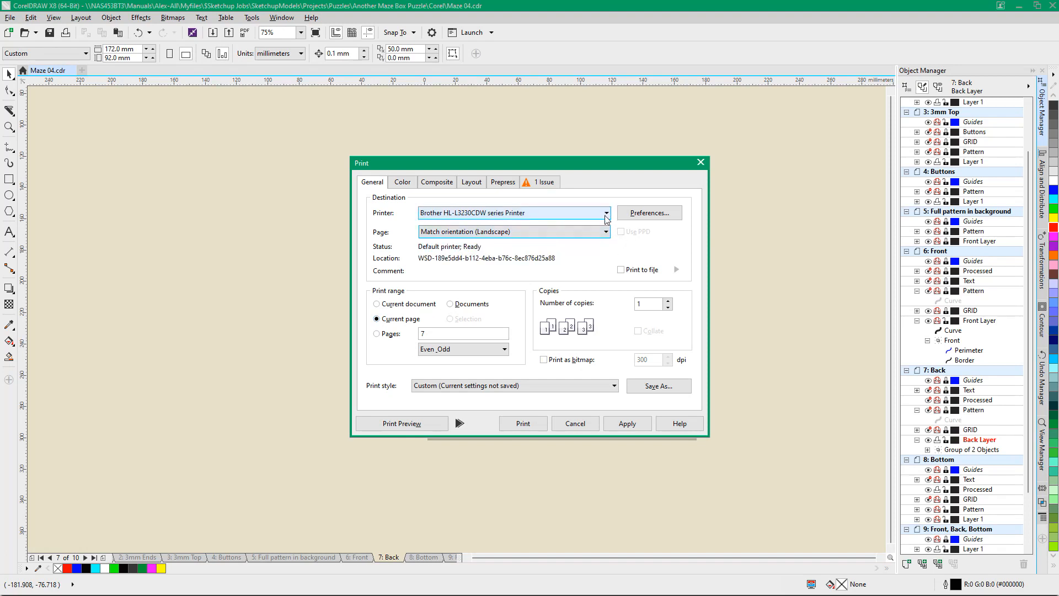
left_click(606, 214)
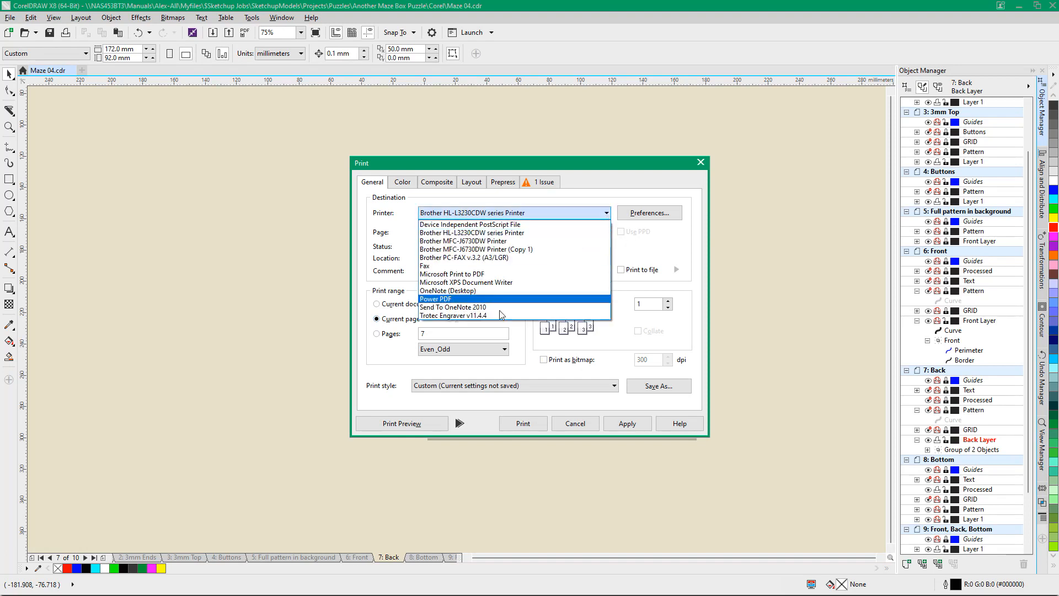
left_click(448, 316)
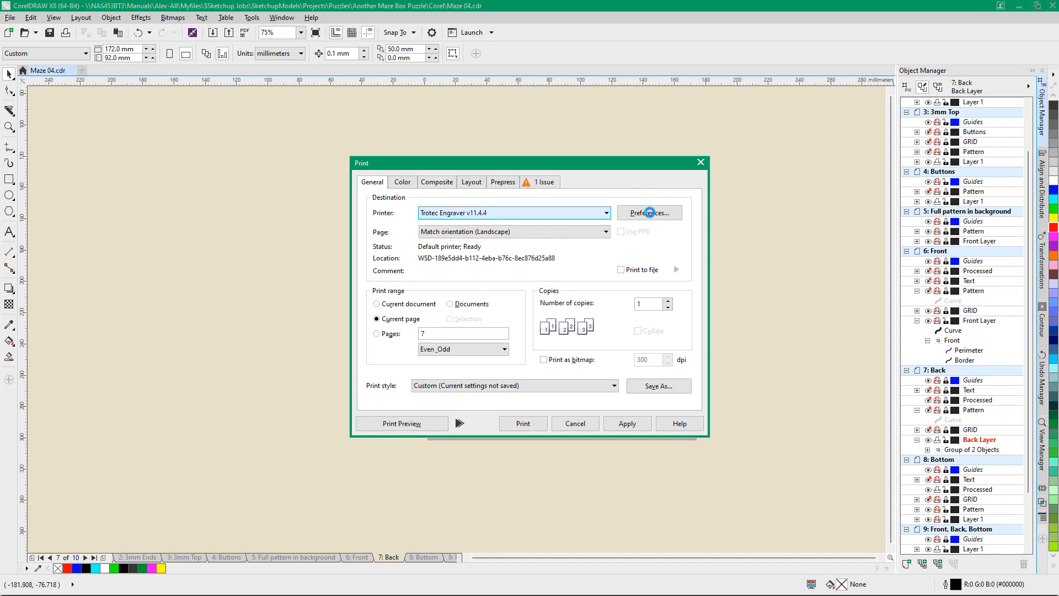
Set the engraver's user-defined job size to 172 mm wide and 92 mm high
left_click(650, 212)
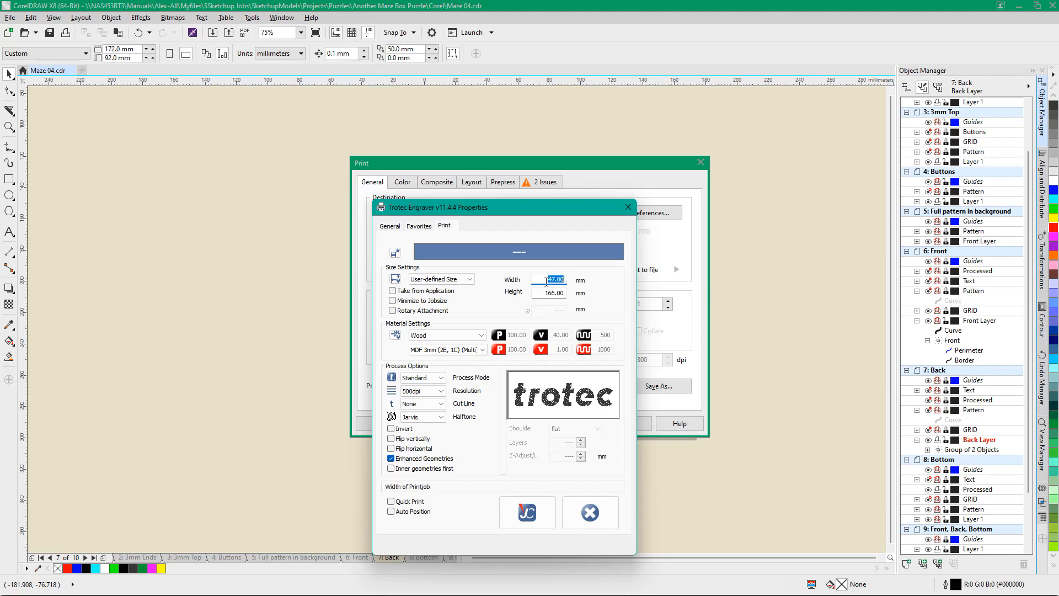
type("172")
key("Tab")
type("92")
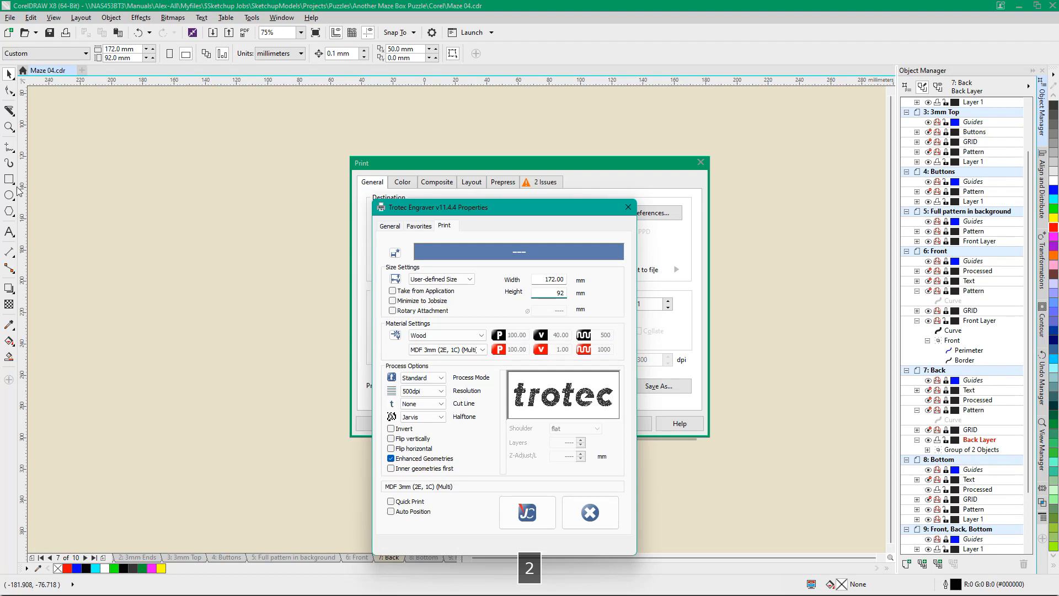
Choose the MDF 6mm (2E, 1C) (Multi) wood material for the engraver and send the Back page to print
left_click(482, 350)
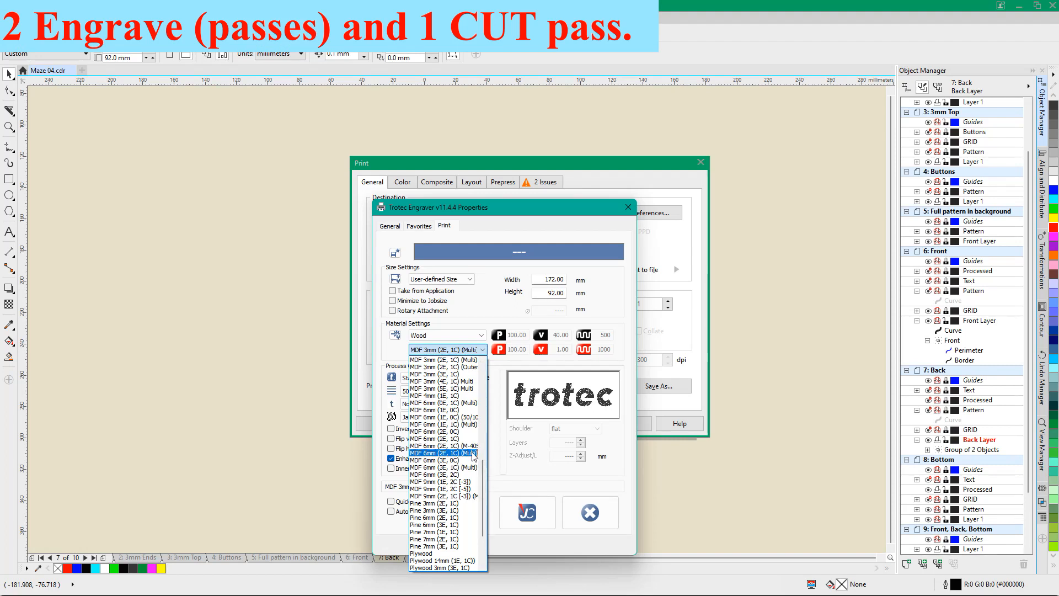
left_click(472, 453)
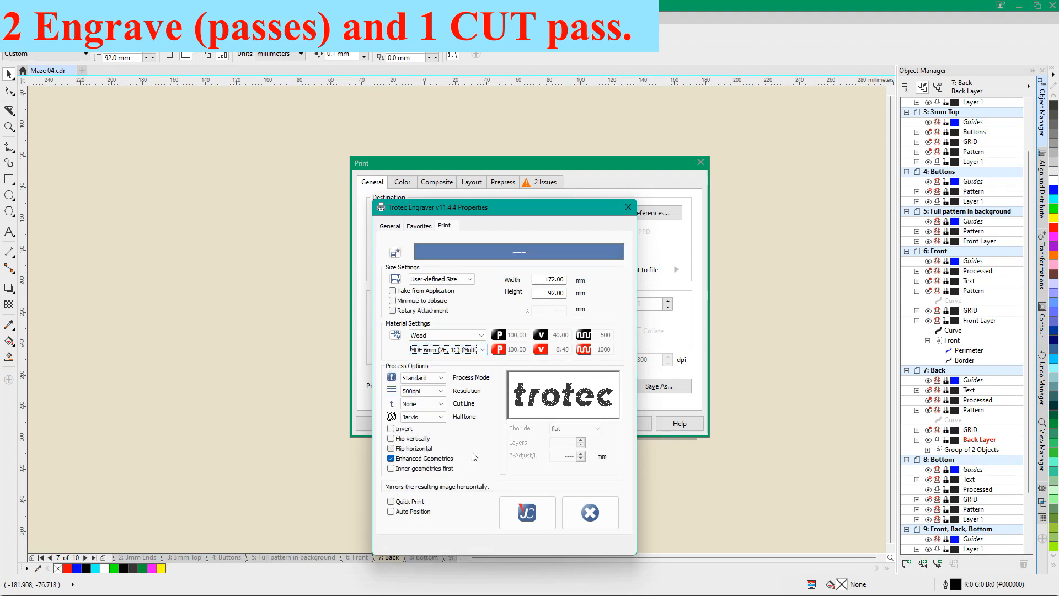
left_click(548, 518)
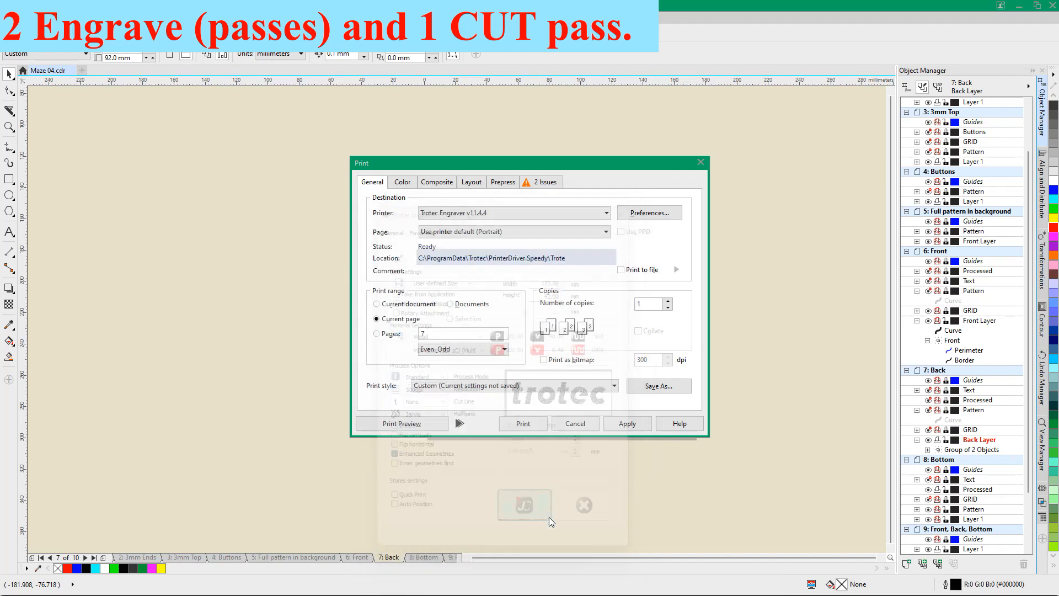
left_click(528, 425)
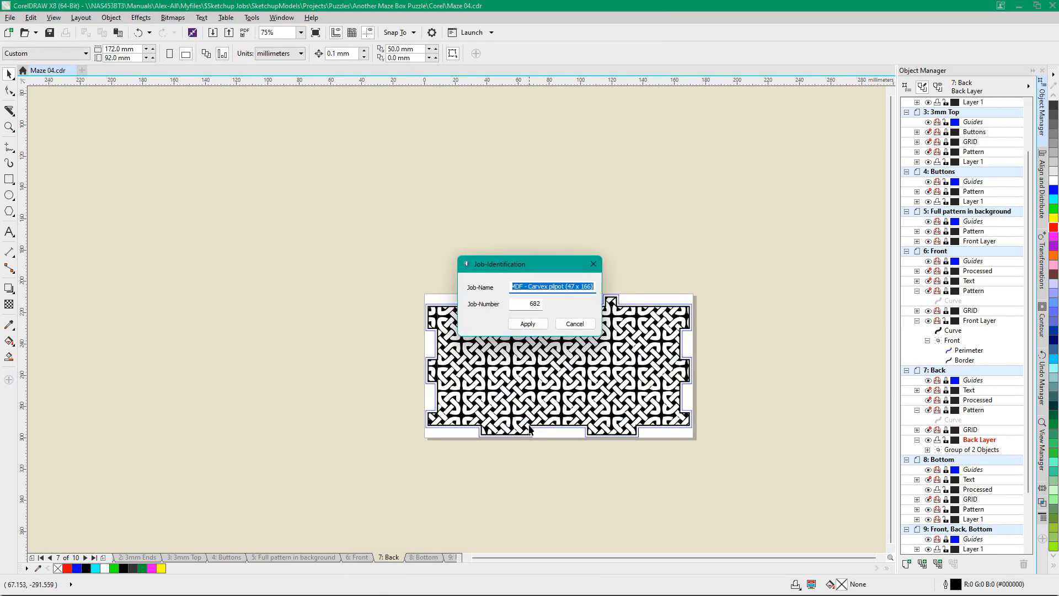
Change the start of the job name so it reads "6mm MDF - Carvex pilpot (47 x 166)" and apply the job identification
key("Return")
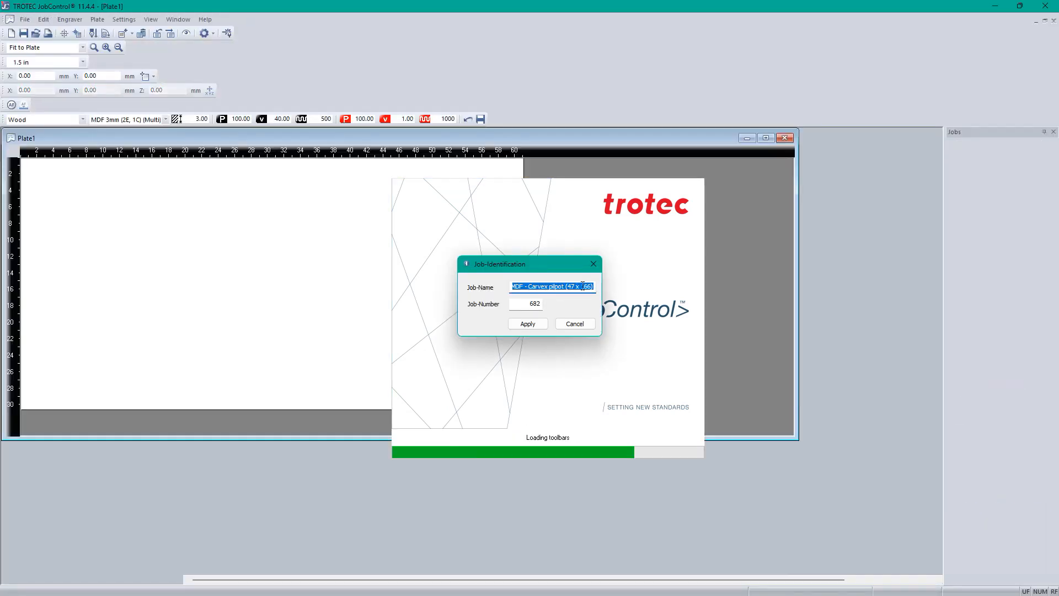
left_click(583, 286)
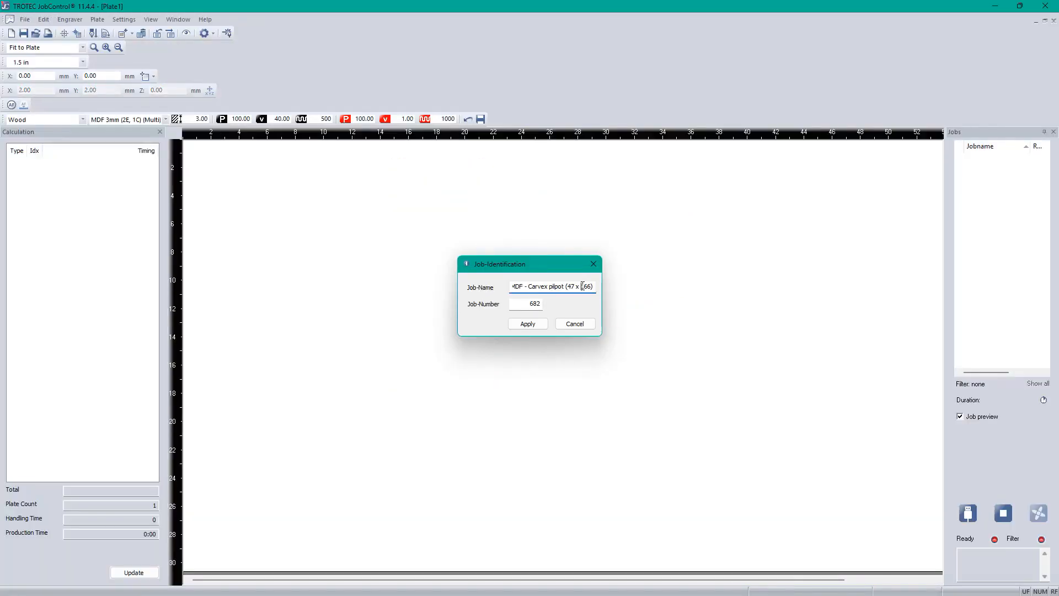
left_click_drag(589, 293, 528, 295)
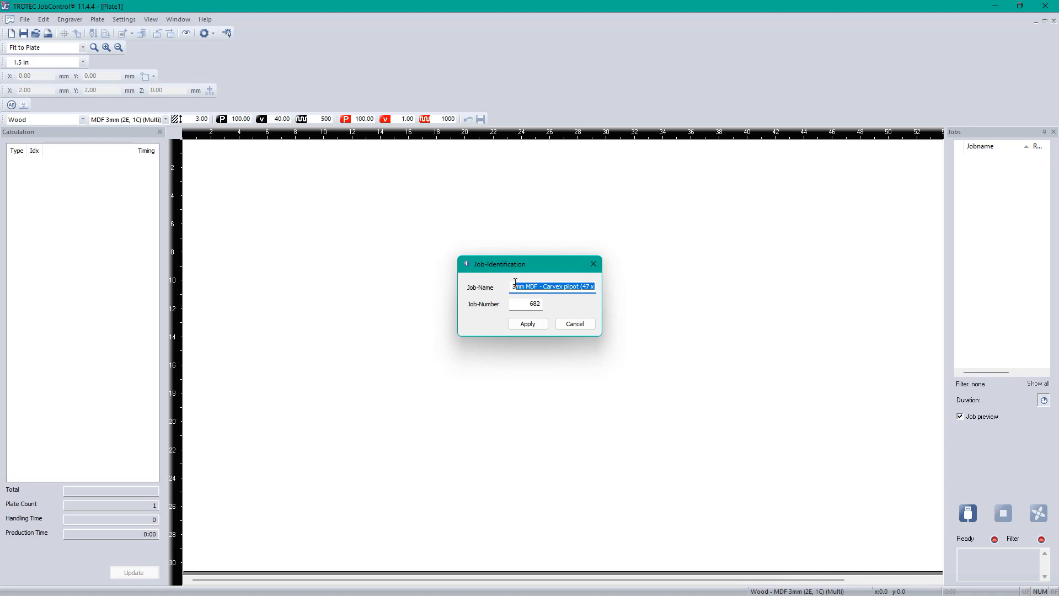
left_click(516, 283)
key("BackSpace")
type("6")
key("Right")
key("Right")
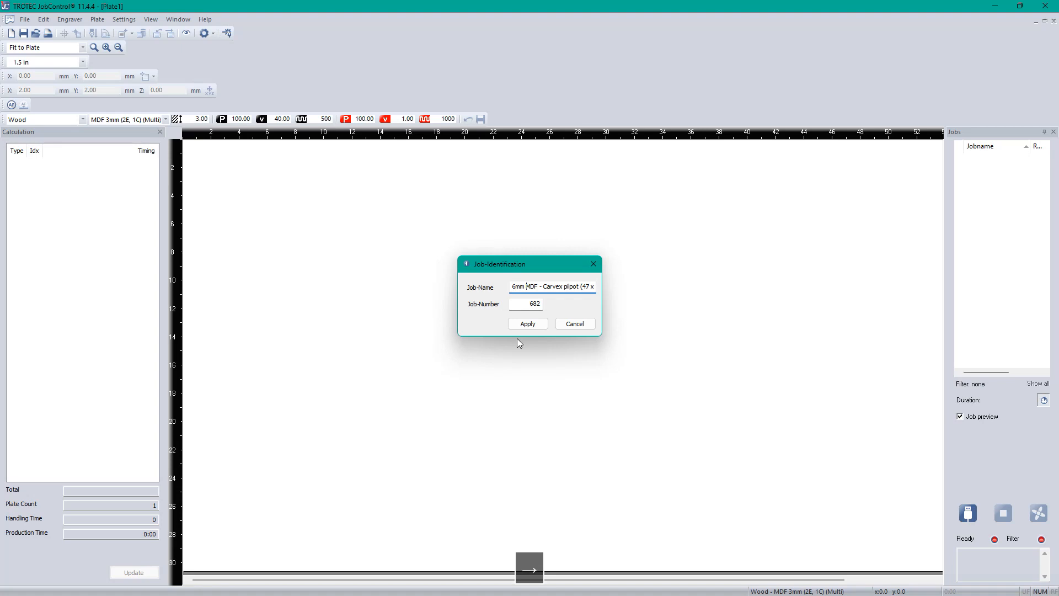
key("Right")
key("Right")
key("Right")
key("Right")
key("Right")
key("Right")
key("Right")
key("Right")
key("Right")
key("Right")
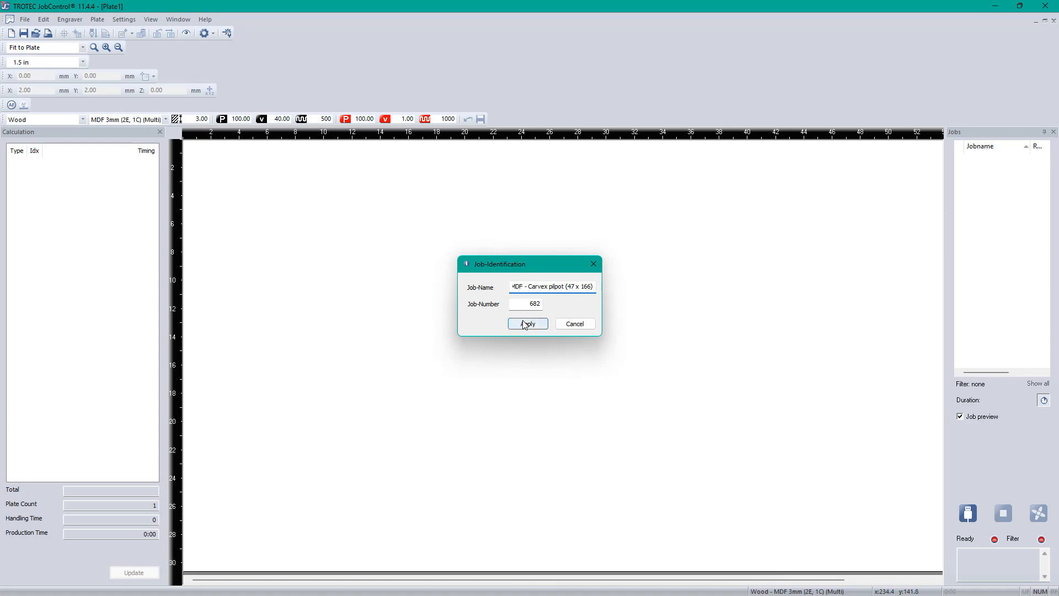
left_click(528, 324)
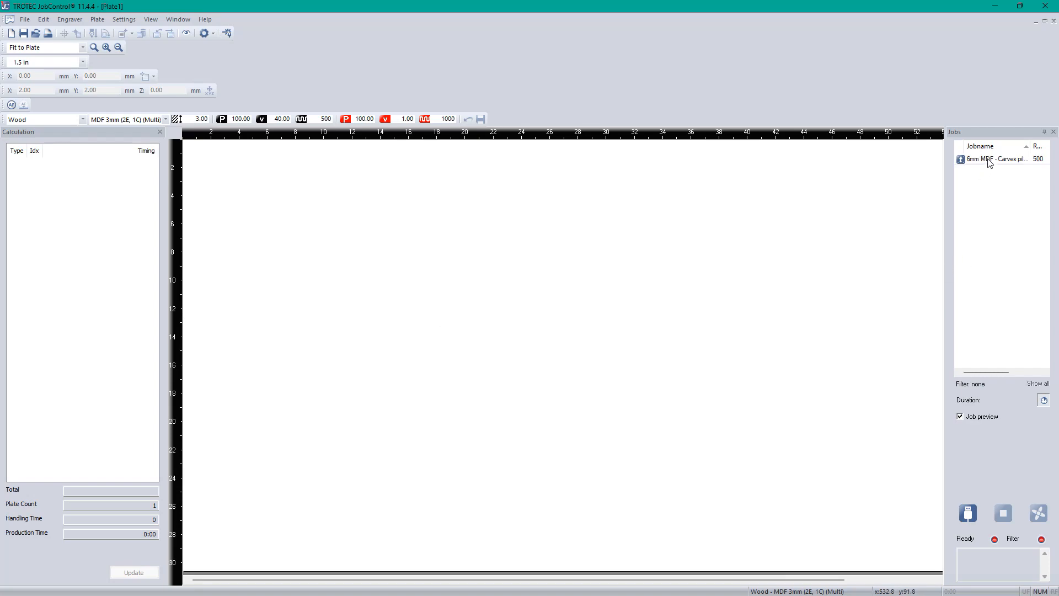
Place the 6mm MDF job on the plate in Trotec JobControl and open its preview
double_click(989, 160)
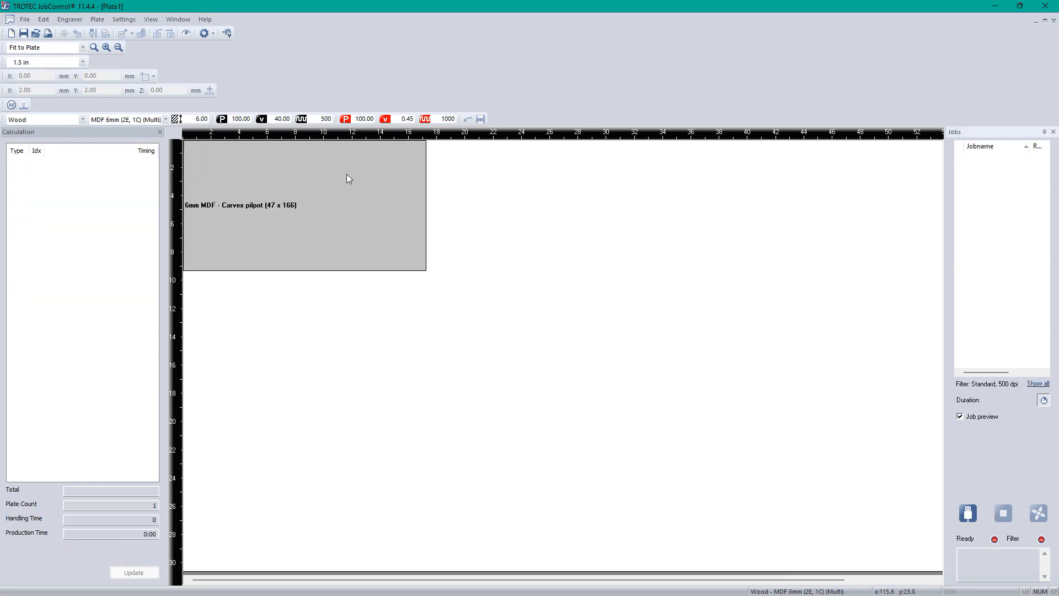
double_click(347, 178)
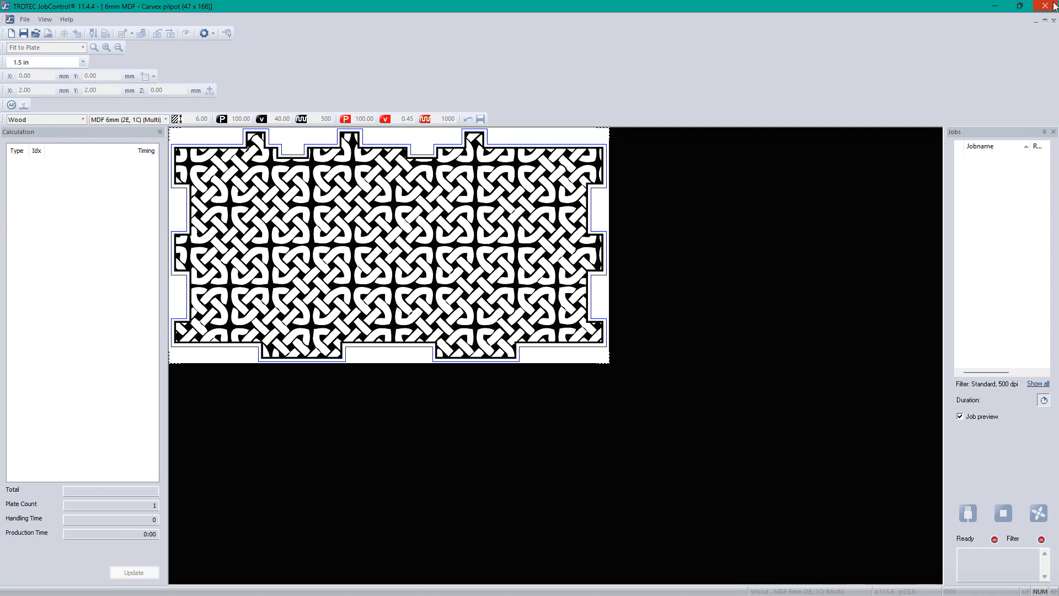
Close the job preview, hide and redisplay the Calculation pane, and calculate the job's engraving and cutting times
left_click(1054, 21)
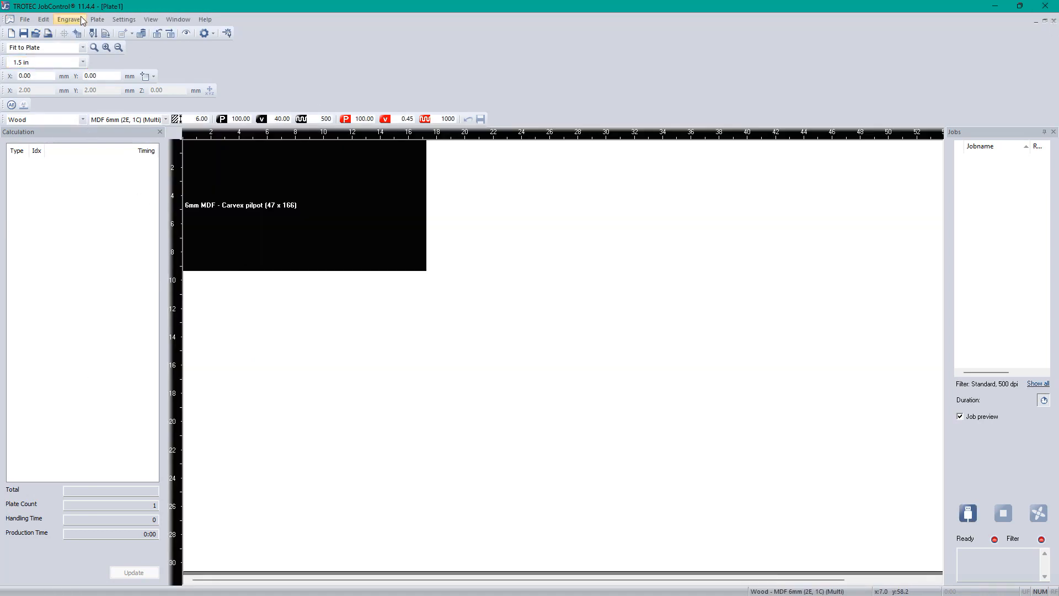
mouse_move(163, 23)
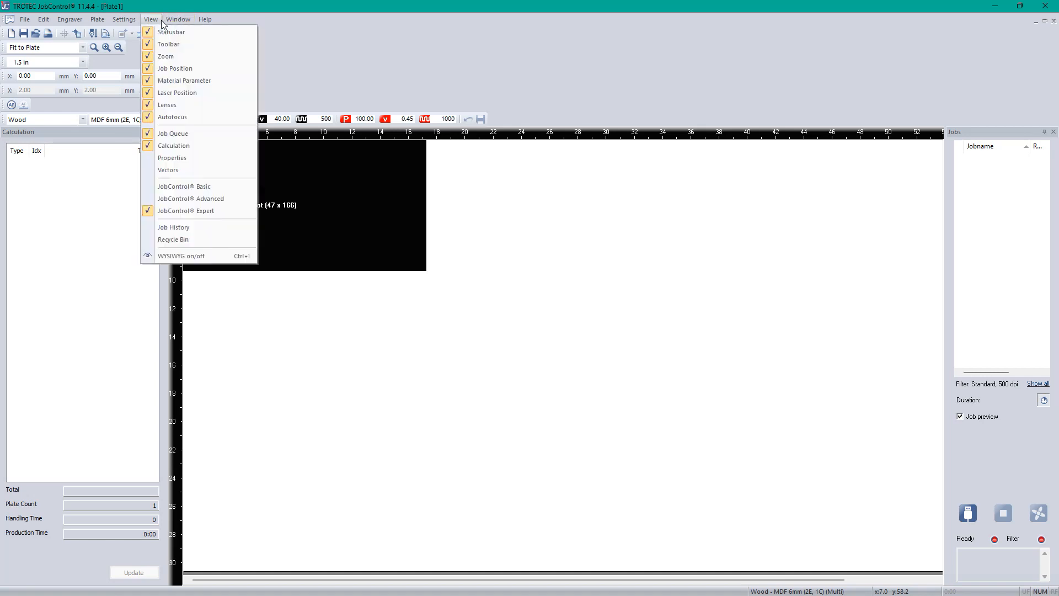
left_click(175, 145)
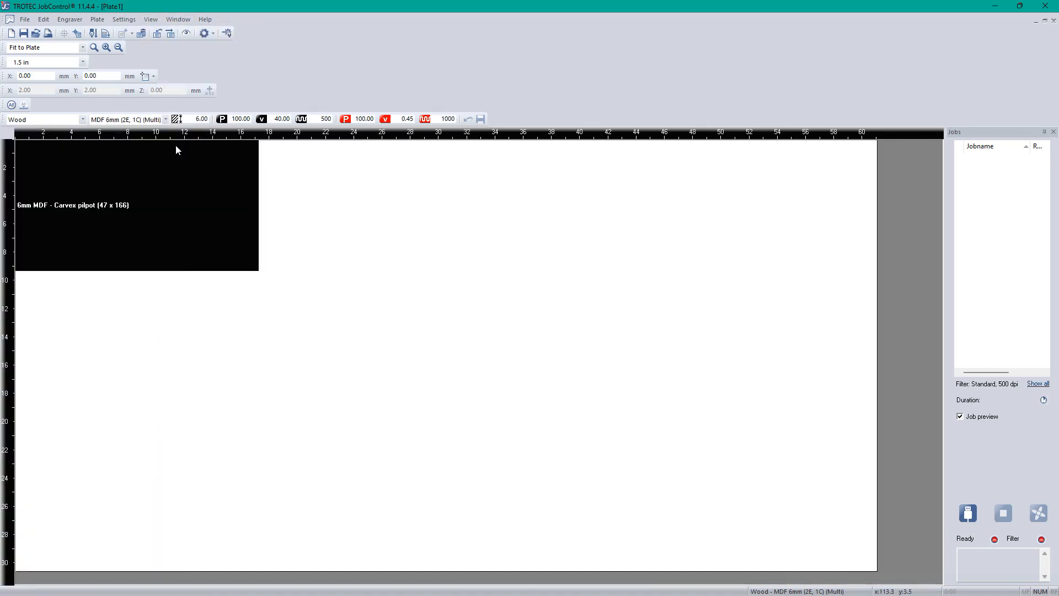
left_click(187, 19)
mouse_move(151, 20)
left_click(170, 148)
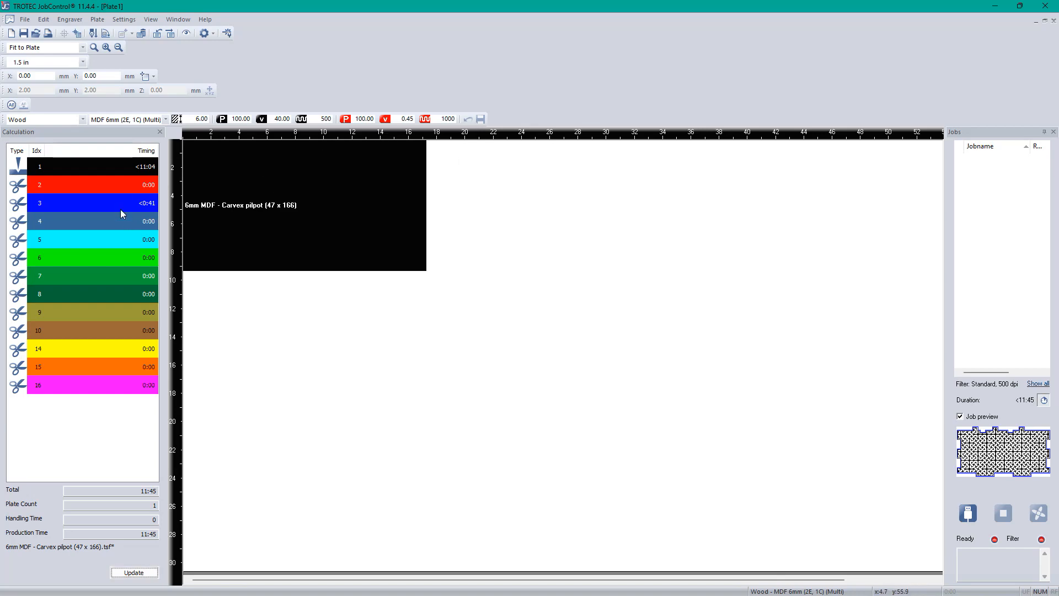
Preview the 6mm MDF job's pattern and cut outline once more, then return to the plate view
double_click(327, 202)
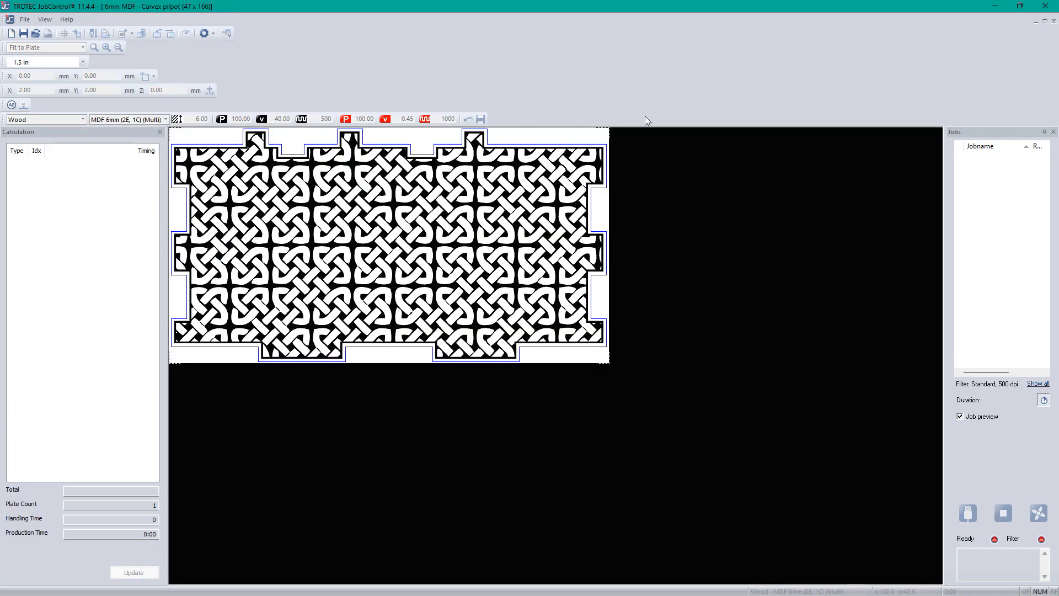
left_click(1054, 20)
left_click(281, 227)
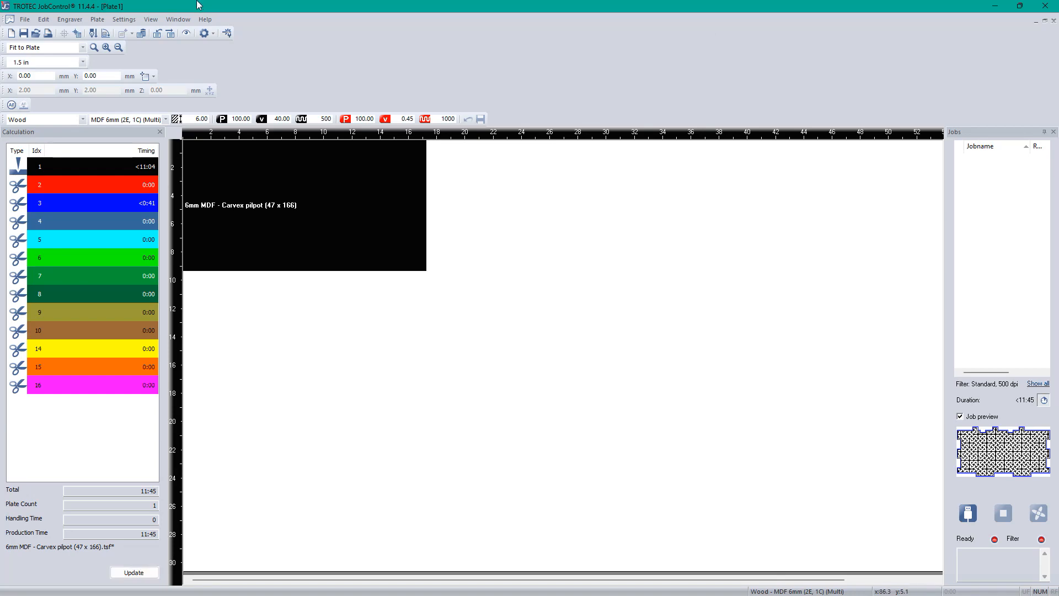
Review the process, power and speed assigned to each colour in the MDF 6mm (2E, 1C) (Multi) material template
left_click(124, 20)
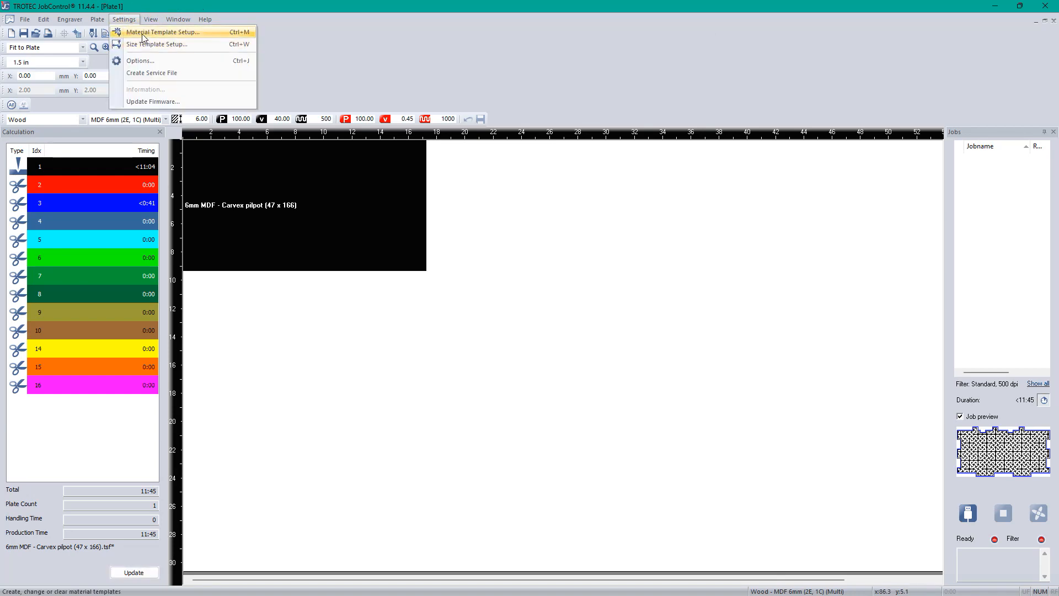
left_click(141, 33)
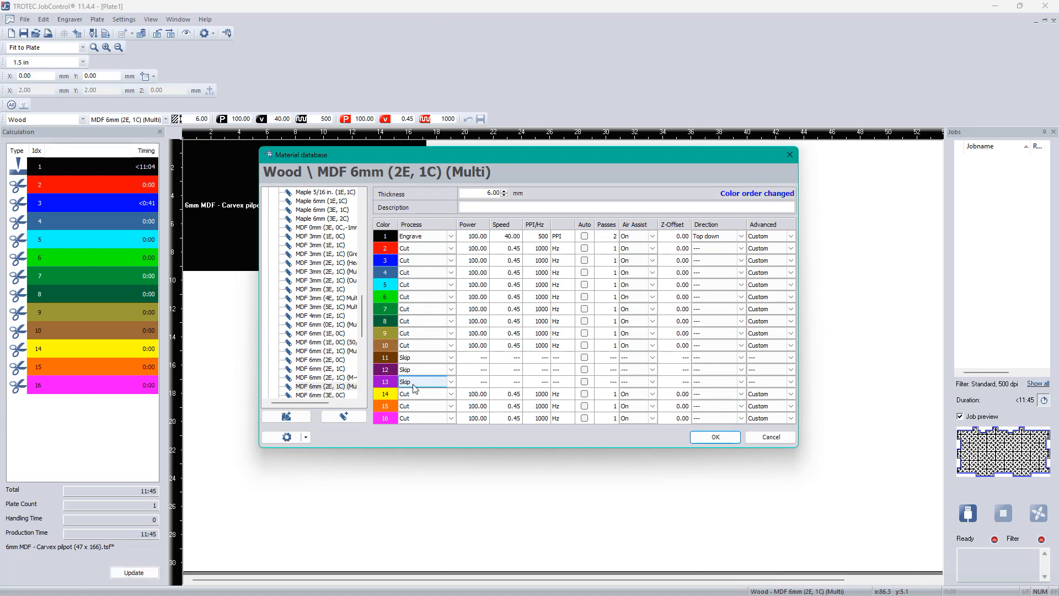
key("Escape")
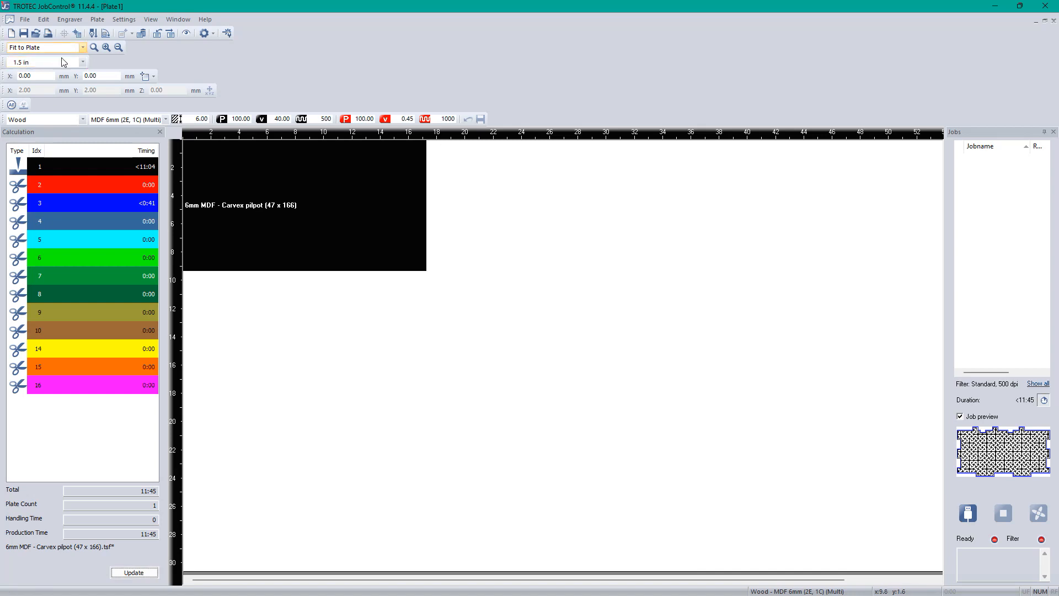
left_click(25, 19)
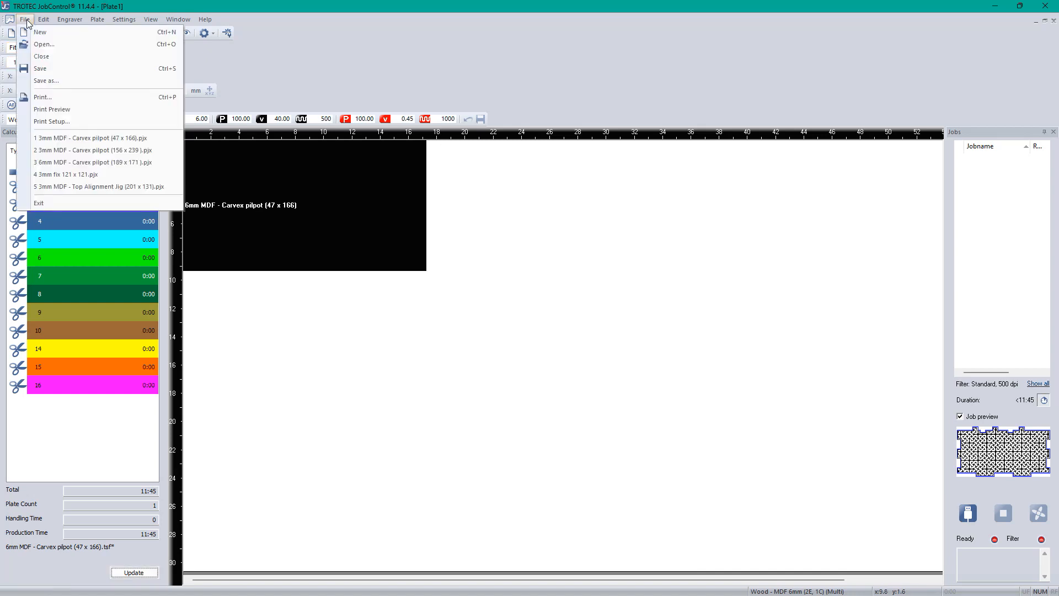
left_click(51, 80)
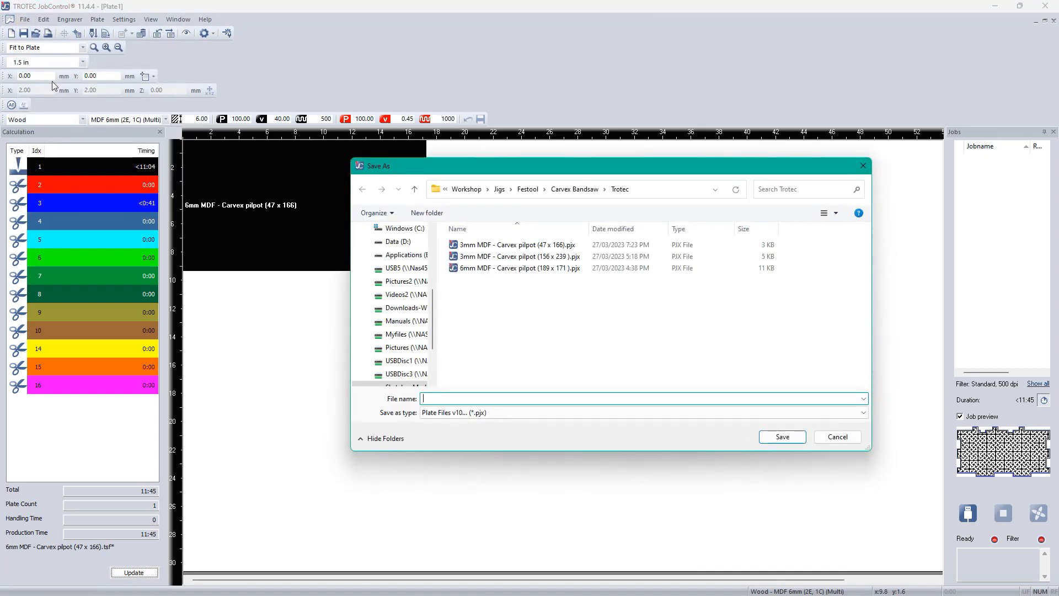
left_click(864, 166)
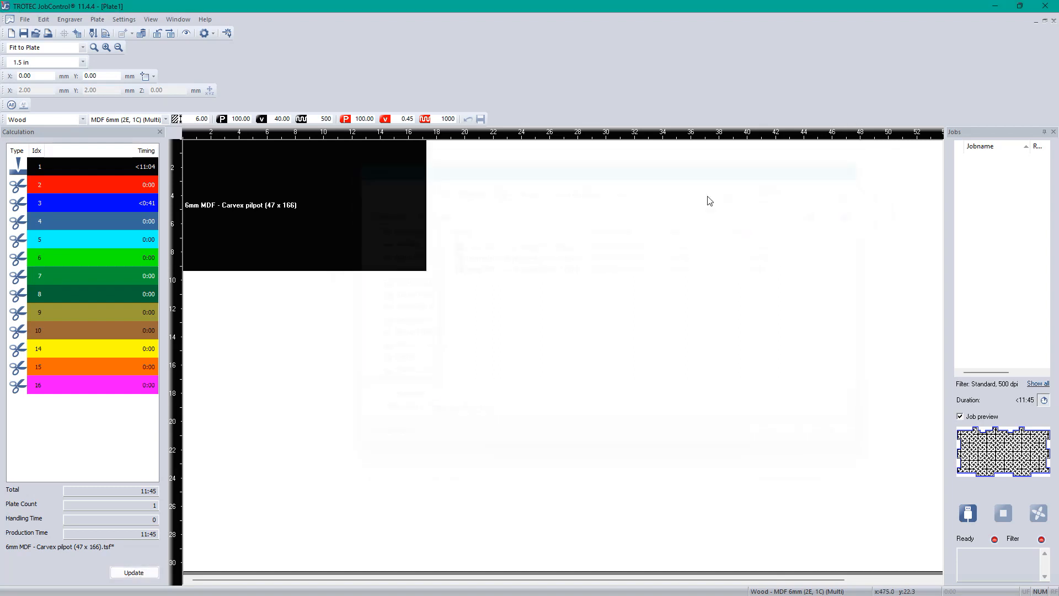
Close Plate1 without saving its changes and return to the Back page in CorelDRAW
left_click(1054, 20)
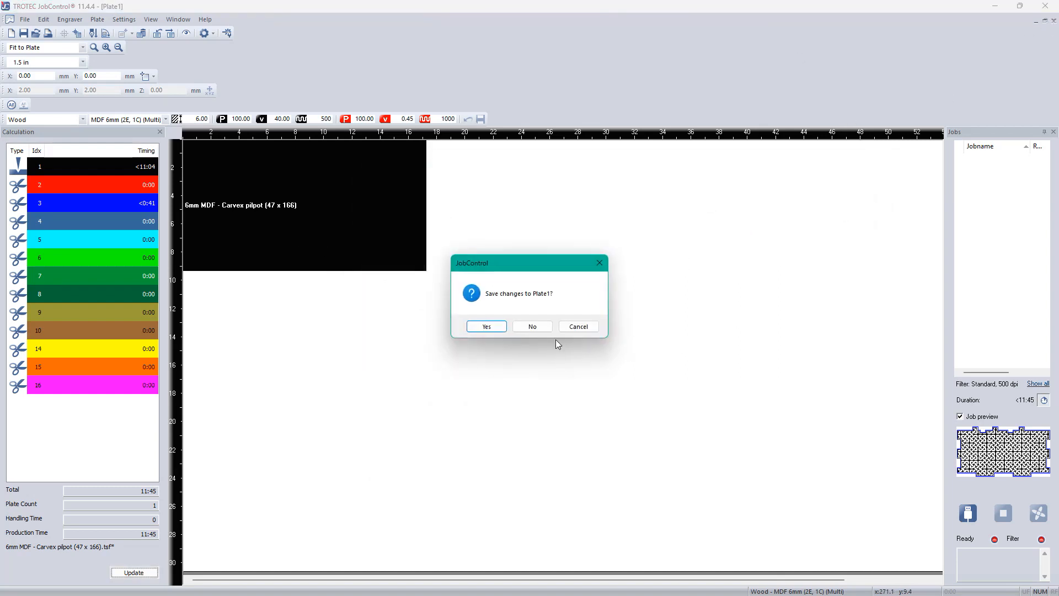
left_click(533, 326)
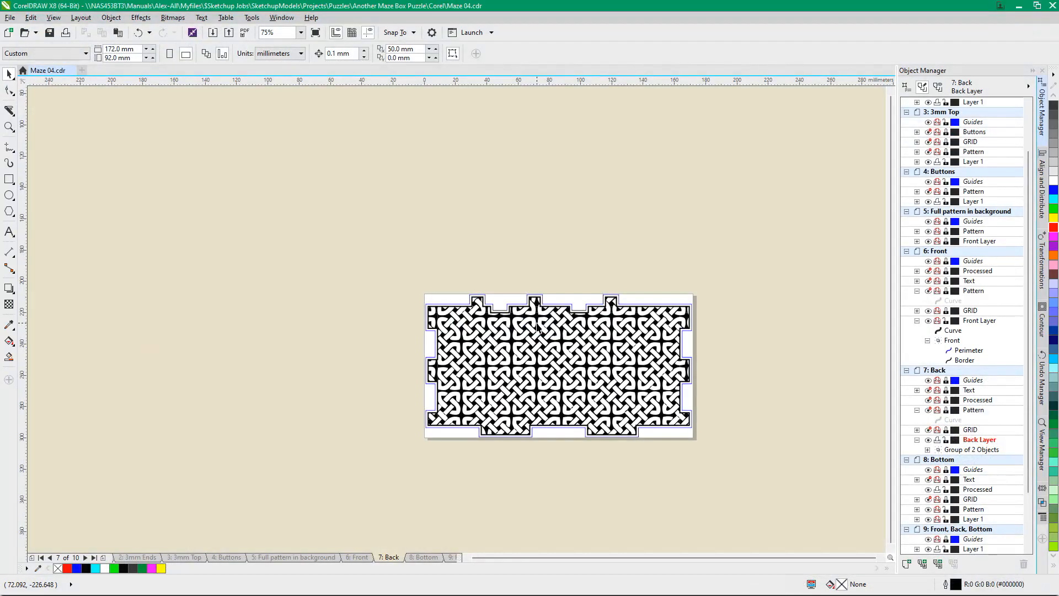